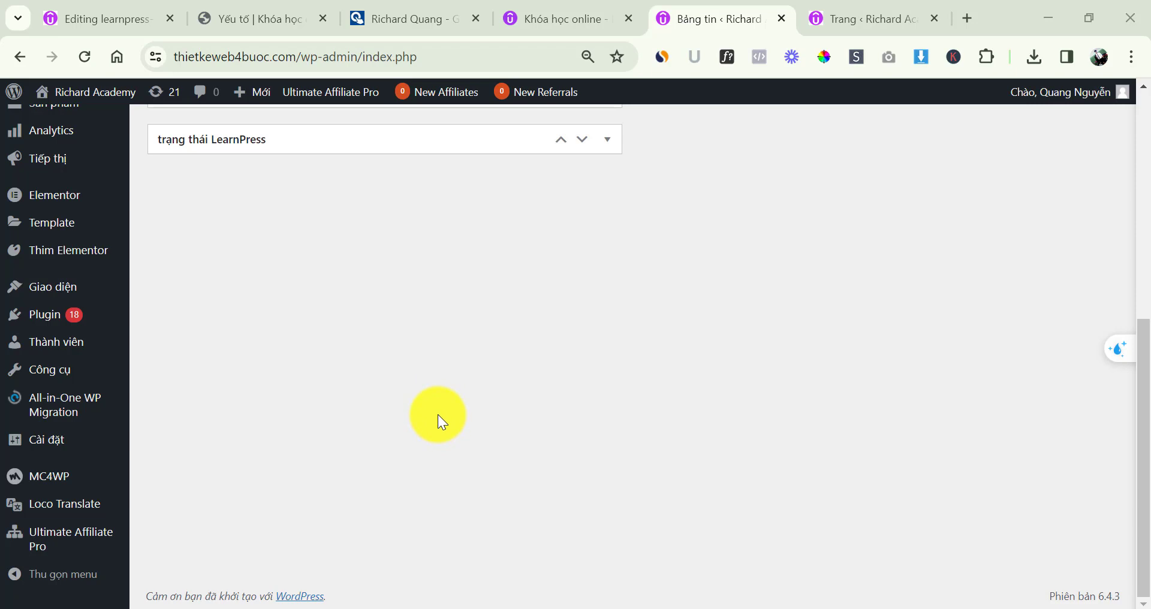
Open Ultimate Affiliate Pro, check the empty affiliates list, then go to general settings (Cài đặt chung)
left_click(76, 541)
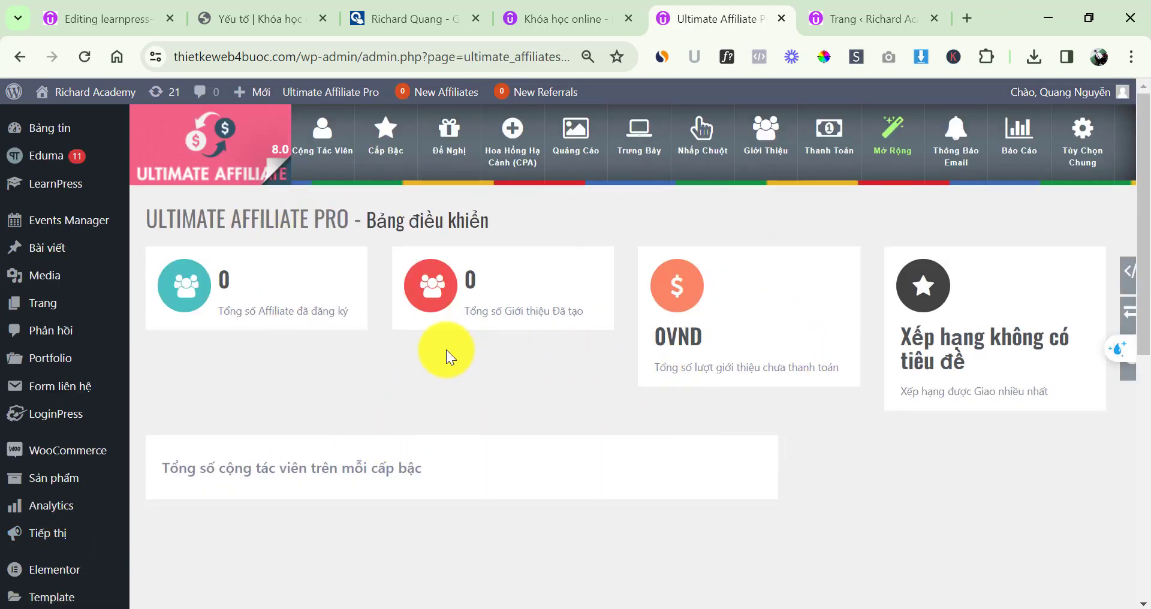
scroll(446, 350, "down", 5)
scroll(410, 353, "up", 5)
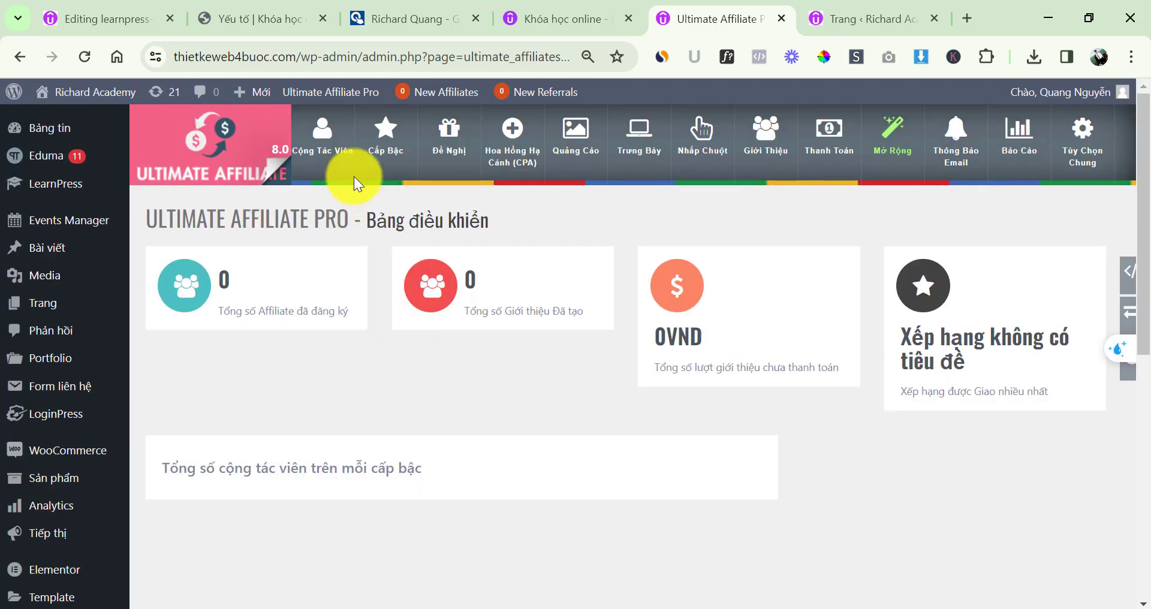
left_click(325, 144)
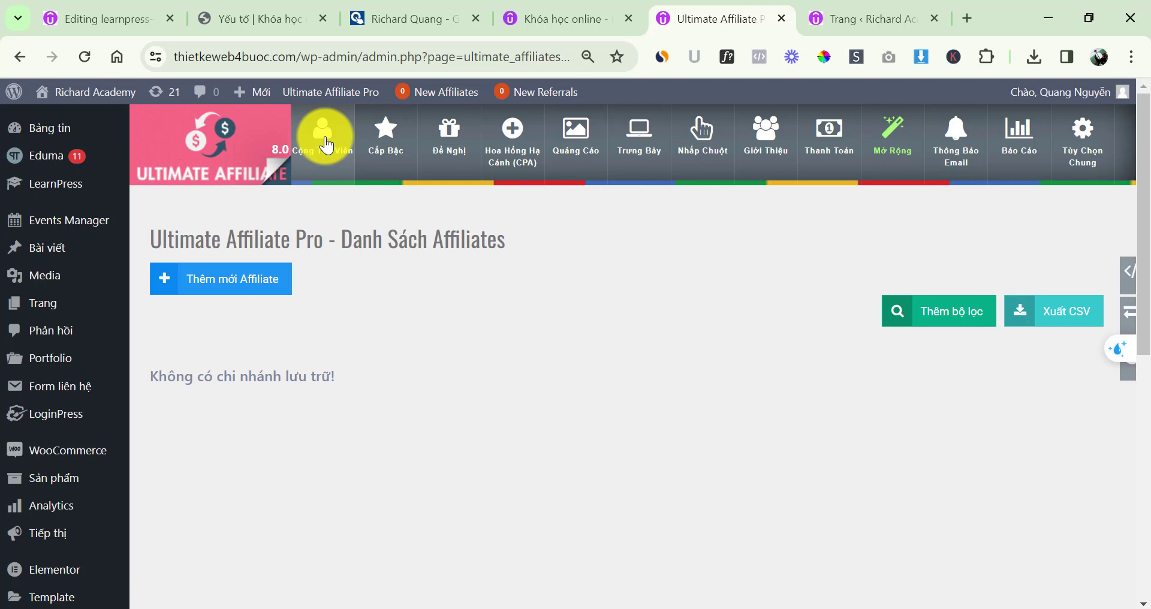
left_click(1079, 153)
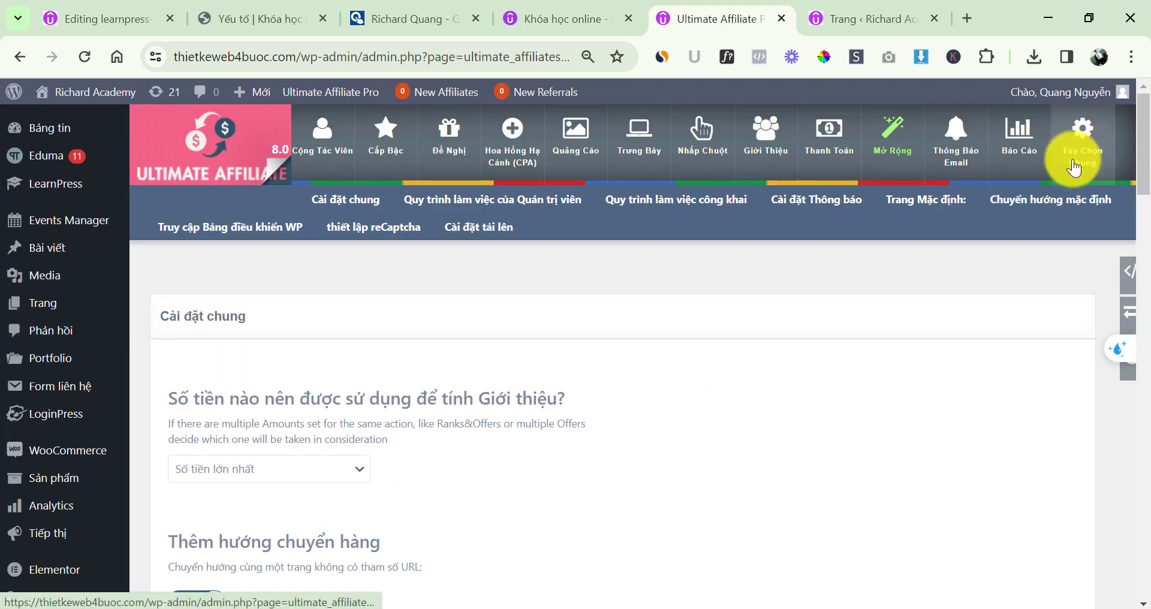
scroll(631, 245, "down", 3)
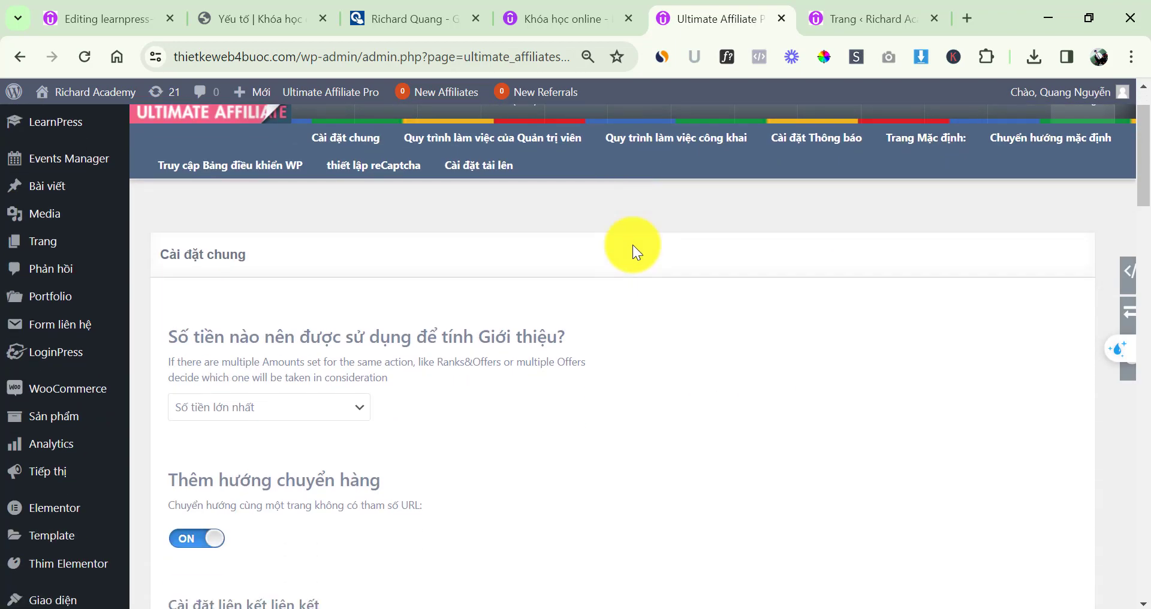
left_click(288, 290)
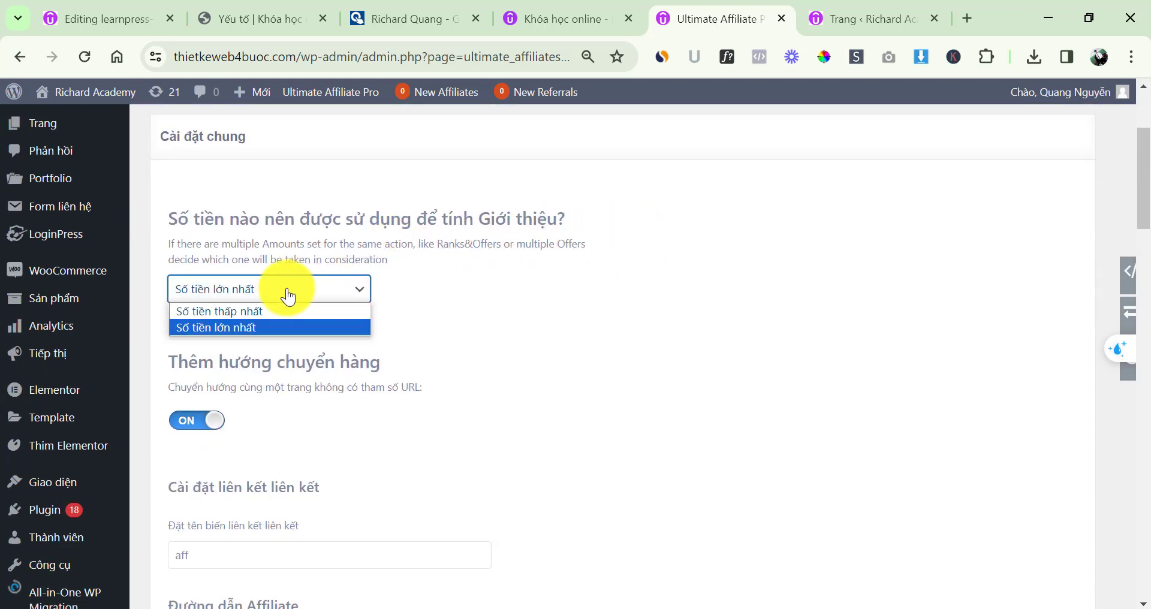
left_click(267, 326)
scroll(236, 290, "down", 2)
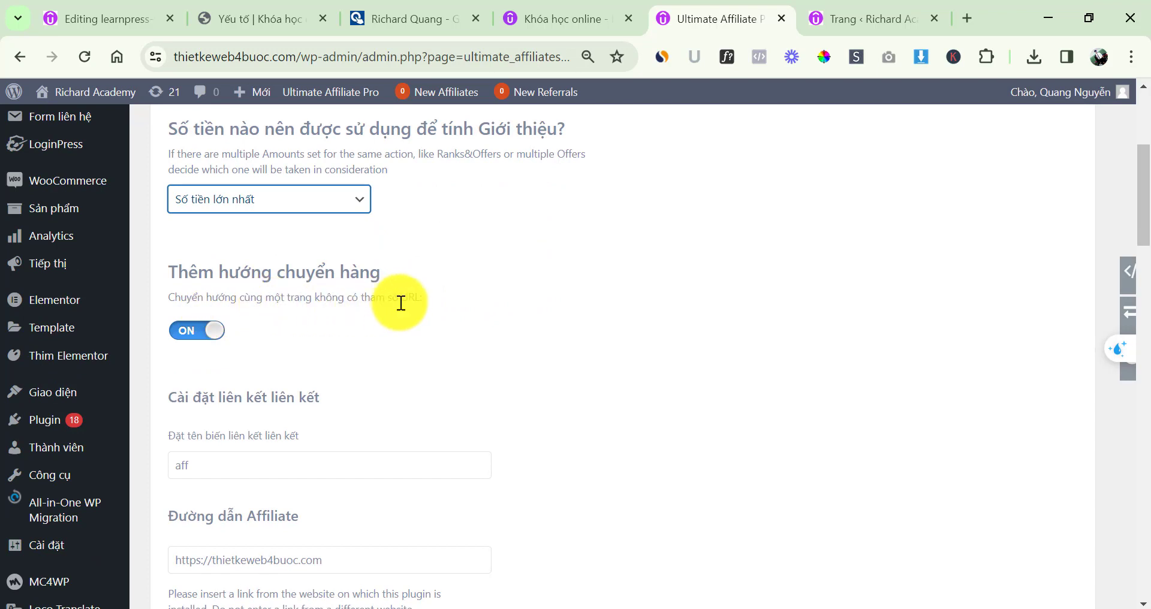
scroll(468, 269, "down", 1)
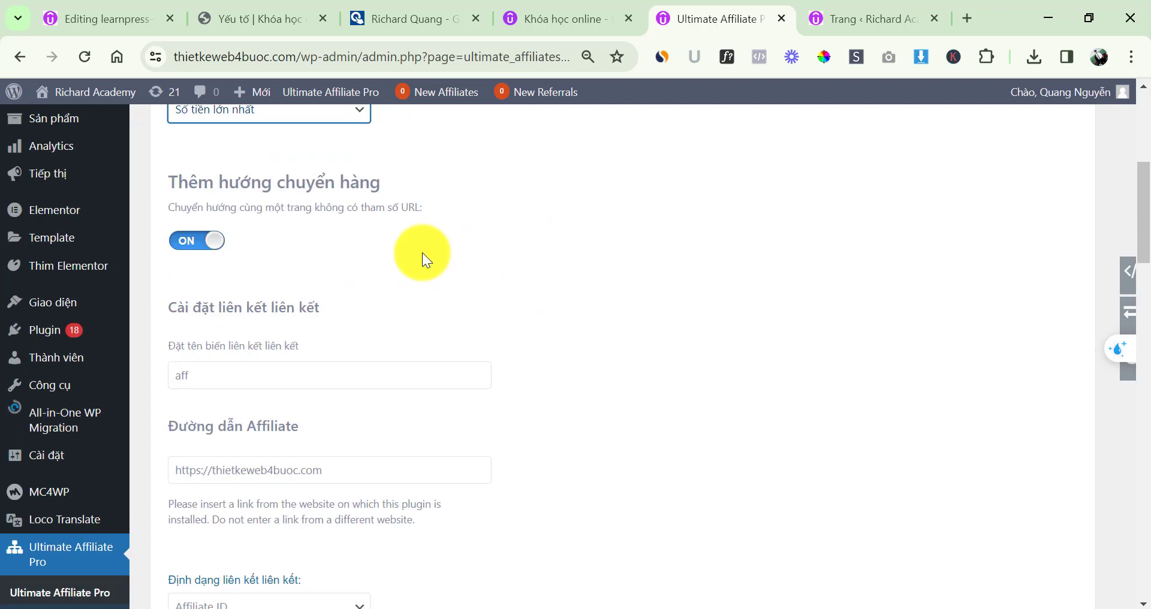
triple_click(228, 207)
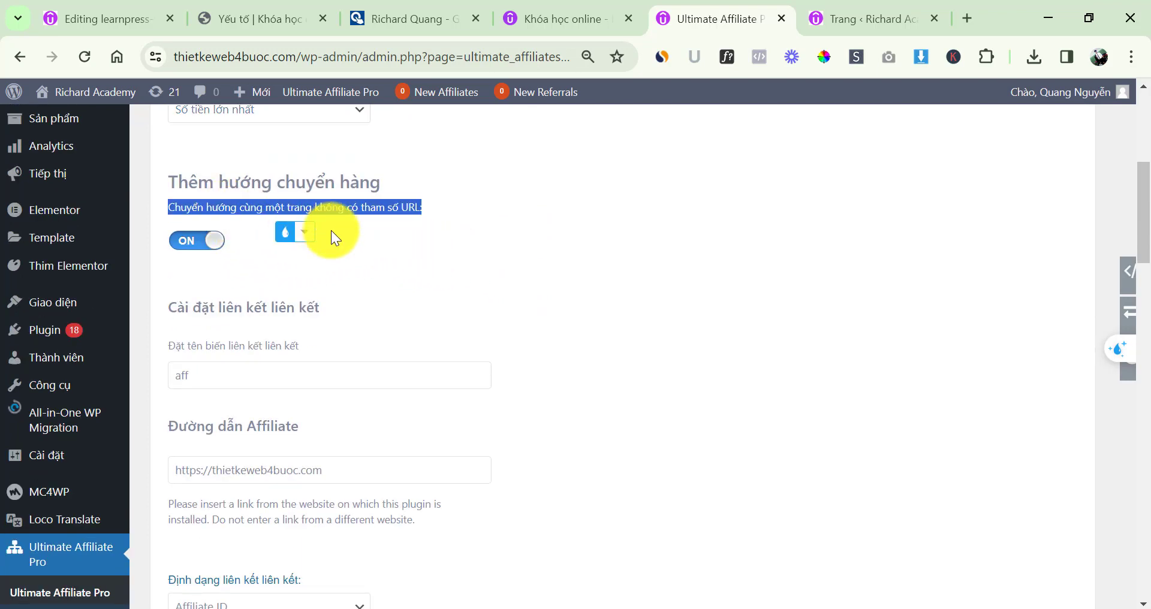
left_click(360, 243)
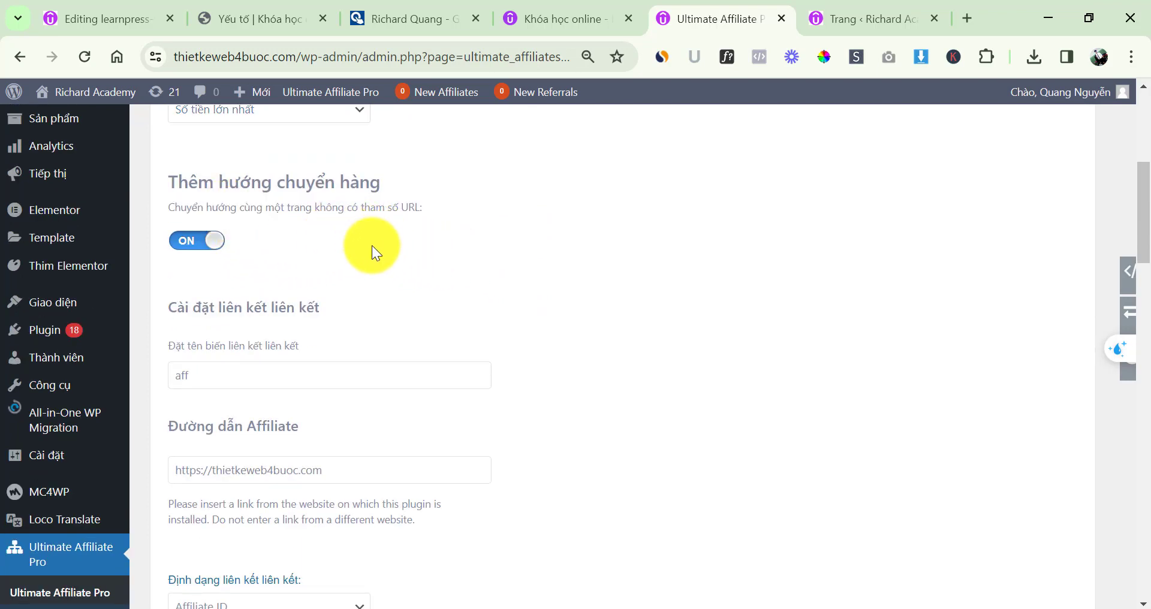
double_click(358, 470)
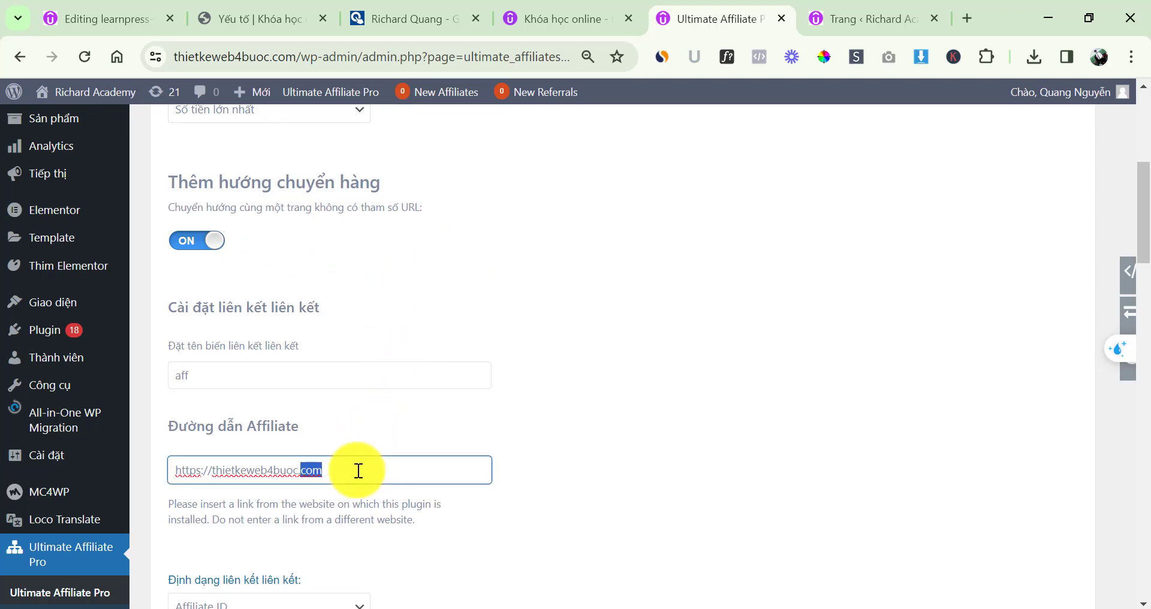
left_click(359, 470)
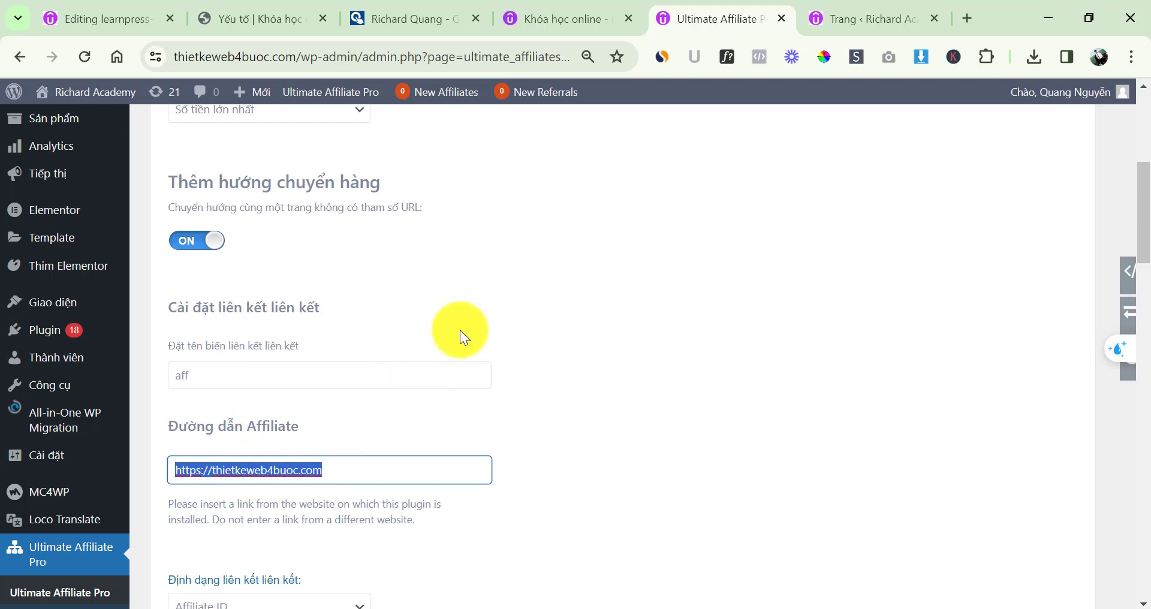
scroll(468, 318, "down", 1)
scroll(485, 312, "down", 2)
left_click(294, 426)
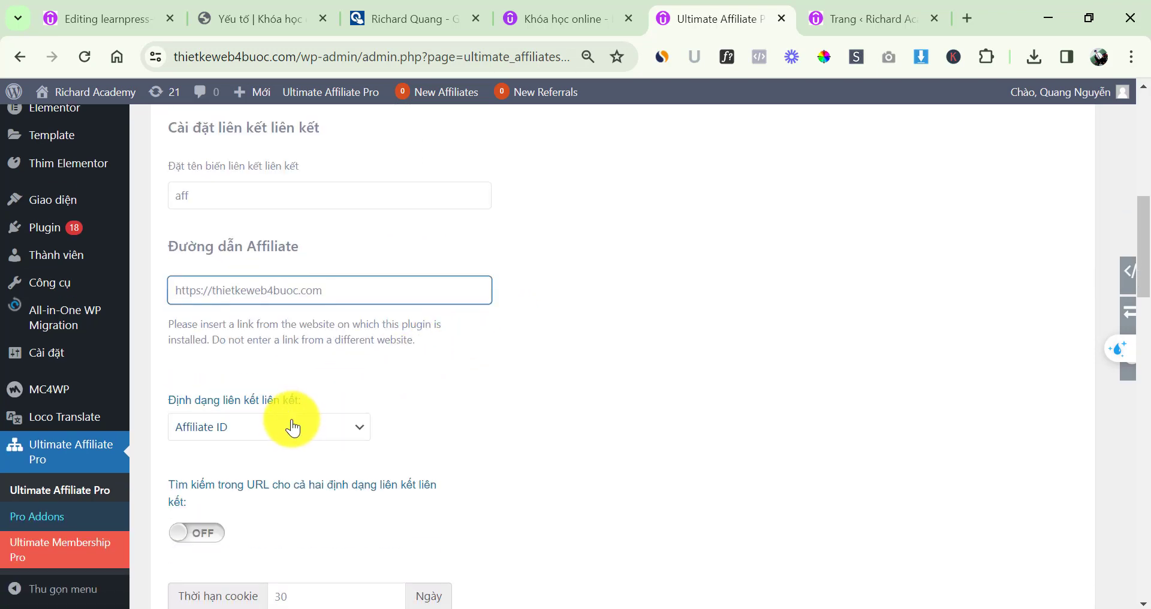
left_click(263, 465)
left_click(269, 427)
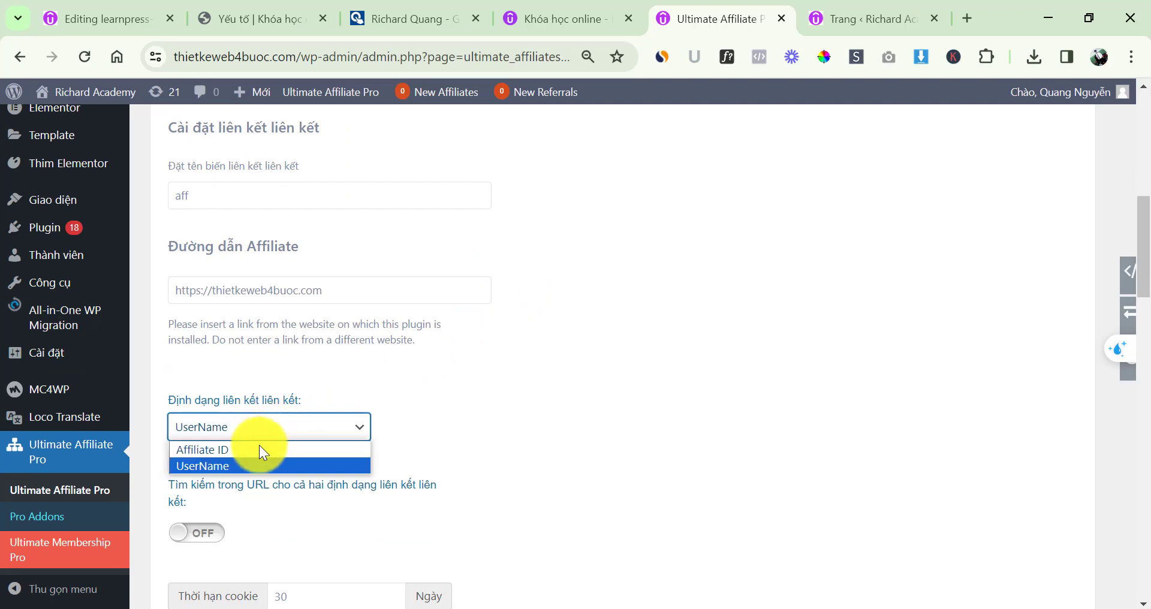
left_click(259, 450)
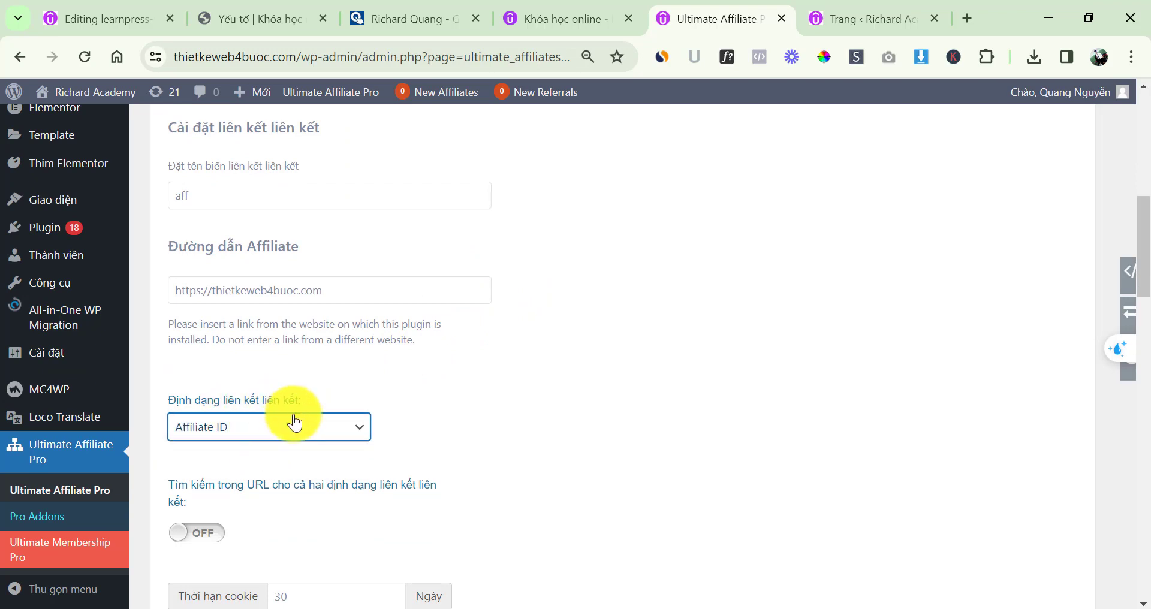
left_click(271, 429)
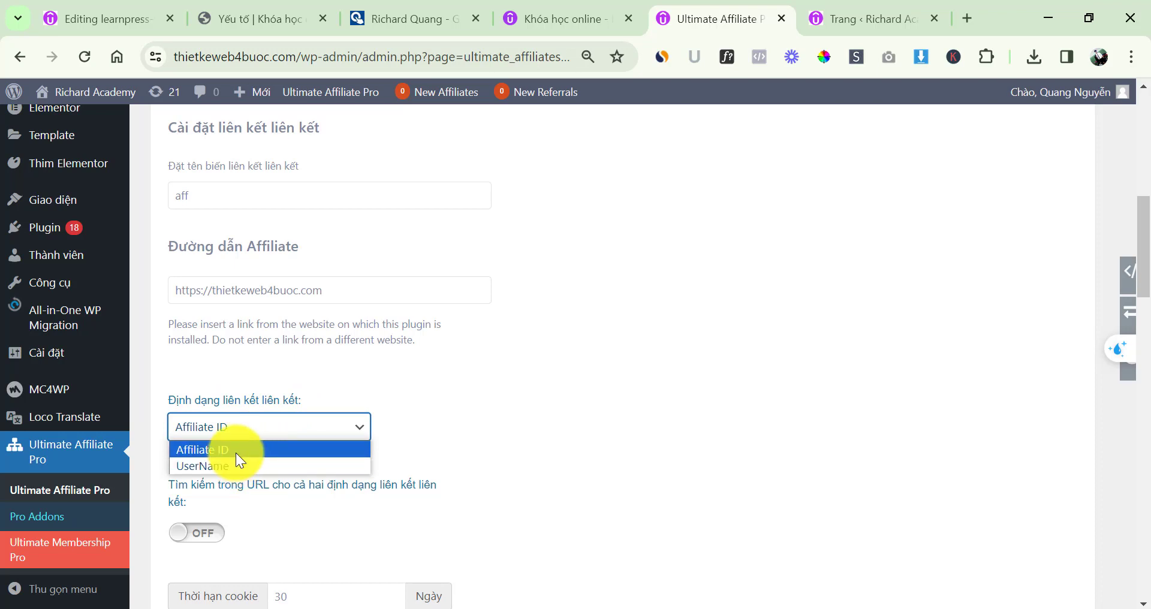
left_click(237, 454)
left_click(248, 434)
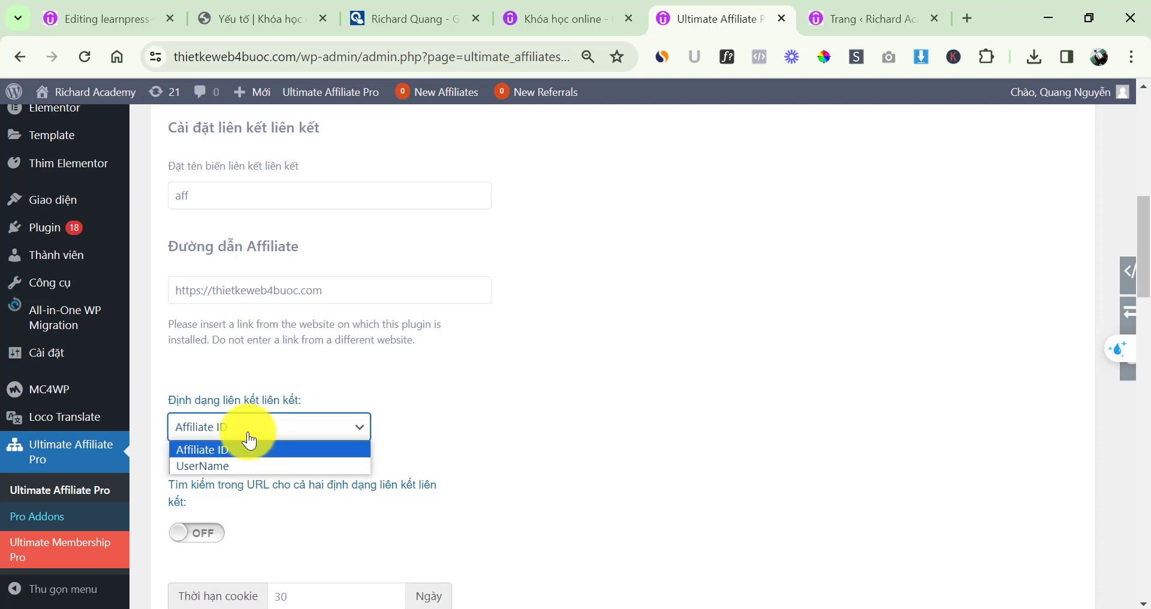
left_click(248, 447)
scroll(464, 357, "down", 1)
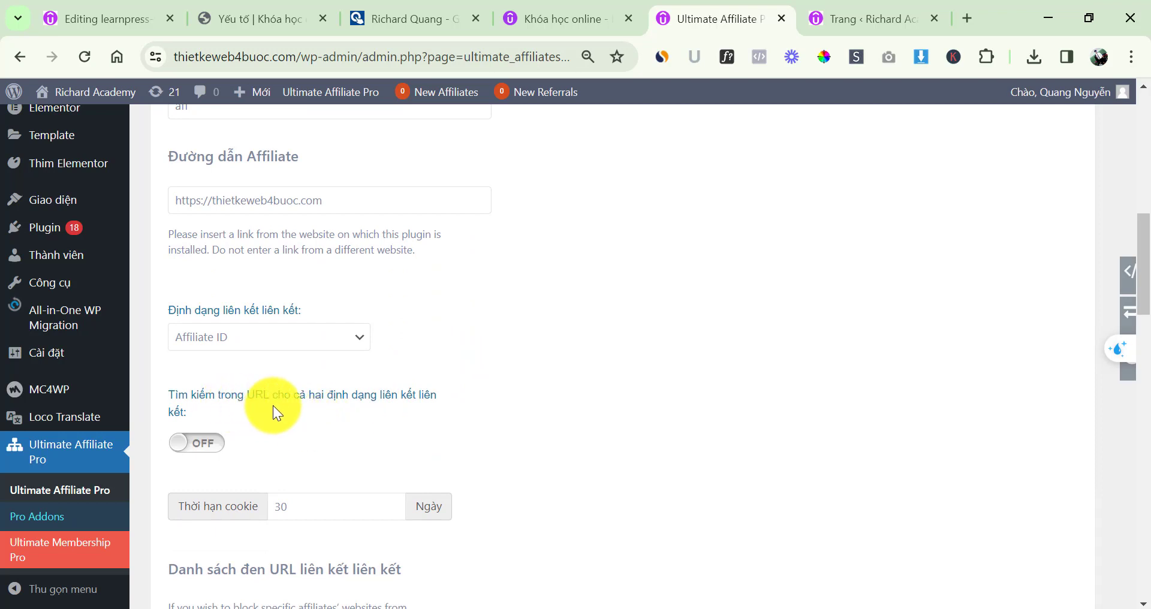
left_click(219, 444)
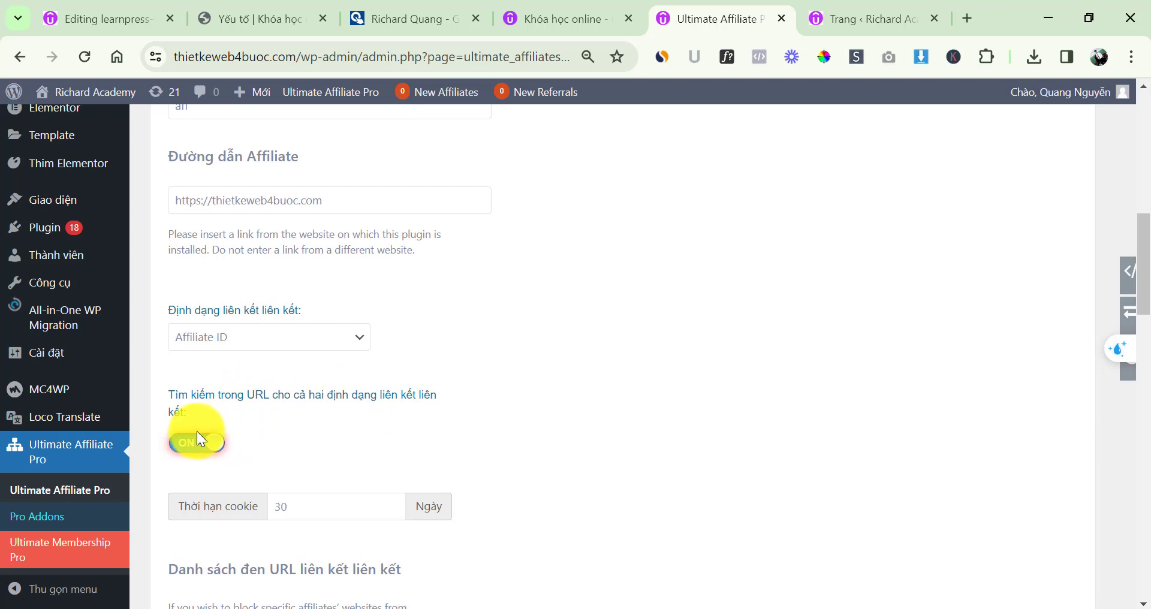
left_click(200, 443)
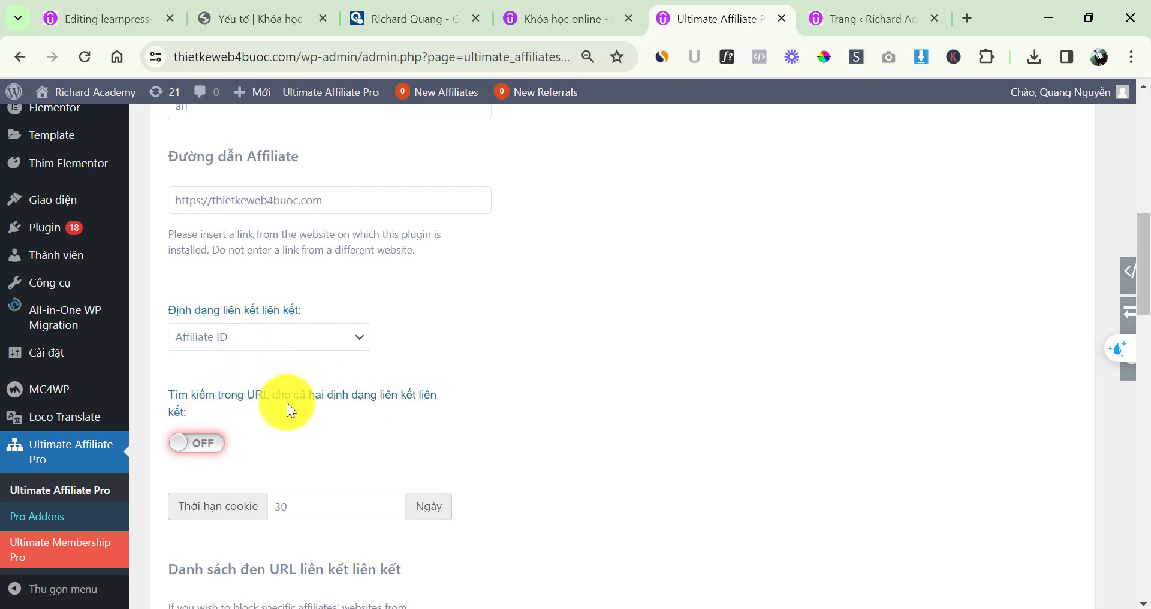
scroll(318, 416, "down", 2)
double_click(300, 416)
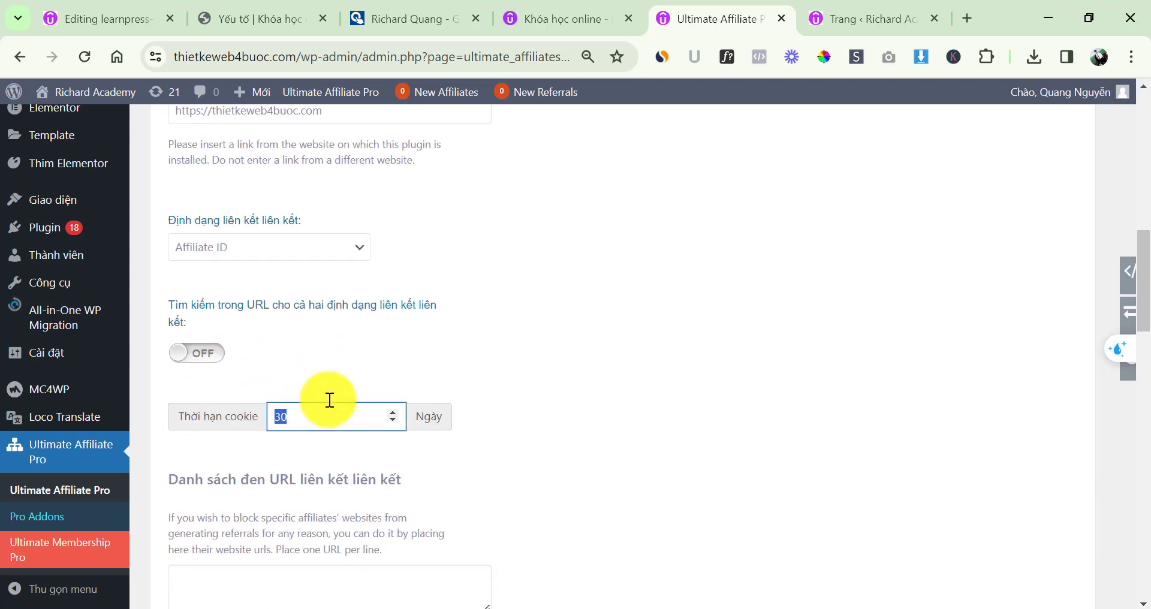
left_click(379, 351)
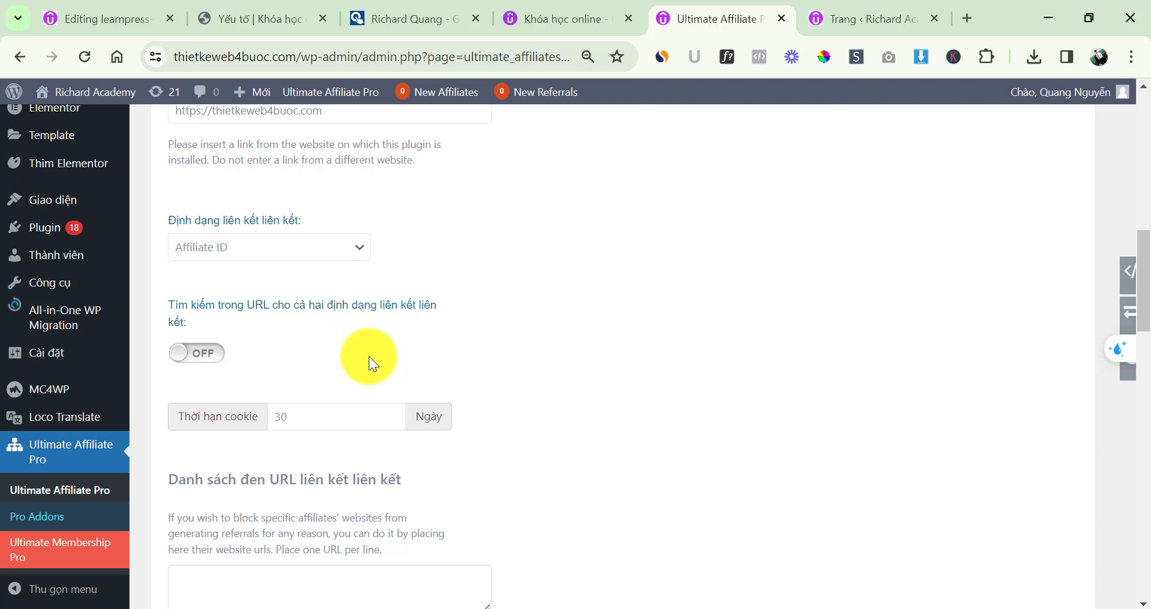
double_click(284, 417)
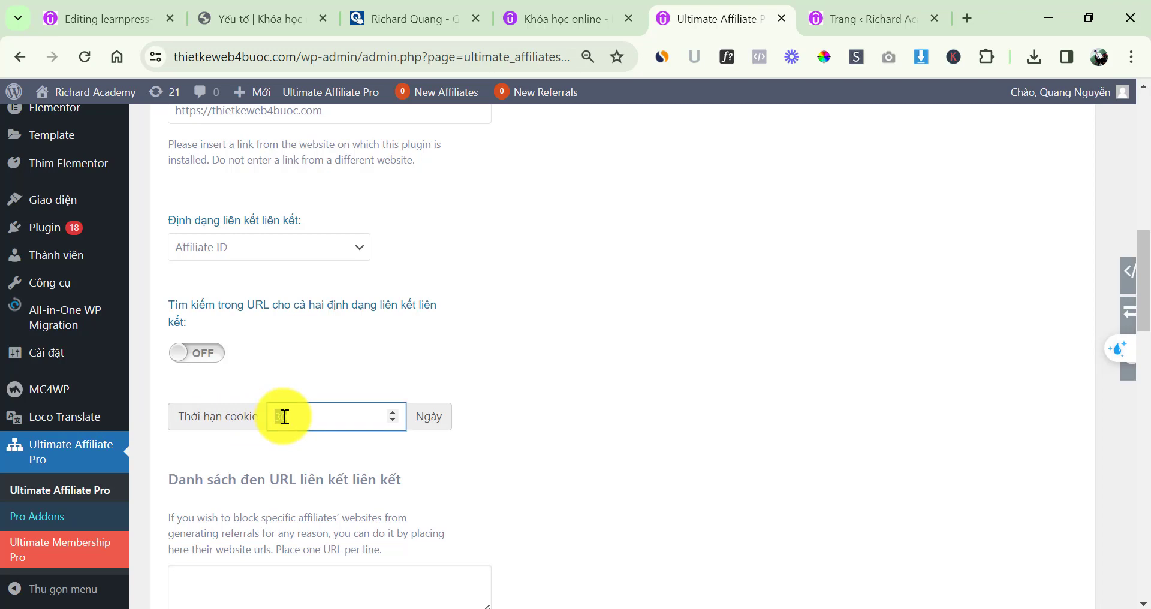
left_click(347, 340)
scroll(334, 317, "down", 1)
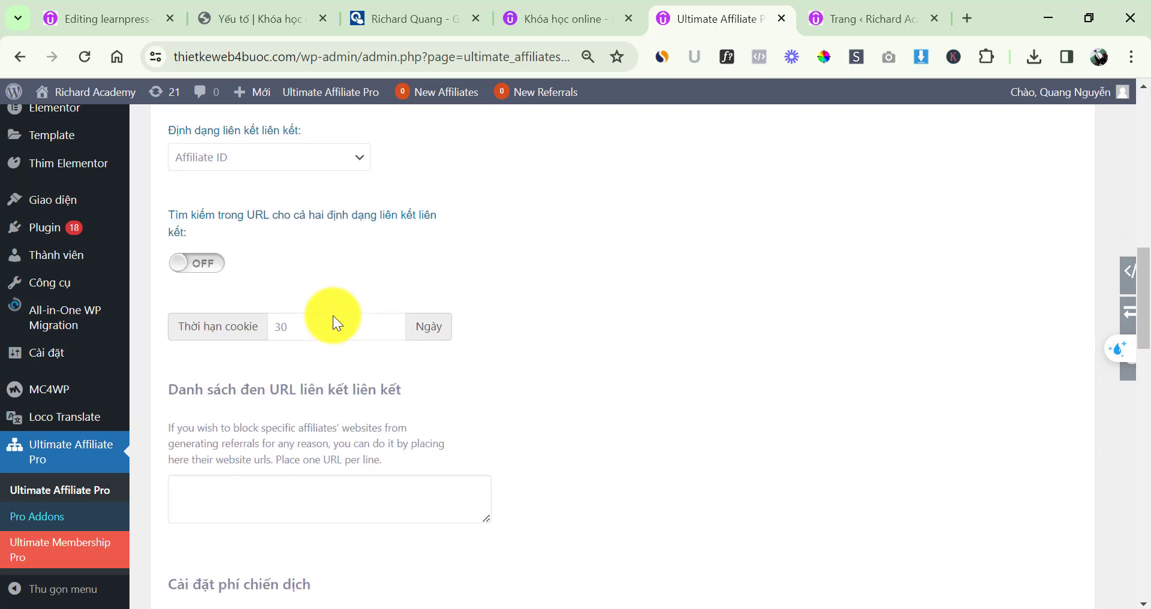
scroll(333, 318, "down", 1)
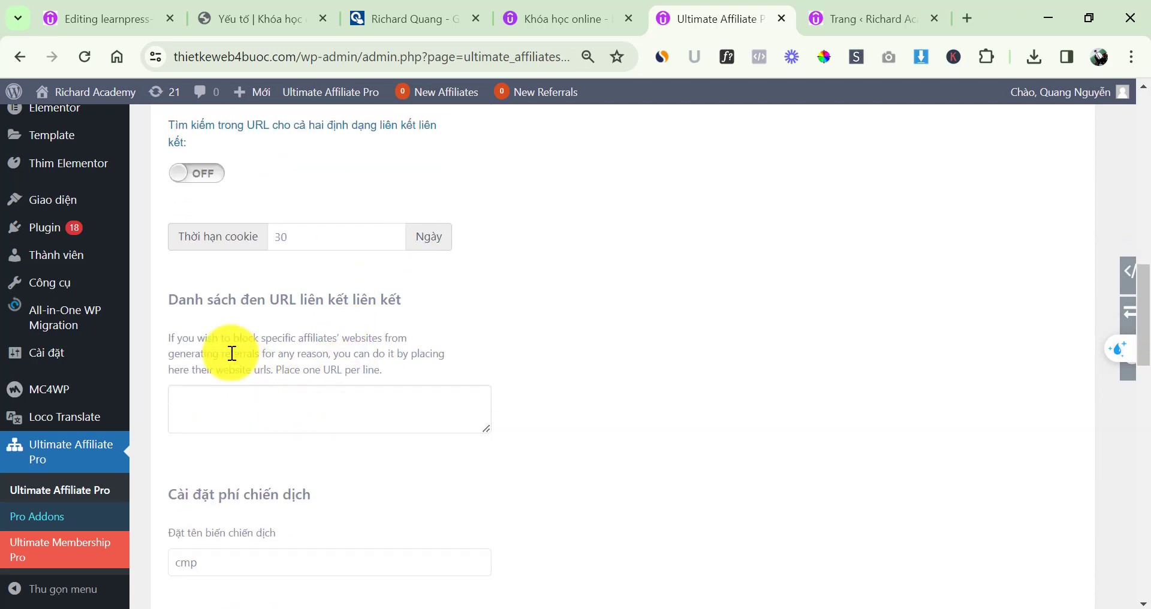
left_click_drag(233, 338, 362, 355)
left_click(366, 356)
scroll(483, 326, "down", 2)
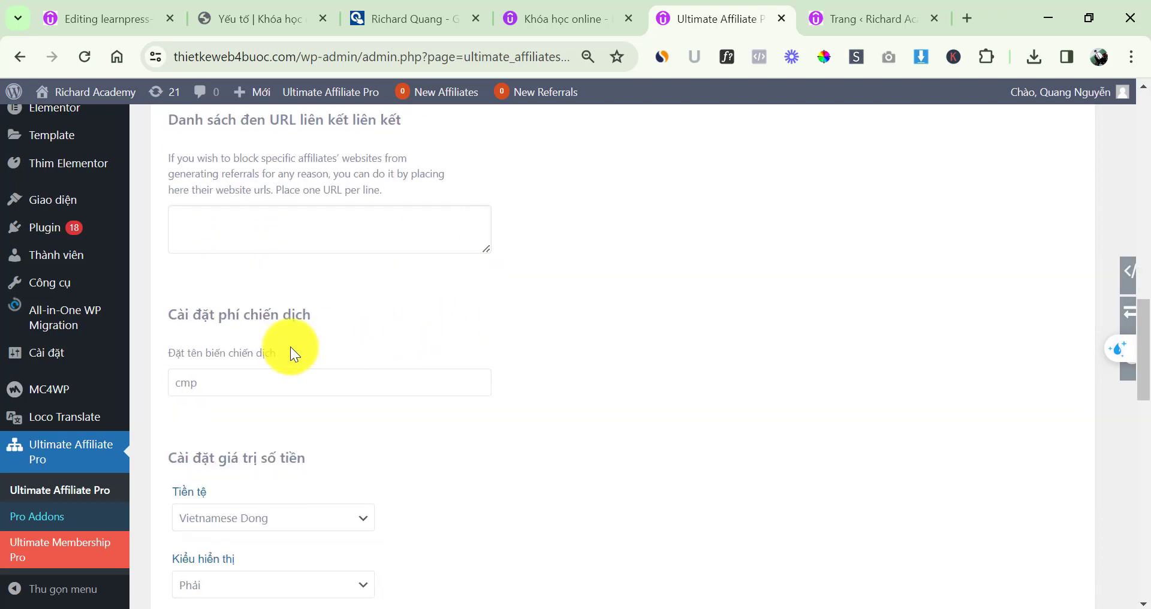
double_click(249, 379)
left_click(384, 327)
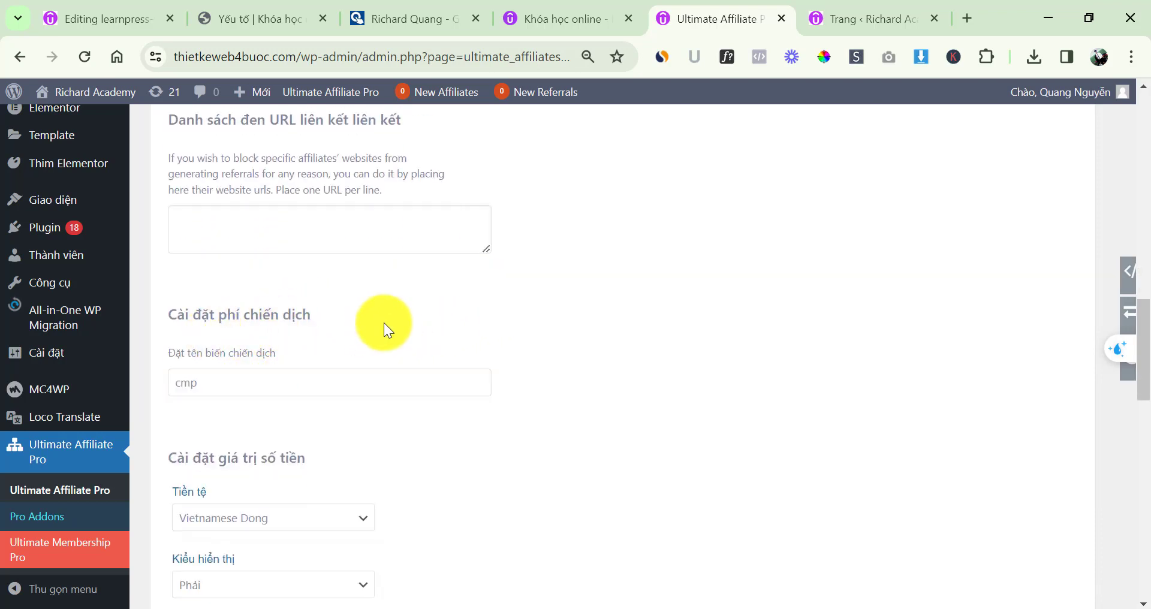
scroll(372, 330, "down", 2)
left_click(249, 339)
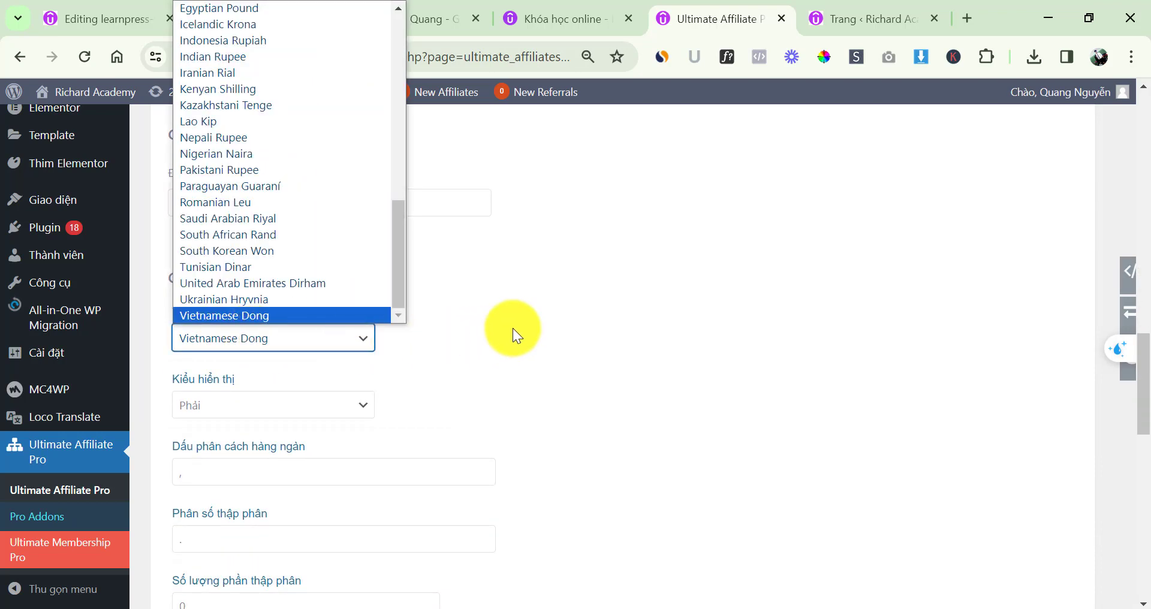
left_click(458, 339)
scroll(295, 359, "down", 3)
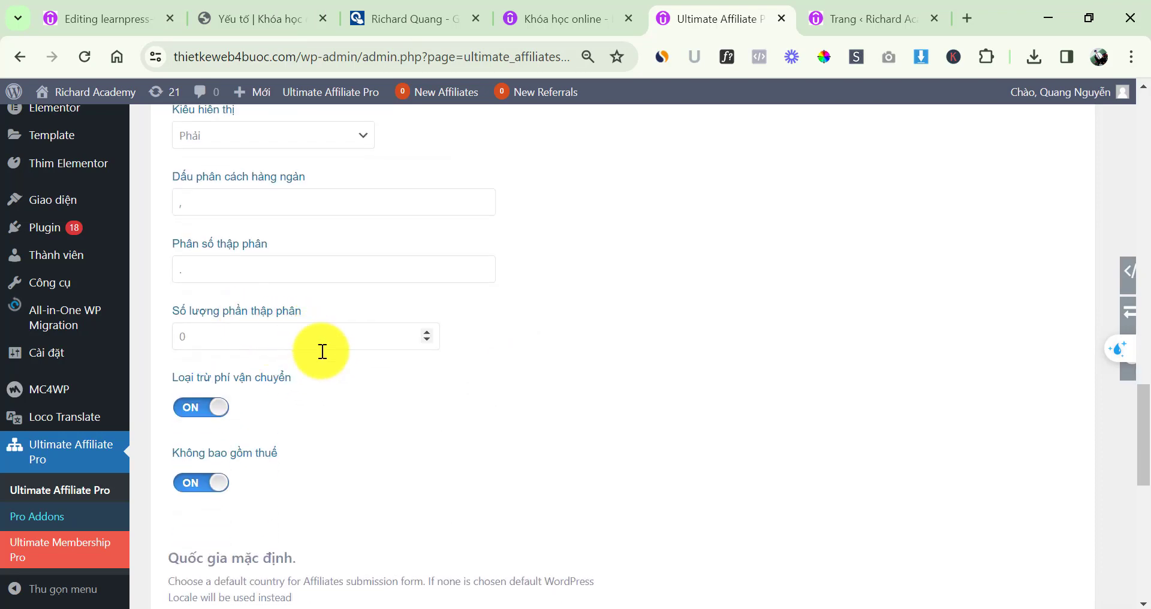
scroll(282, 401, "down", 4)
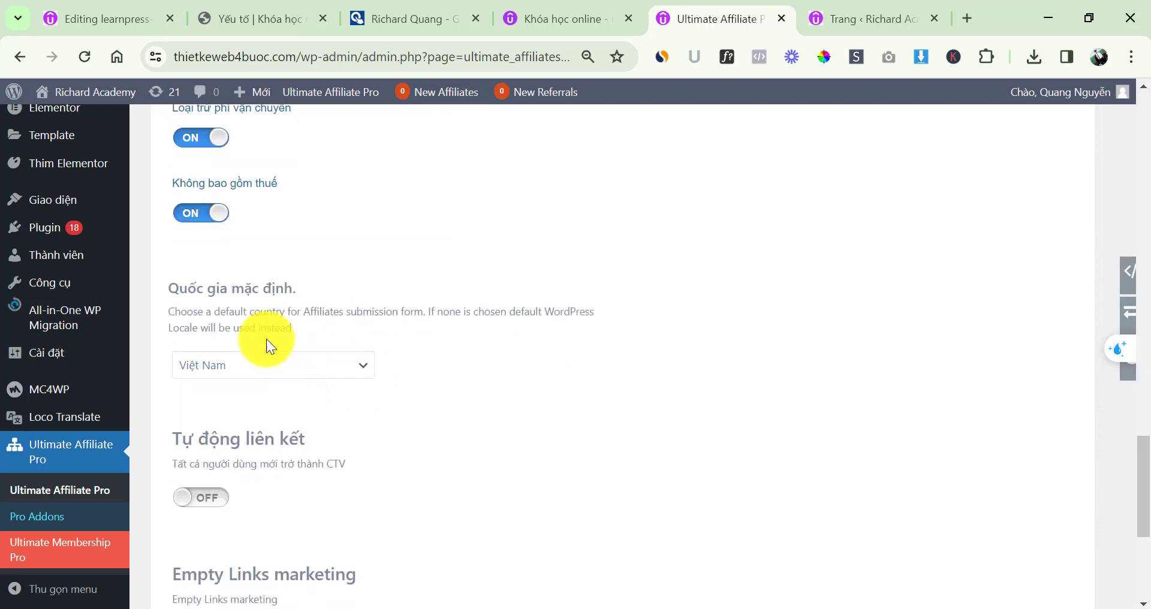
scroll(424, 398, "down", 1)
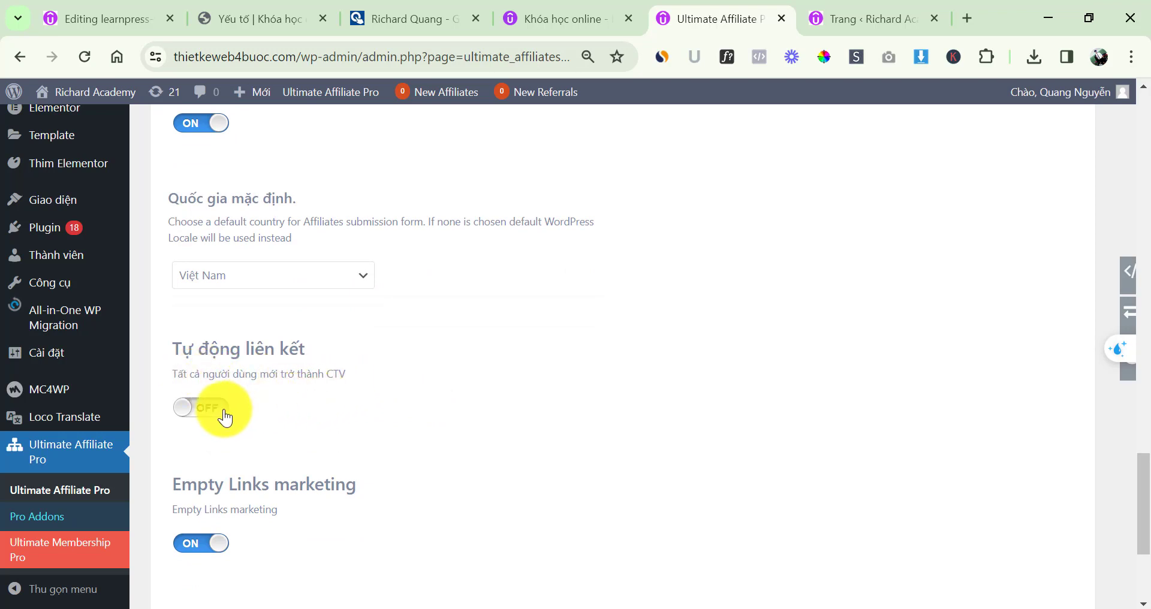
scroll(226, 416, "down", 1)
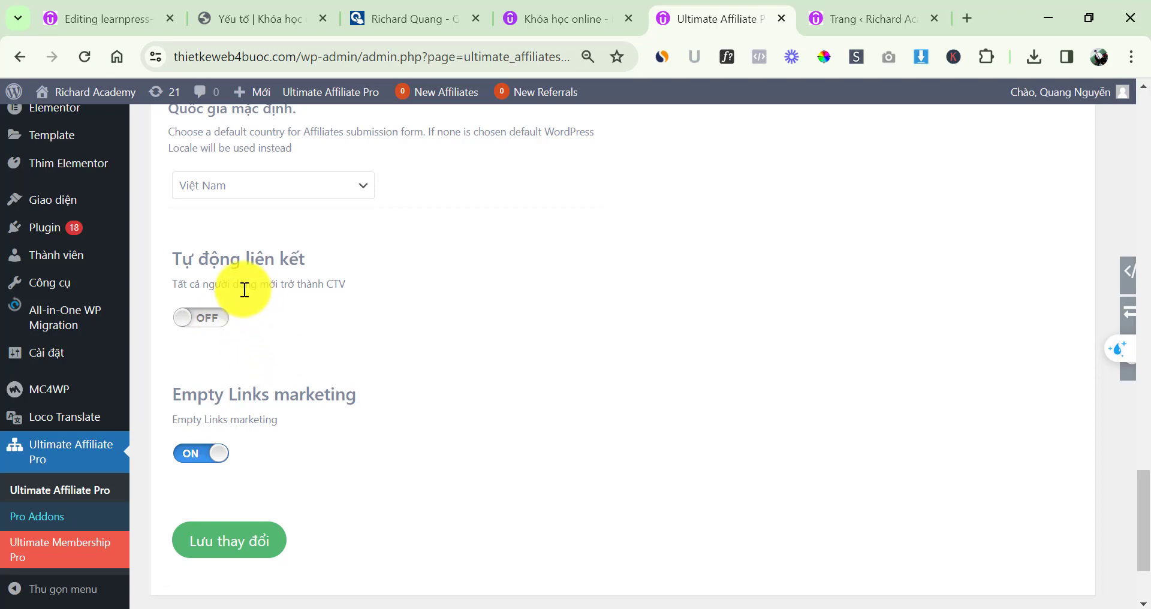
triple_click(268, 286)
left_click(386, 251)
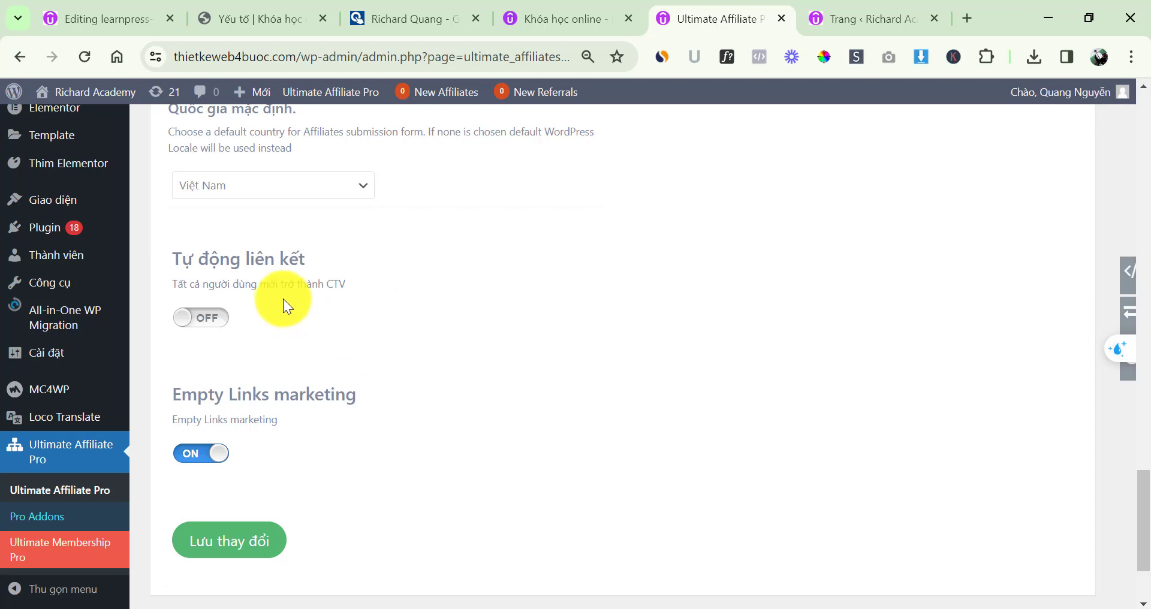
triple_click(272, 282)
left_click(398, 275)
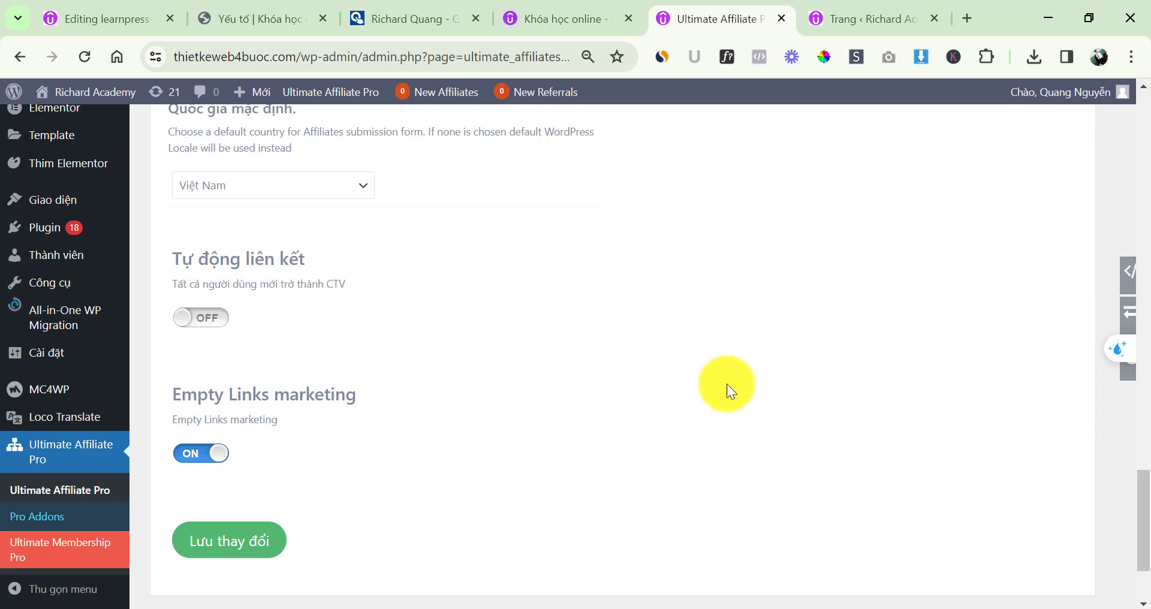
scroll(727, 384, "up", 18)
scroll(701, 373, "up", 7)
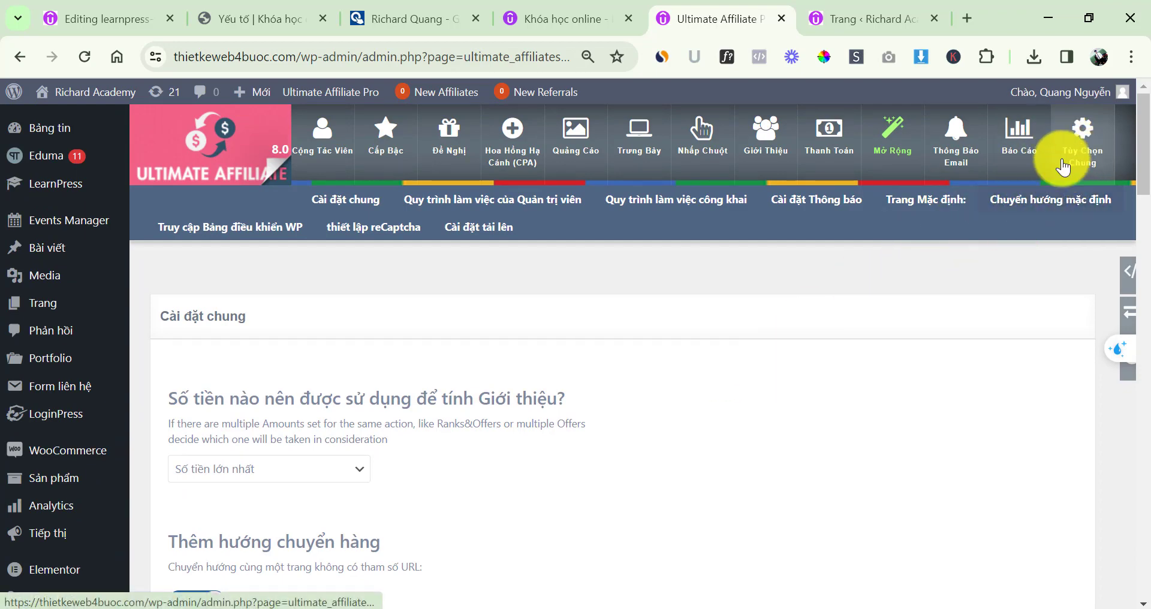
Go to the Cộng Tác Viên affiliates list, which shows no affiliates yet
scroll(650, 358, "down", 1)
scroll(766, 319, "up", 1)
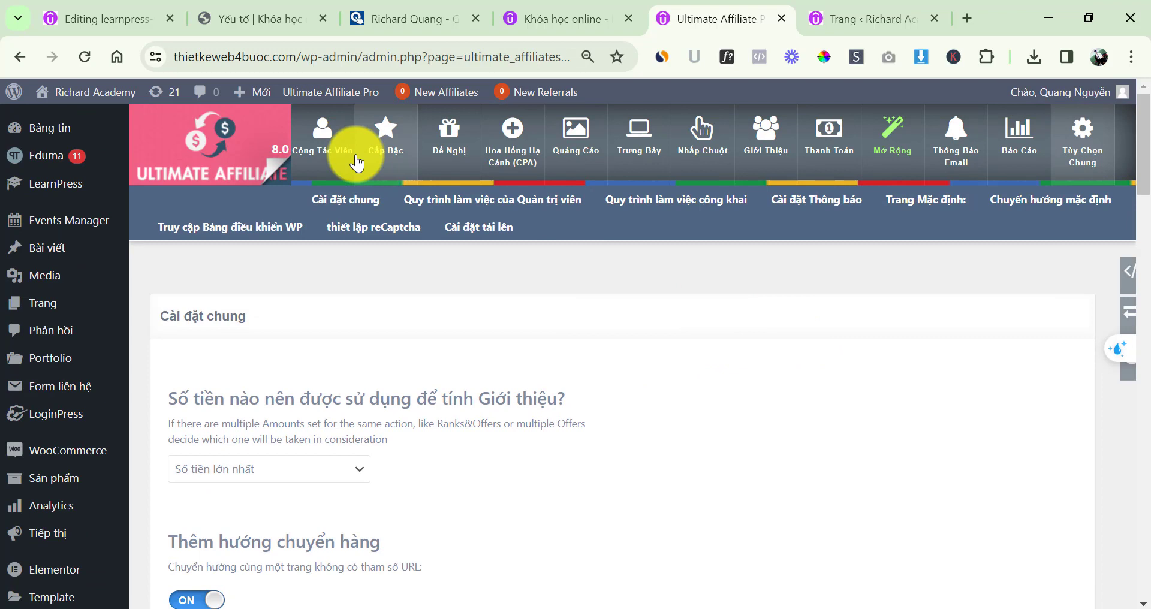
left_click(326, 149)
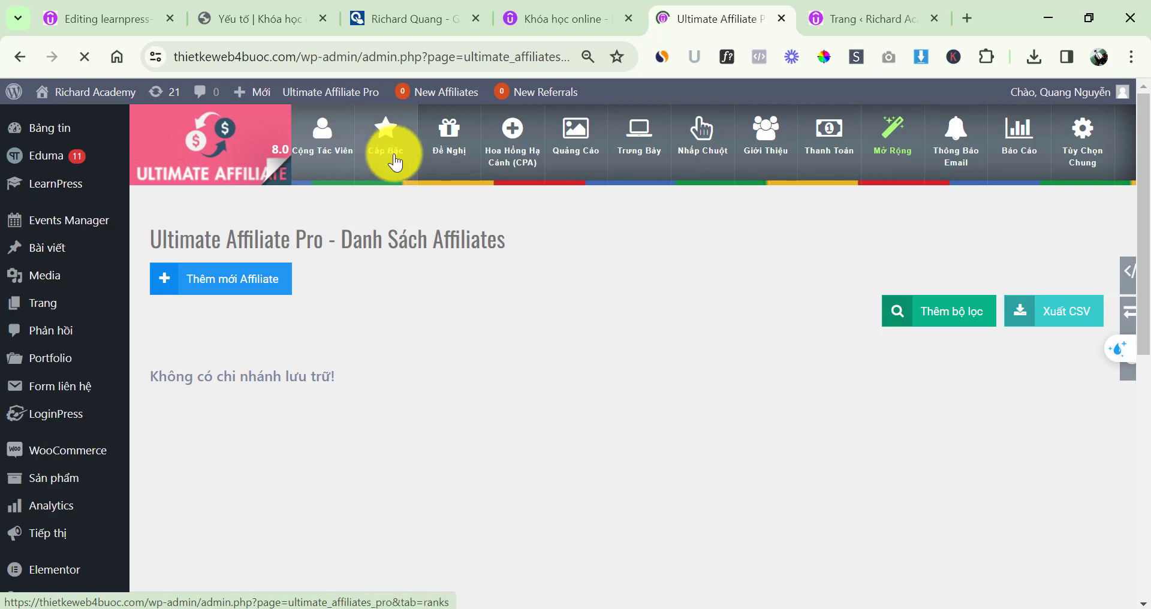
Review the Cấp Bậc ranks table: 20%, 25% and 30% amounts and their referral requirements
left_click(390, 151)
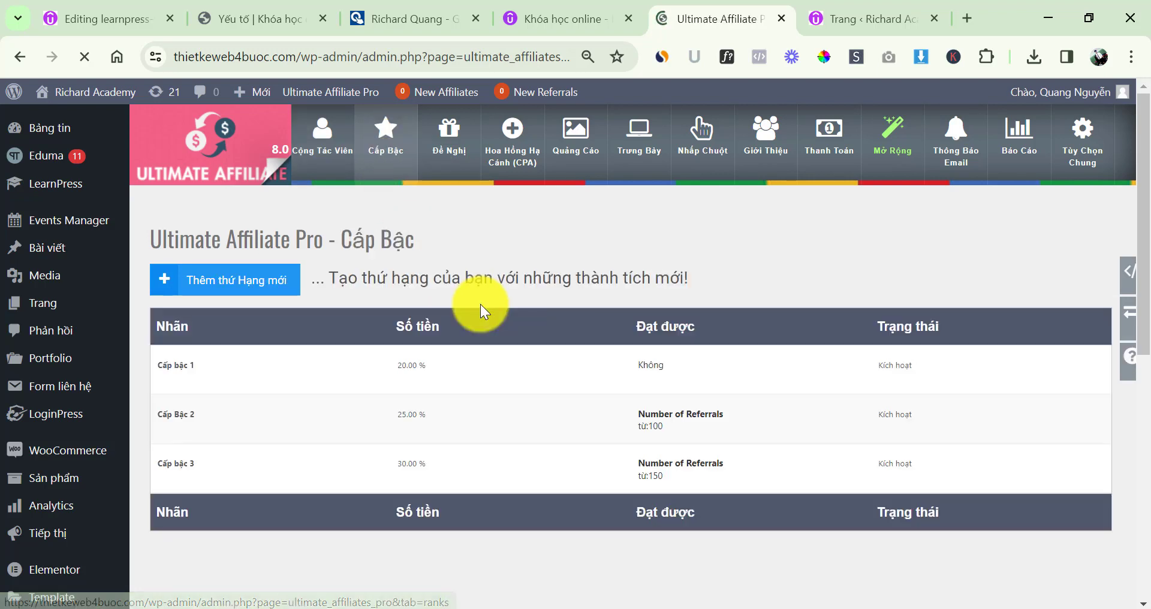
mouse_move(464, 352)
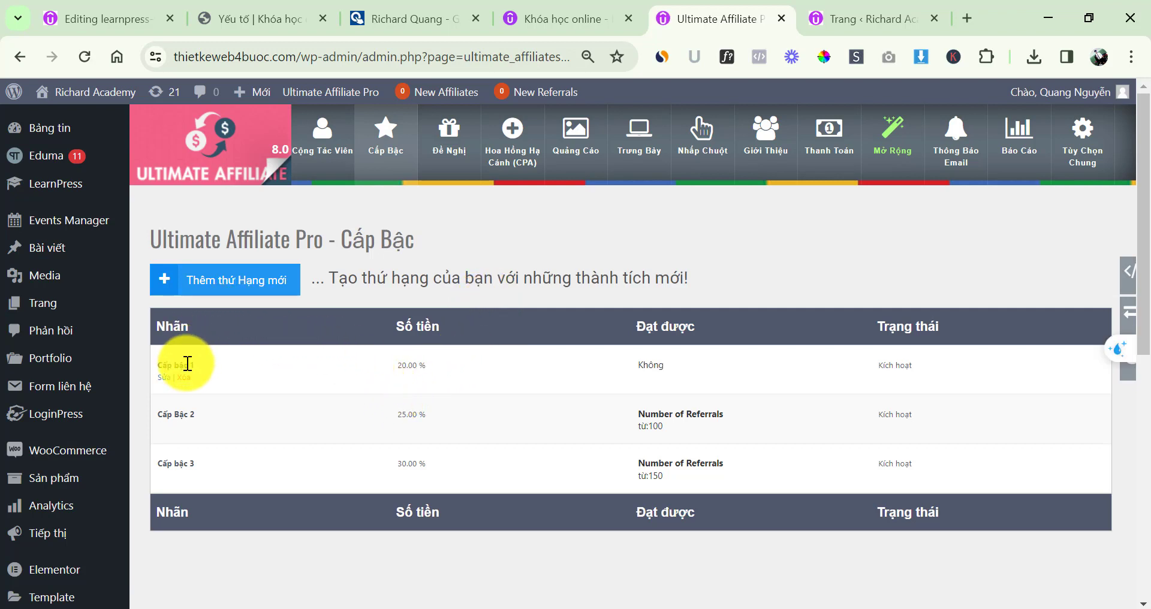
mouse_move(187, 464)
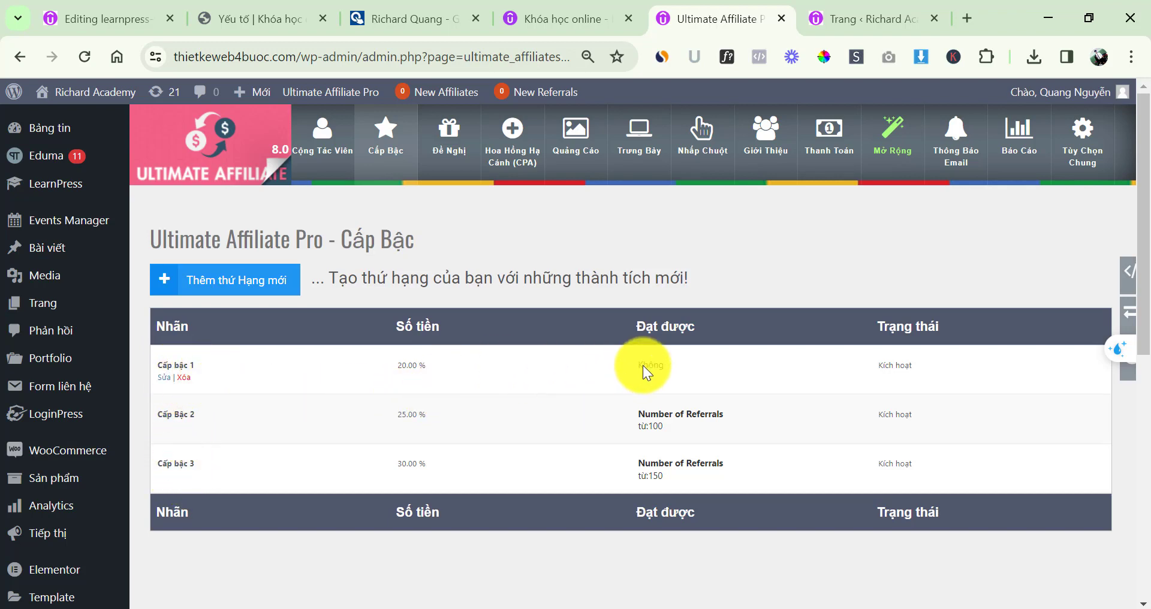
left_click_drag(397, 365, 472, 371)
left_click(472, 366)
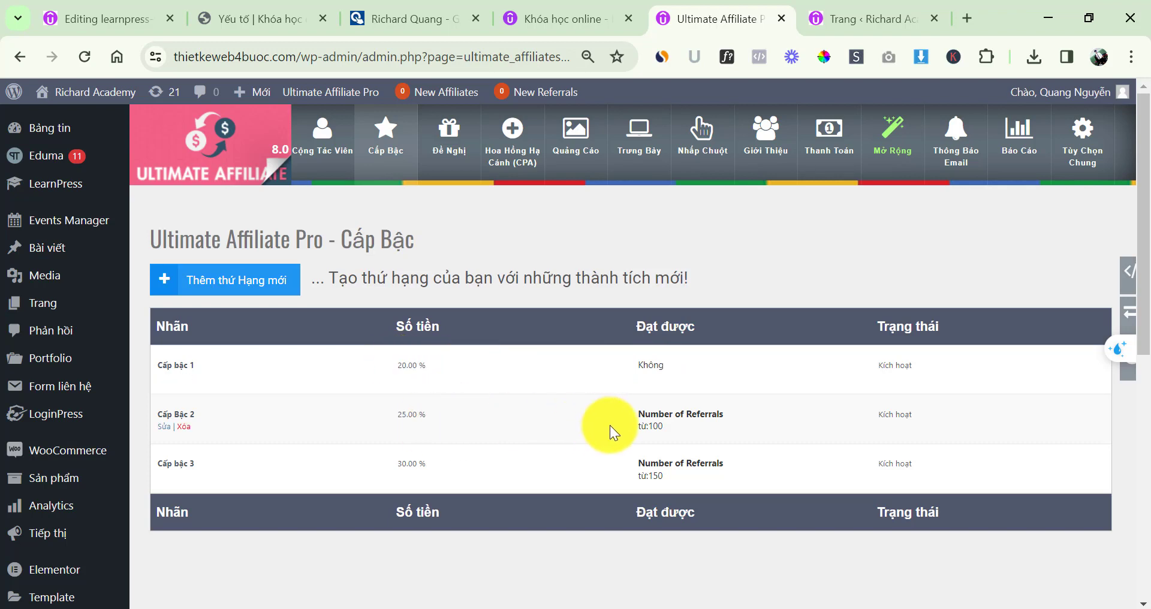
left_click_drag(640, 423, 691, 423)
left_click(681, 422)
left_click(702, 419)
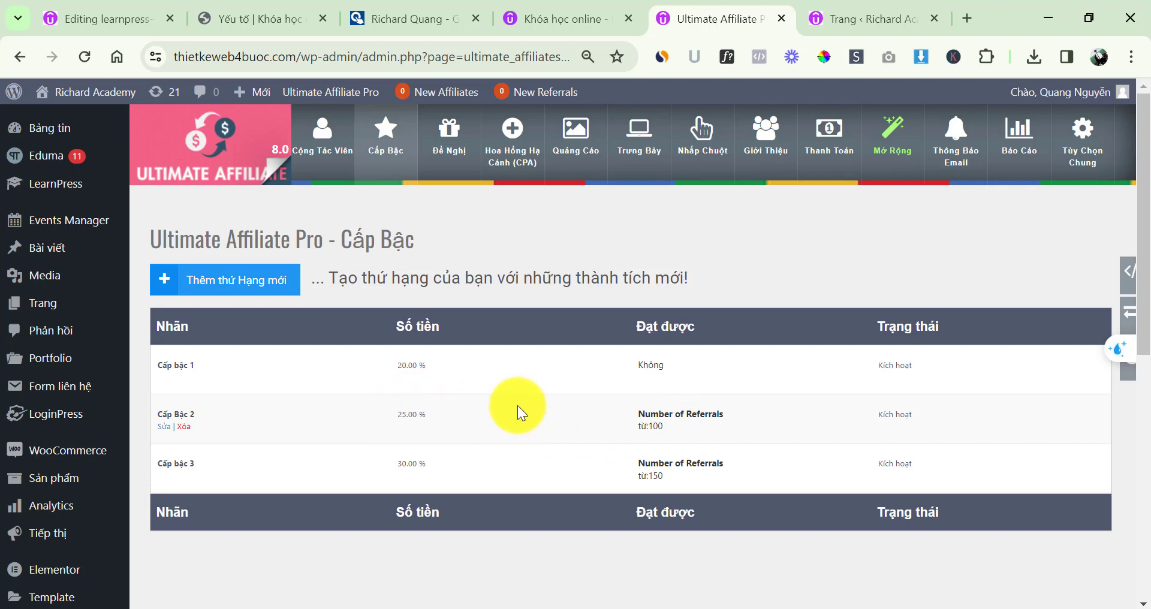
left_click_drag(638, 464, 742, 468)
left_click(724, 463)
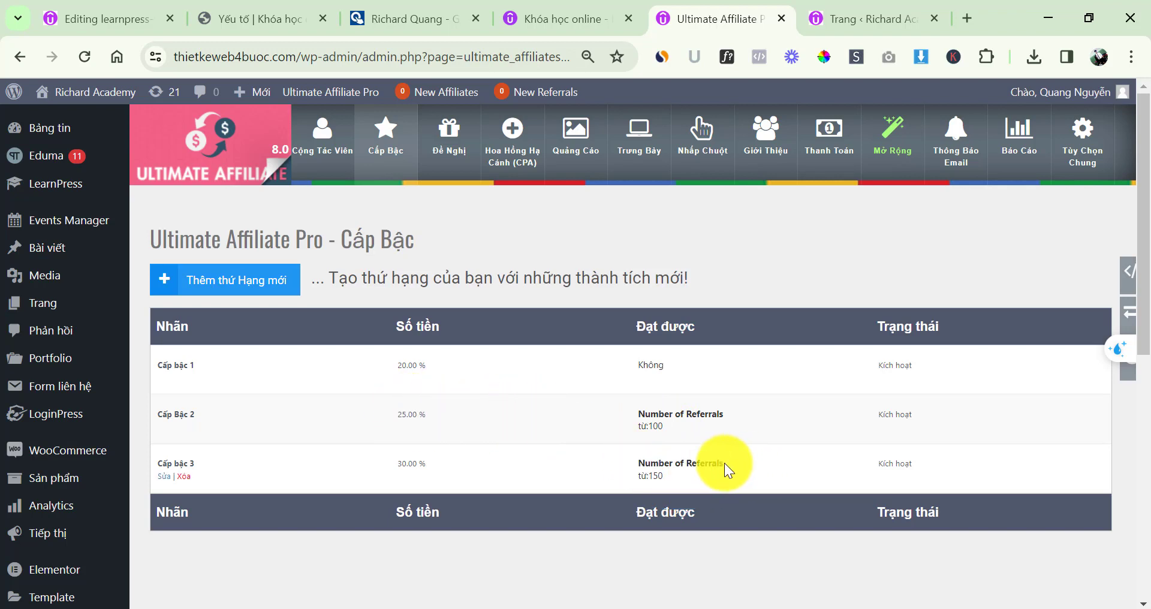
Delete the 30% Cấp bậc 3 rank, confirming the deletion
left_click_drag(390, 462, 447, 465)
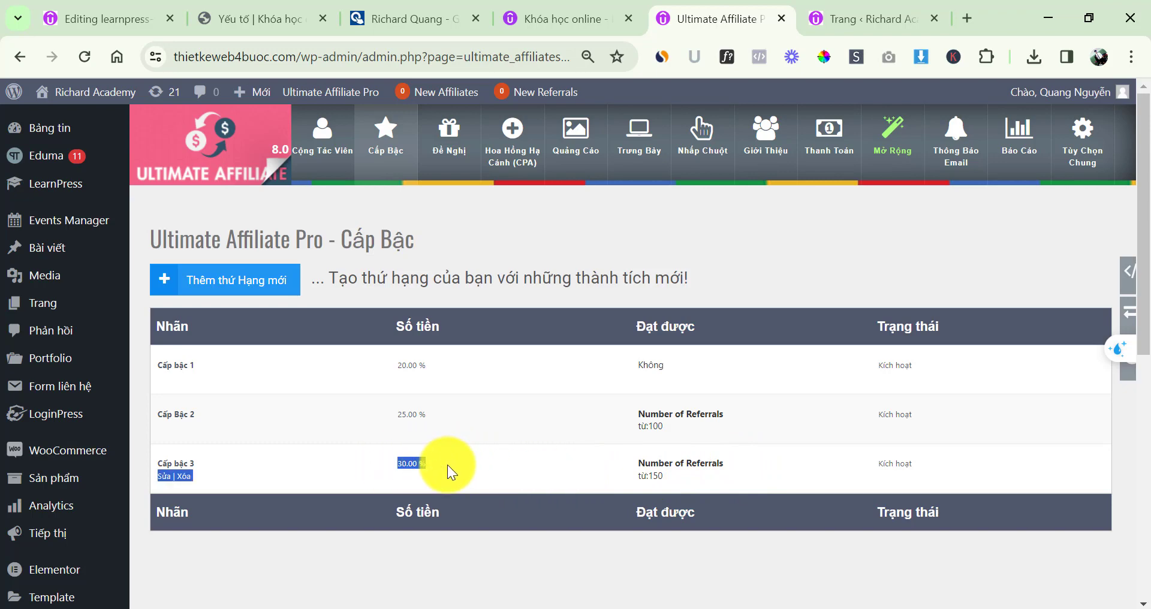
left_click(251, 543)
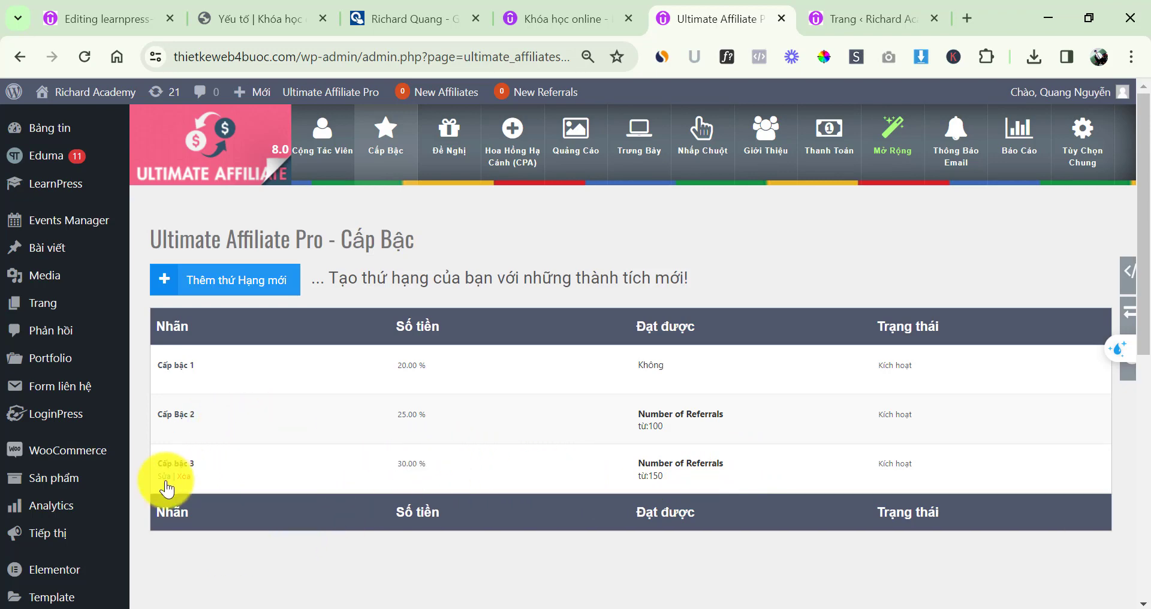
left_click(184, 476)
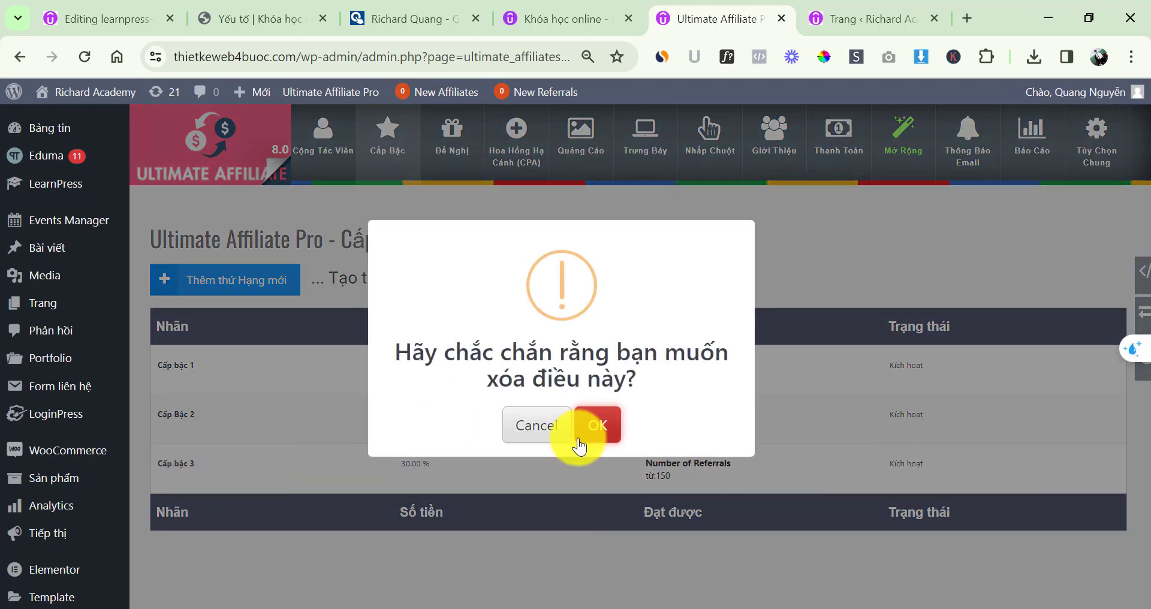
left_click(597, 430)
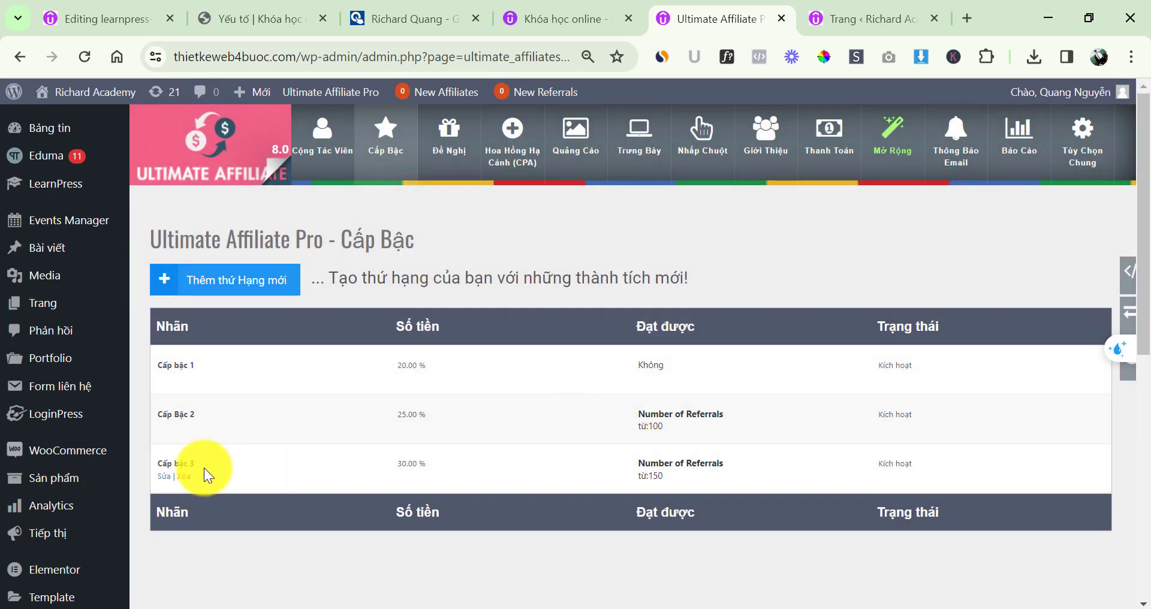
left_click(164, 378)
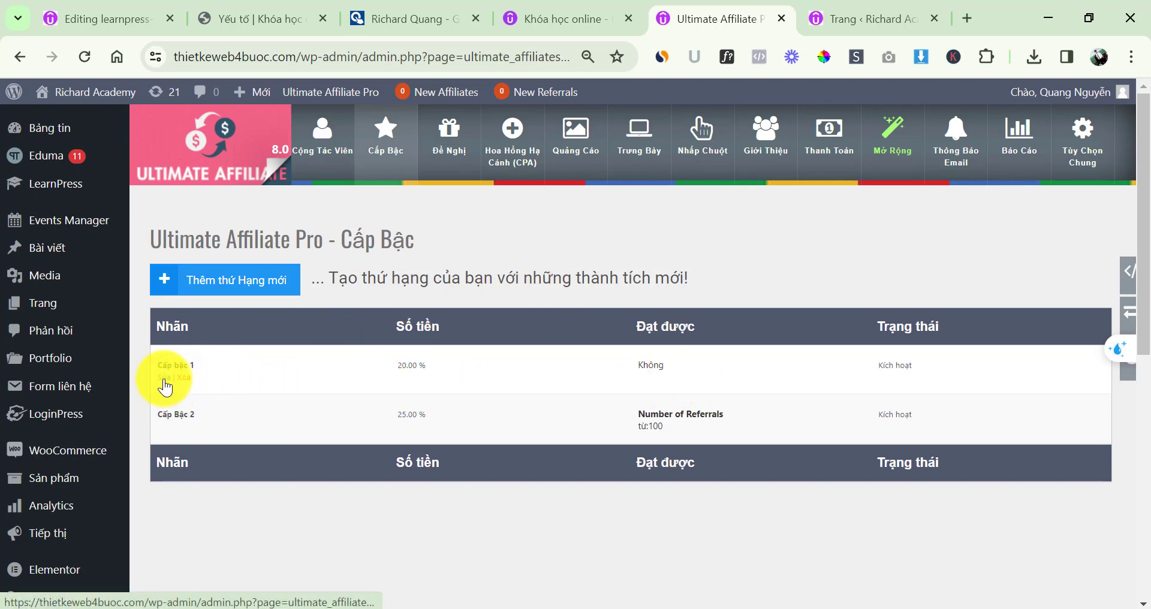
Rename the first rank's label from Cấp bậc 1 to 'Bạc'
left_click(164, 378)
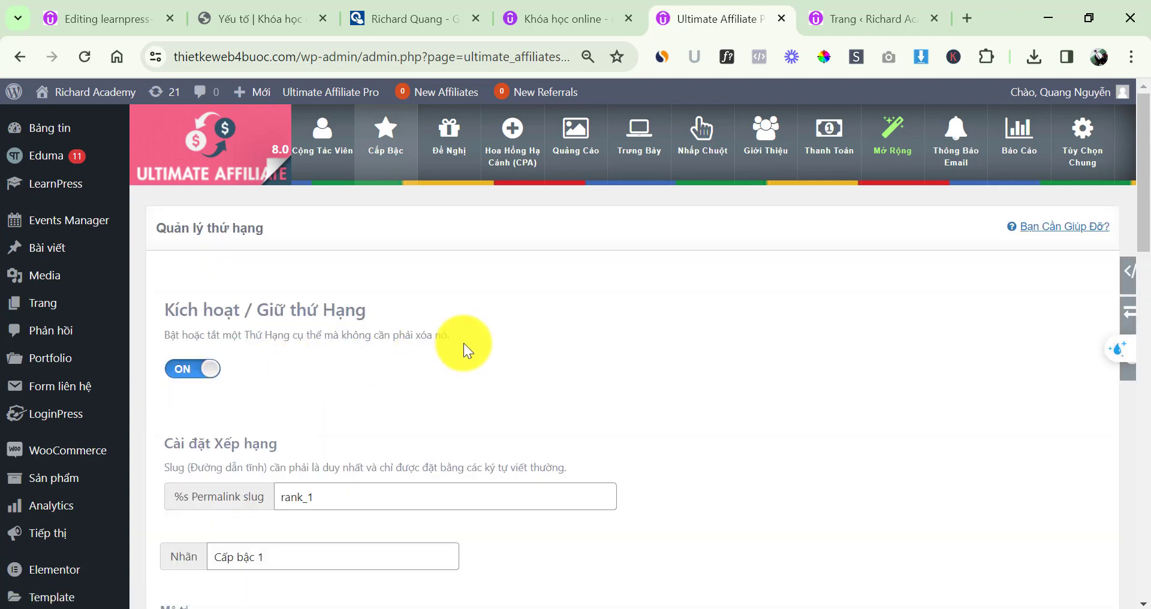
scroll(463, 342, "down", 3)
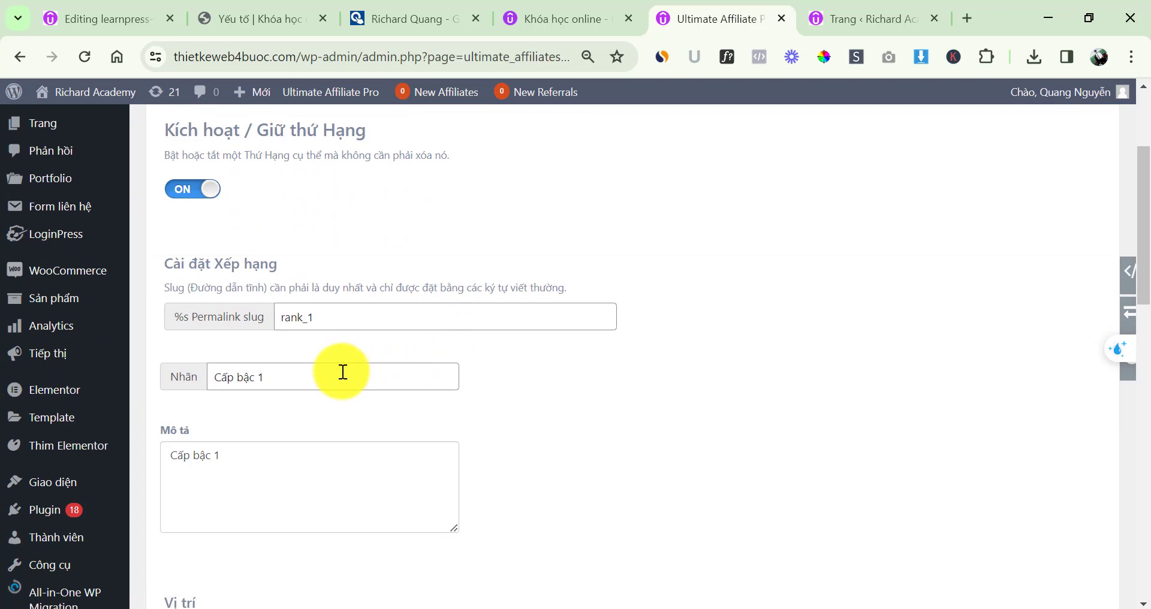
triple_click(343, 372)
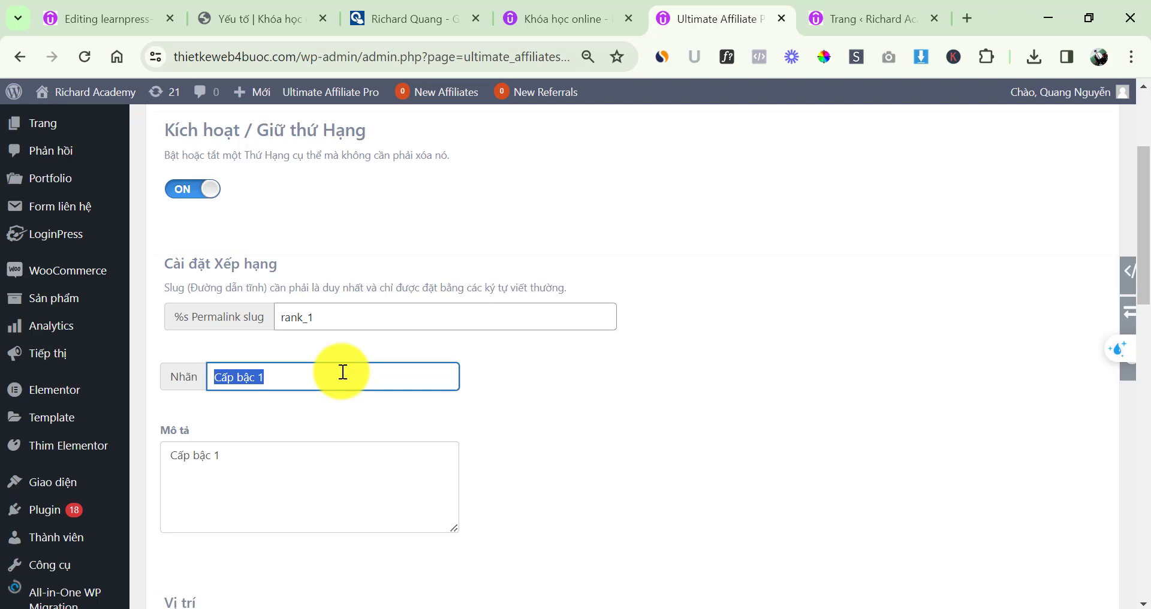
type("Bạc")
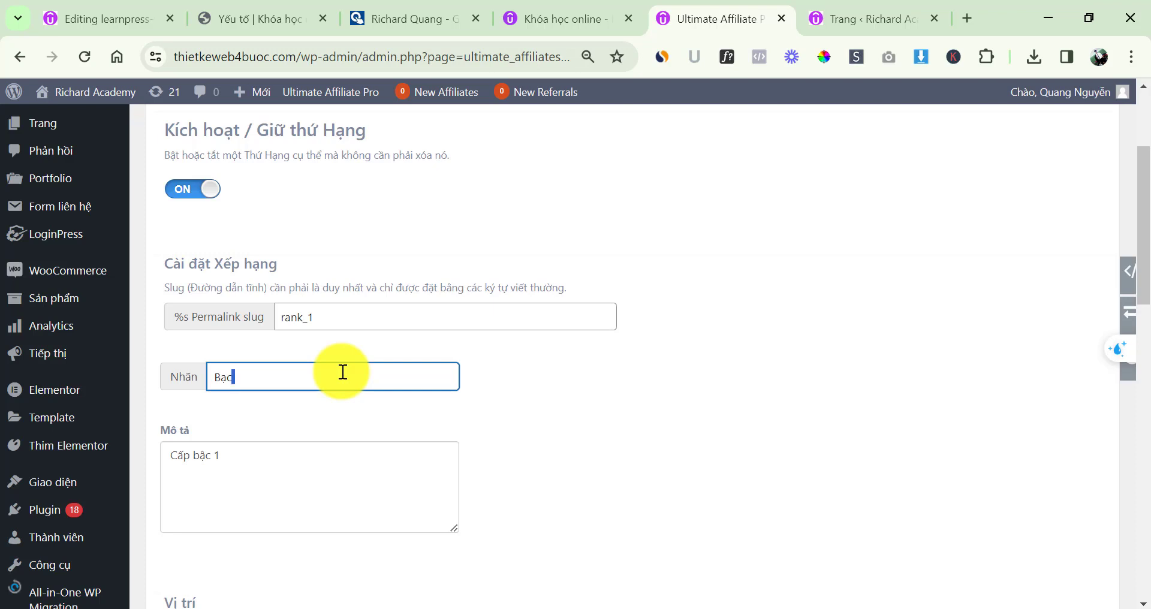
key("ctrl+a")
double_click(293, 455)
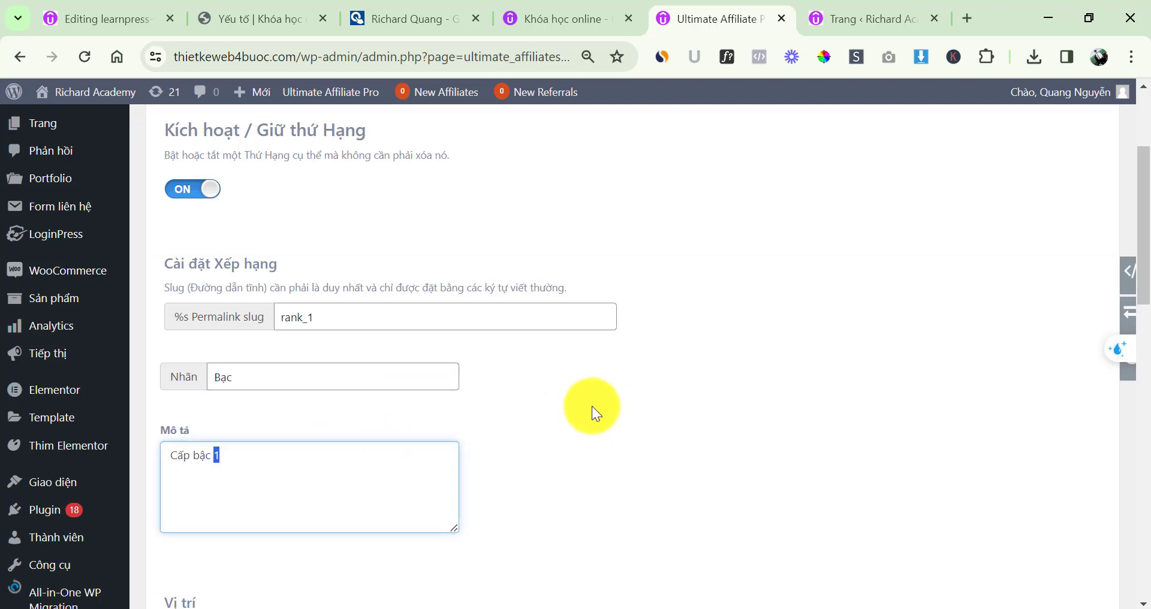
scroll(591, 405, "down", 8)
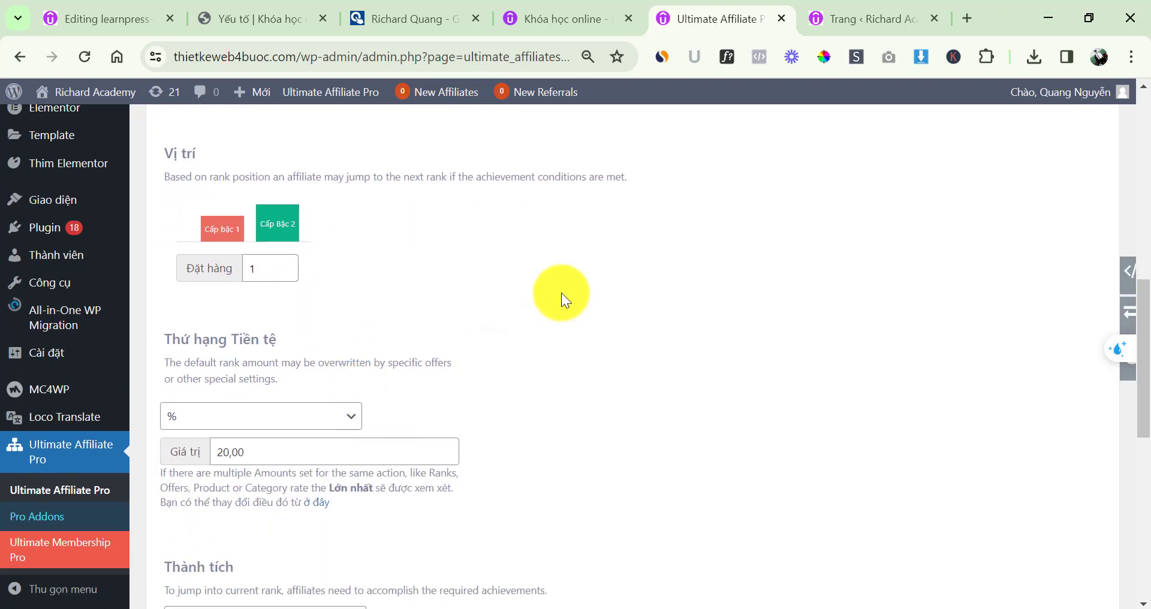
scroll(599, 258, "down", 2)
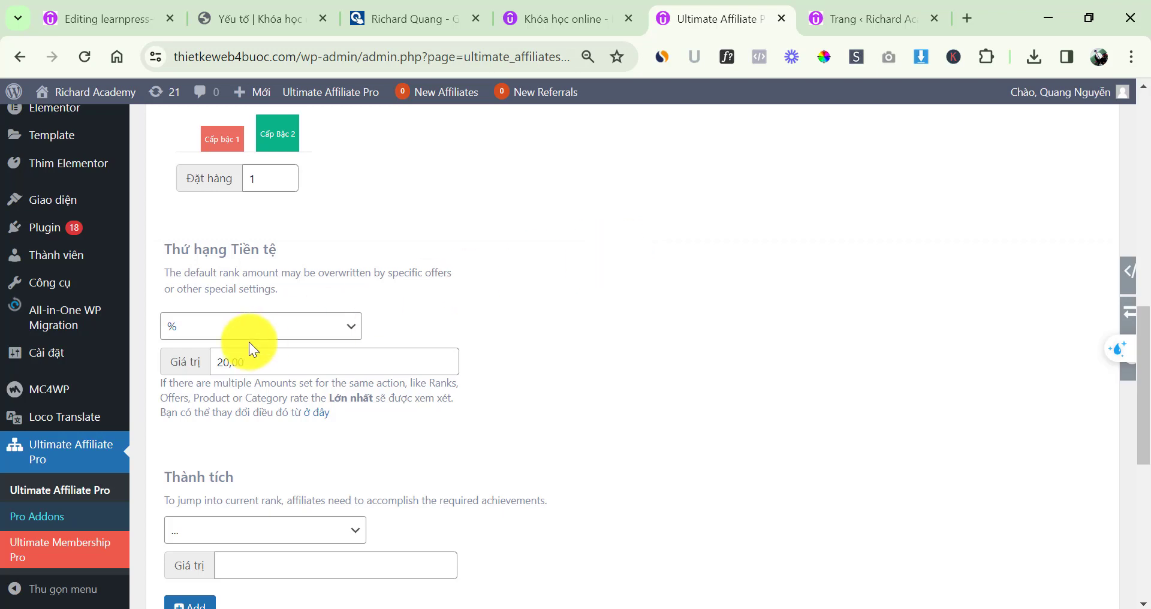
Set the Bạc rank's commission amount to 15, keeping the % amount type
left_click(240, 329)
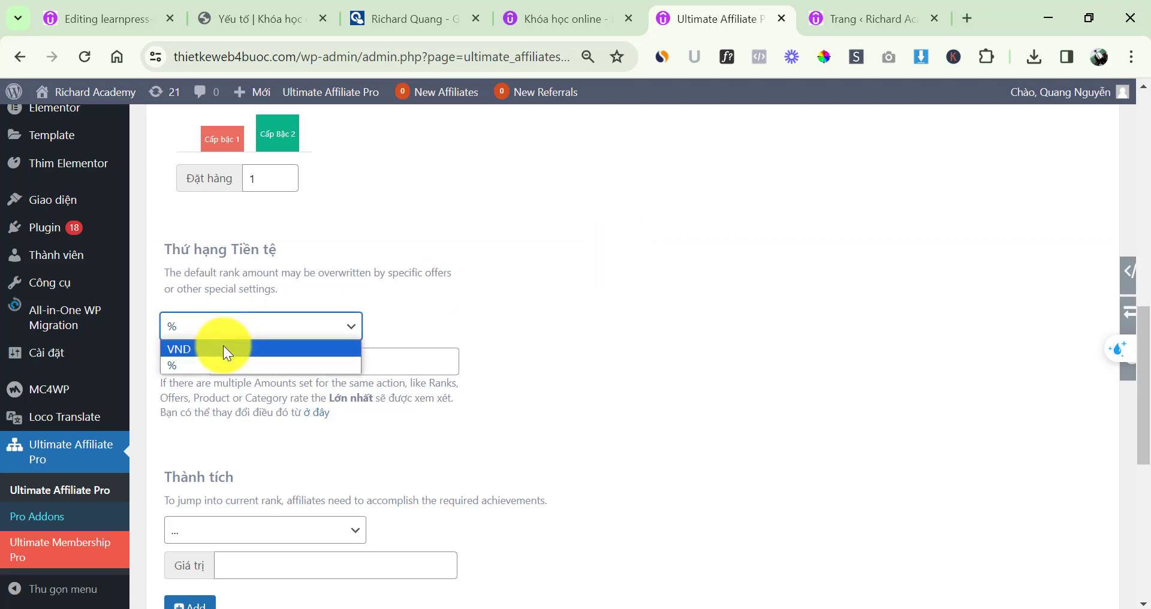
left_click(224, 347)
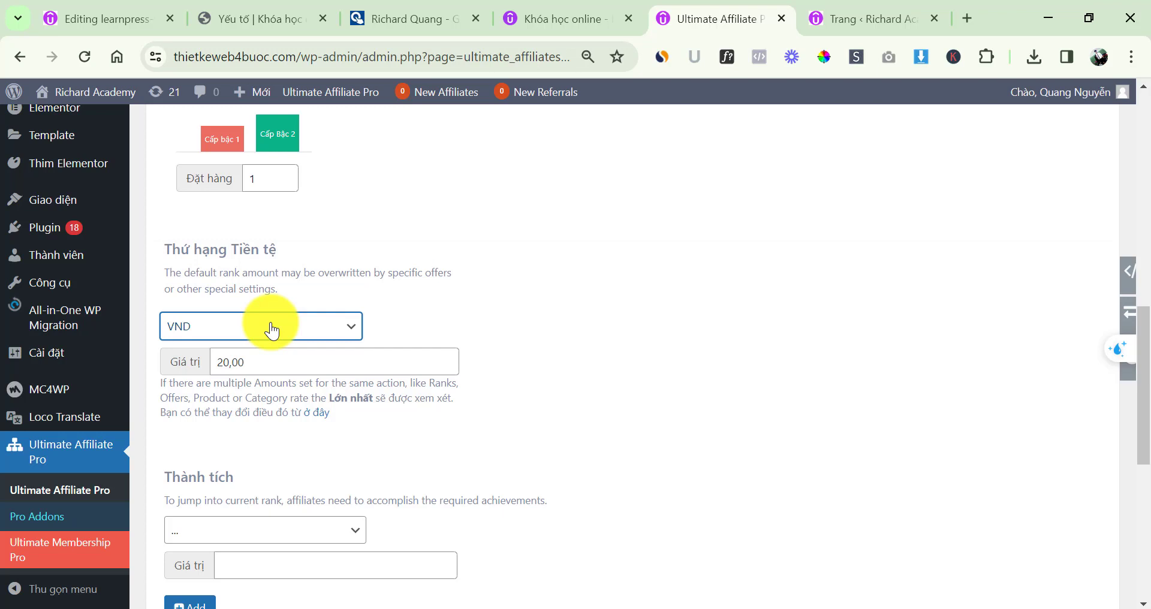
left_click(271, 330)
left_click(225, 365)
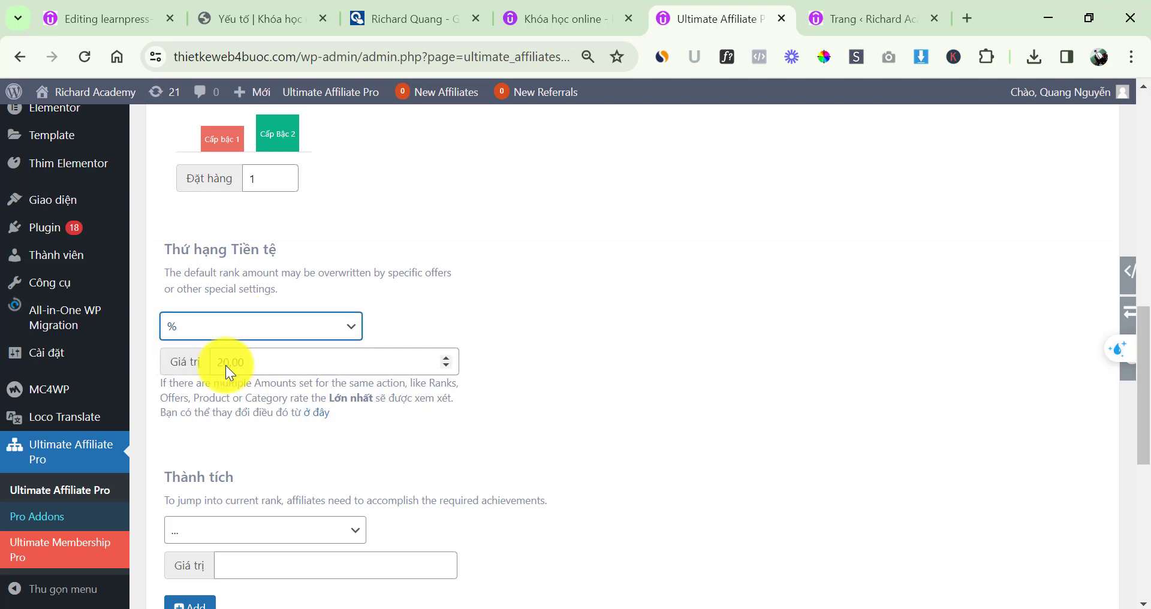
double_click(341, 359)
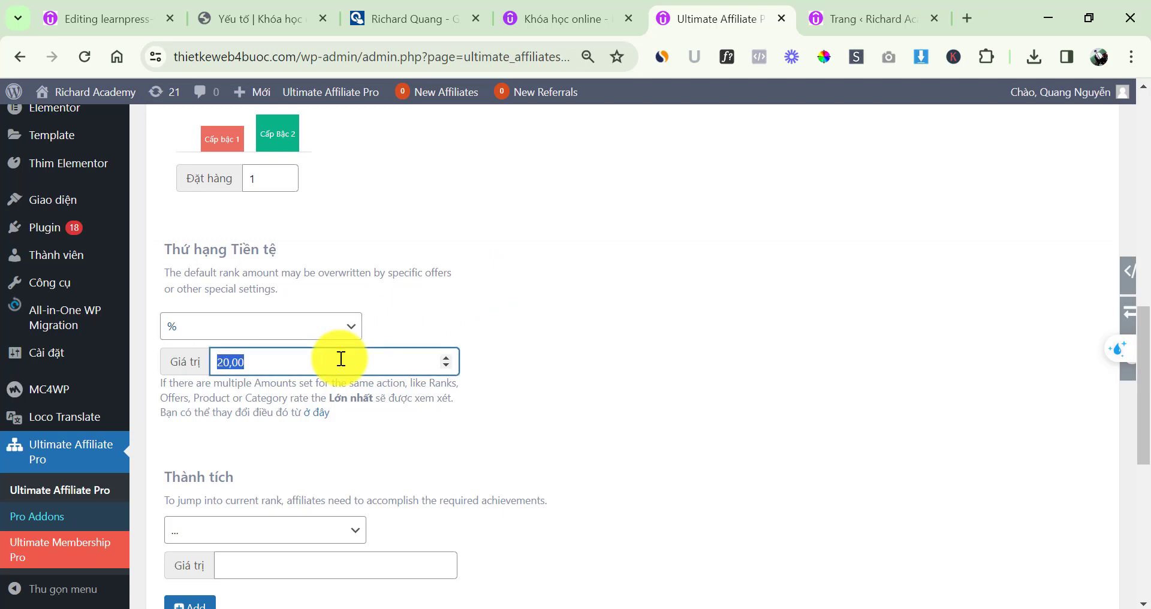
type("15")
left_click(592, 312)
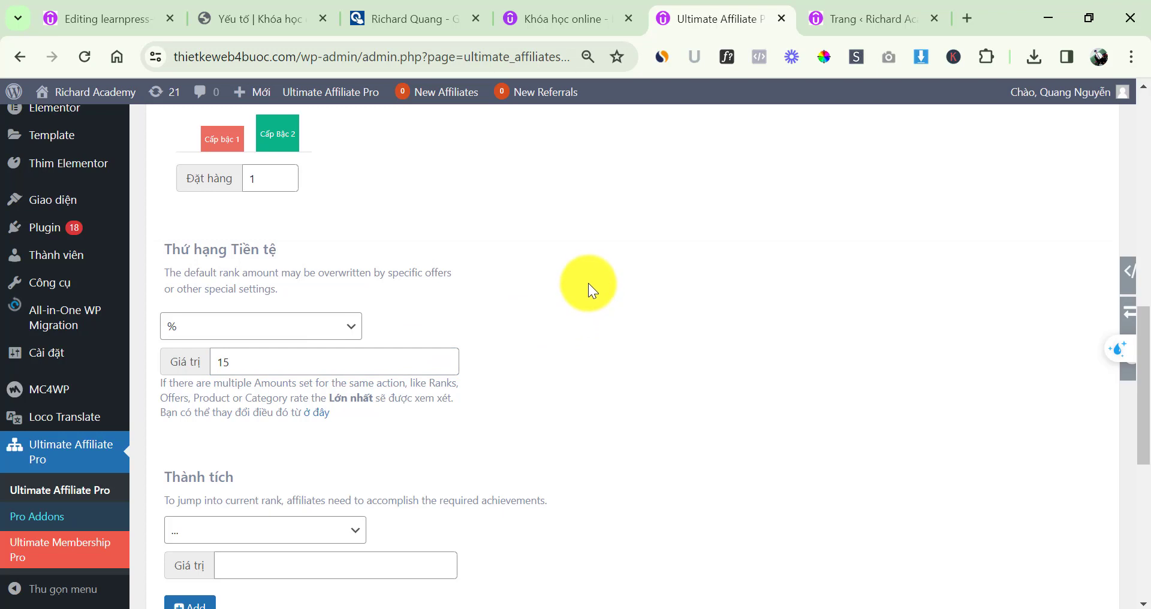
scroll(588, 285, "down", 3)
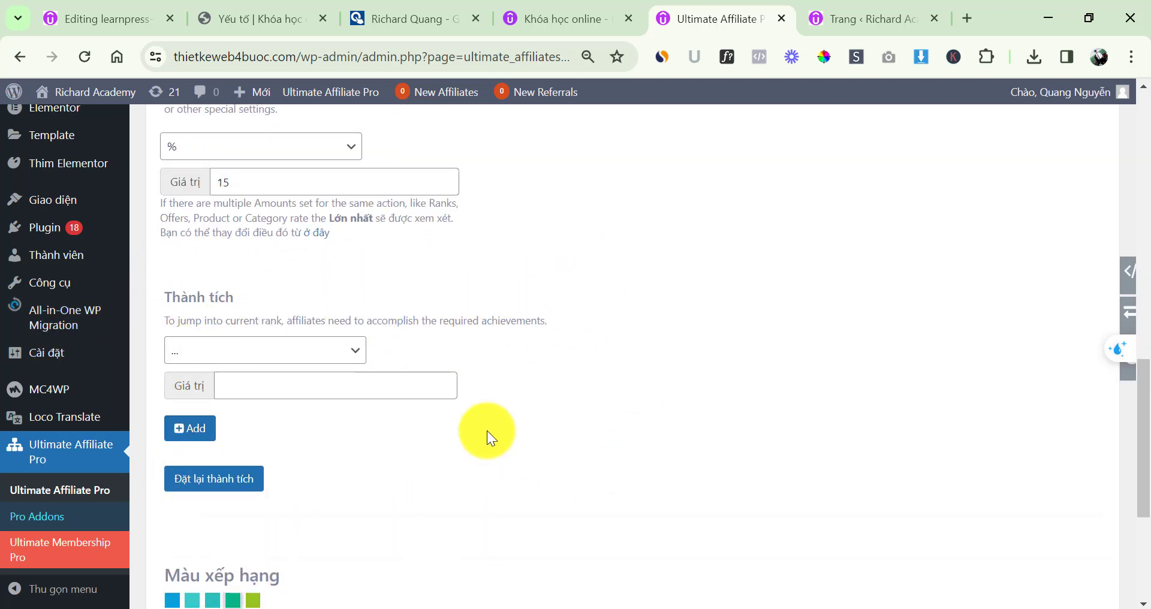
Try Number of Referrals and Total Amount as the rank's achievement type
left_click(265, 354)
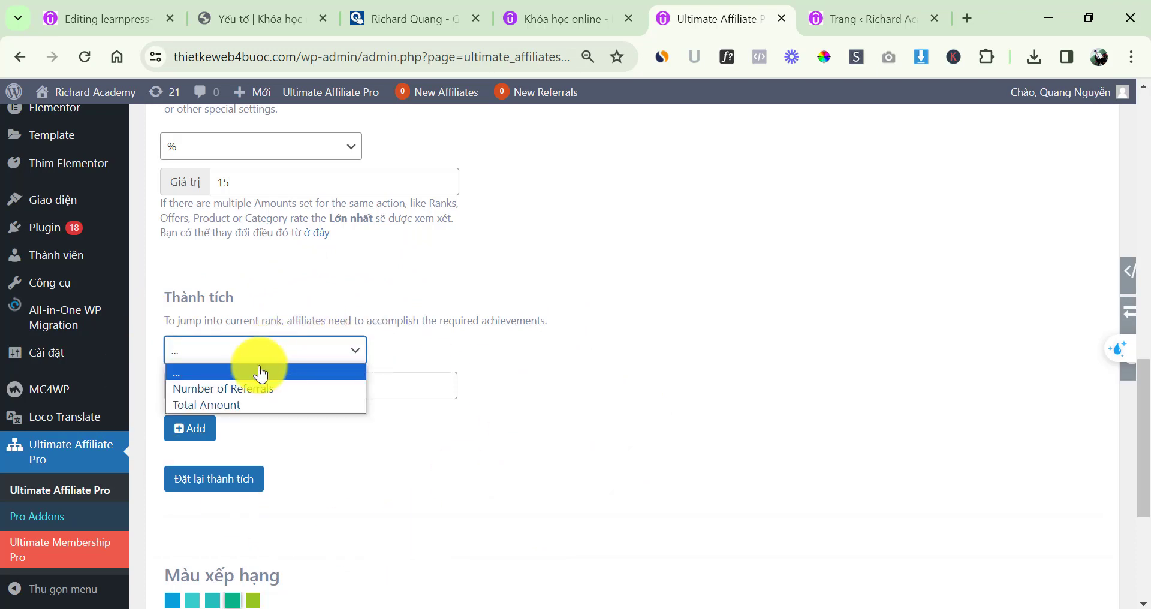
left_click(254, 388)
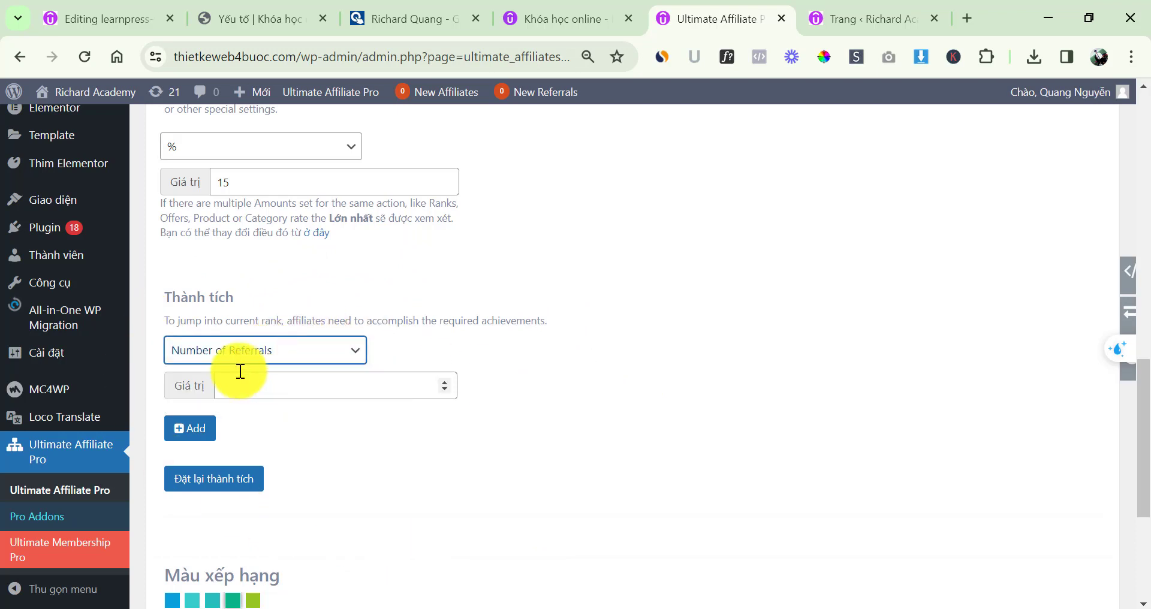
left_click(251, 354)
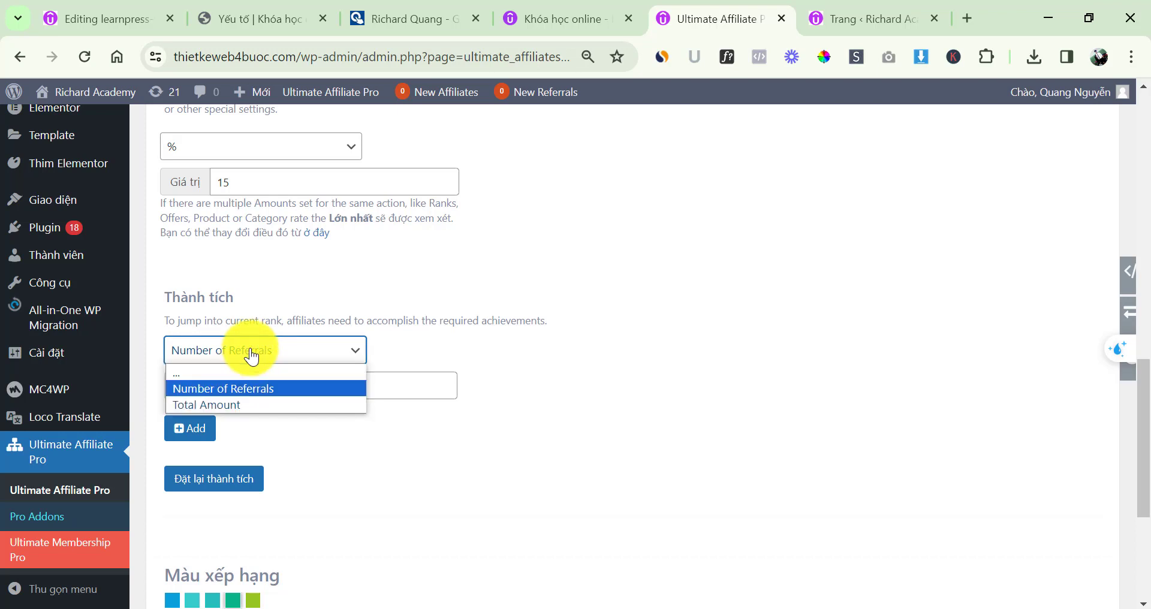
left_click(244, 400)
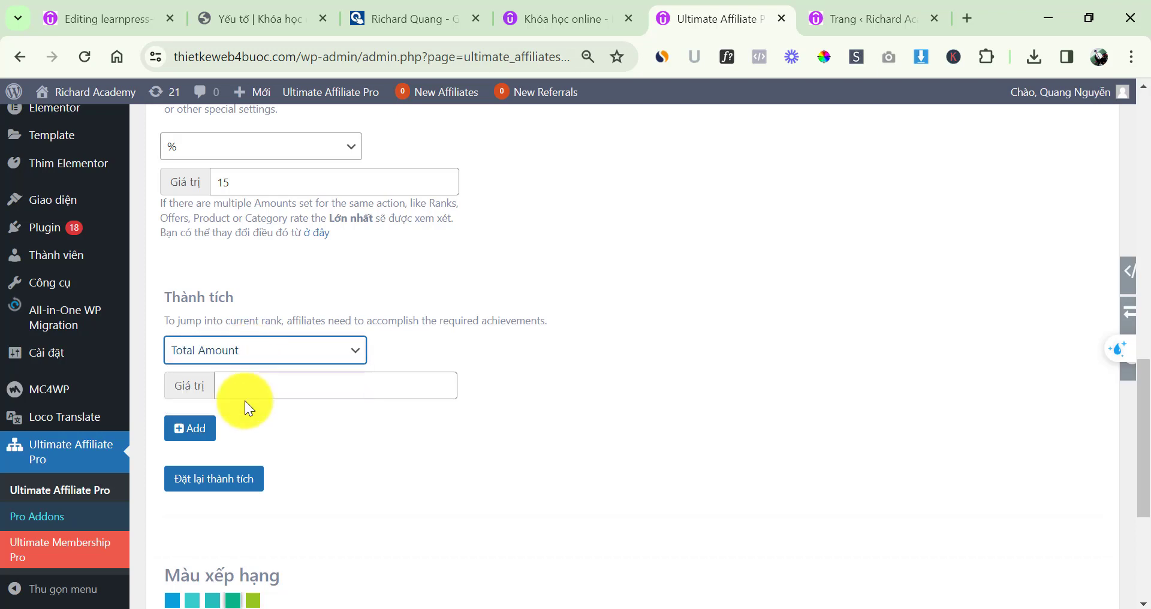
left_click(245, 357)
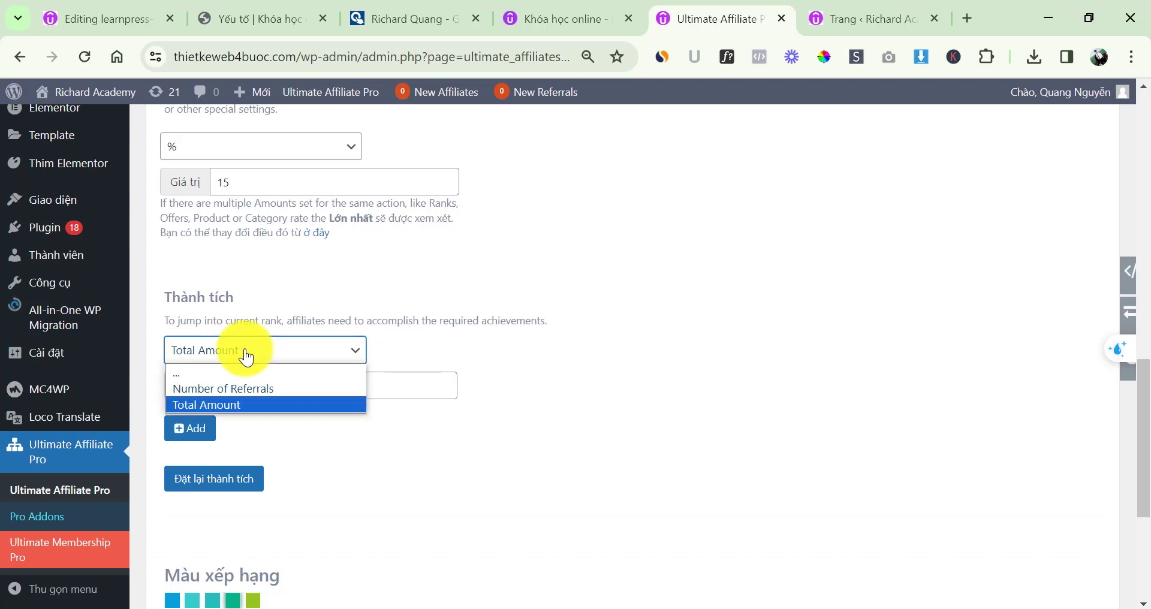
left_click(242, 394)
left_click(234, 362)
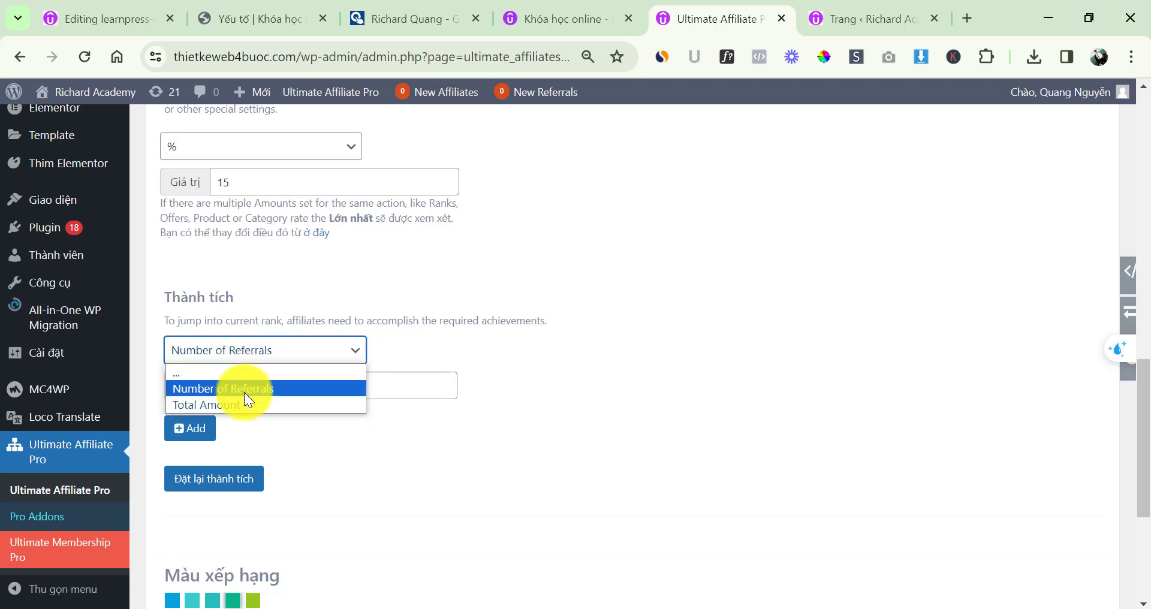
left_click(242, 391)
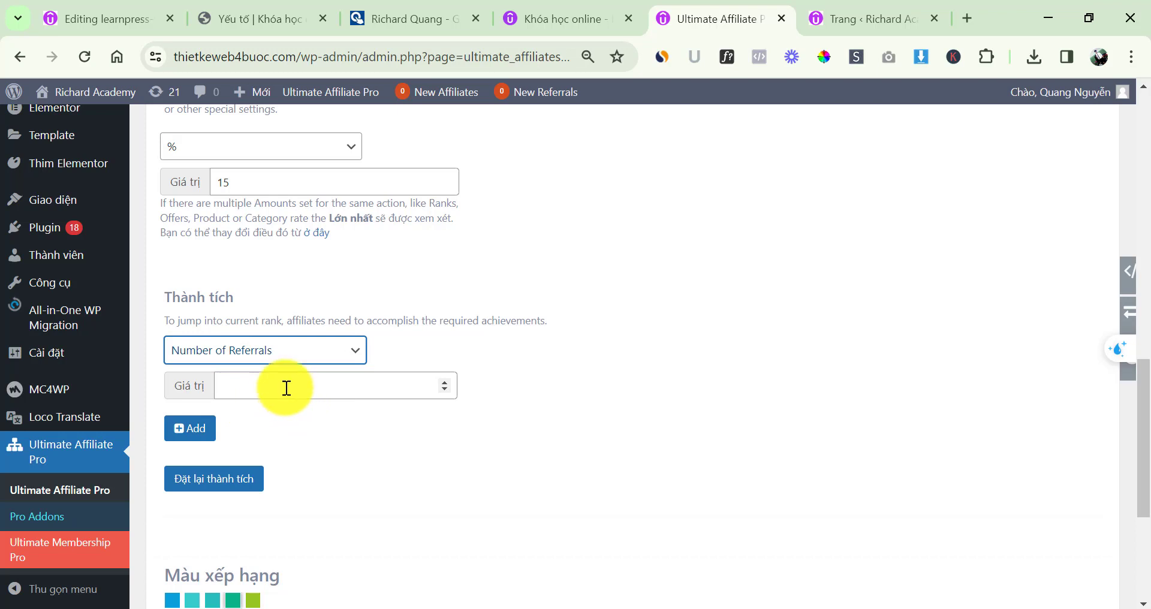
left_click(239, 357)
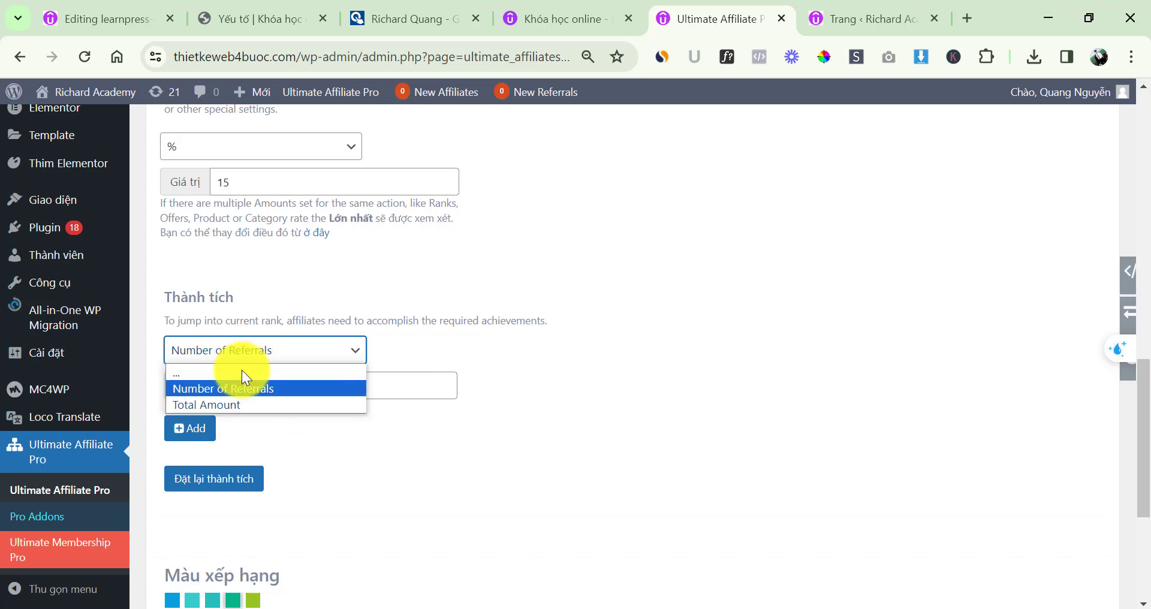
left_click(235, 402)
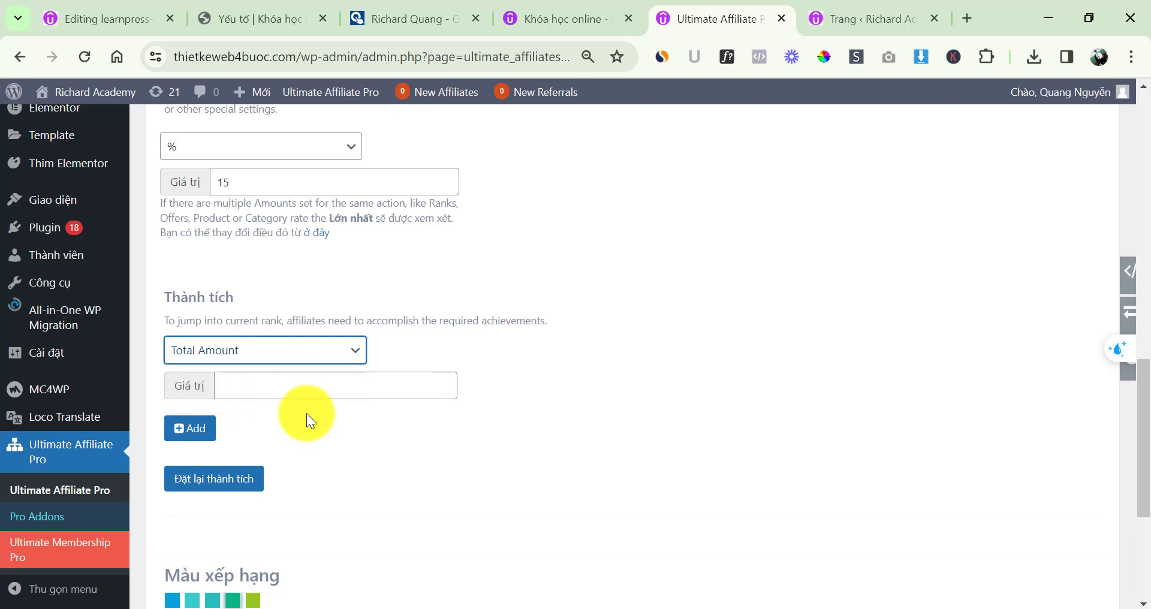
left_click(268, 390)
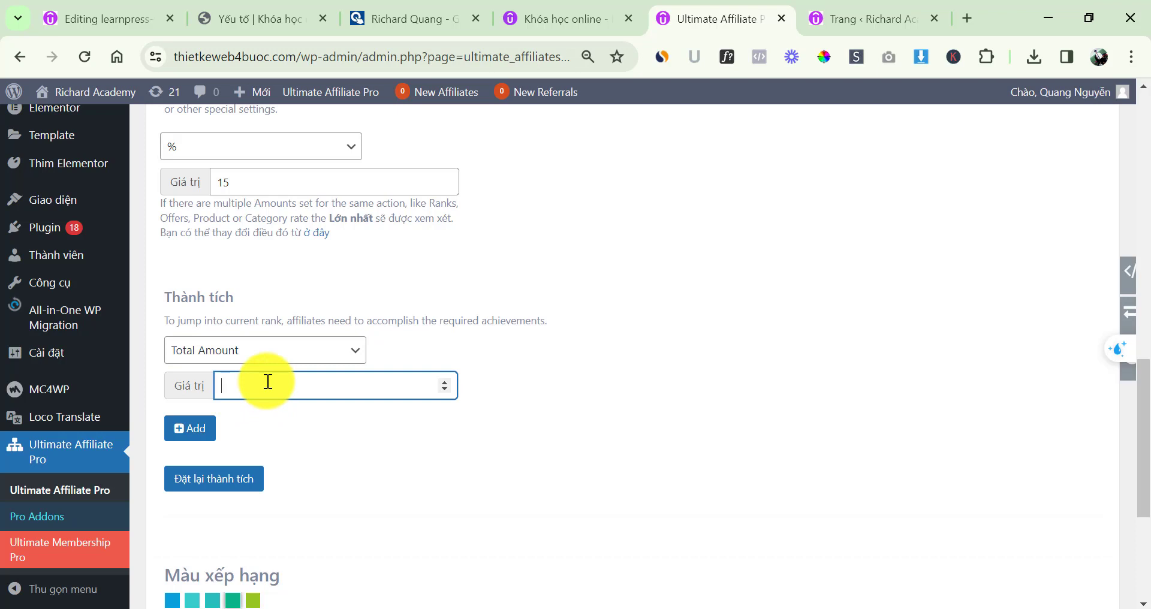
left_click(340, 430)
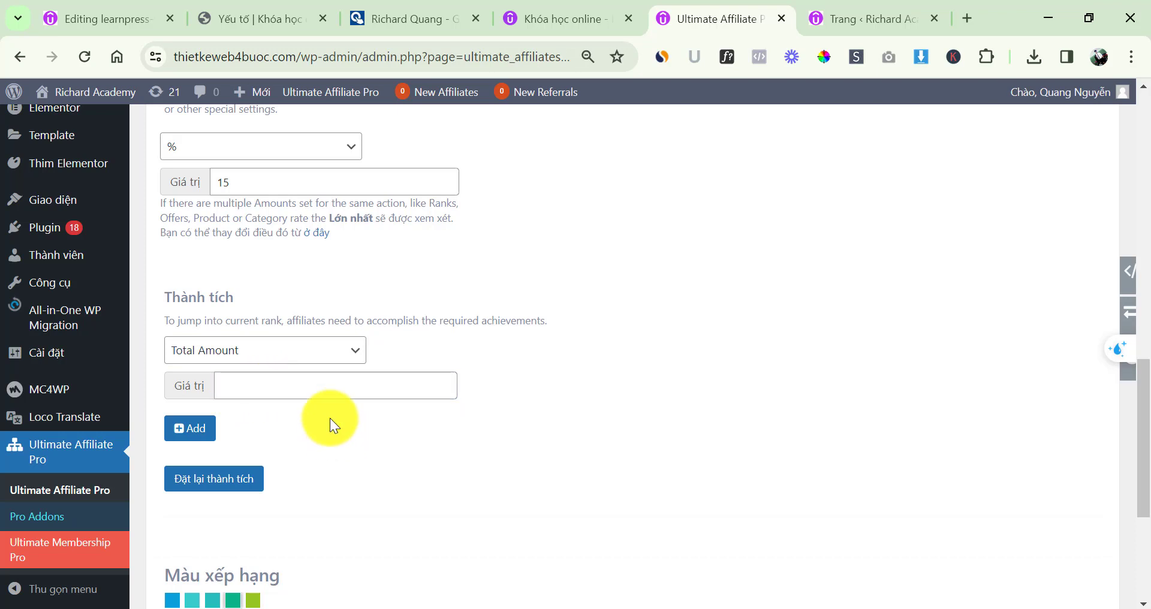
Clear the achievement type to none and reset the rank's achievements with an empty value
left_click(270, 352)
left_click(257, 375)
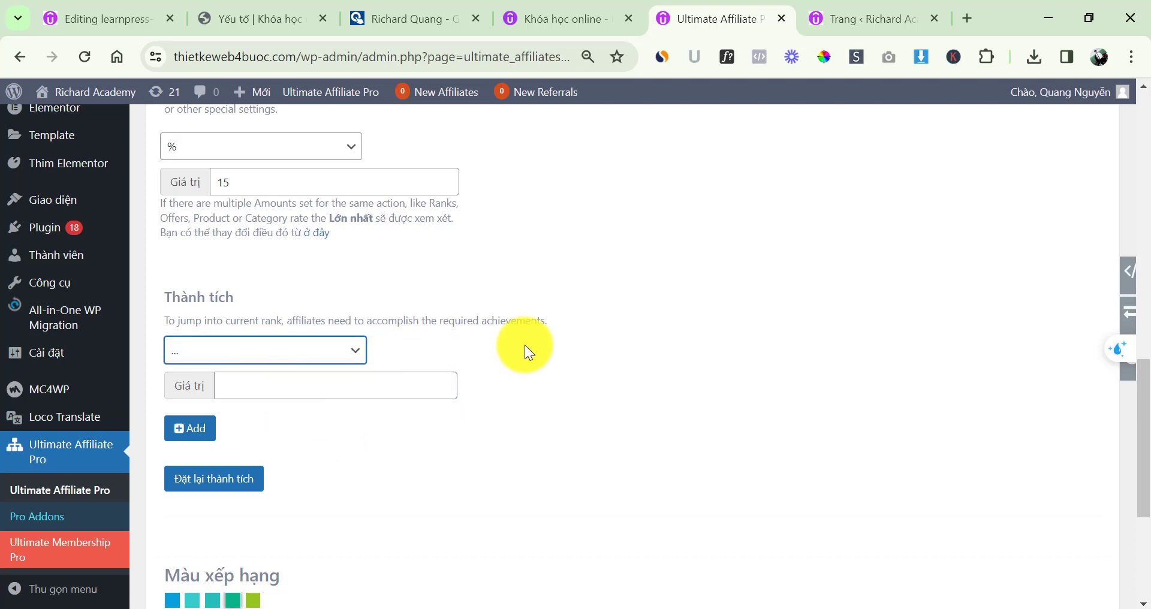
left_click(236, 359)
left_click(257, 377)
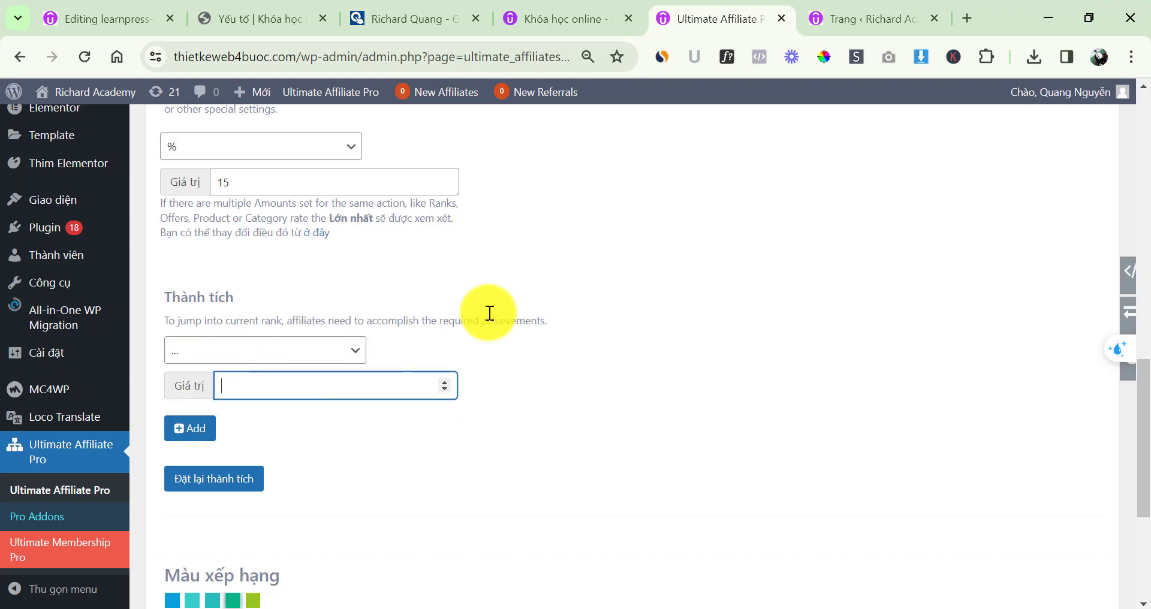
left_click(490, 313)
scroll(497, 330, "up", 2)
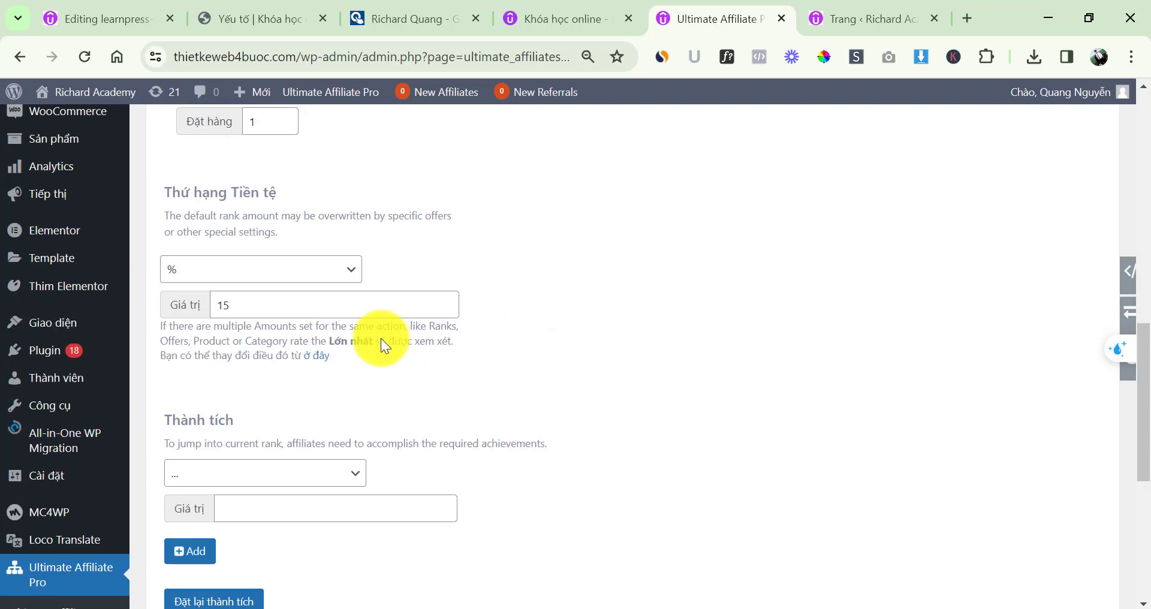
scroll(384, 344, "down", 2)
left_click(225, 479)
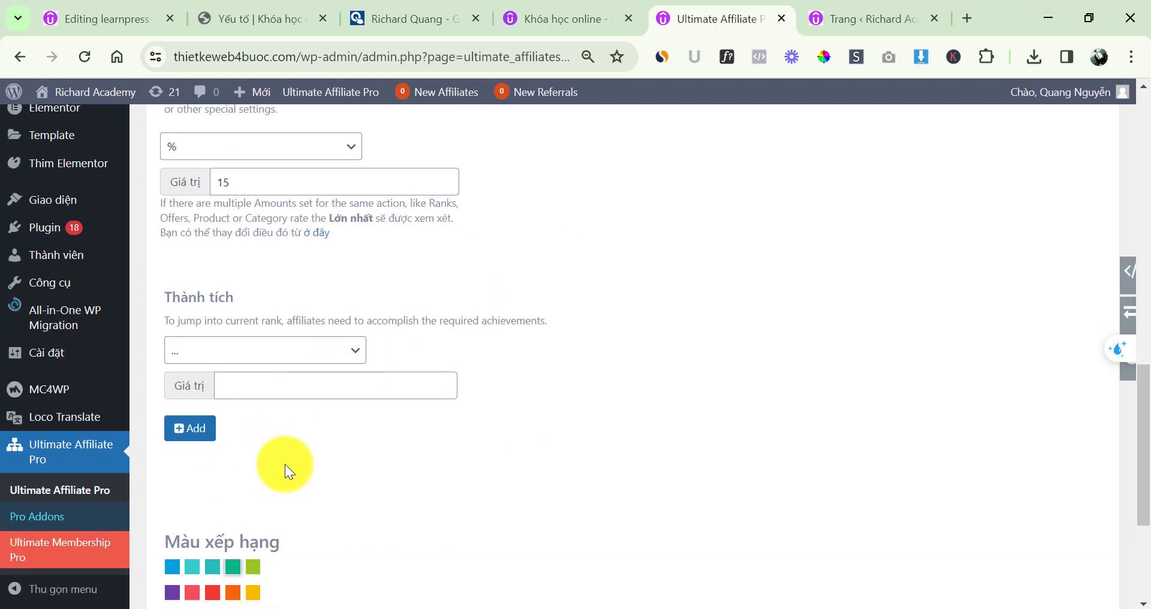
scroll(283, 462, "down", 3)
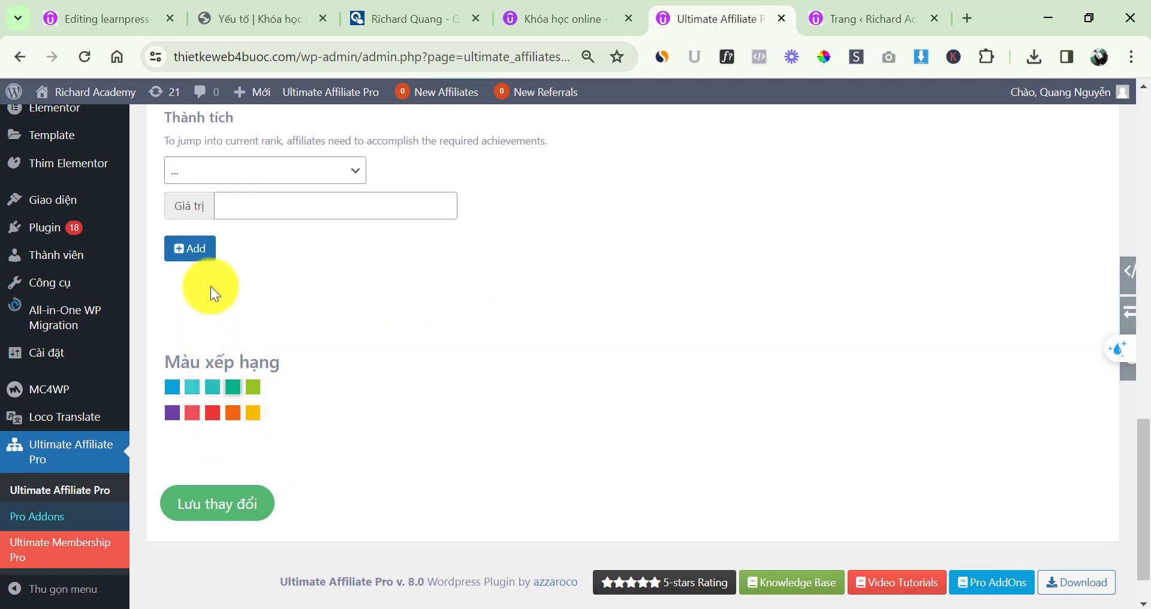
Give the Bạc rank the blue colour, save it, and return to the empty affiliates list
left_click(174, 386)
left_click(217, 503)
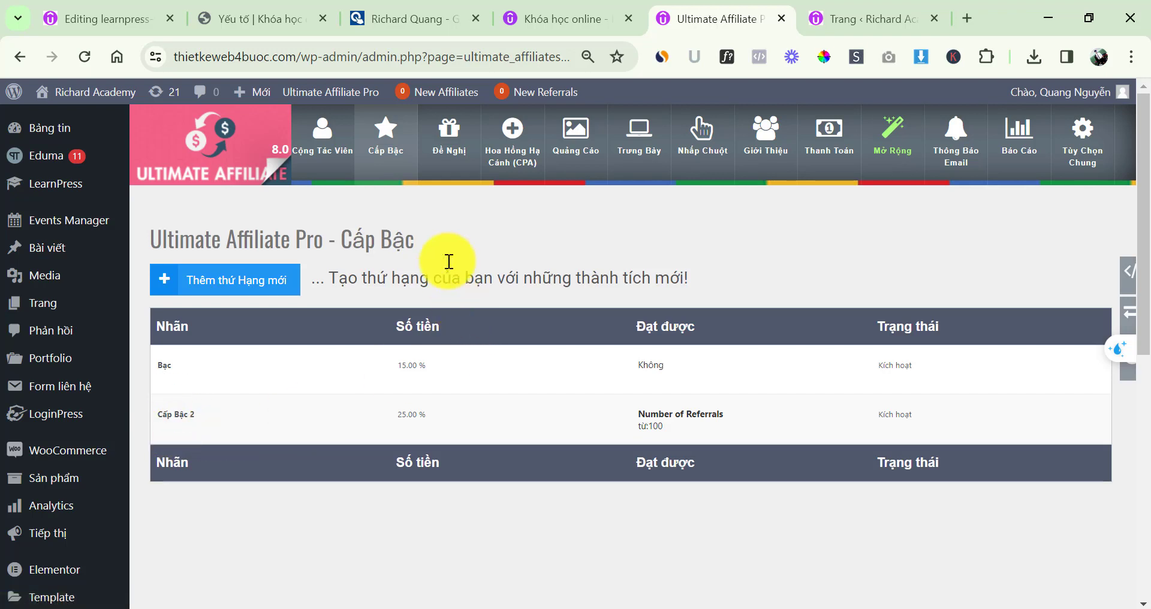
left_click(324, 146)
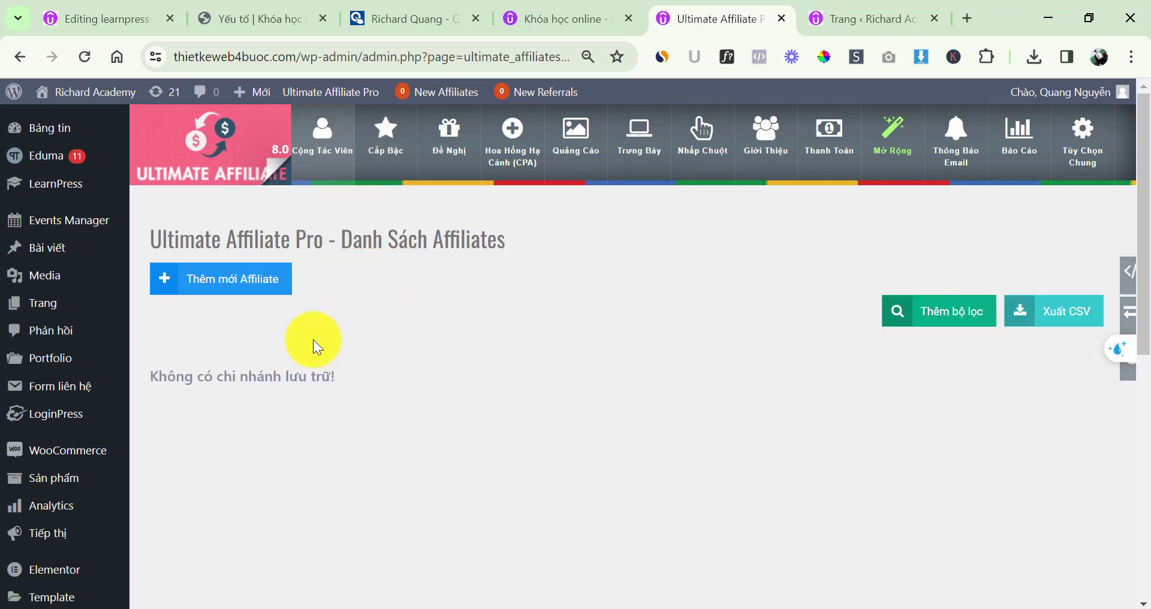
Open the empty Đề Nghị offers page and start adding a new offer
left_click(385, 154)
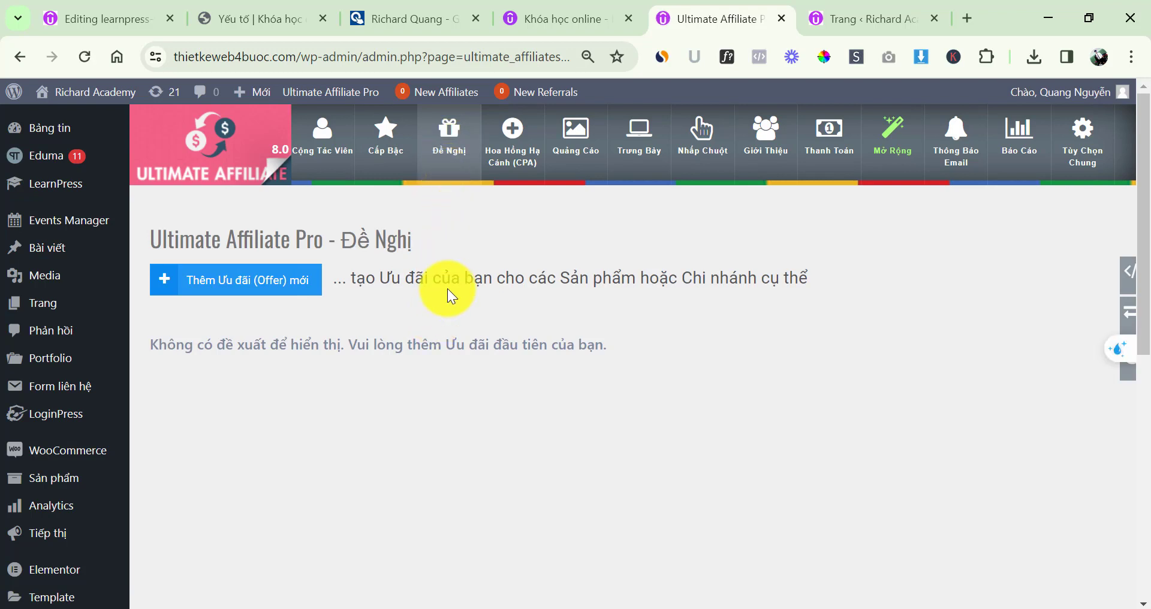
triple_click(448, 282)
left_click(497, 245)
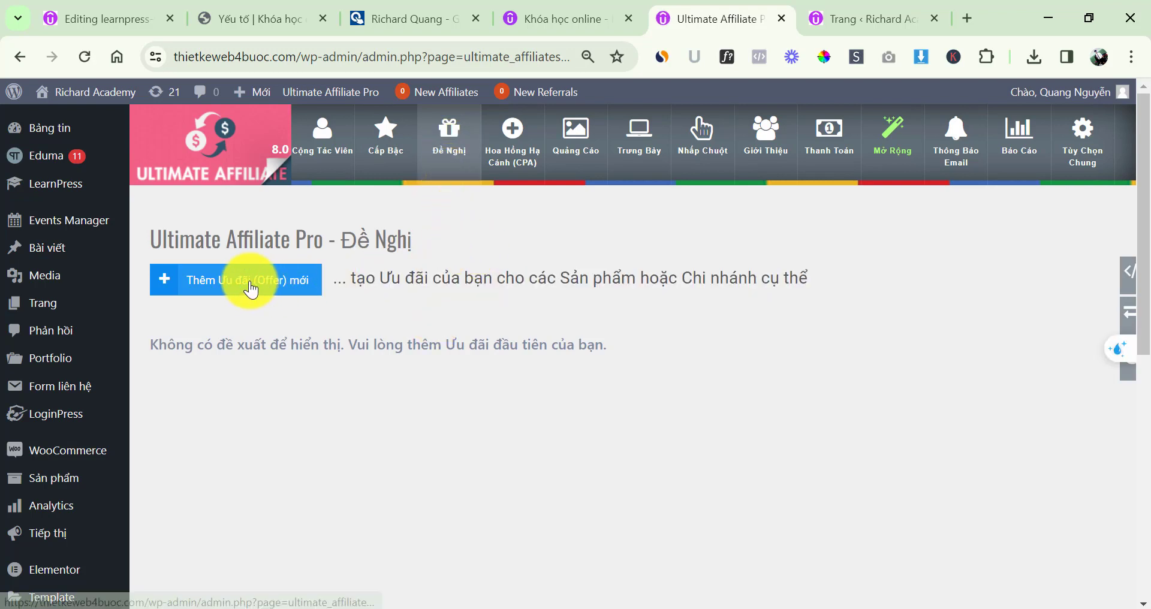
left_click(251, 290)
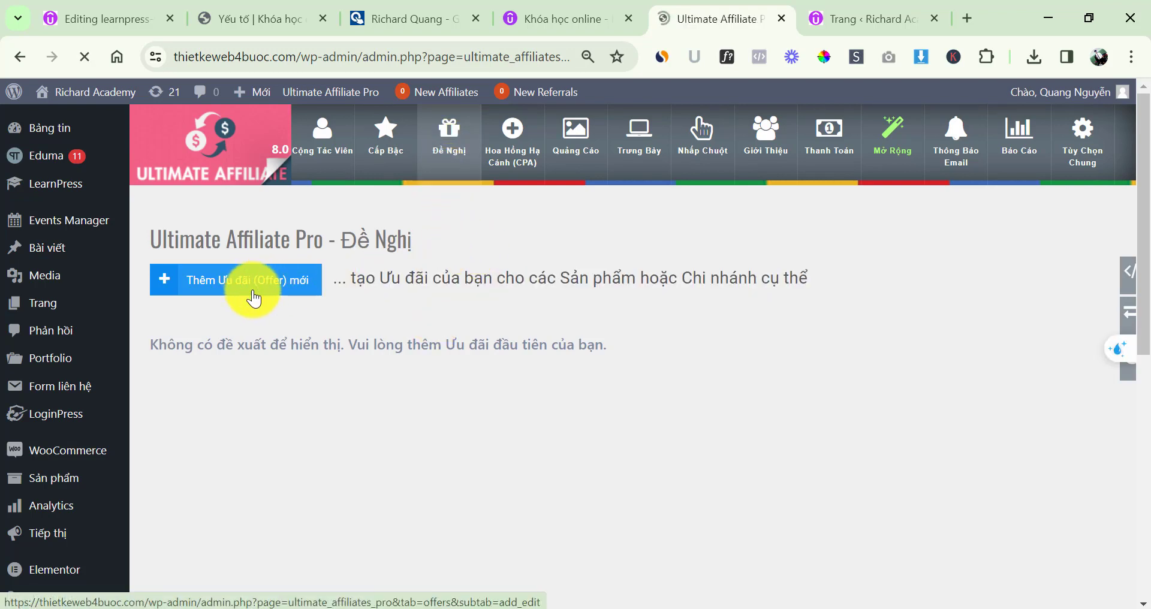
scroll(403, 349, "down", 7)
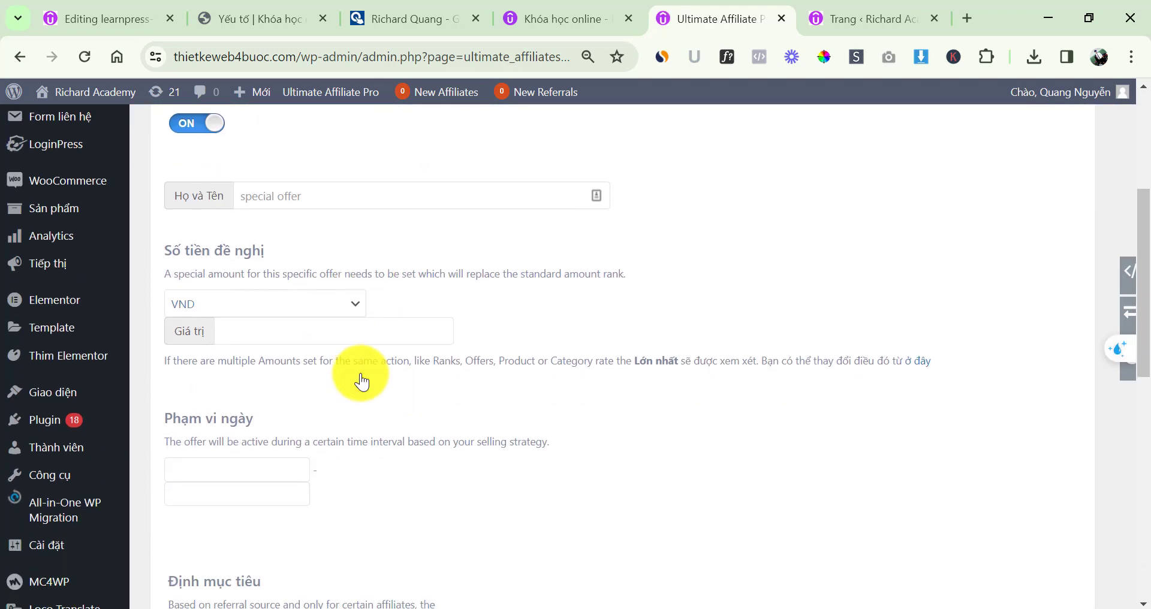
scroll(371, 366, "down", 6)
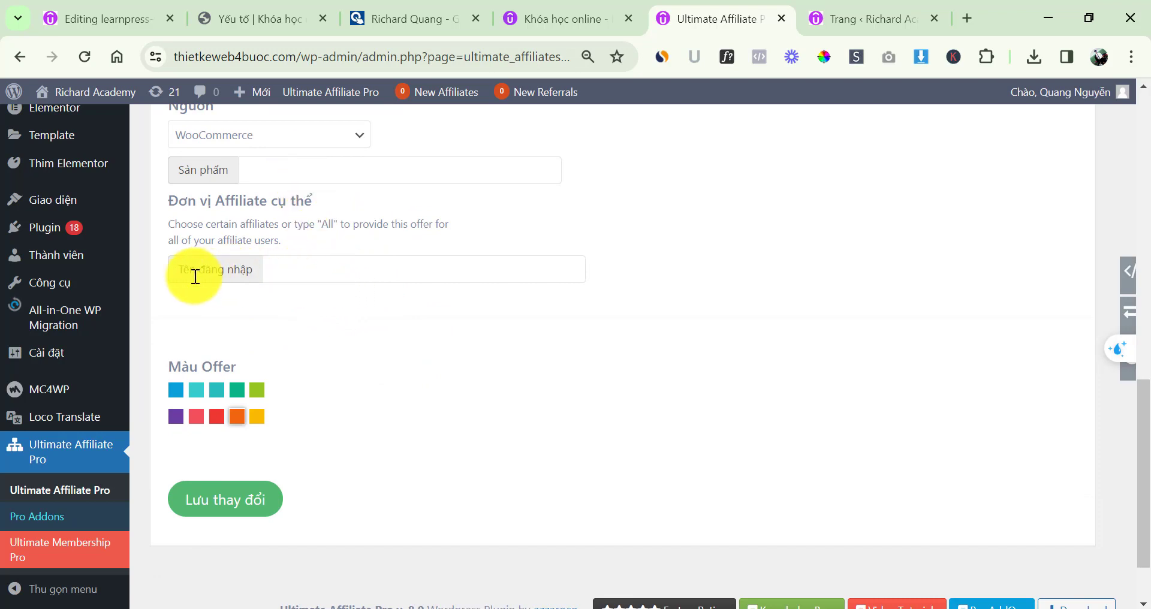
scroll(455, 348, "up", 2)
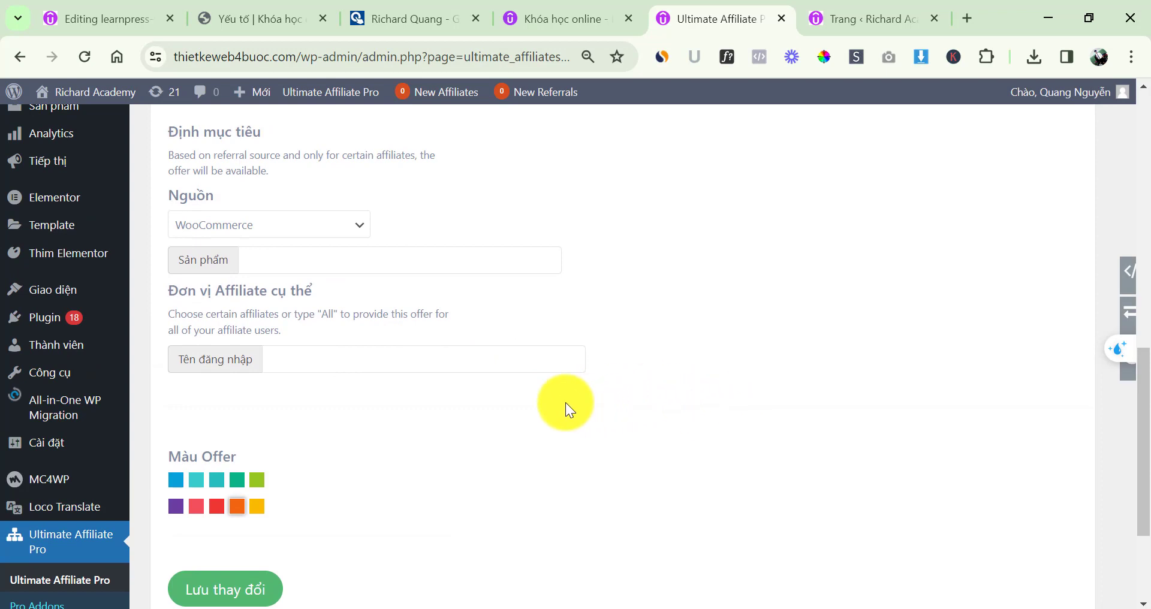
scroll(566, 403, "up", 8)
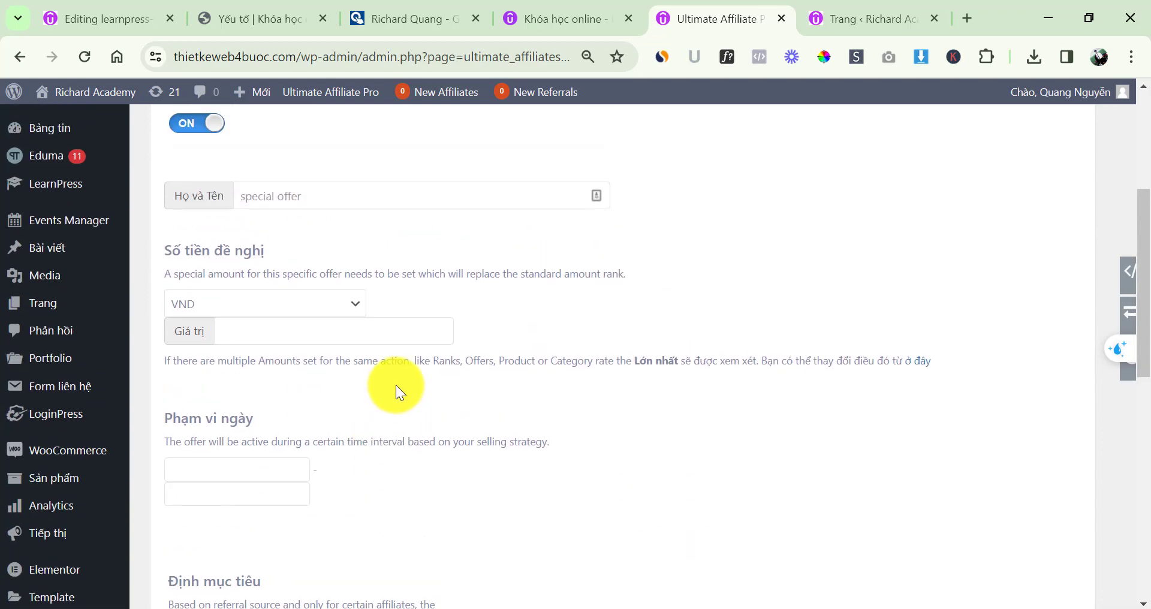
scroll(396, 385, "up", 2)
left_click(296, 282)
left_click(386, 239)
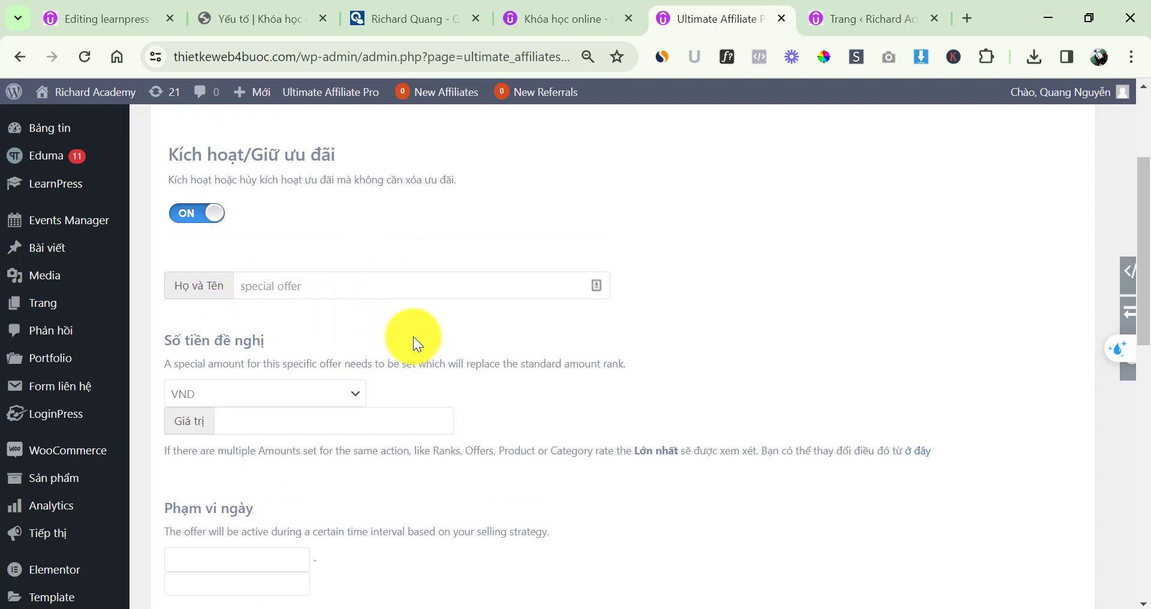
scroll(294, 376, "down", 2)
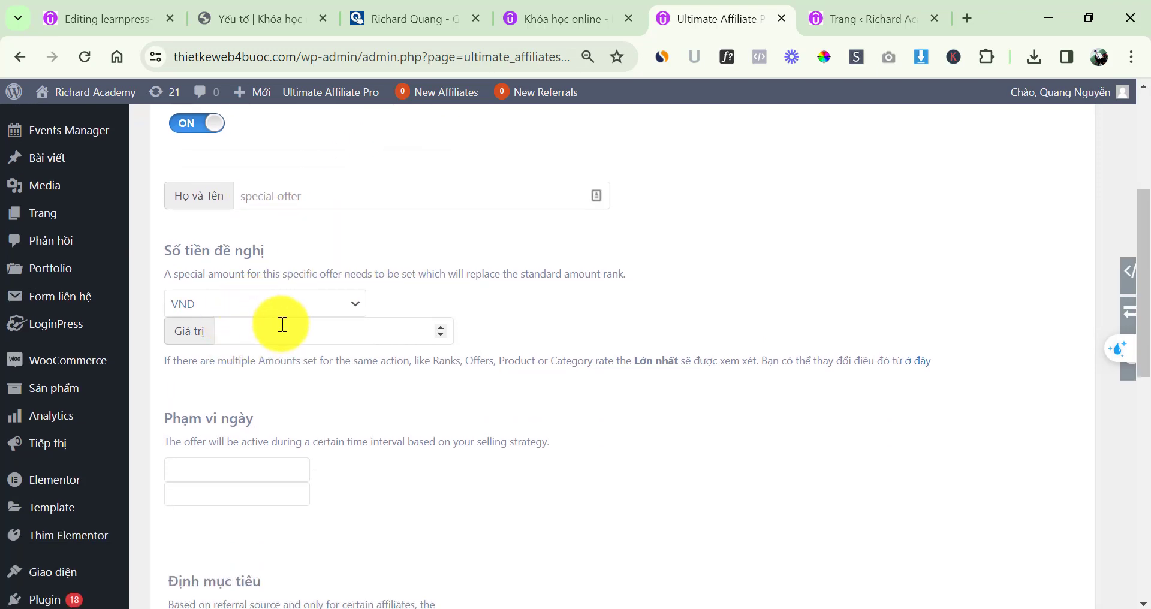
scroll(471, 377, "down", 2)
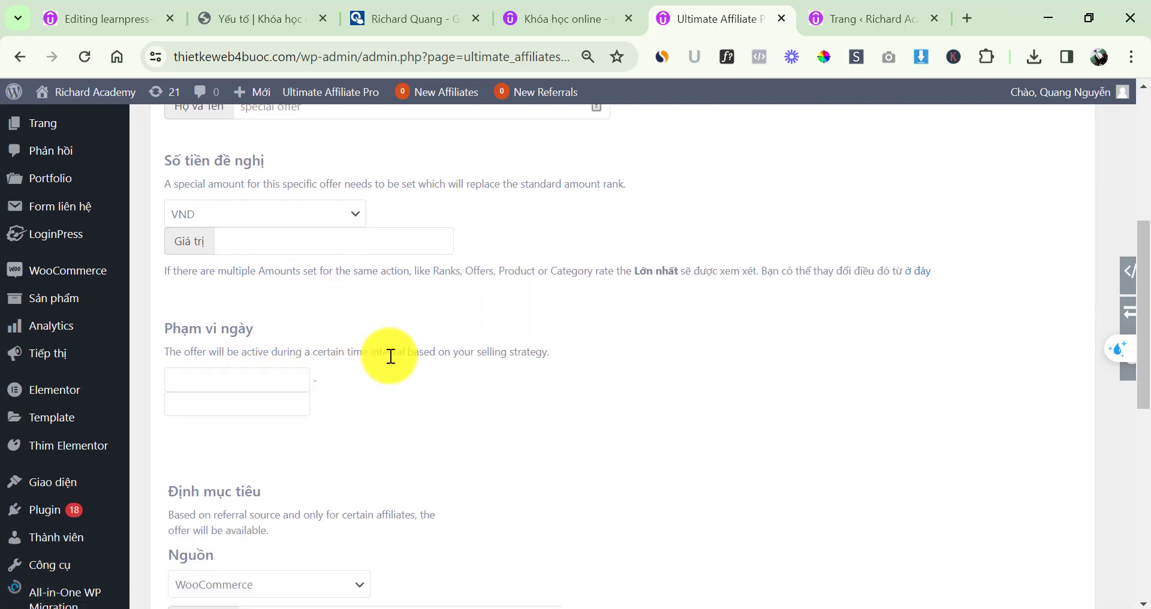
scroll(460, 338, "down", 3)
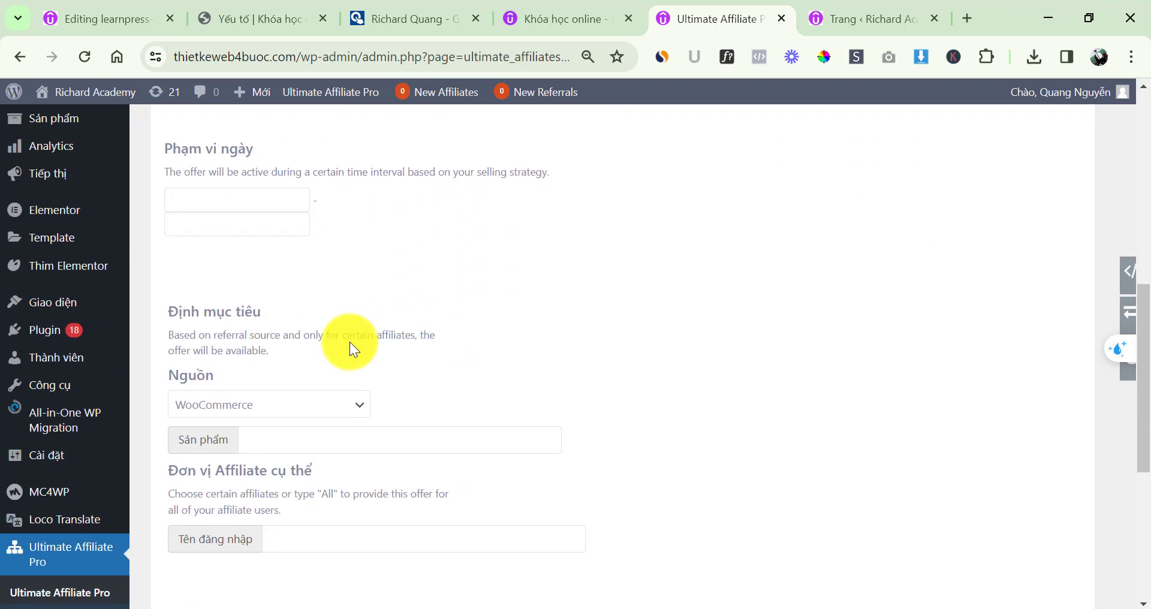
left_click(269, 404)
left_click(409, 358)
scroll(339, 379, "down", 2)
left_click(318, 349)
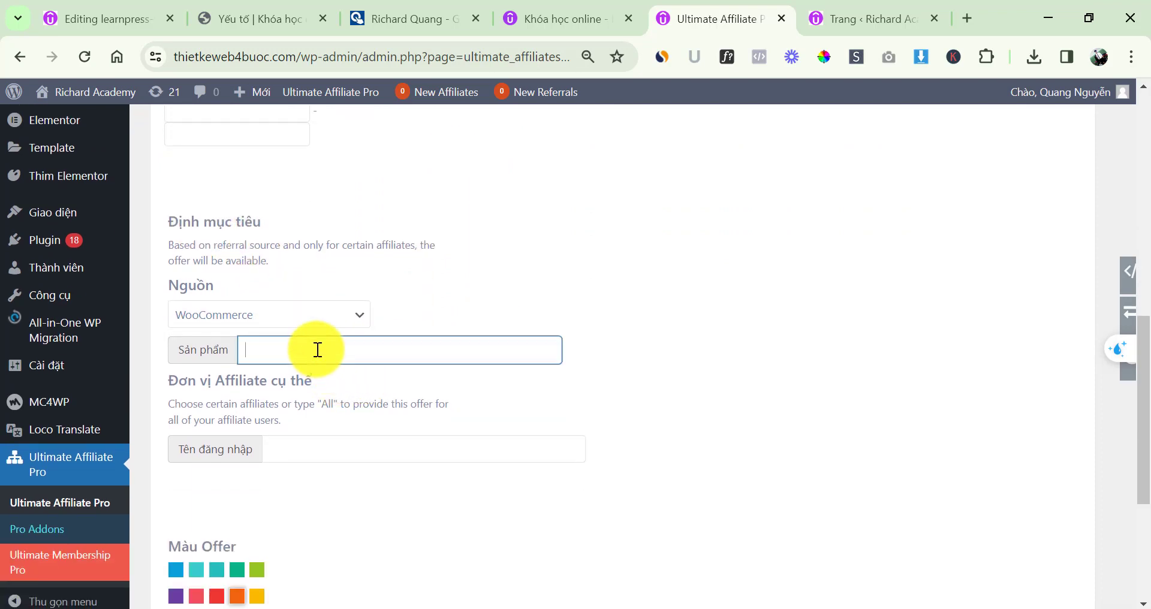
left_click(530, 278)
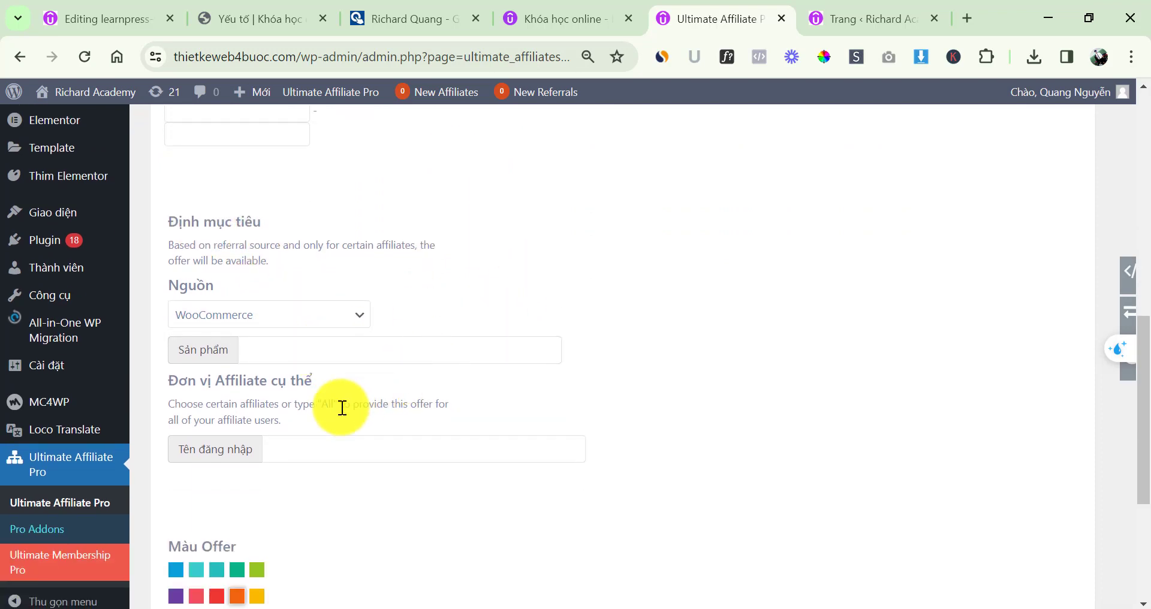
scroll(408, 442, "down", 3)
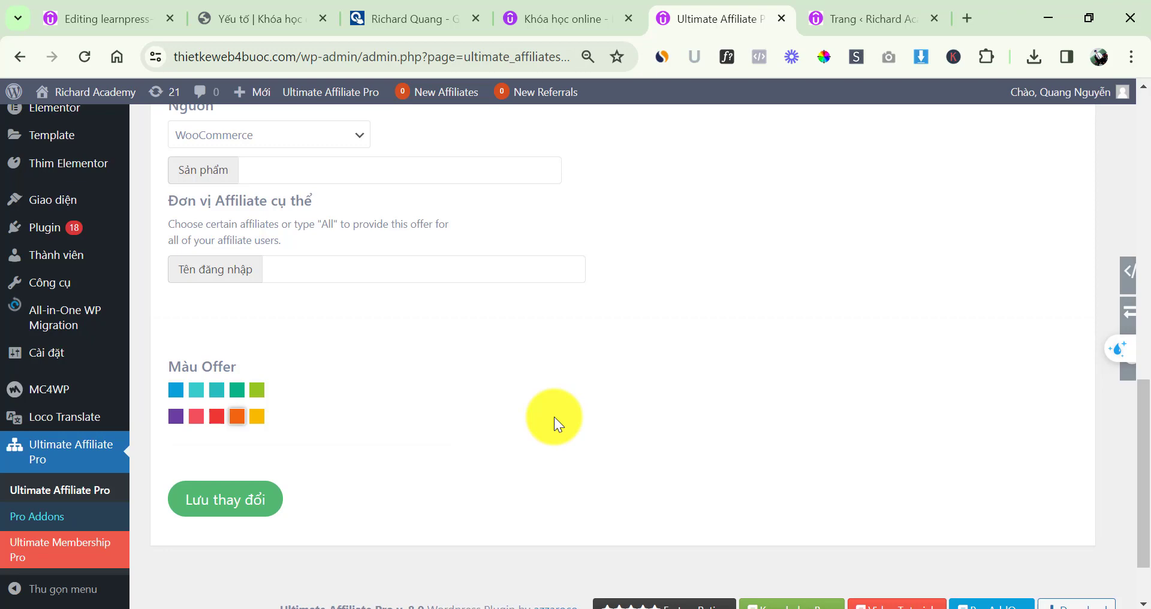
scroll(523, 400, "up", 13)
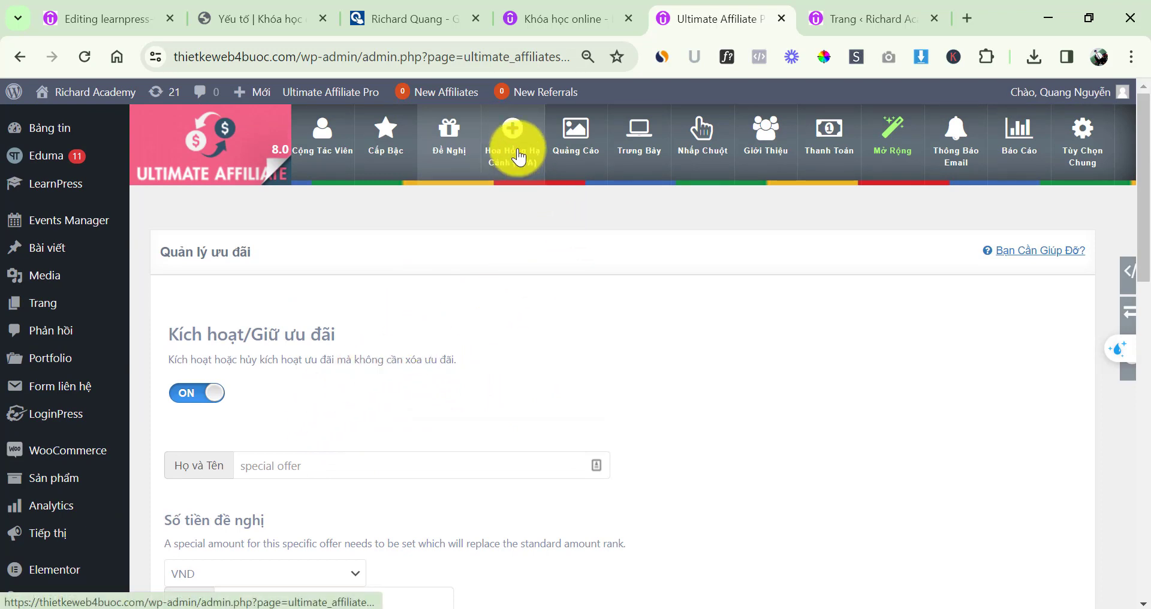
Visit the CPA landing commission page, then browse the banner list of Demo Banners 1 to 5
left_click(519, 157)
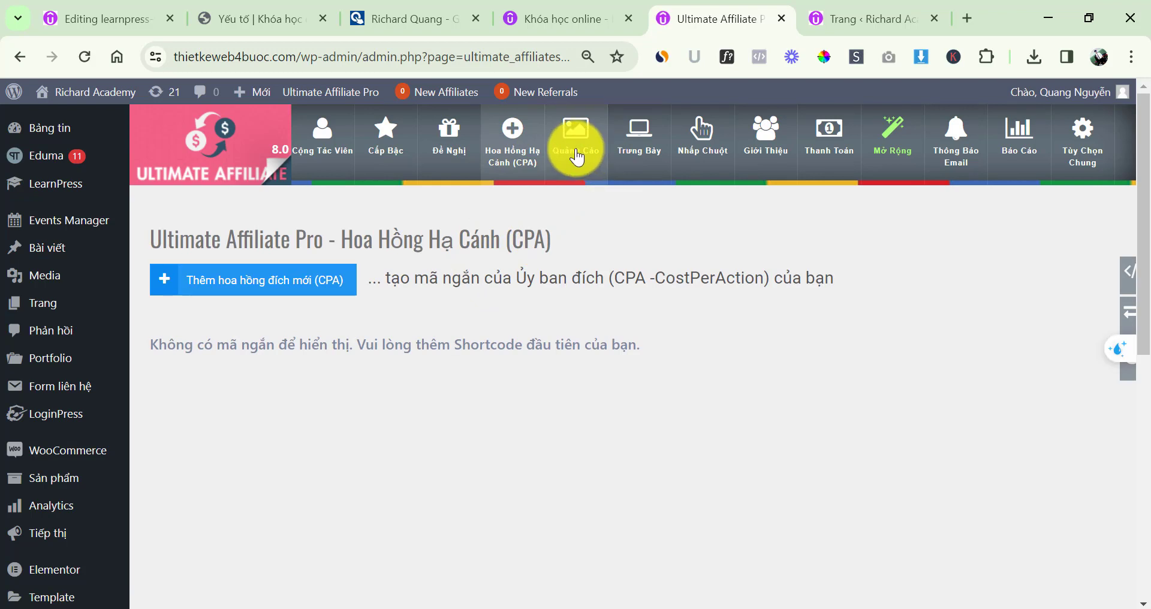
left_click(577, 158)
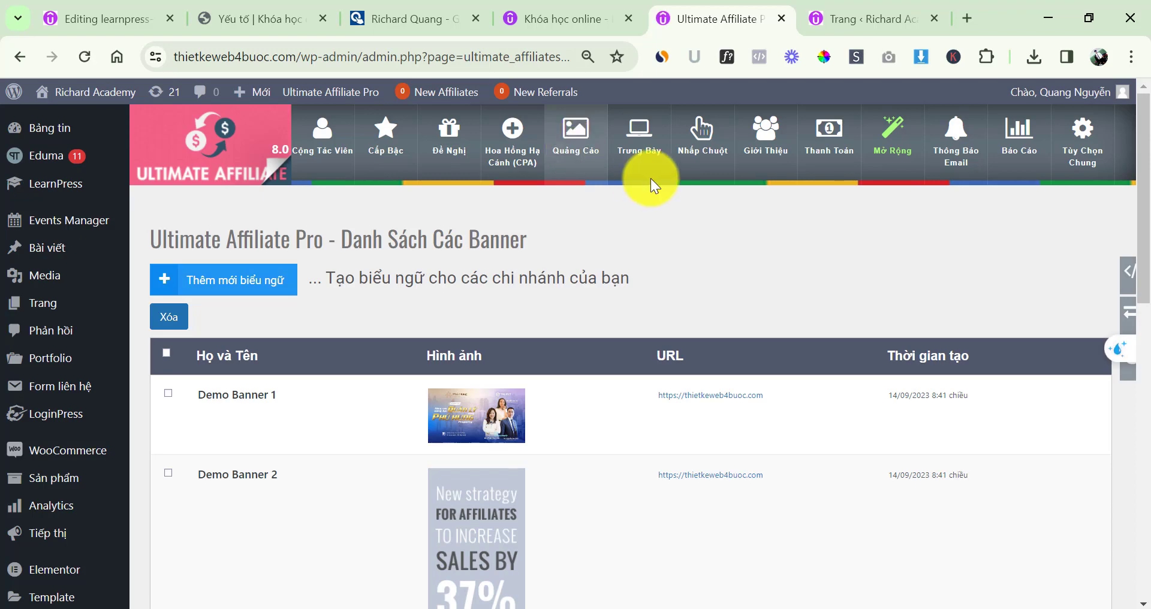
scroll(573, 364, "down", 10)
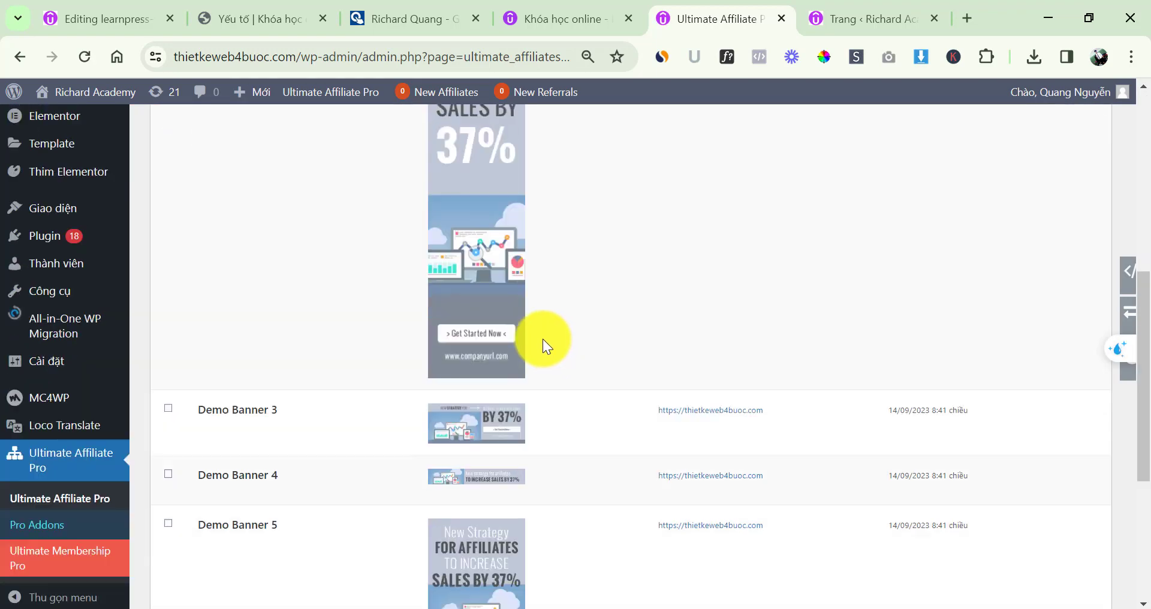
scroll(506, 387, "up", 10)
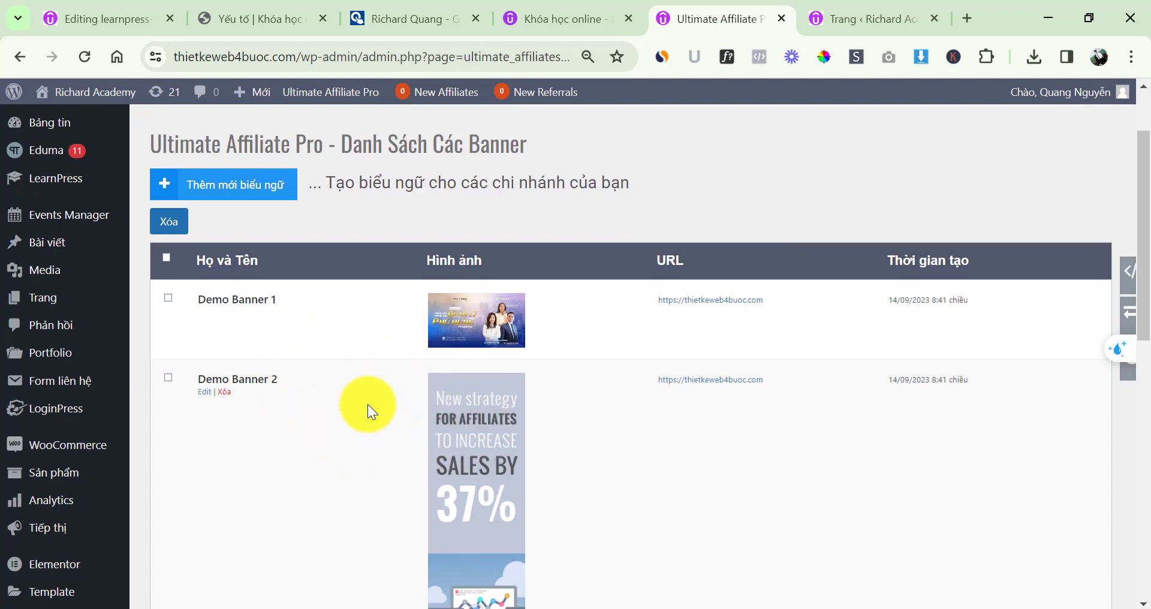
scroll(366, 403, "down", 10)
scroll(297, 433, "up", 10)
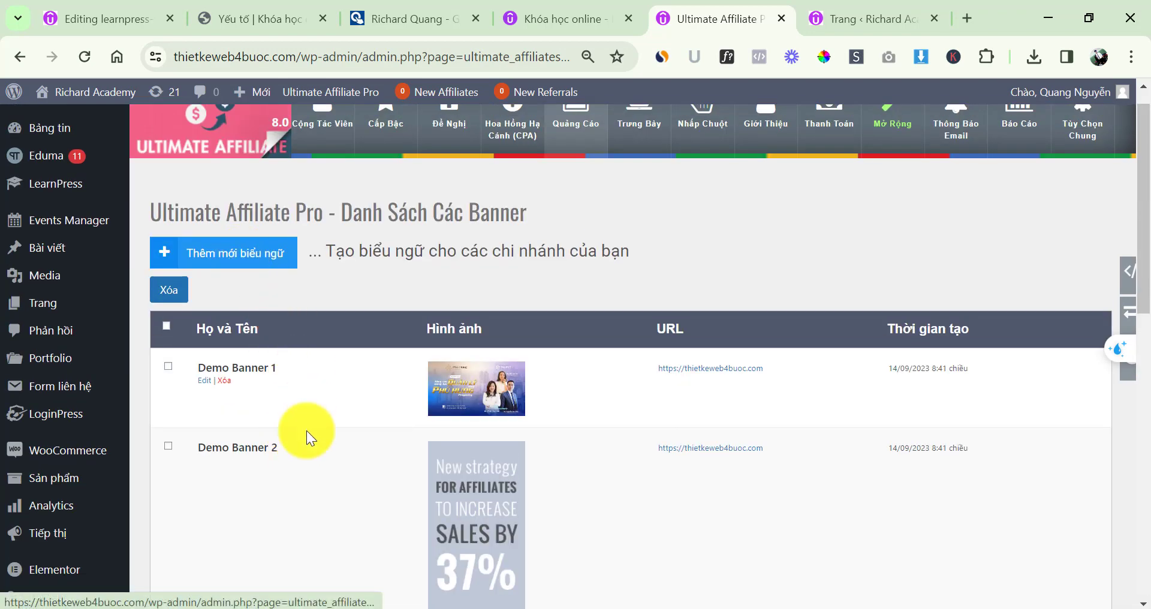
mouse_move(210, 464)
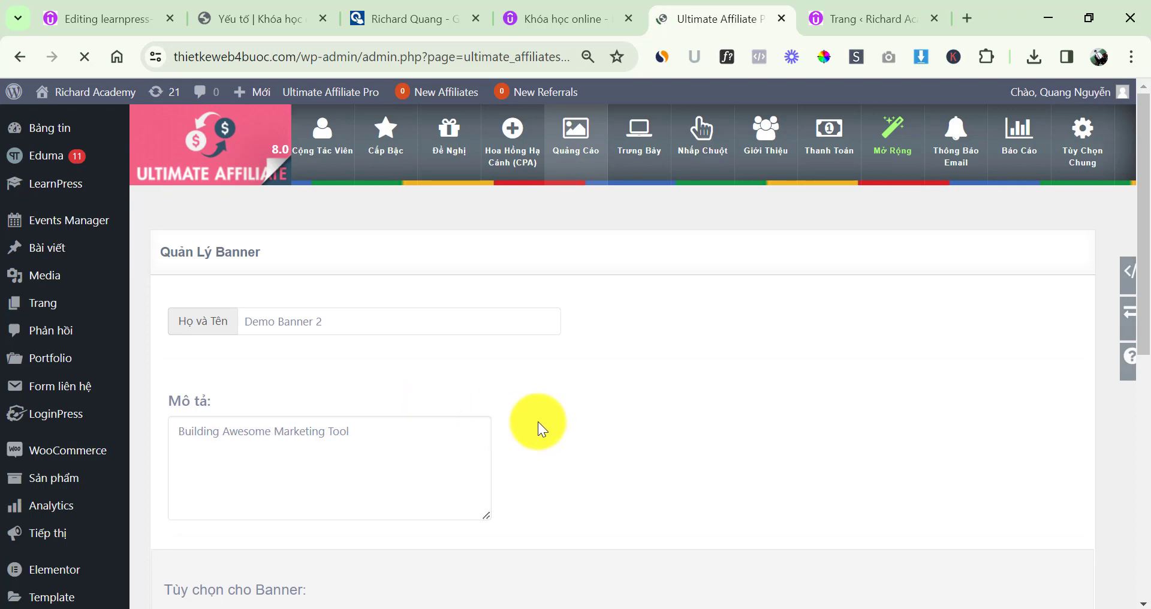
Give Demo Banner 2 the first image in the media library and save the banner
scroll(420, 426, "down", 7)
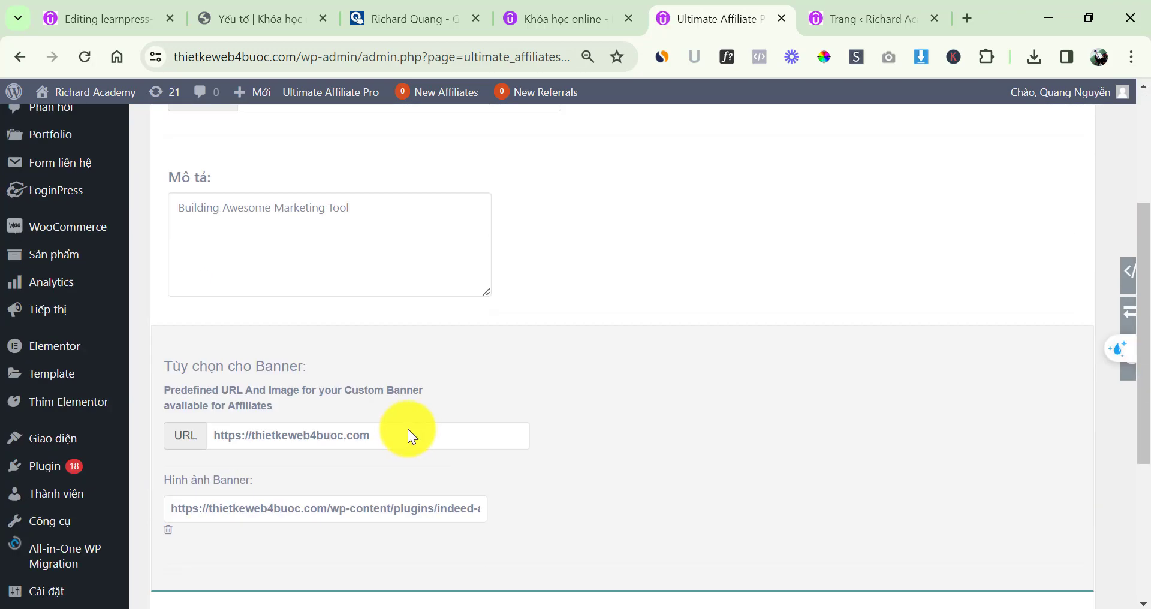
scroll(486, 462, "up", 3)
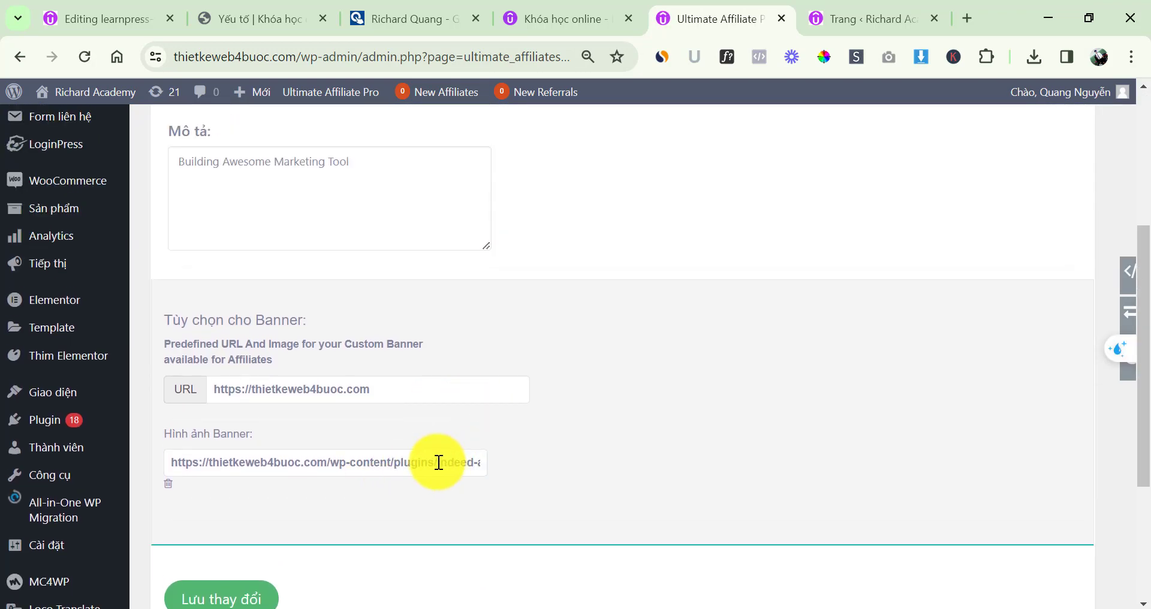
left_click(438, 462)
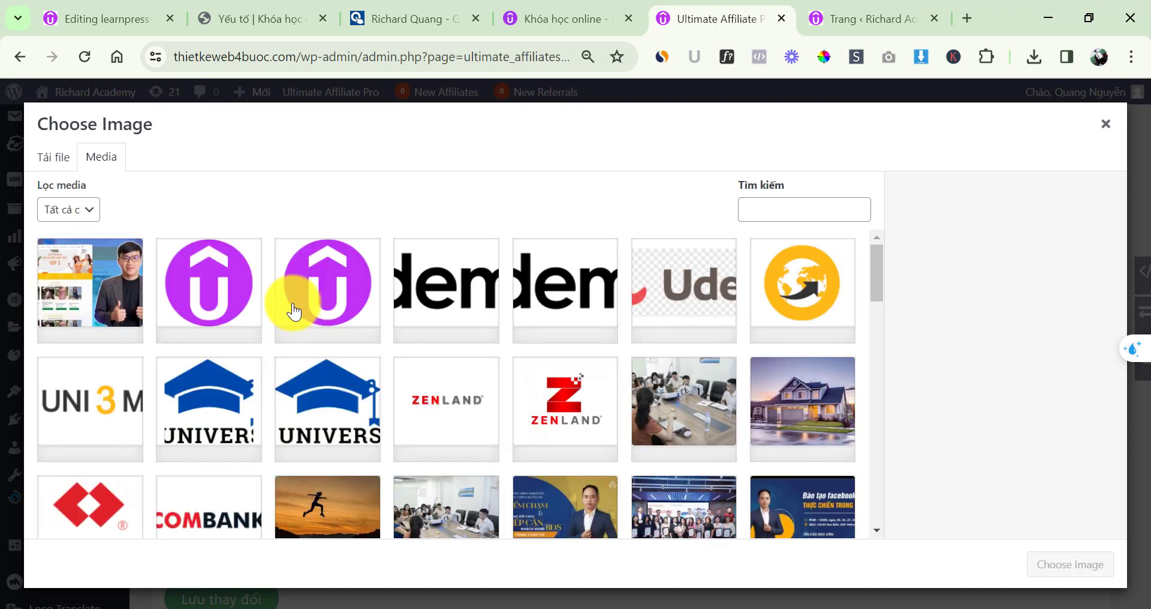
left_click(102, 297)
left_click(1075, 564)
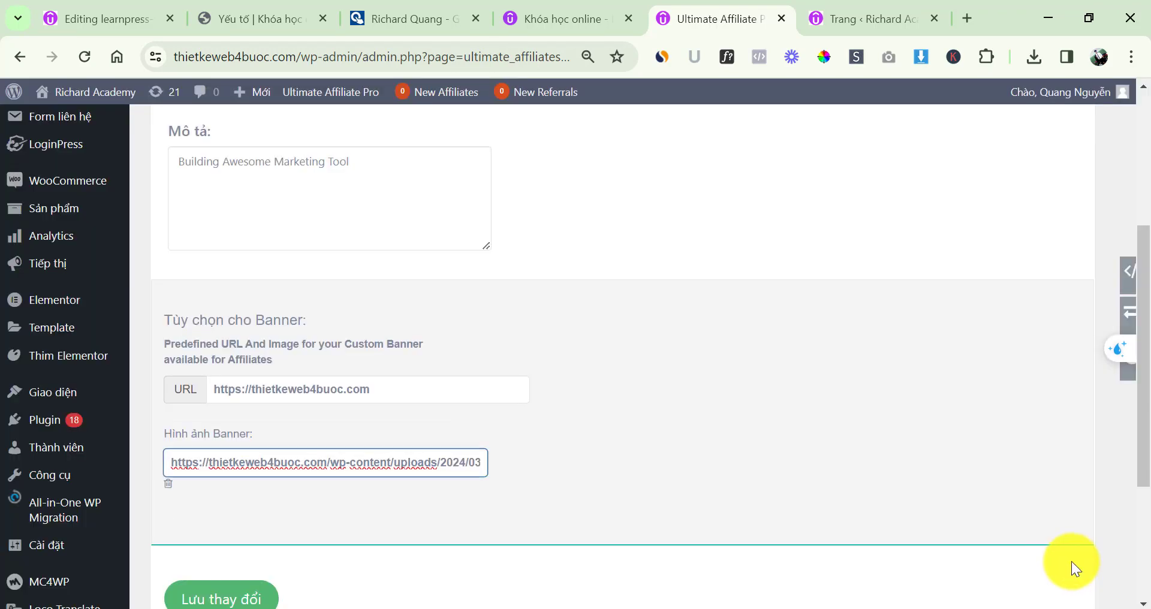
left_click(234, 590)
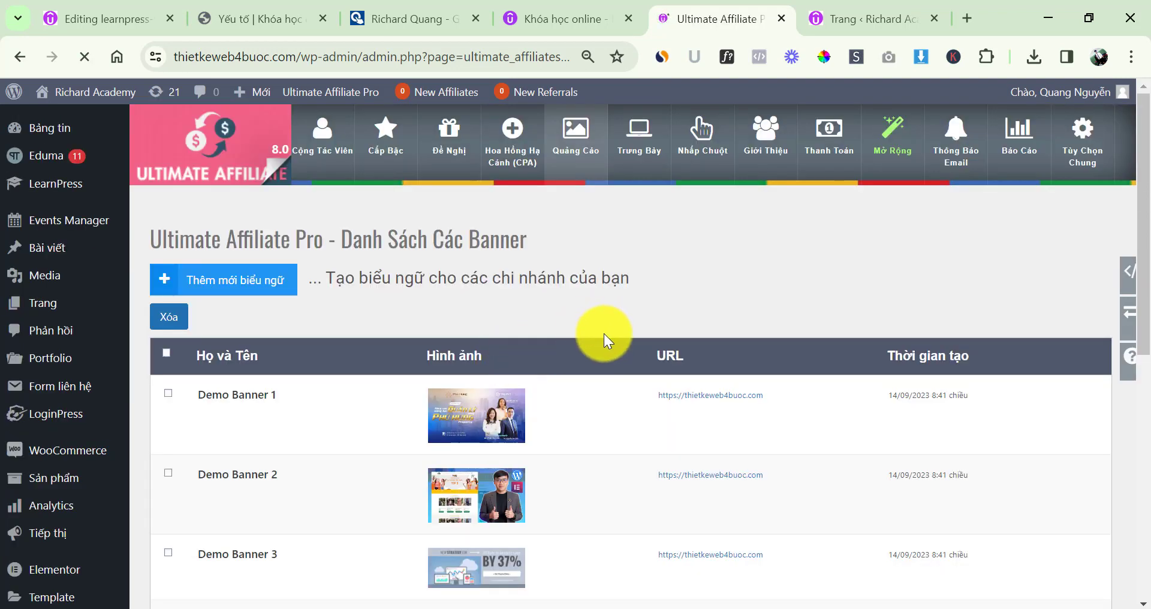
Delete Demo Banner 4 from the banner list, confirming the deletion
scroll(451, 396, "down", 2)
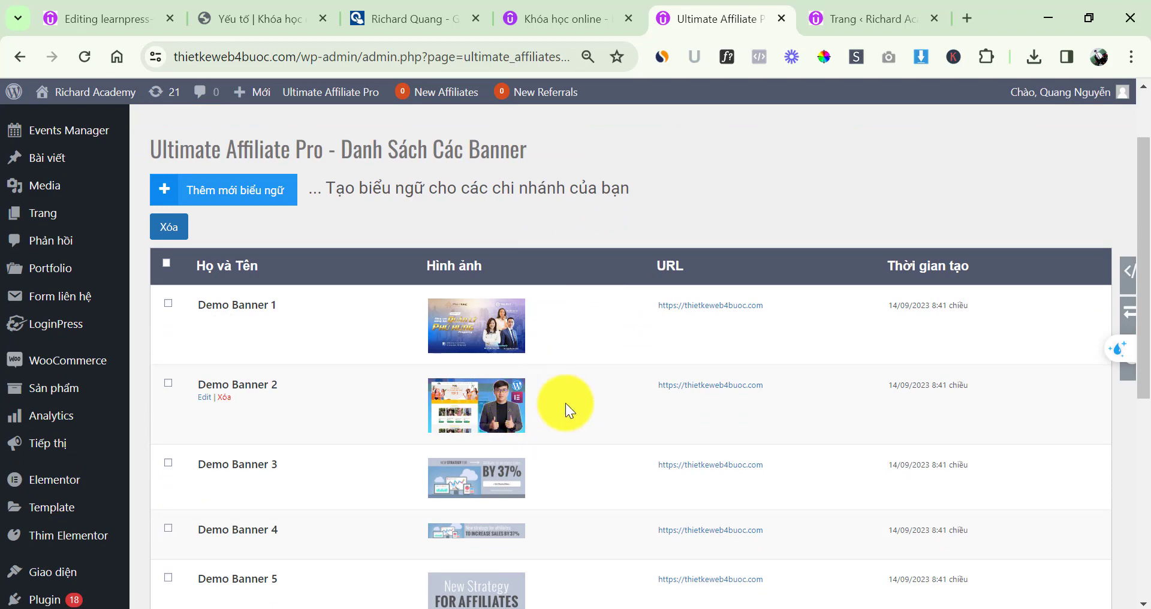
scroll(566, 403, "up", 2)
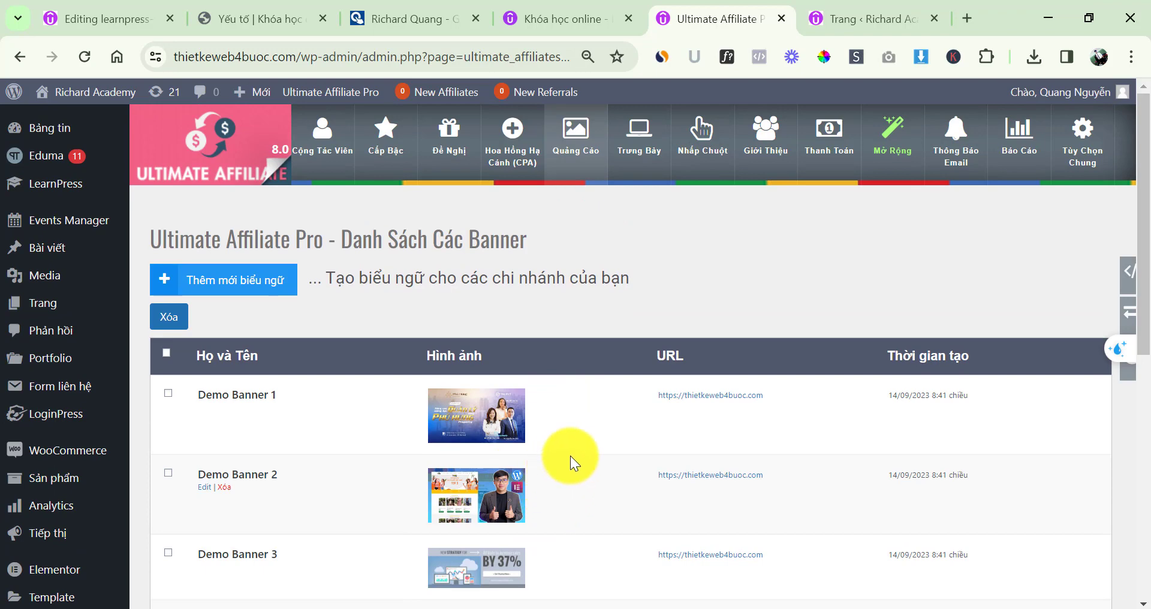
scroll(571, 455, "down", 7)
scroll(556, 449, "up", 7)
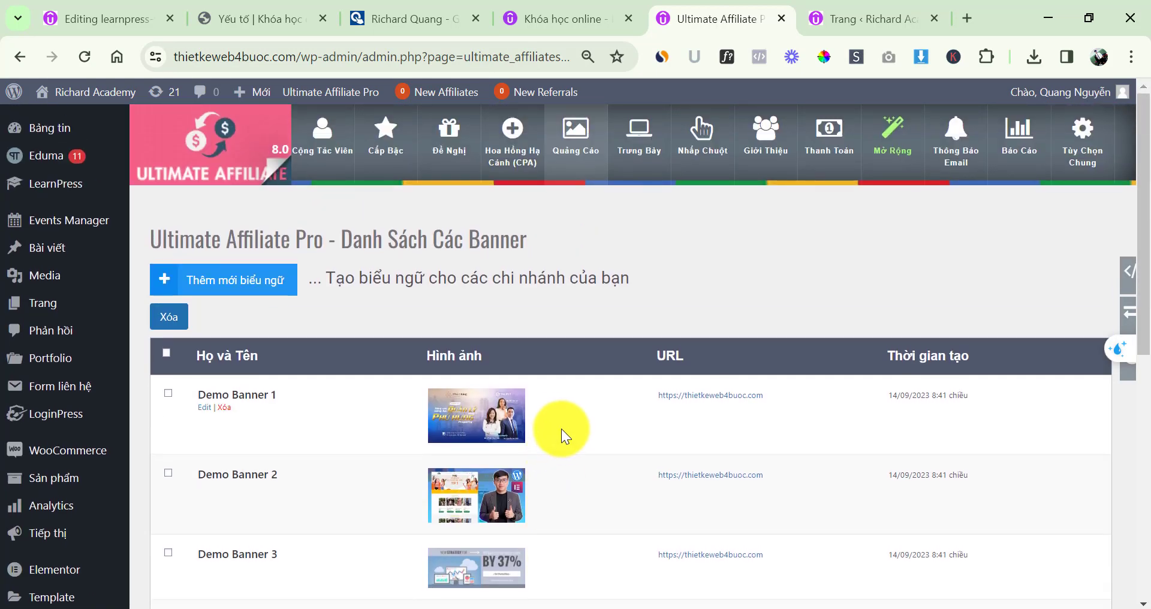
scroll(376, 472, "down", 3)
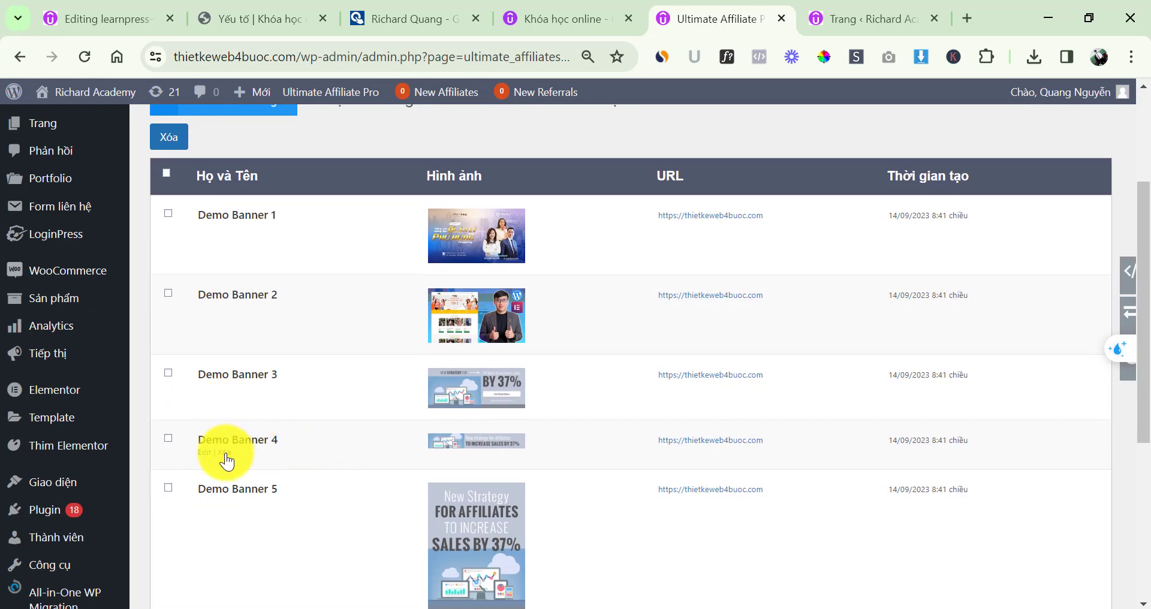
left_click(225, 454)
left_click(663, 171)
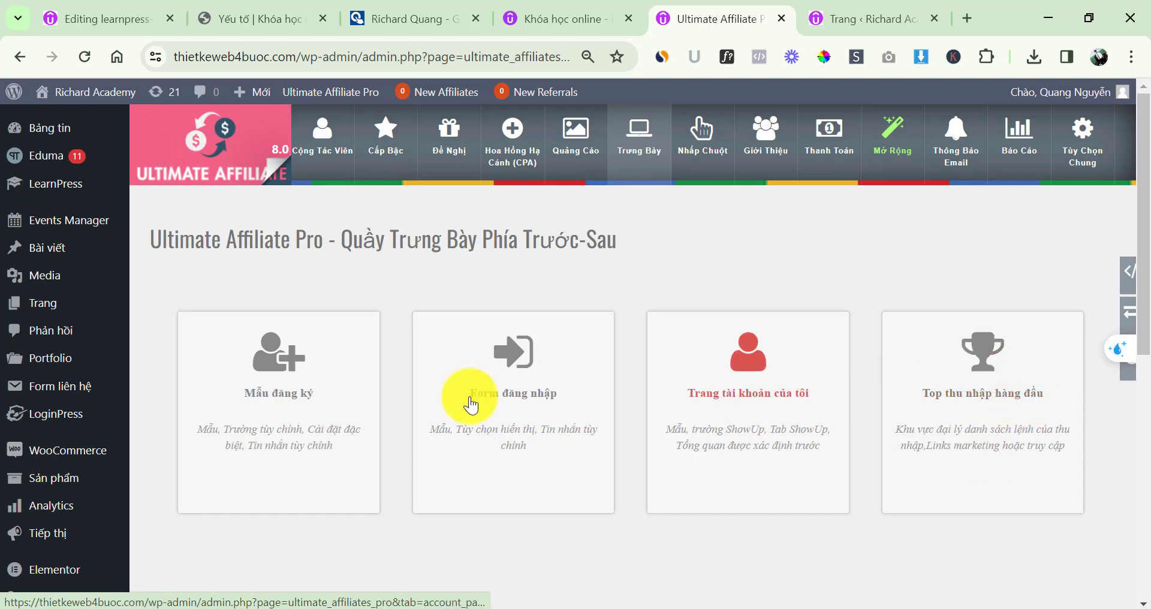
Open the WordPress Pages list (Trang > Tất cả các trang) in a new tab
mouse_move(57, 303)
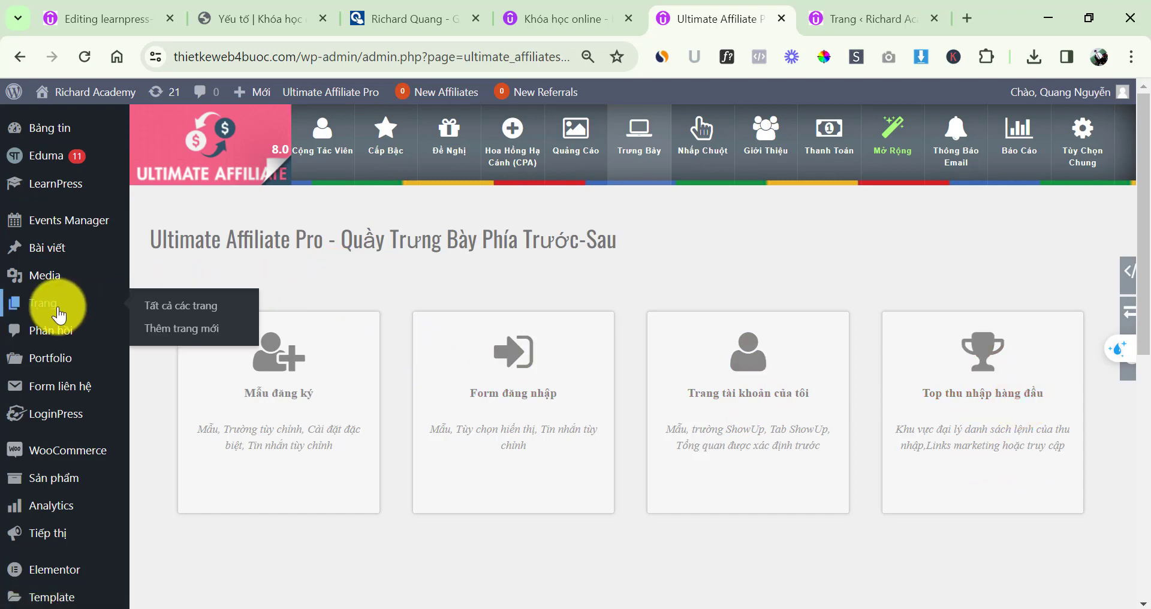
middle_click(175, 317)
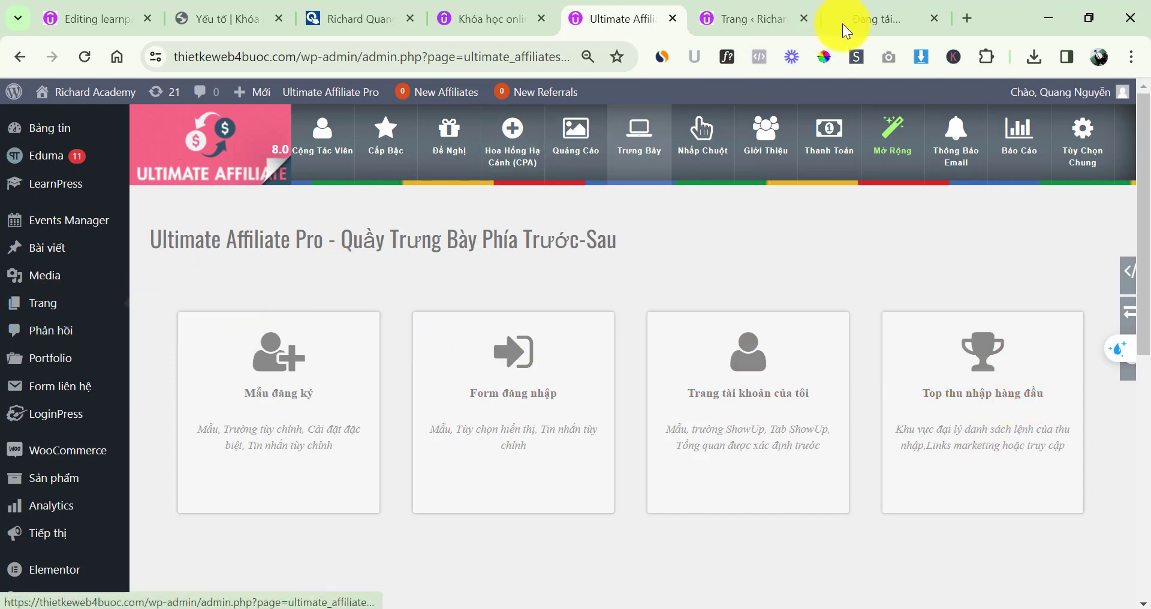
left_click(774, 17)
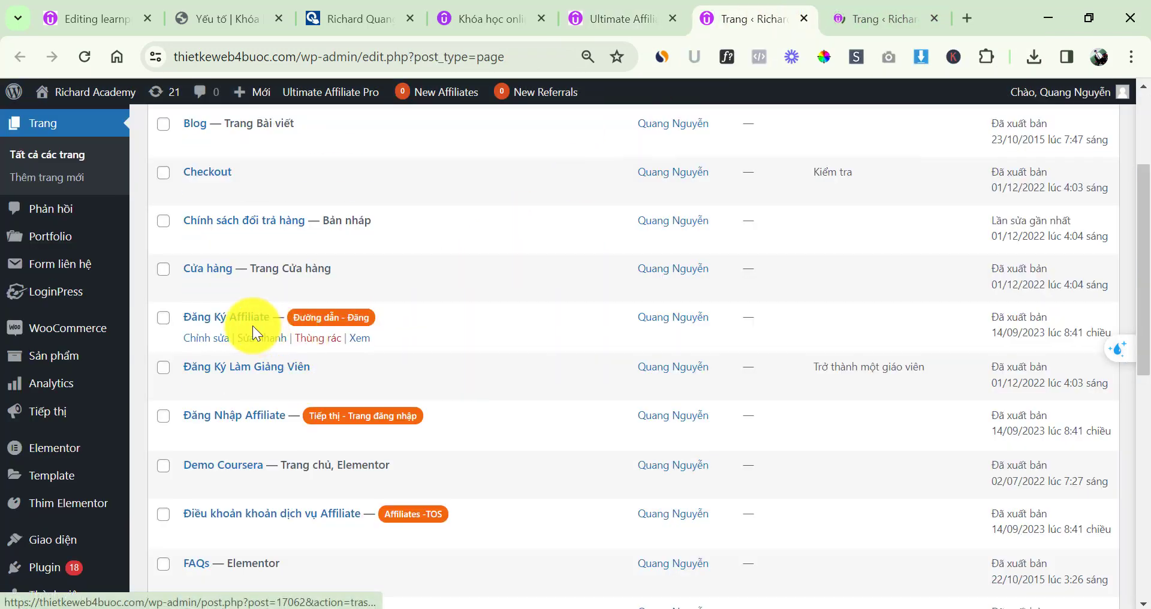
View the Đăng Ký Affiliate page in a new tab and select its web address
middle_click(360, 338)
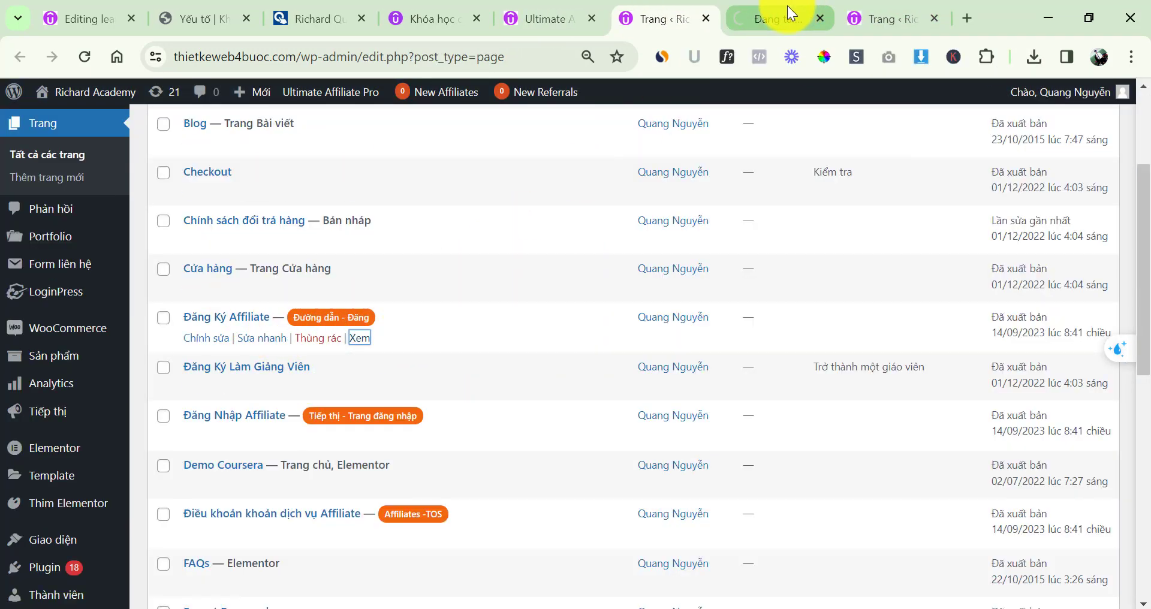
left_click(791, 14)
left_click(498, 58)
key("ctrl+c")
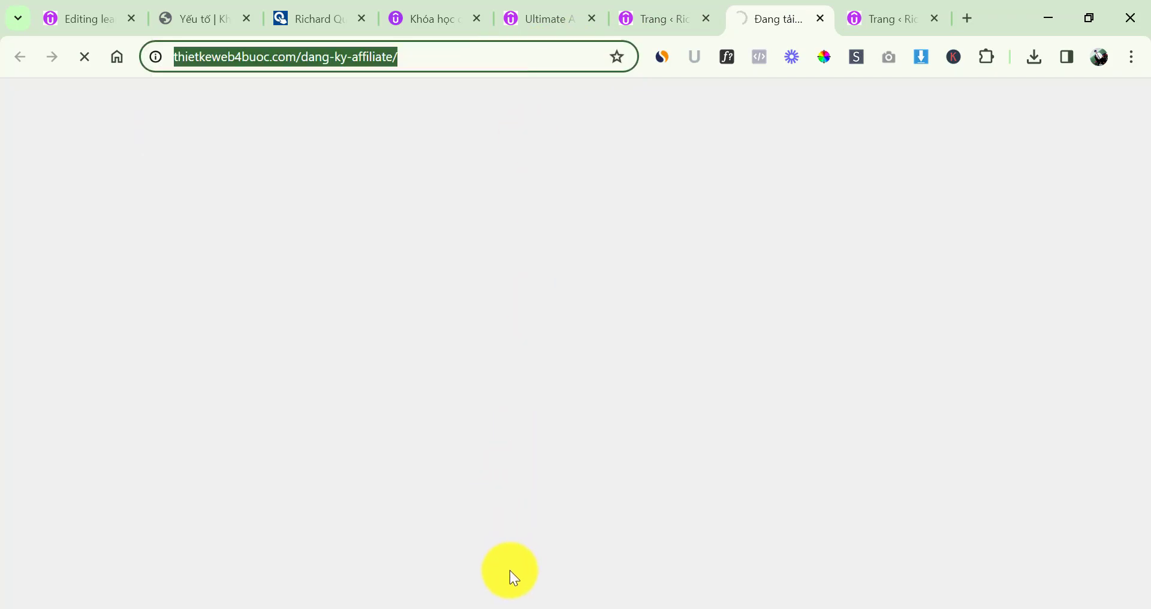
left_click(509, 606)
Load thietkeweb4buoc.com/dang-ky-affiliate/ logged out in Cốc Cốc, then return to the other browser
key("ctrl+v")
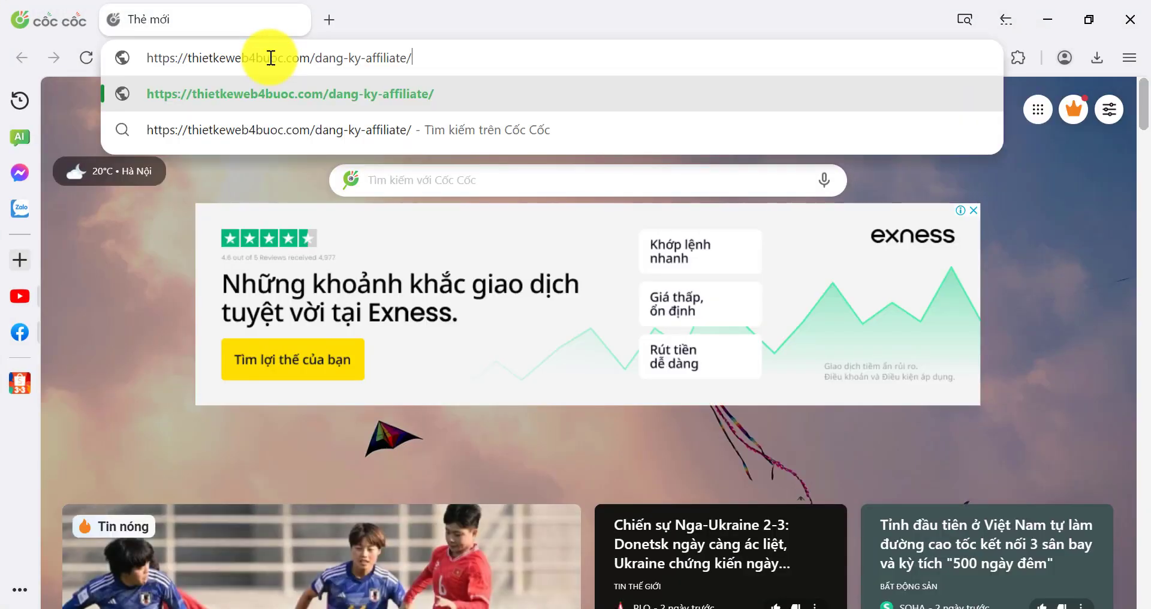
key("Return")
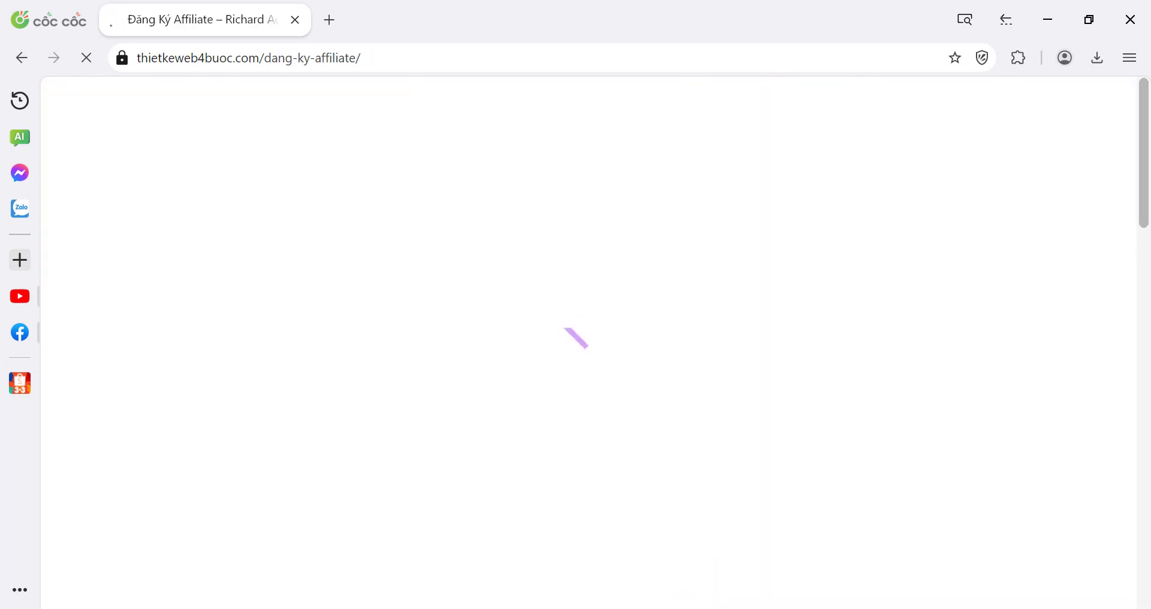
mouse_move(644, 606)
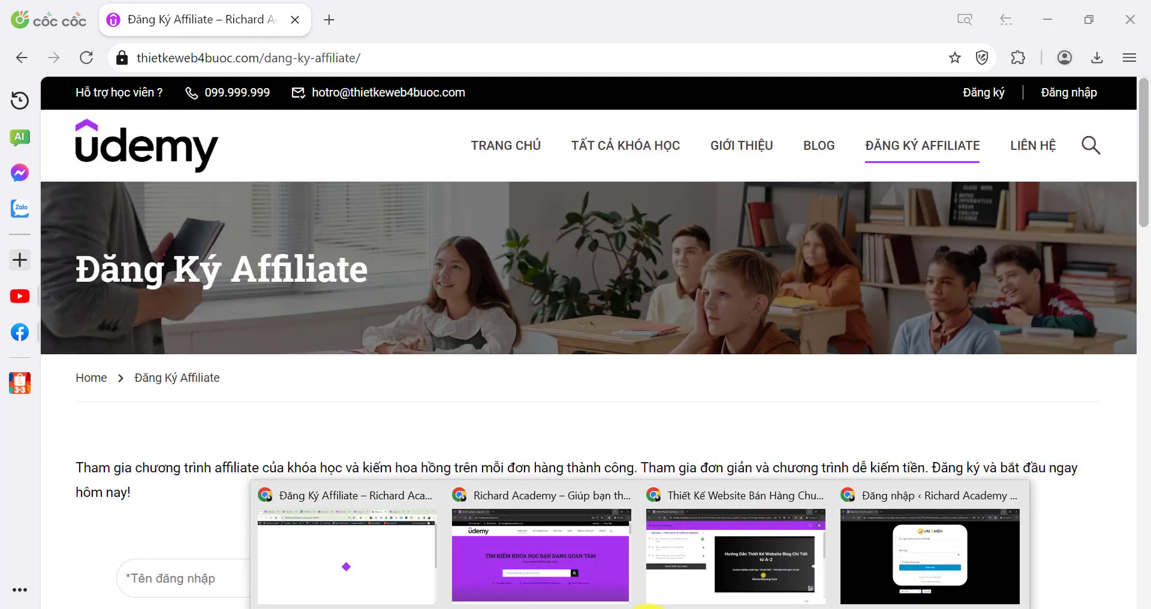
left_click(380, 527)
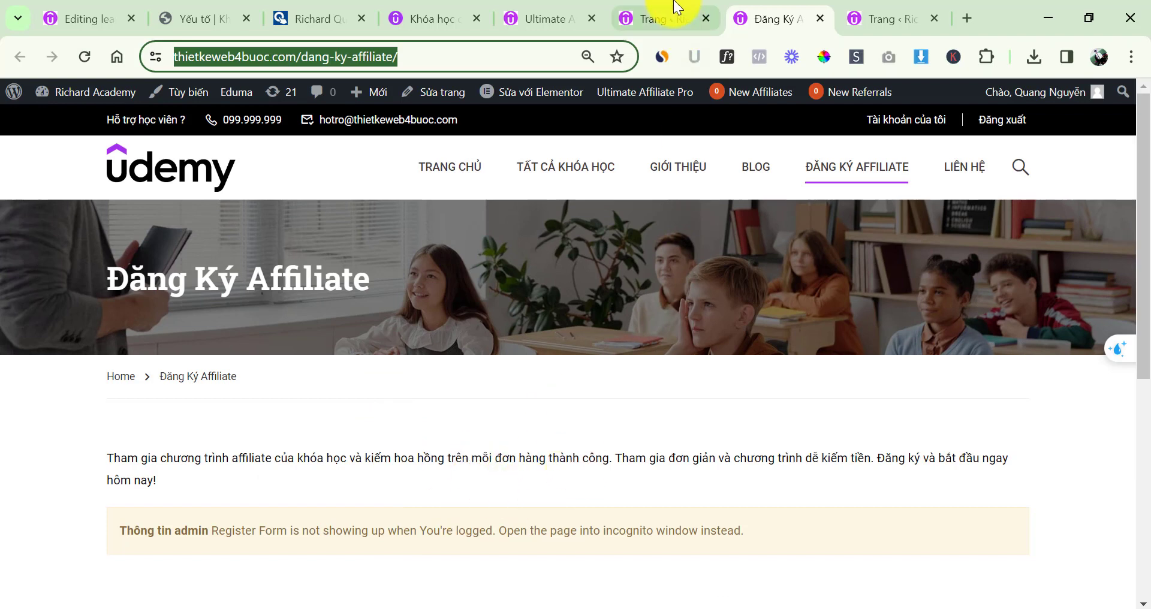
View the Đăng Nhập Affiliate page from Pages and copy its address into a new Cốc Cốc tab
left_click(675, 11)
left_click(360, 436, "ctrl")
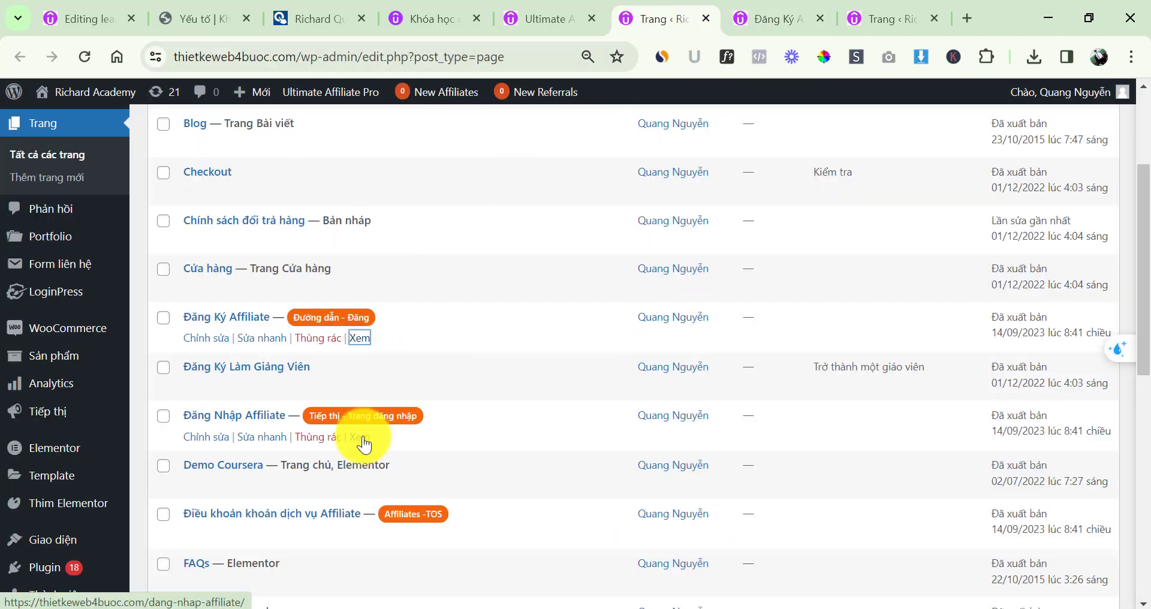
left_click_drag(777, 7, 689, 24)
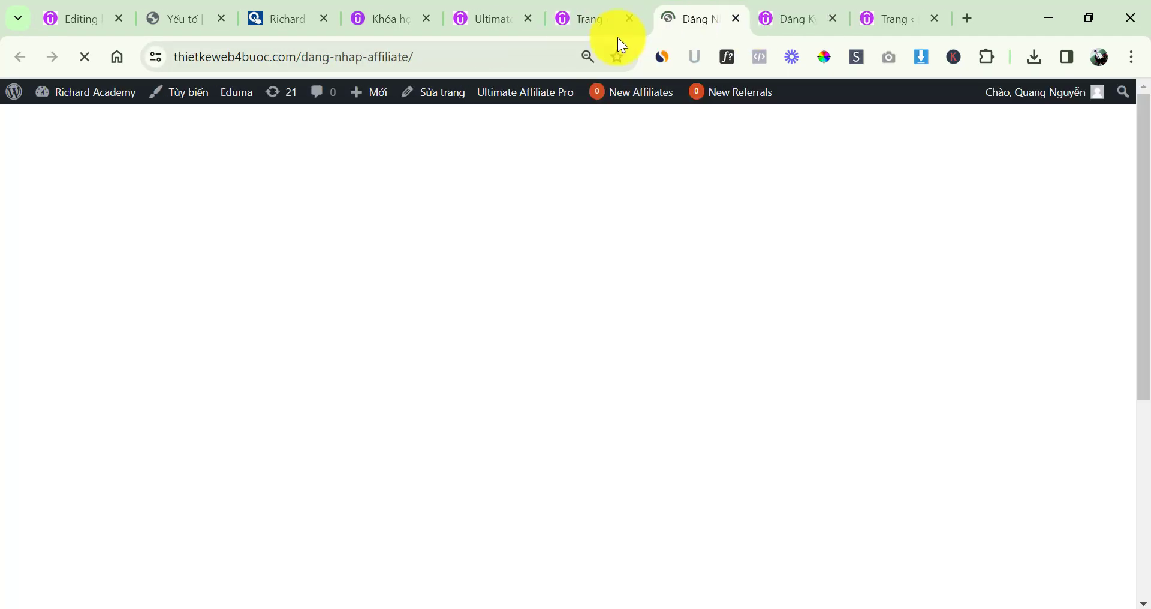
left_click(483, 60)
key("ctrl+c")
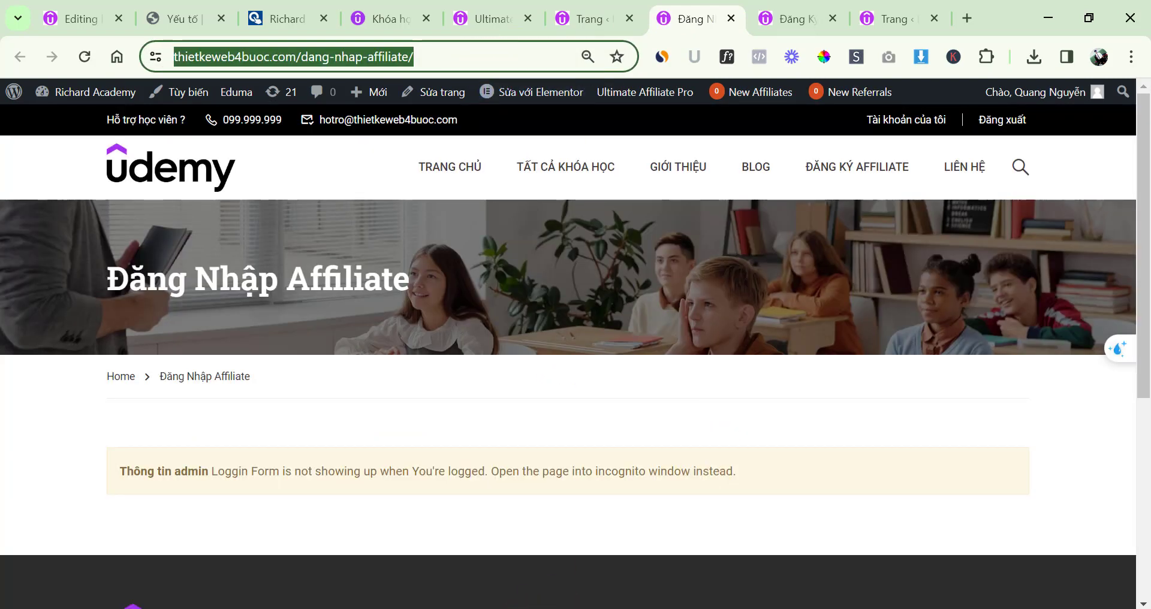
key("alt+Tab")
left_click(326, 27)
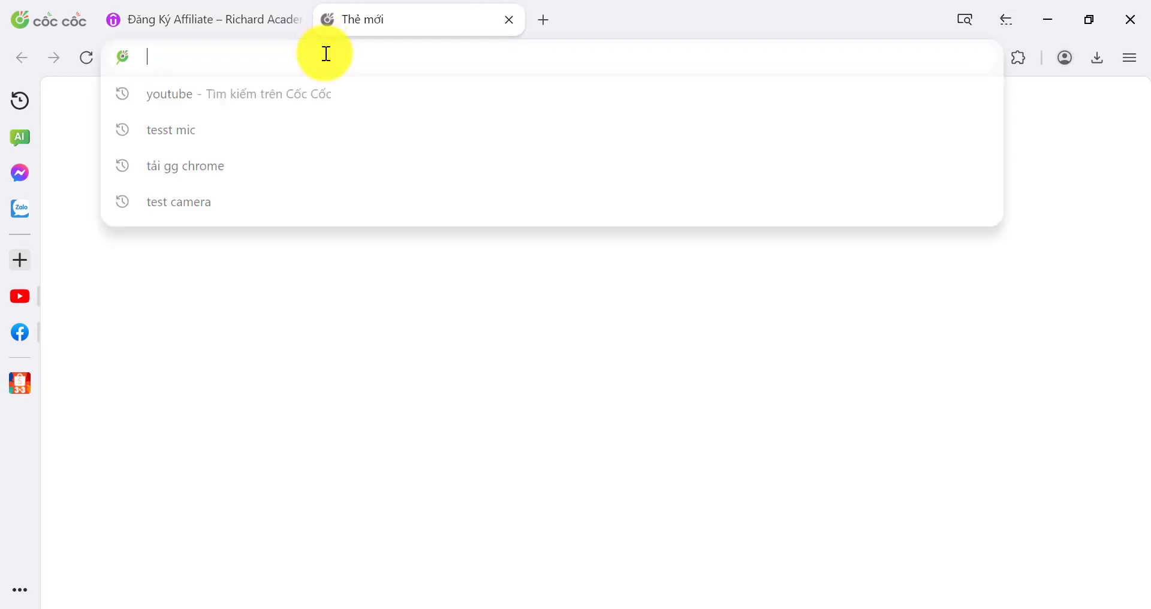
Load the Đăng Nhập Affiliate login page, then review the Đăng Ký Affiliate registration form
key("ctrl+v")
key("Return")
left_click(263, 30)
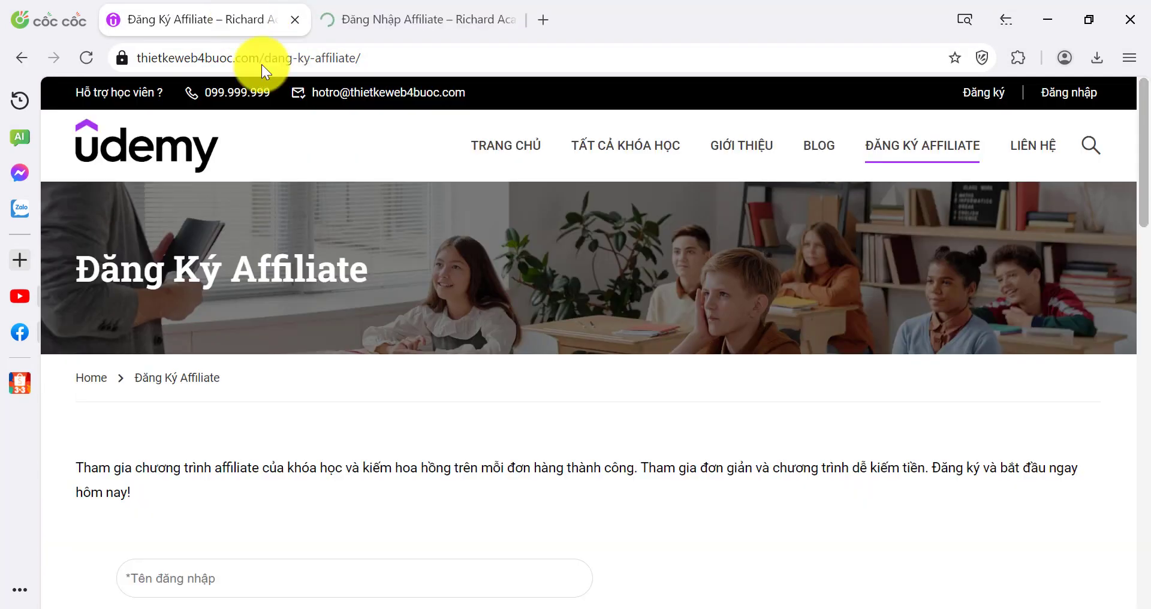
scroll(372, 367, "down", 8)
scroll(337, 369, "down", 7)
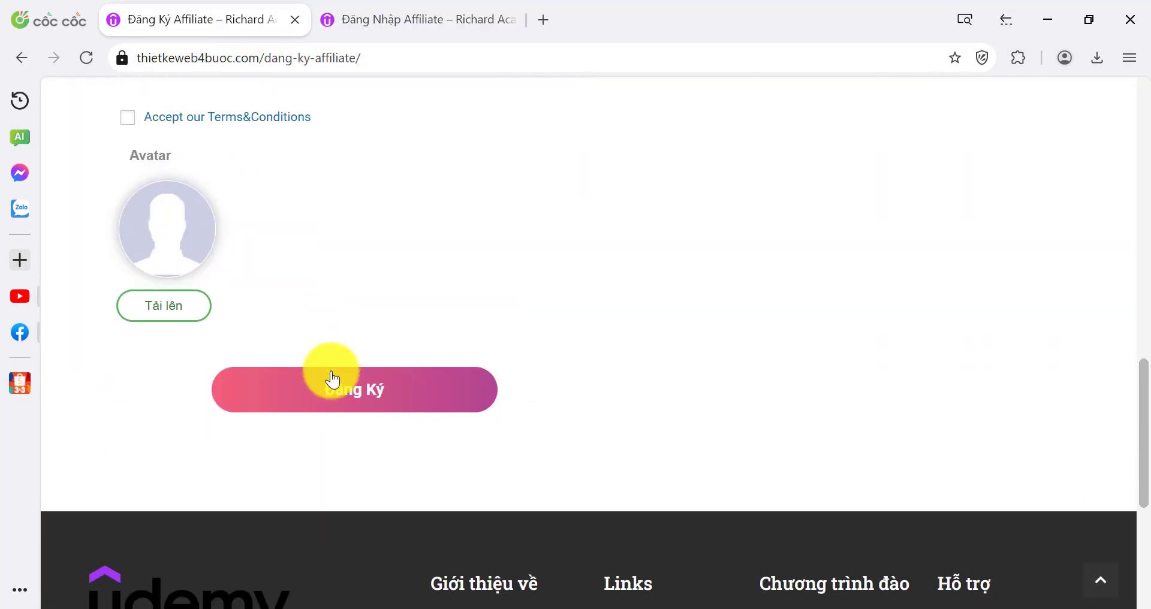
scroll(335, 381, "up", 16)
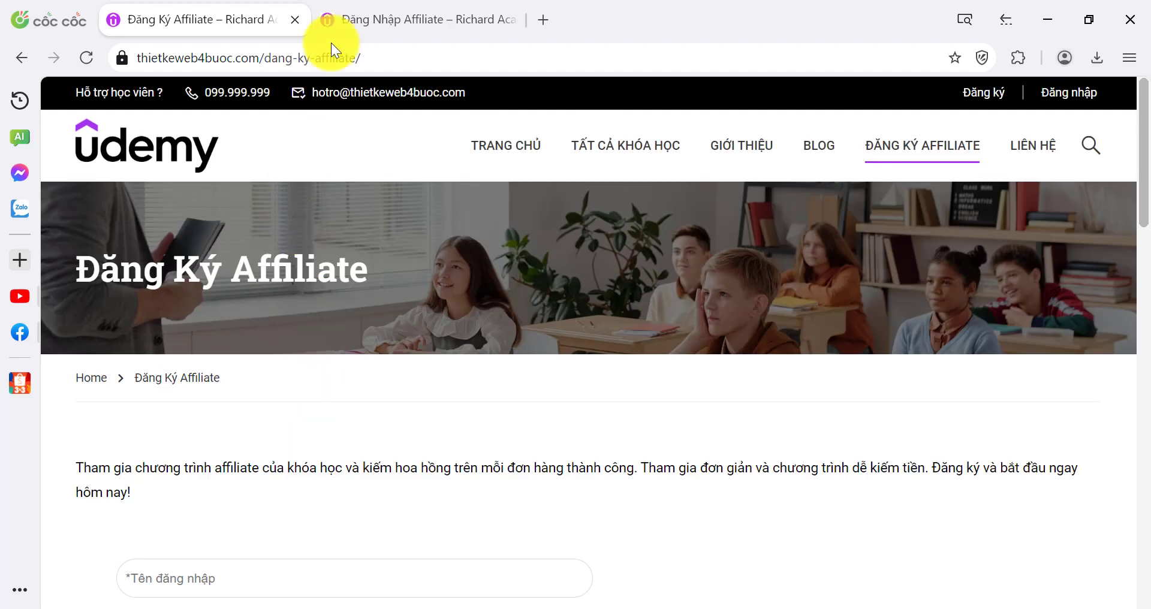
Scroll through the logged-out Đăng Nhập Affiliate username and password form
left_click(354, 18)
scroll(406, 311, "down", 5)
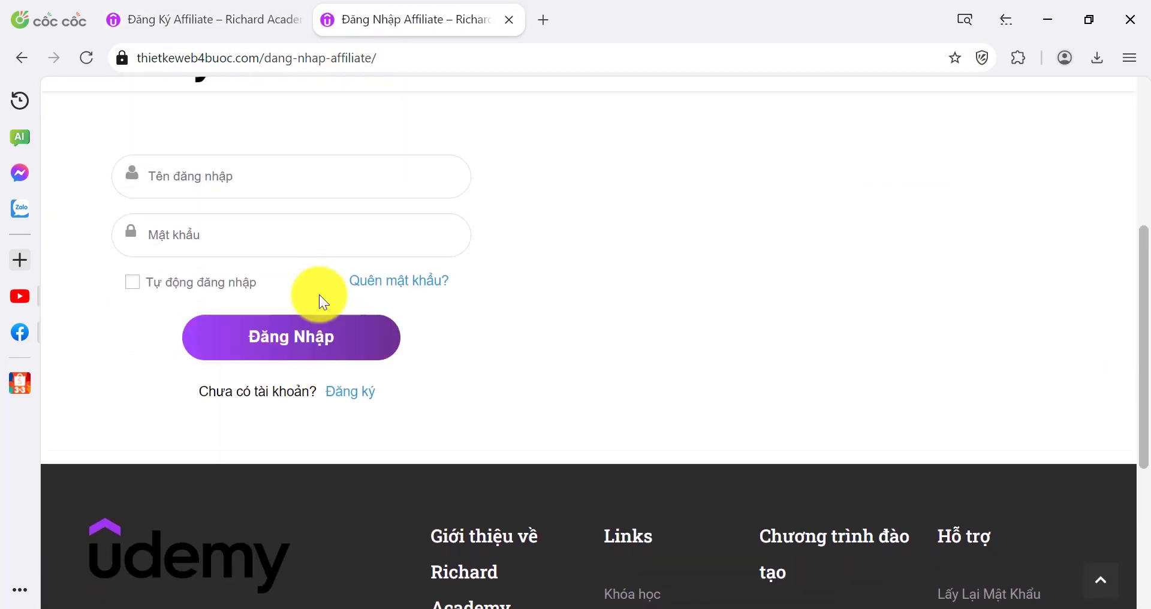
scroll(581, 289, "up", 1)
scroll(588, 275, "down", 4)
scroll(598, 278, "up", 7)
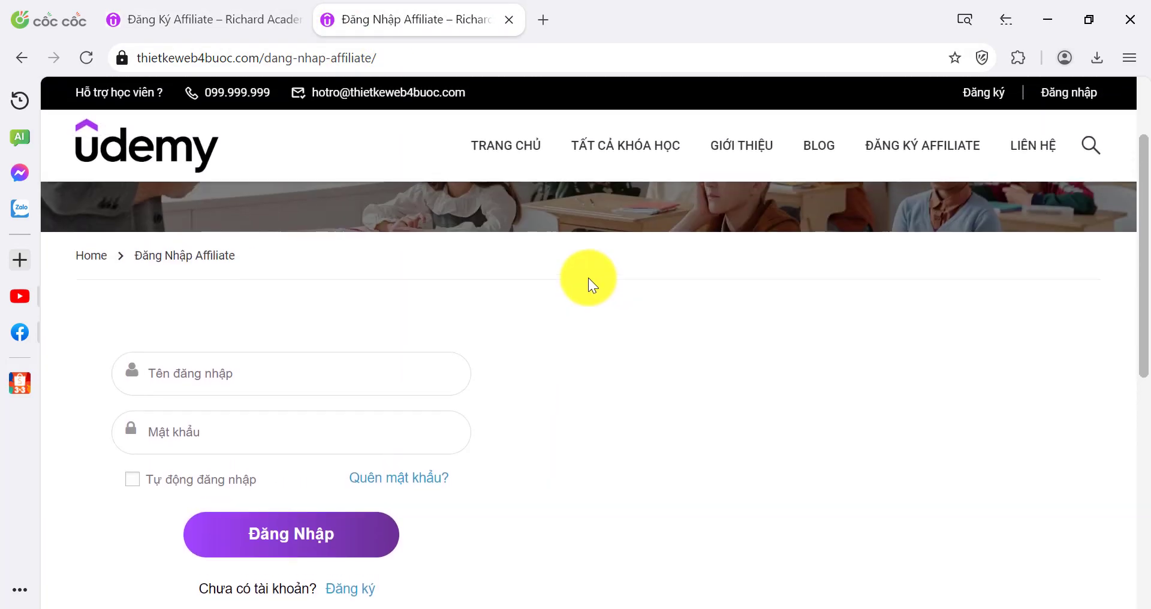
scroll(585, 275, "down", 4)
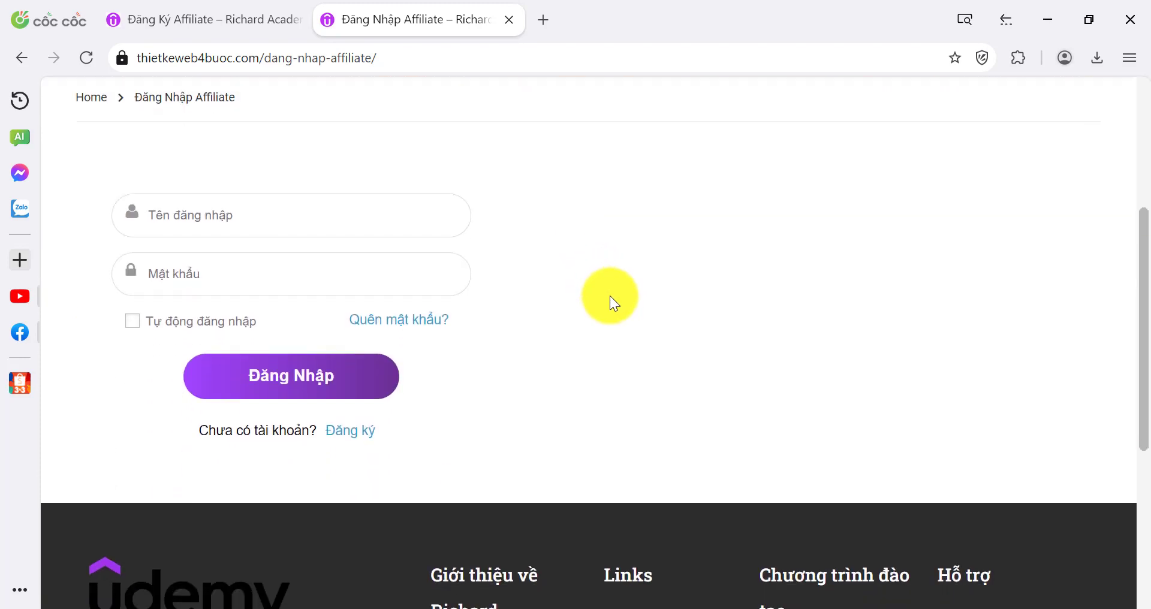
scroll(609, 296, "down", 4)
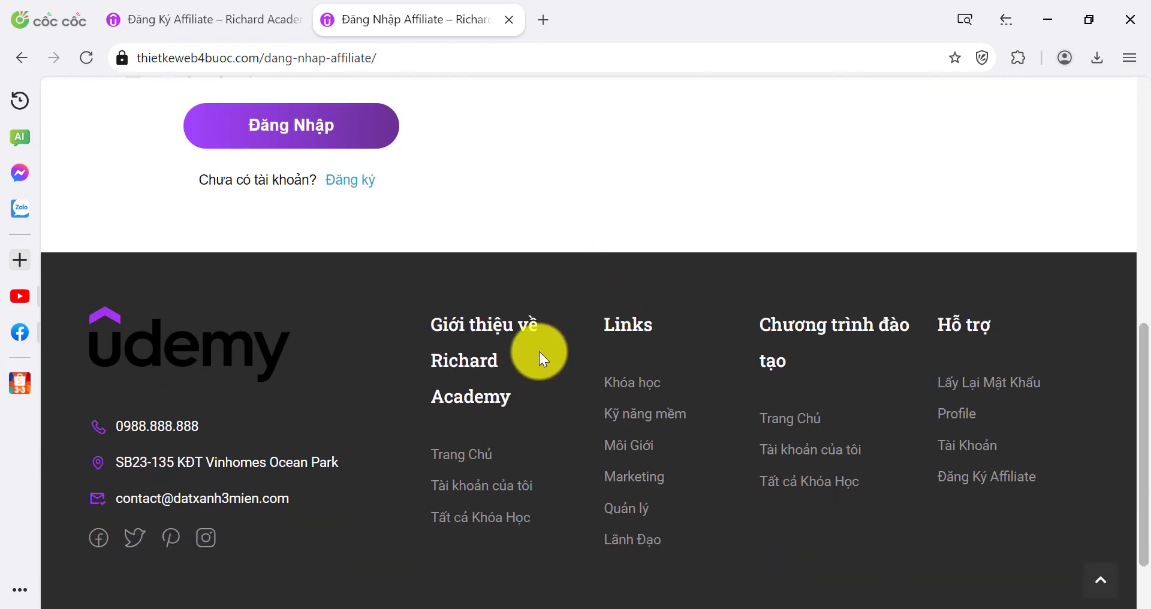
scroll(429, 342, "up", 4)
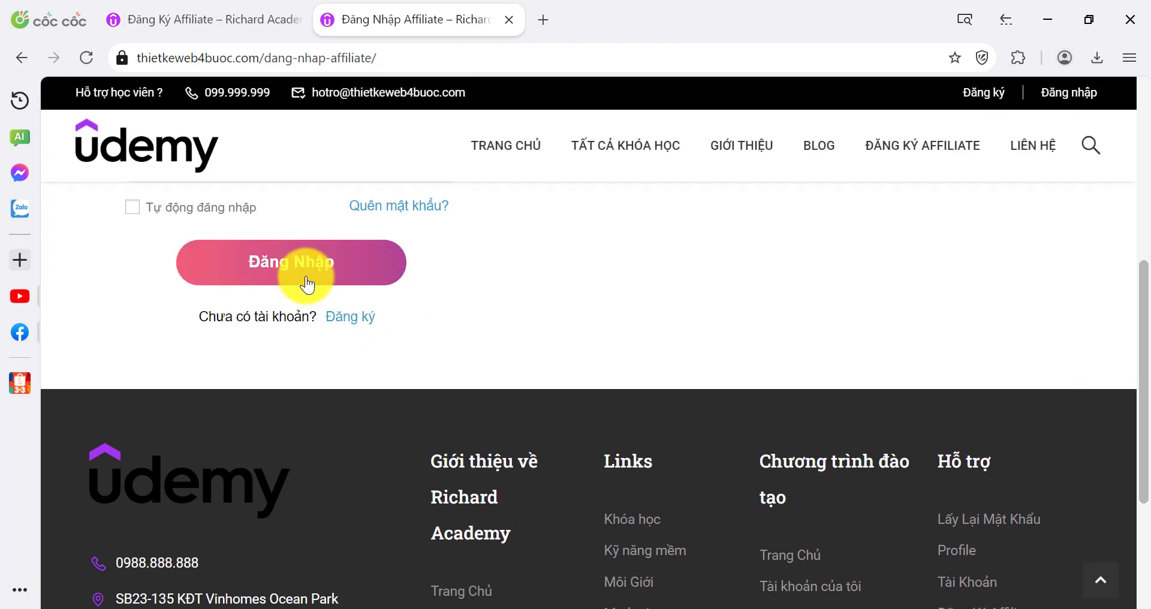
scroll(455, 272, "down", 5)
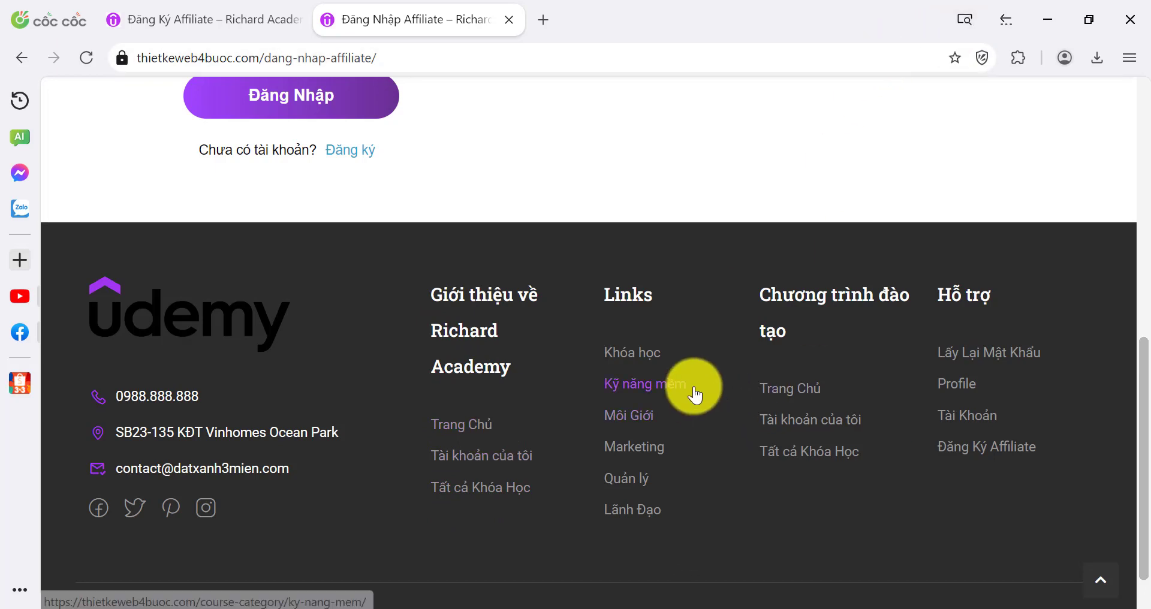
Back in the Chrome admin, open Giao diện > Menu in a new tab to show Menu Chính
mouse_move(641, 607)
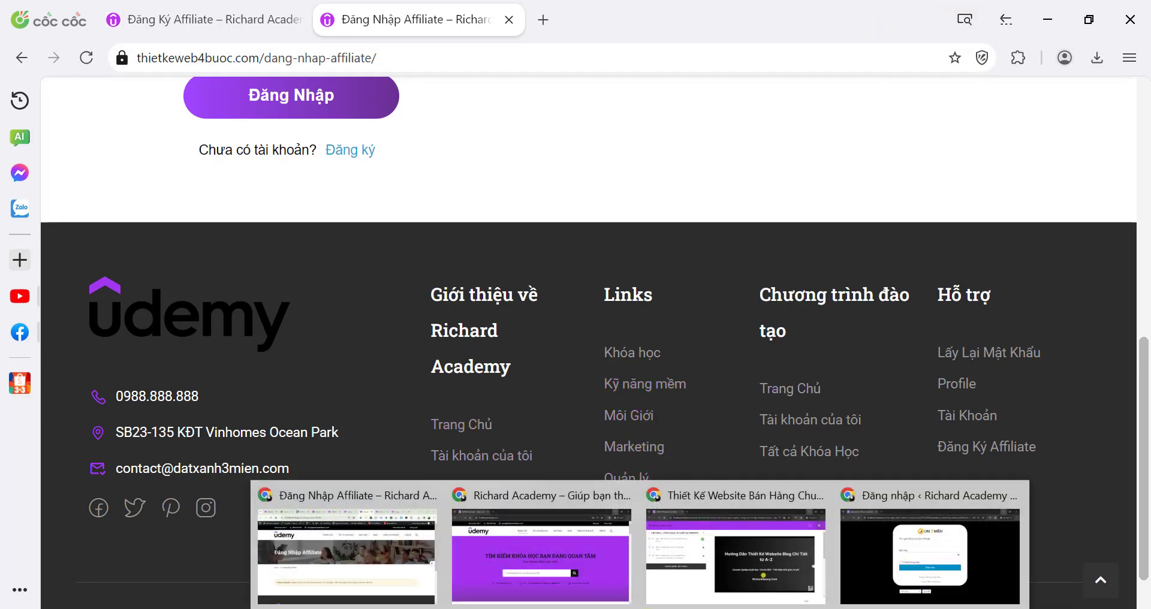
left_click(346, 570)
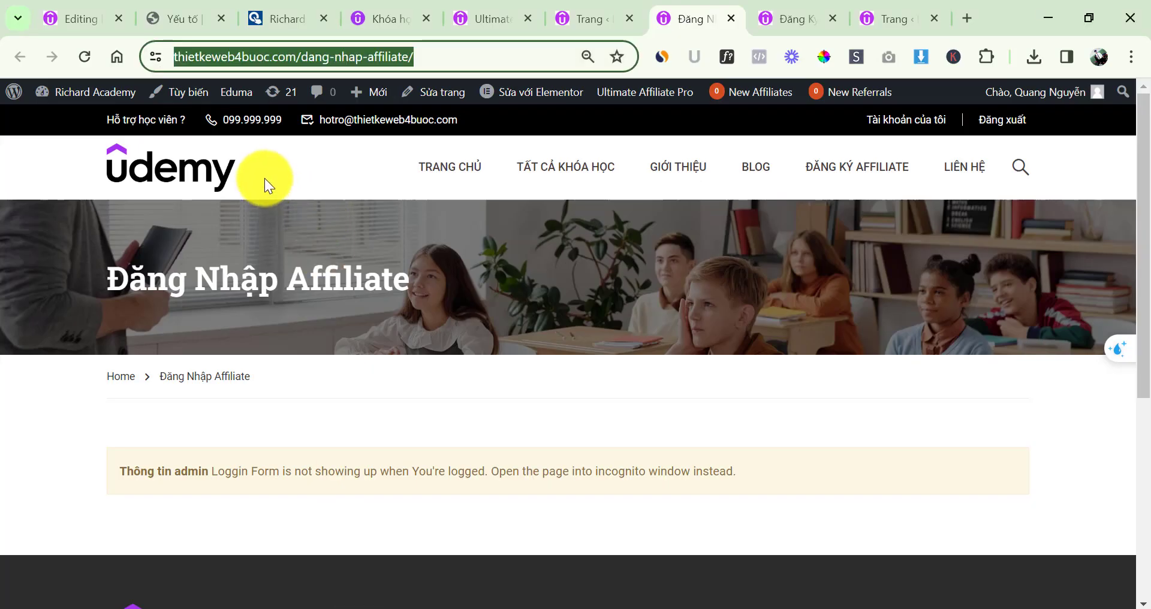
left_click(584, 17)
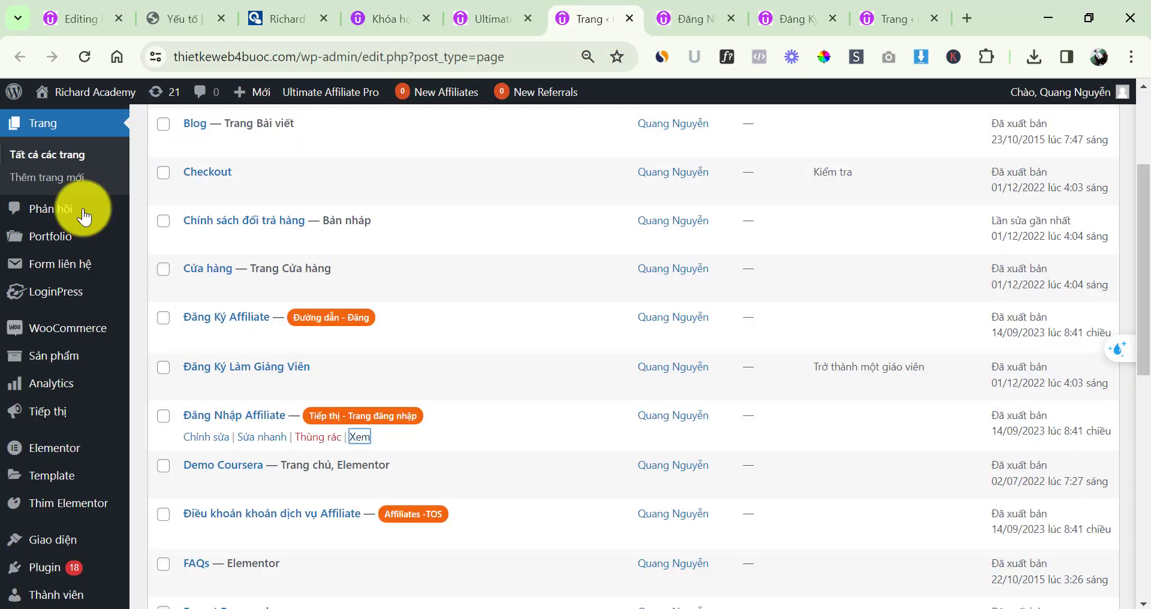
scroll(59, 444, "down", 3)
mouse_move(51, 360)
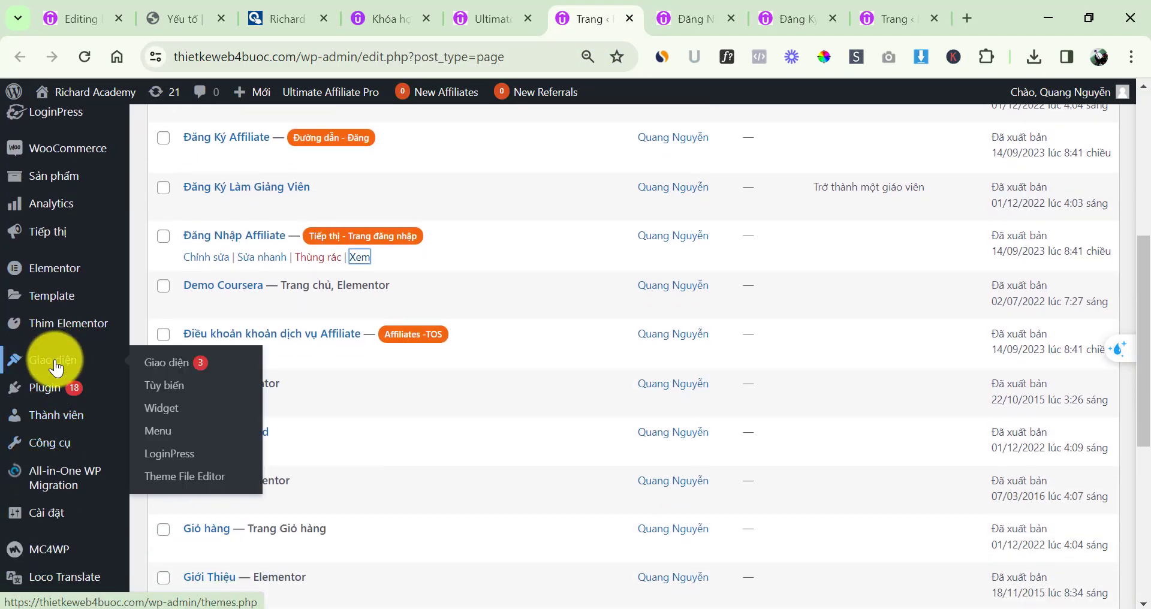
middle_click(162, 438)
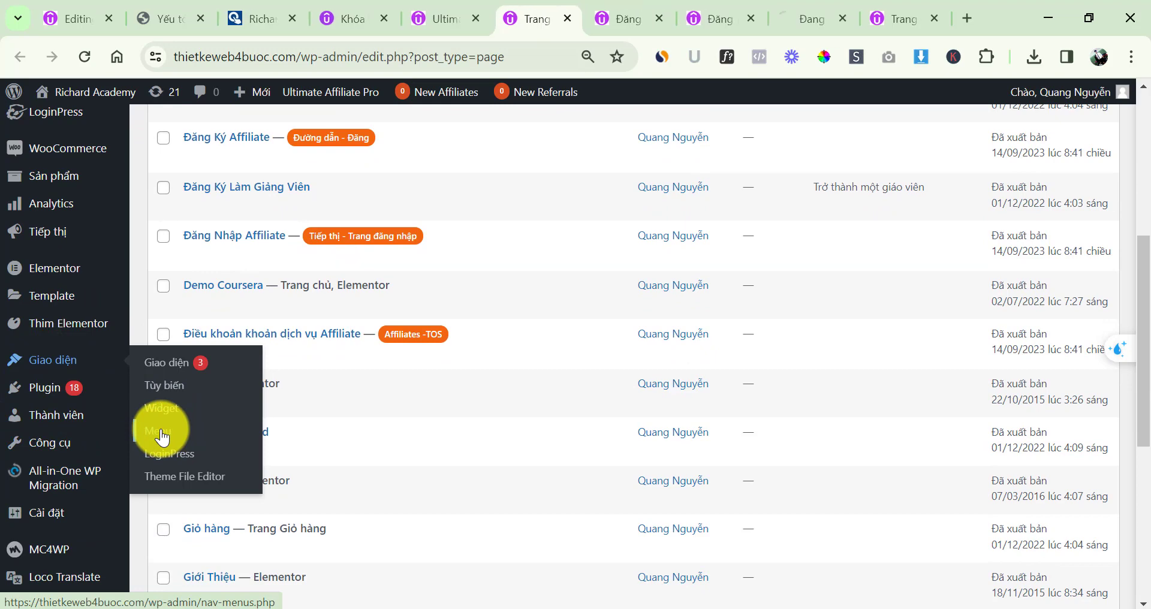
left_click_drag(804, 20, 714, 25)
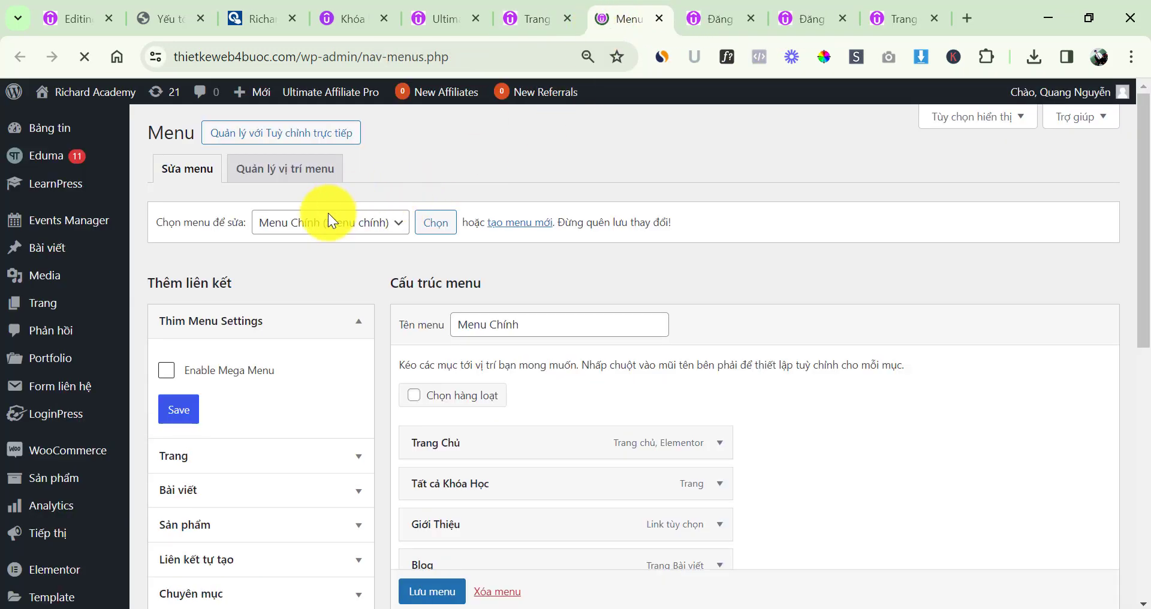
Select the Khoá Học menu for editing, comparing it with the login page's footer links
left_click(329, 217)
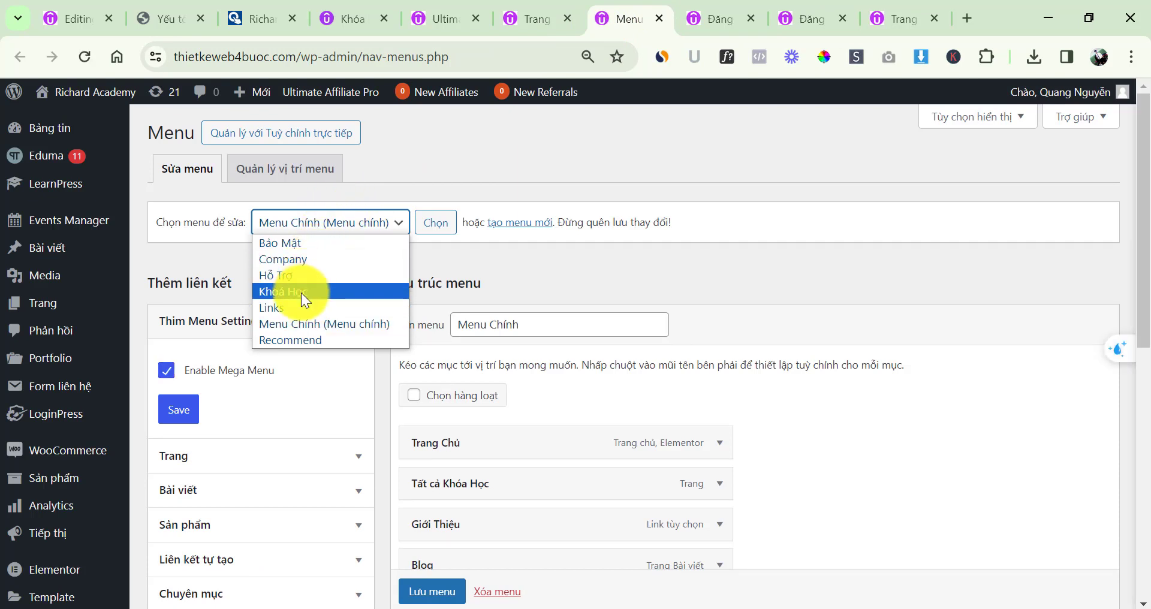
left_click(300, 293)
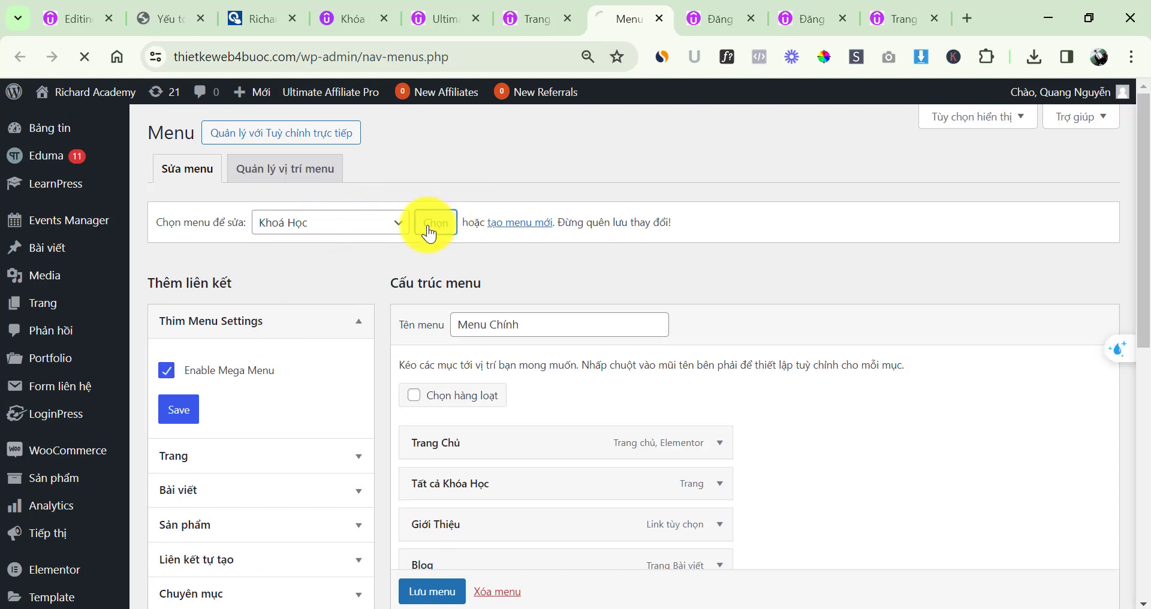
left_click(721, 17)
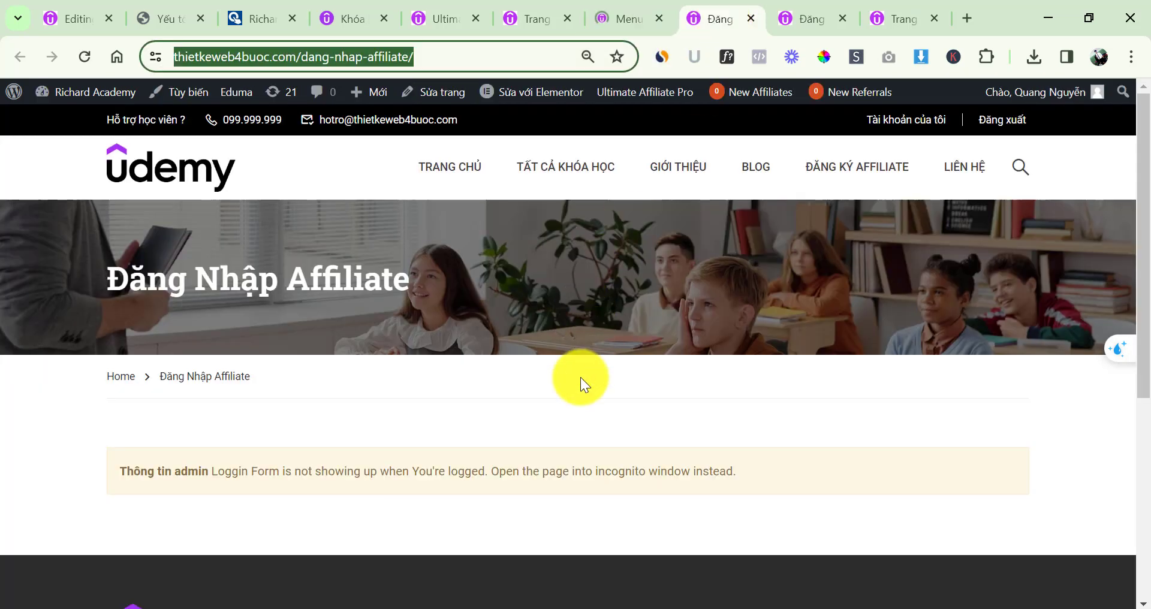
scroll(580, 376, "down", 5)
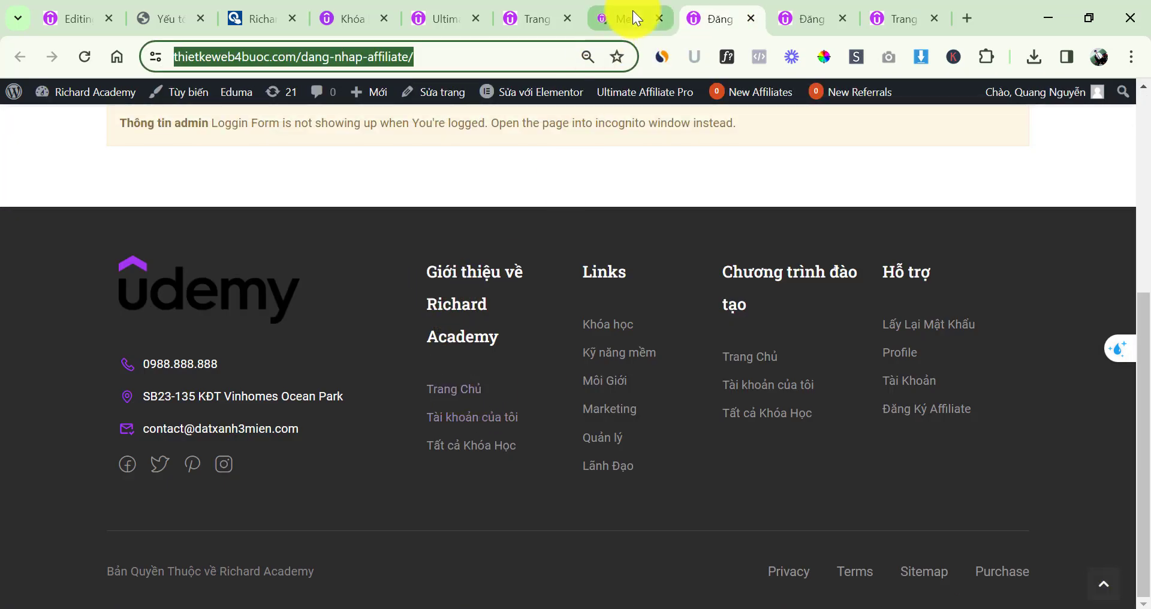
left_click(632, 10)
scroll(538, 339, "down", 2)
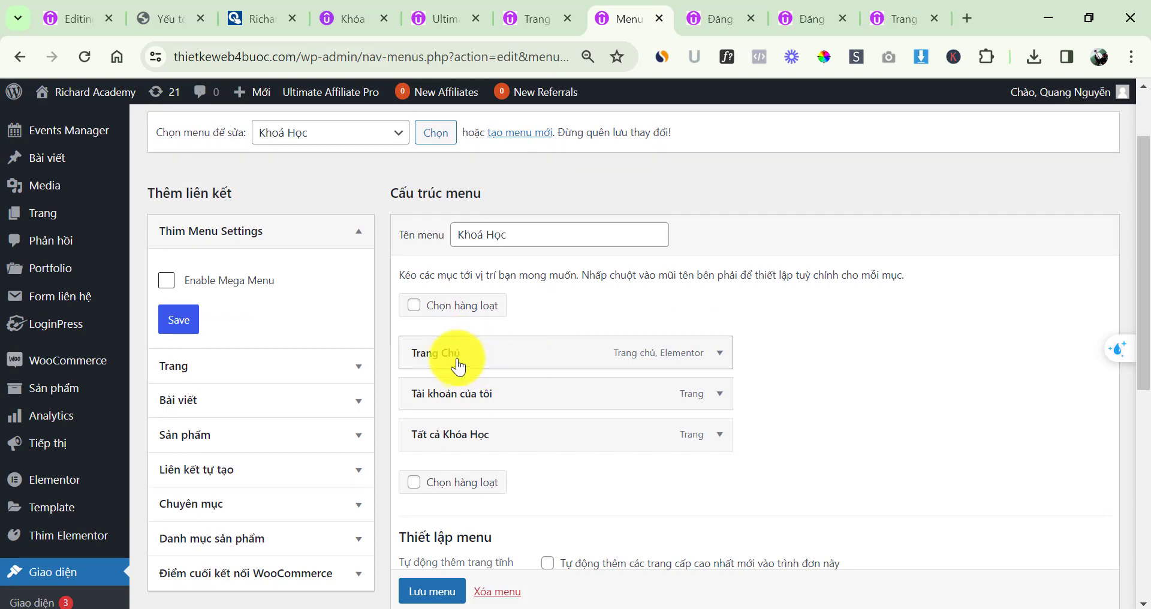
left_click(706, 19)
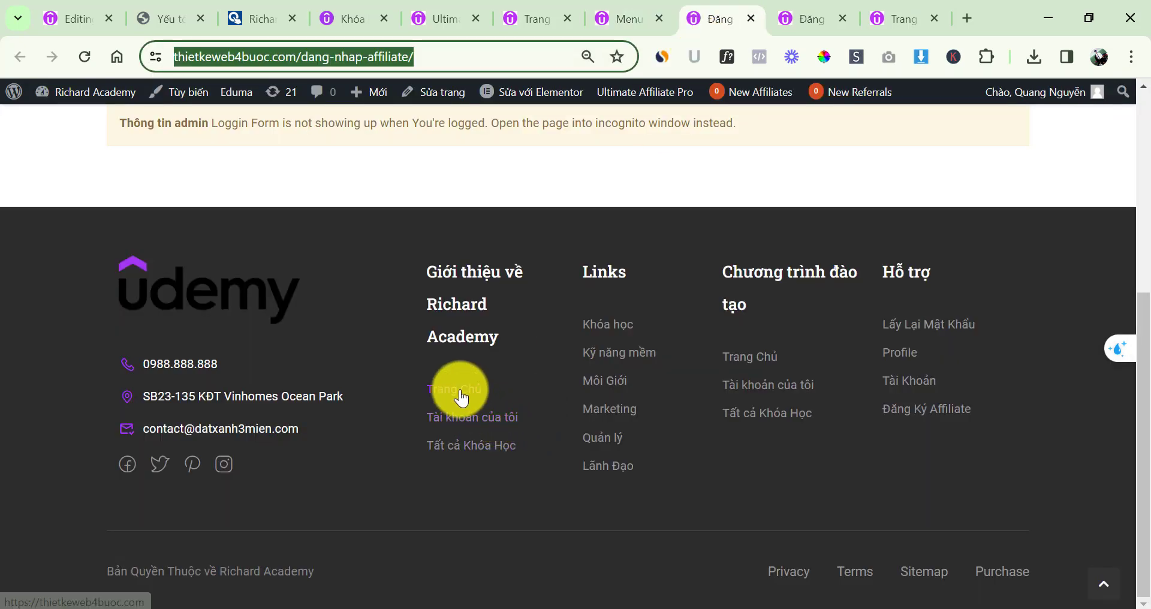
left_click(621, 19)
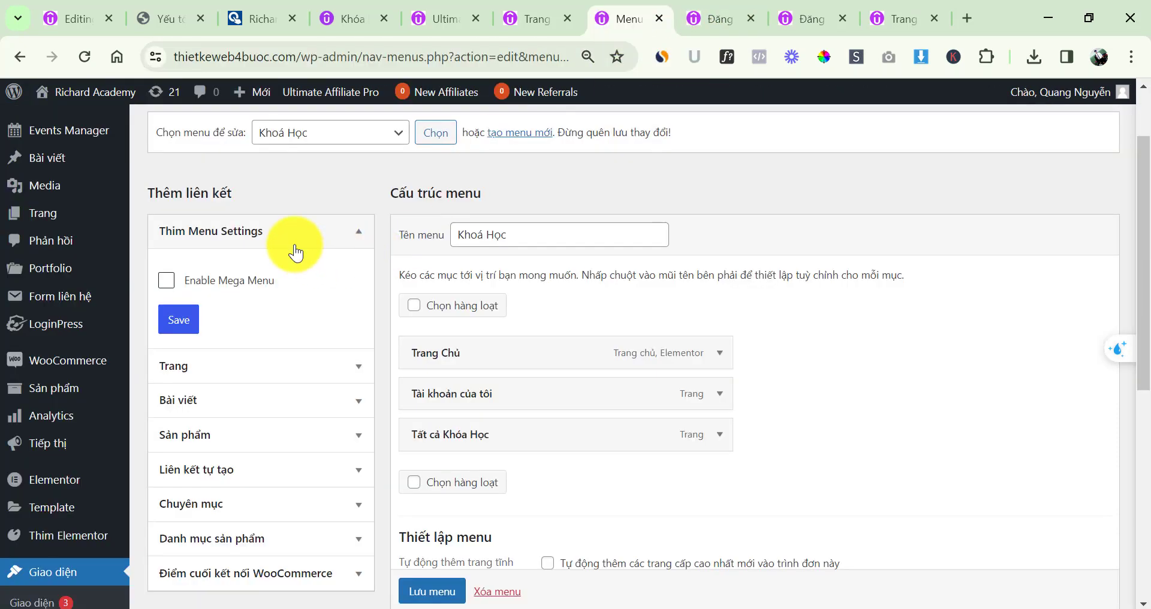
Add the Đăng Nhập Affiliate and Đăng Ký Affiliate pages to Khoá Học and save the menu
left_click(266, 368)
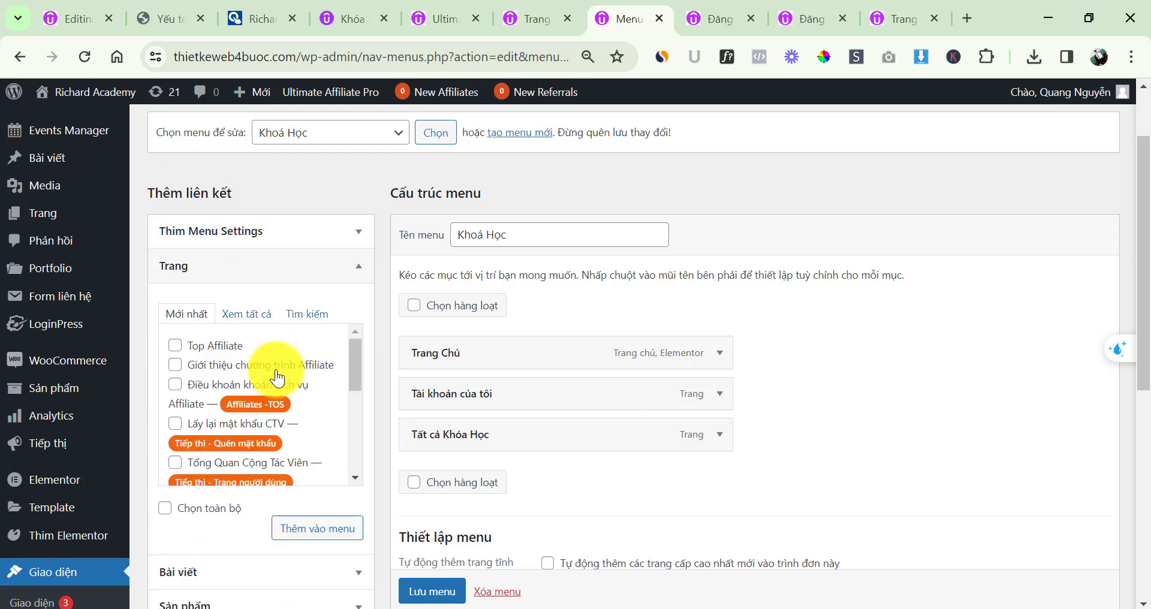
scroll(204, 407, "down", 1)
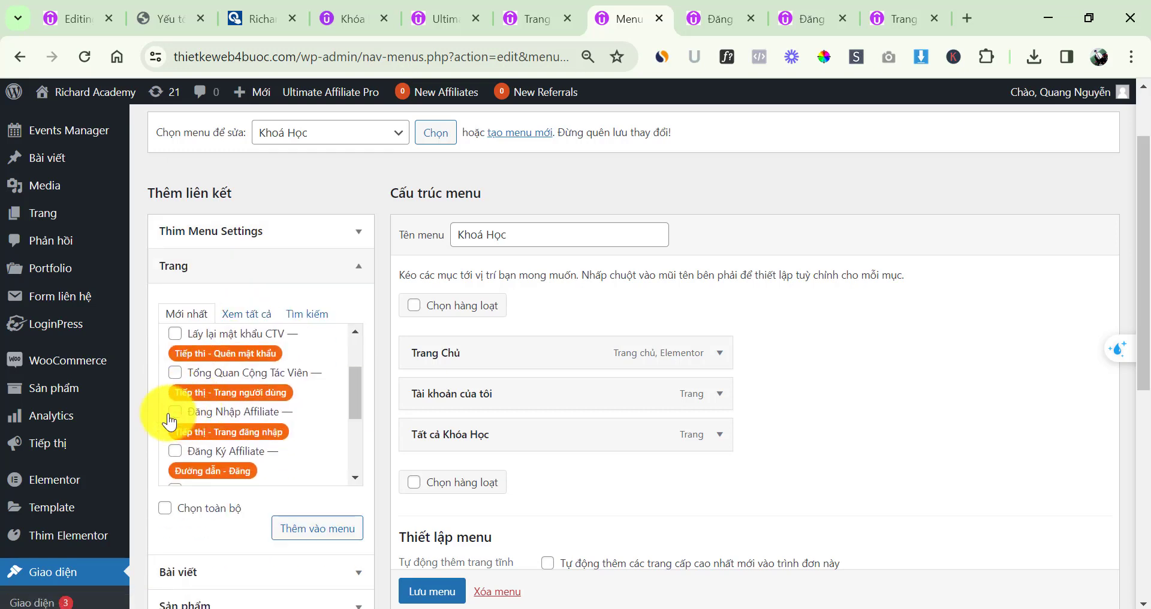
left_click(175, 452)
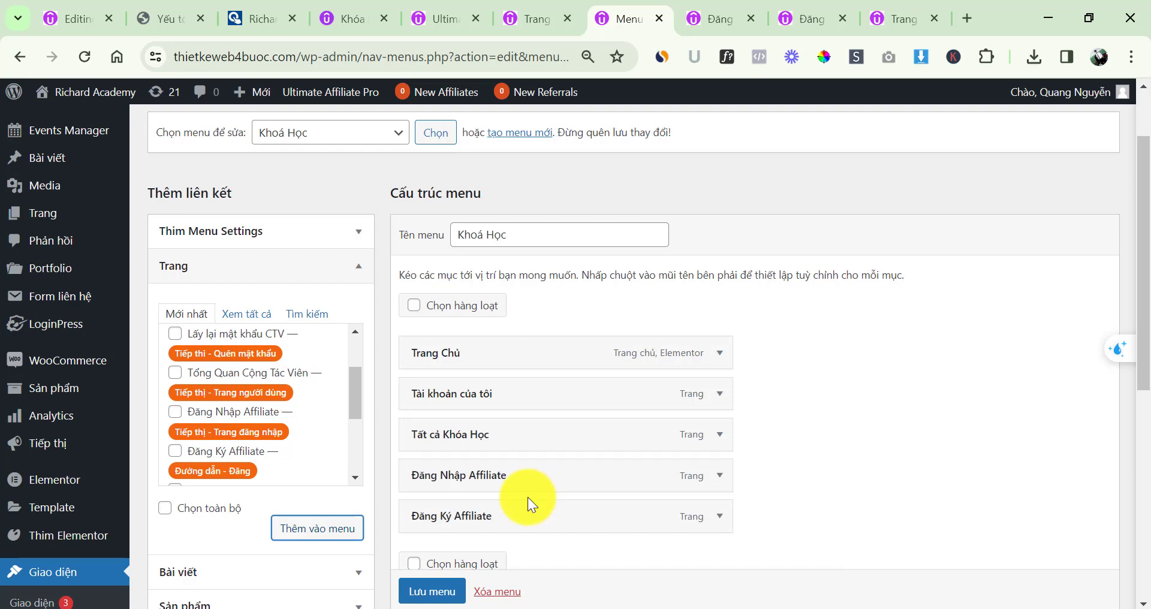
scroll(493, 523, "down", 1)
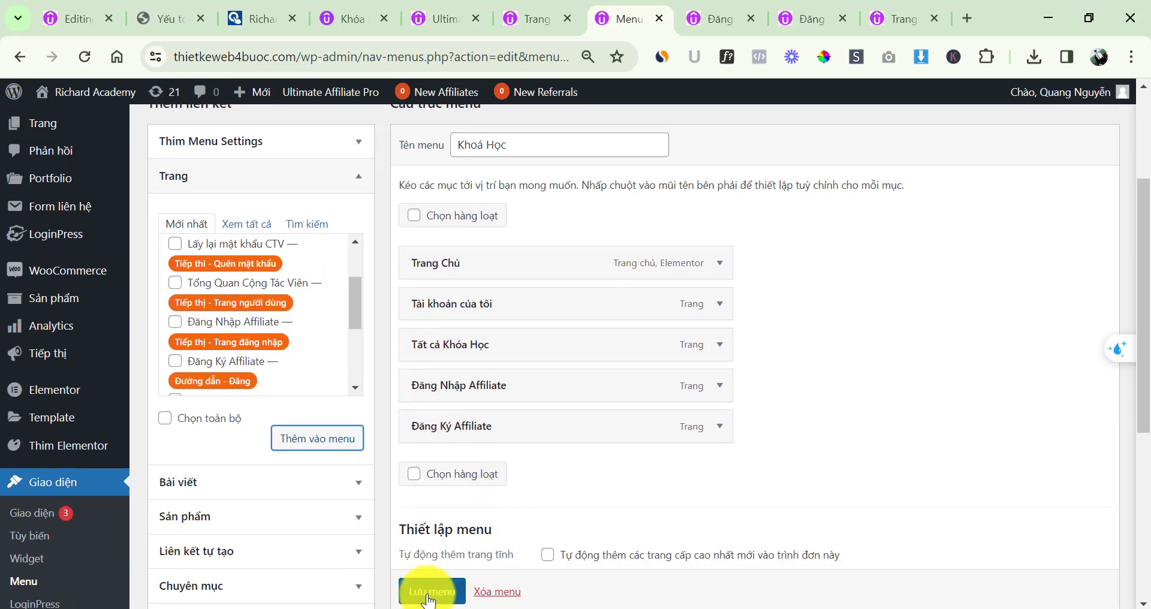
left_click(430, 593)
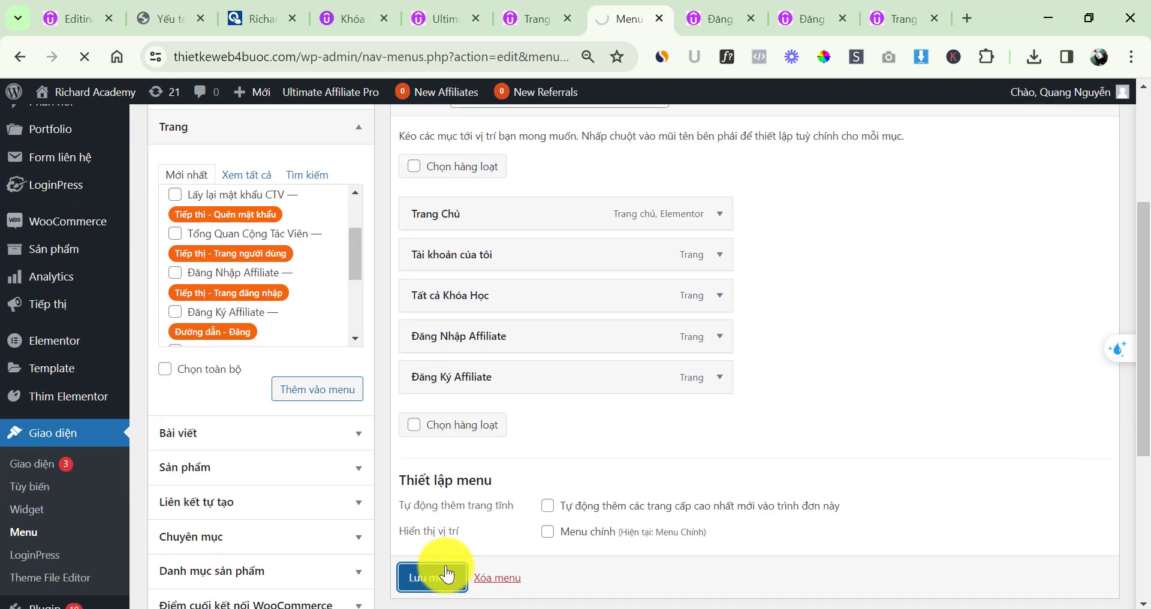
key("alt+Tab")
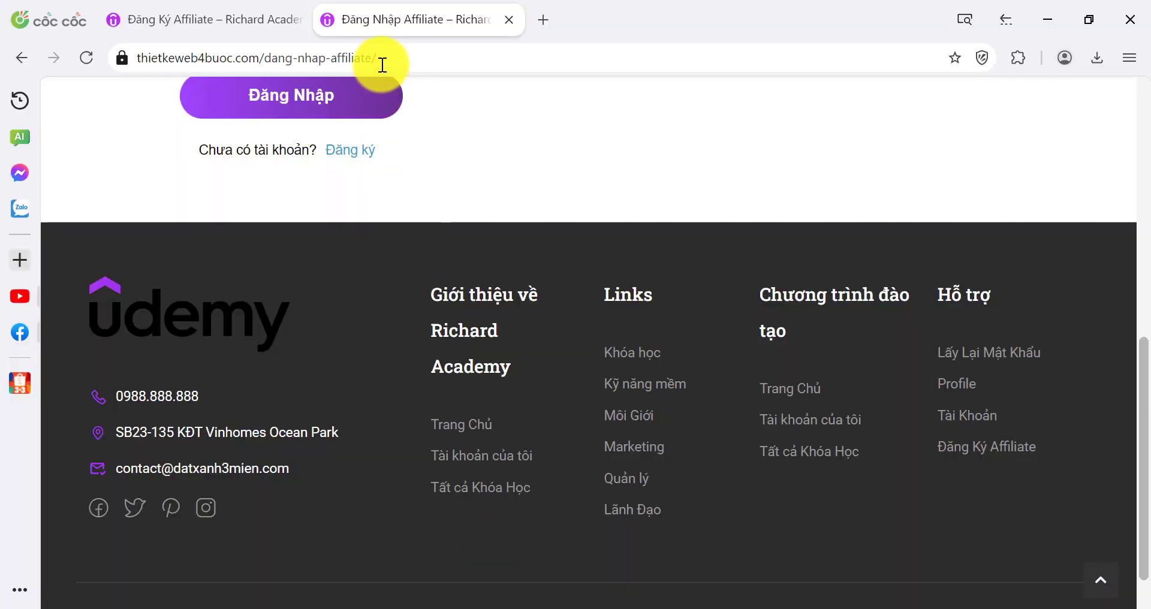
Reload the affiliate login page, then go to website3mien.net in a new tab
left_click(382, 64)
key("Return")
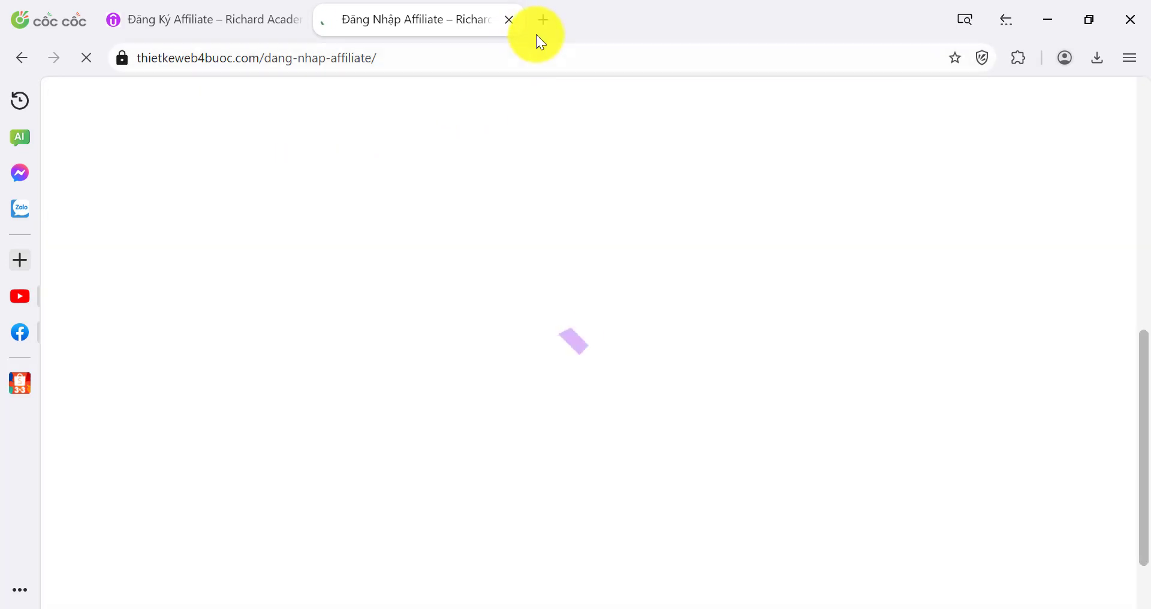
left_click(538, 26)
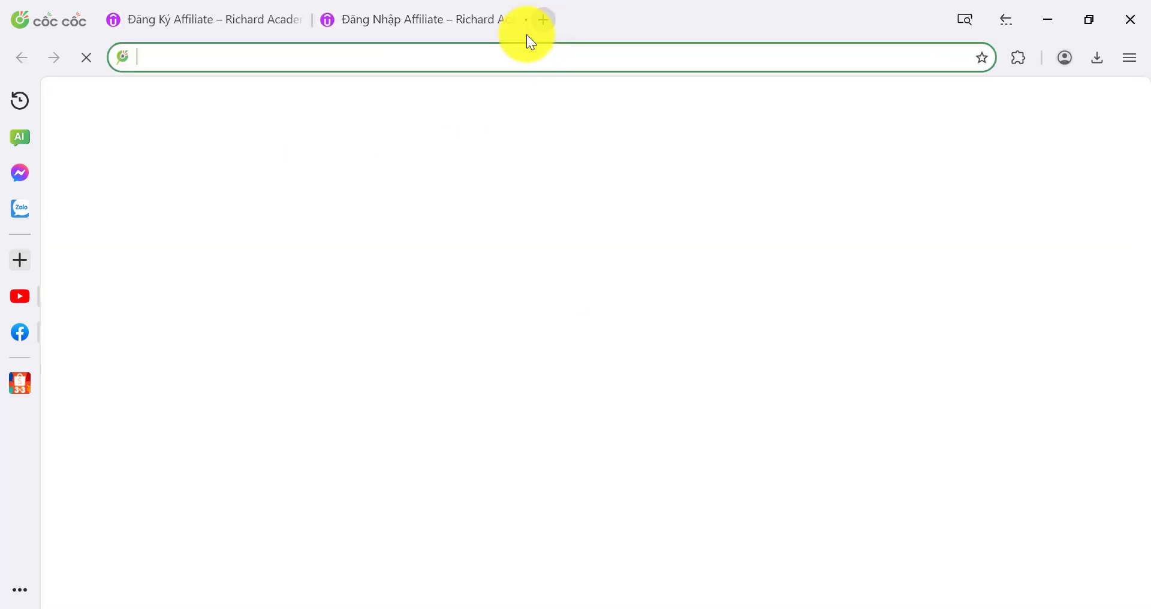
type("web")
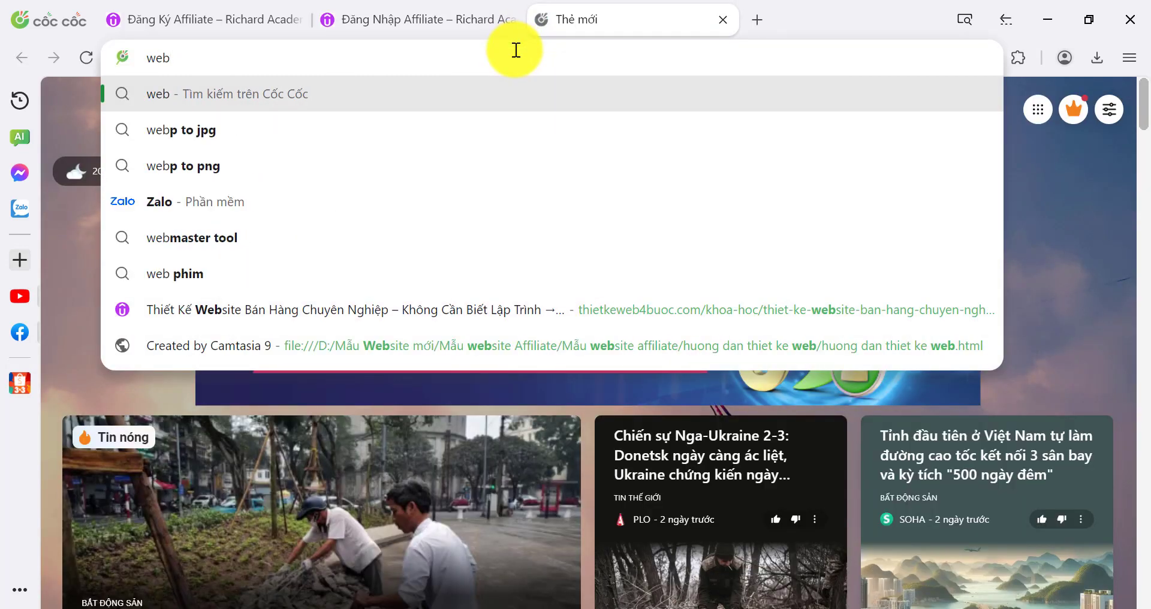
type("site")
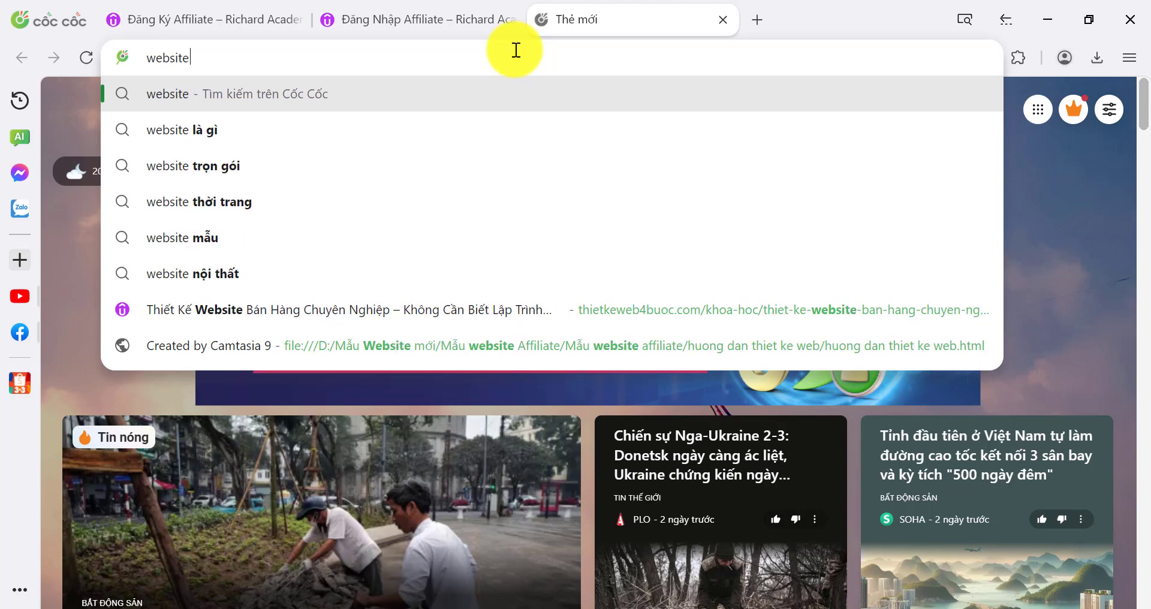
type("3mien.net")
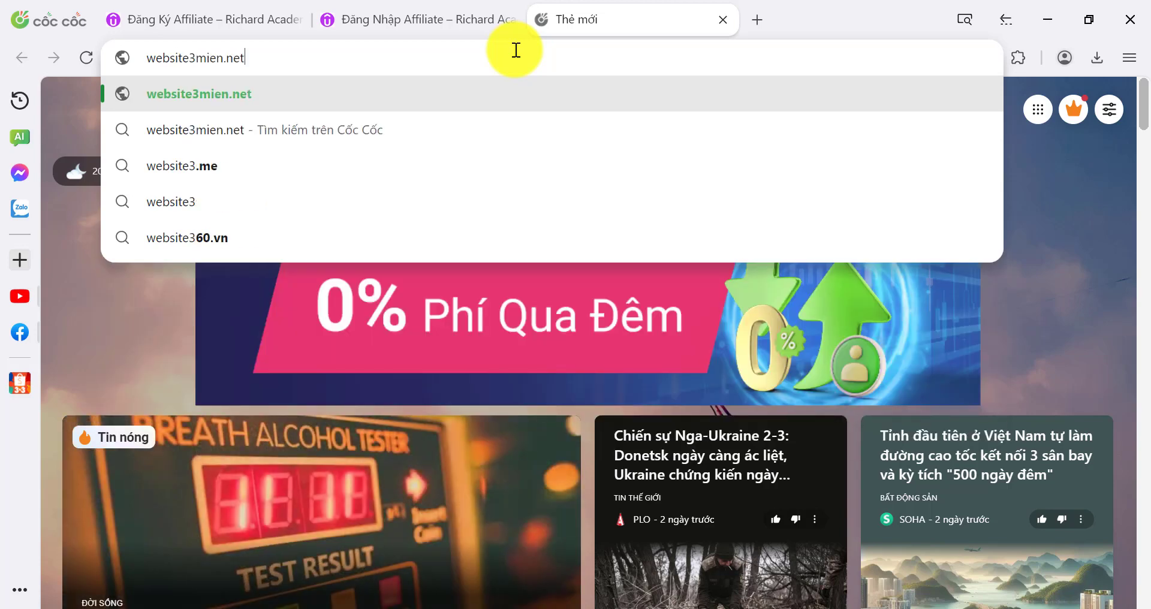
key("Return")
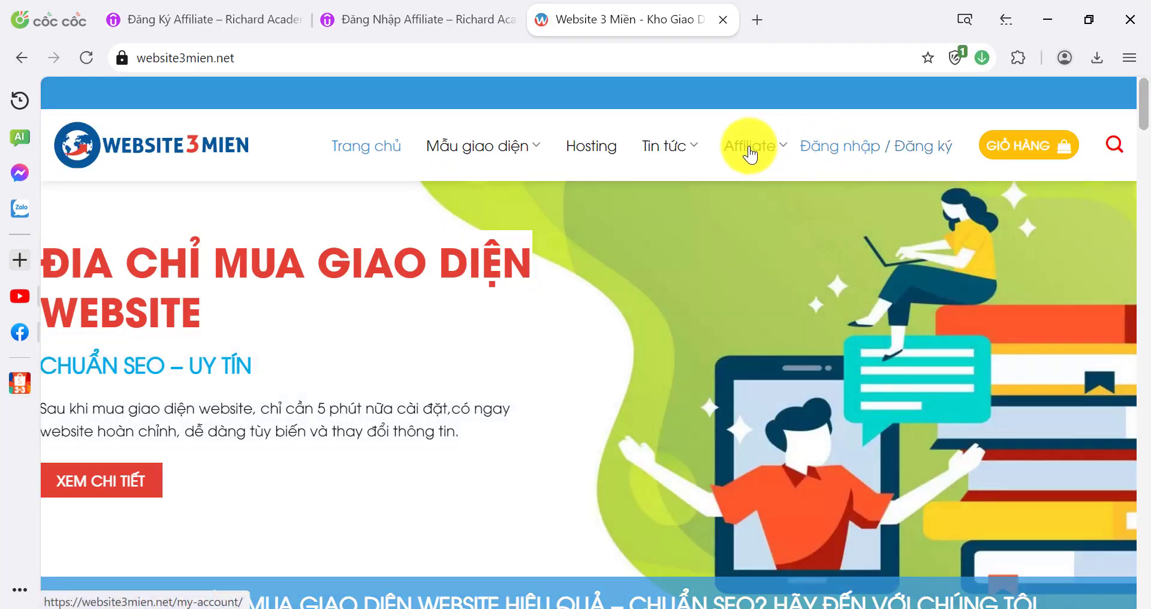
Browse Website 3 Miền's Affiliate program page, closing the Messenger chat panel
left_click(736, 148)
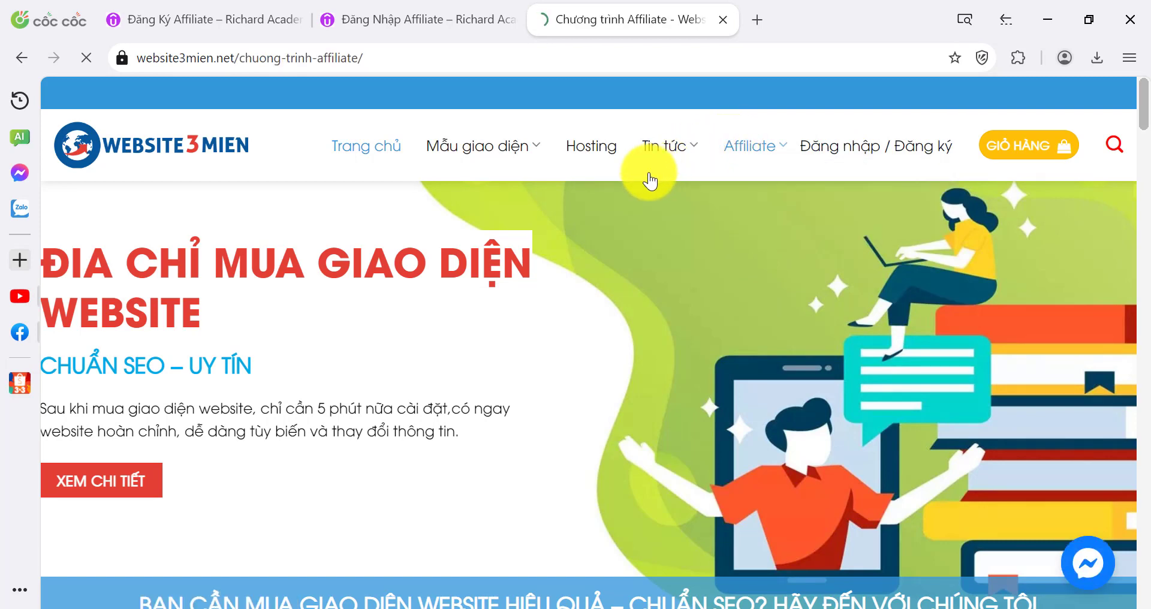
scroll(480, 230, "down", 1)
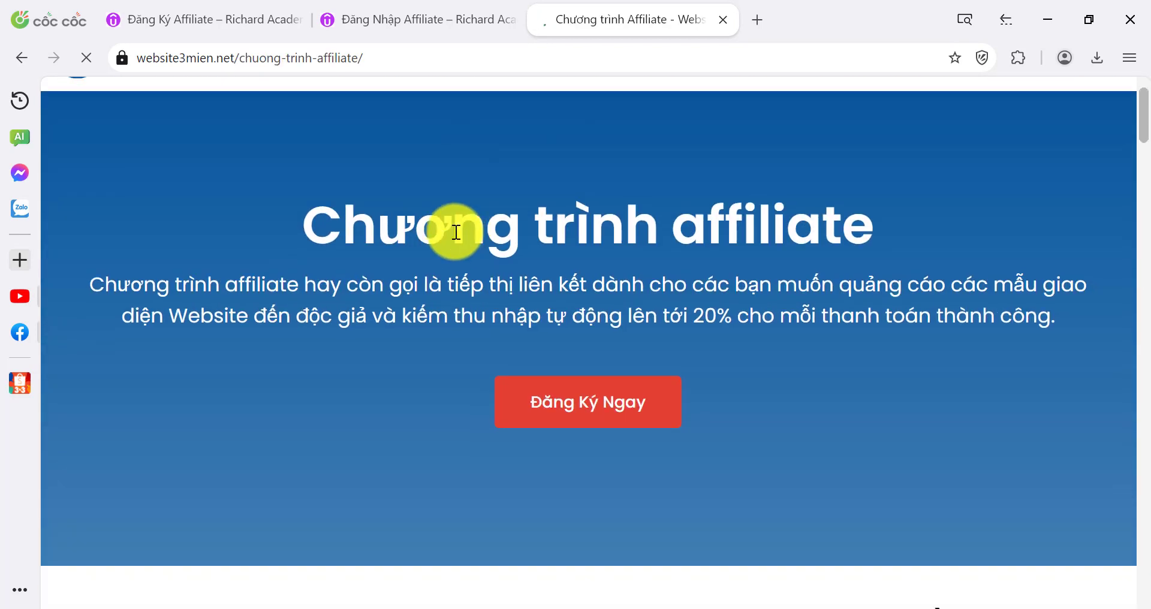
triple_click(691, 281)
scroll(689, 248, "down", 6)
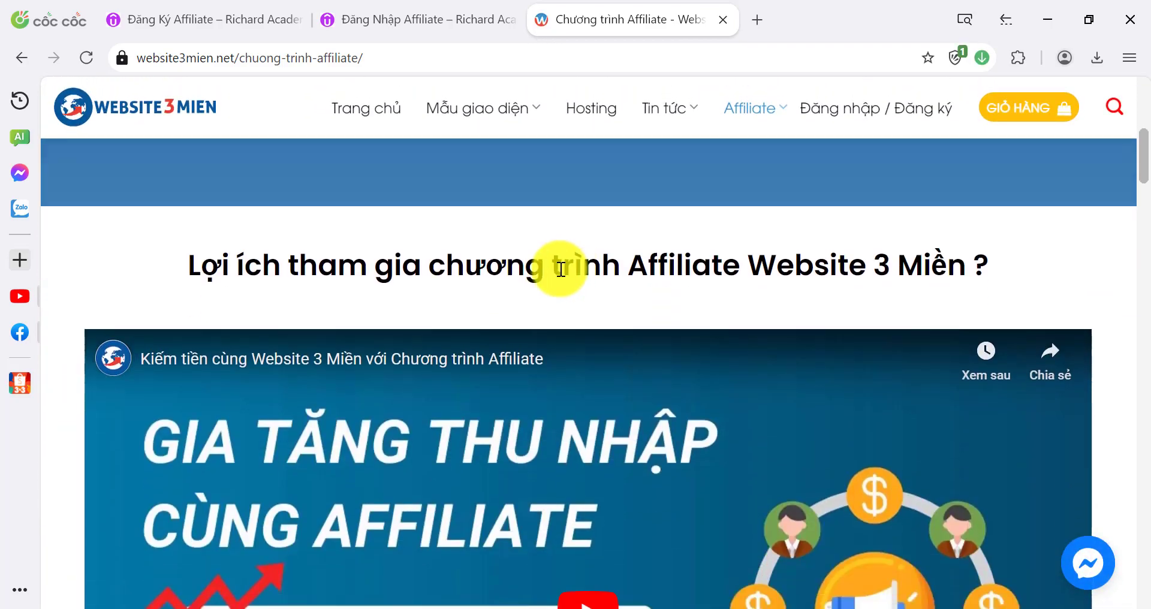
scroll(561, 268, "down", 19)
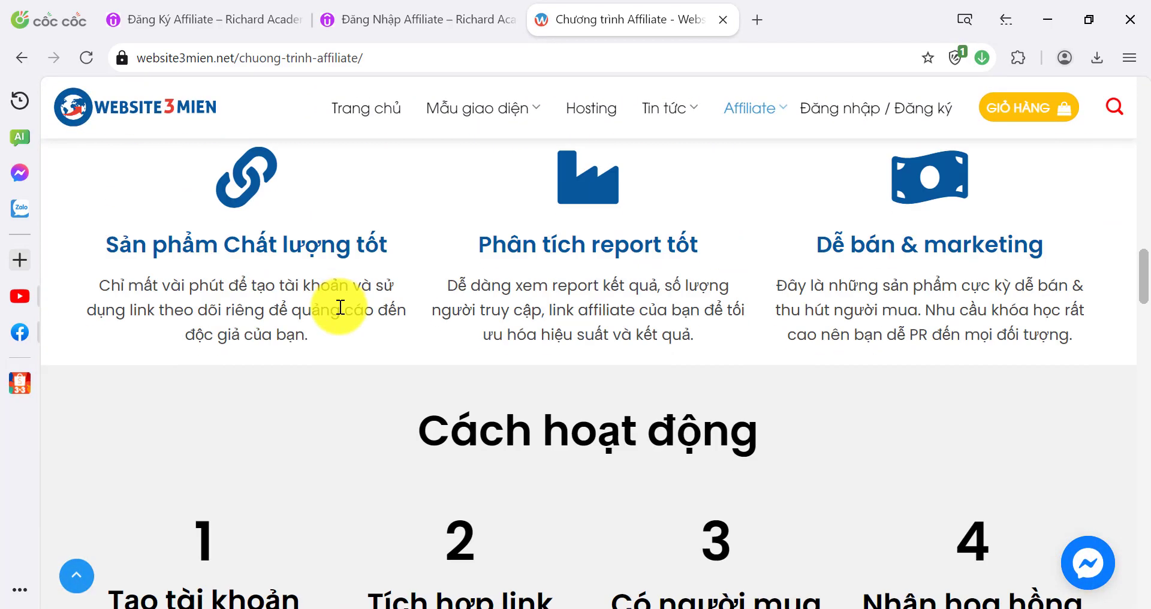
scroll(340, 307, "down", 20)
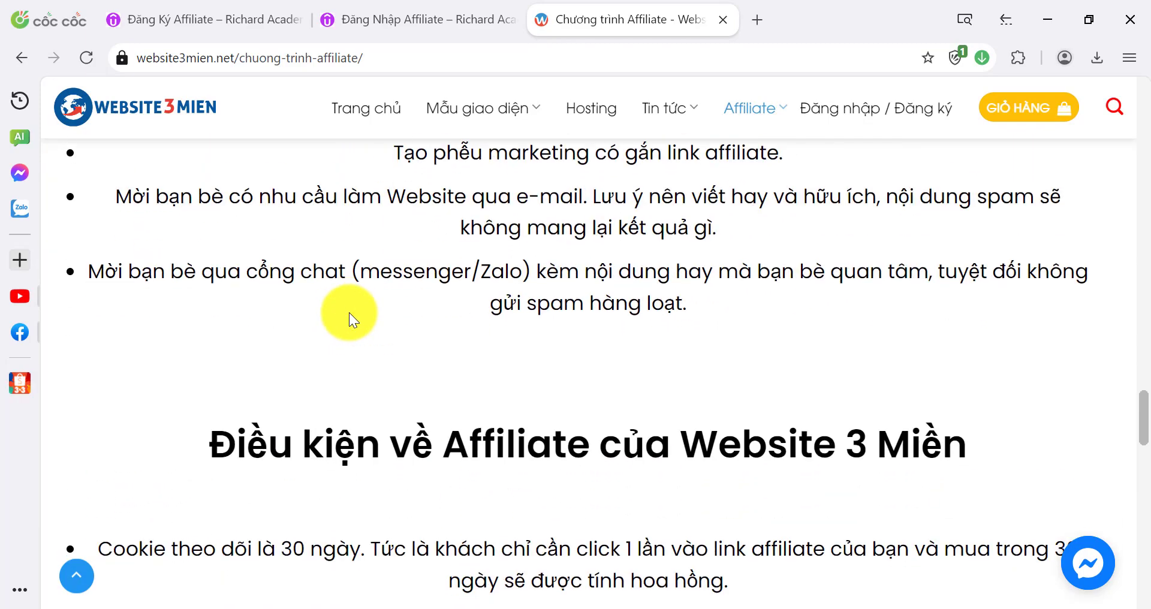
scroll(348, 312, "down", 9)
scroll(350, 312, "down", 7)
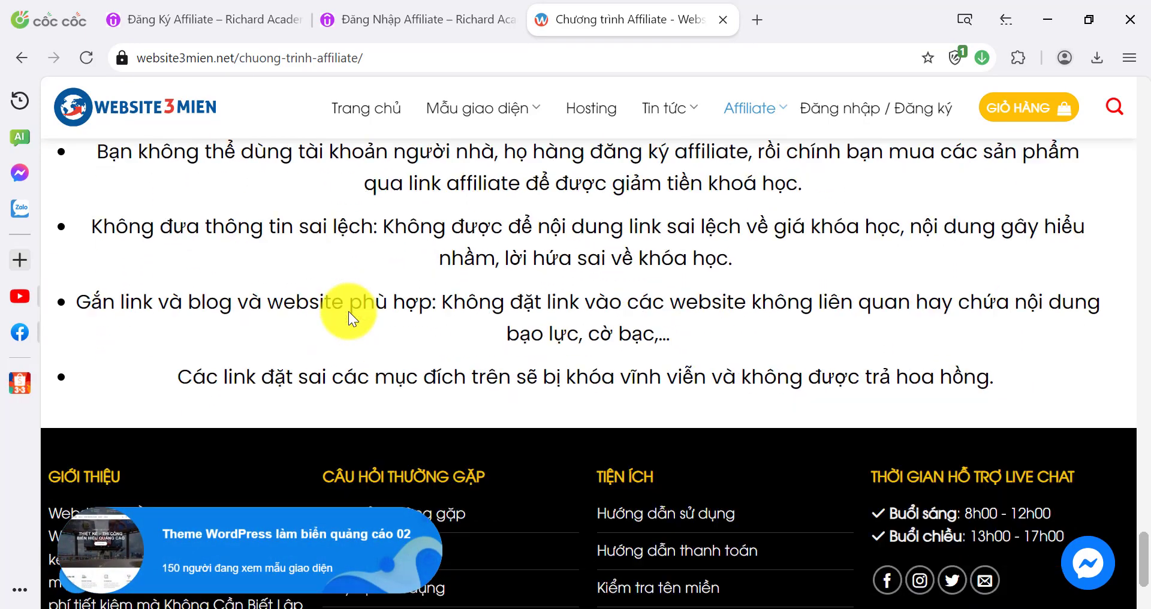
scroll(941, 266, "up", 7)
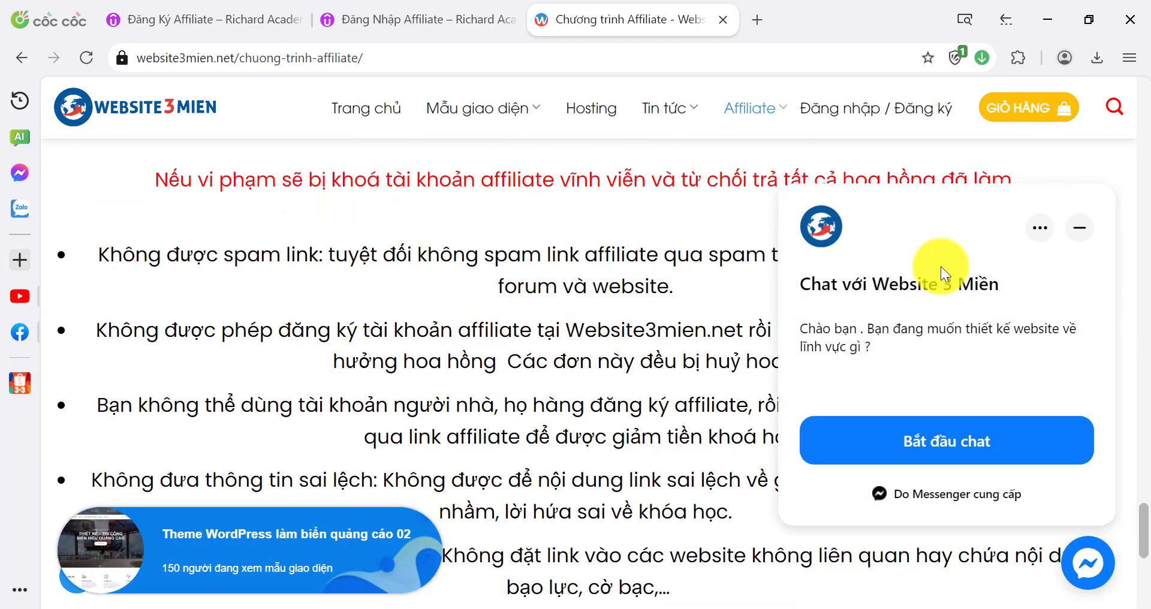
left_click(1073, 234)
scroll(783, 259, "up", 15)
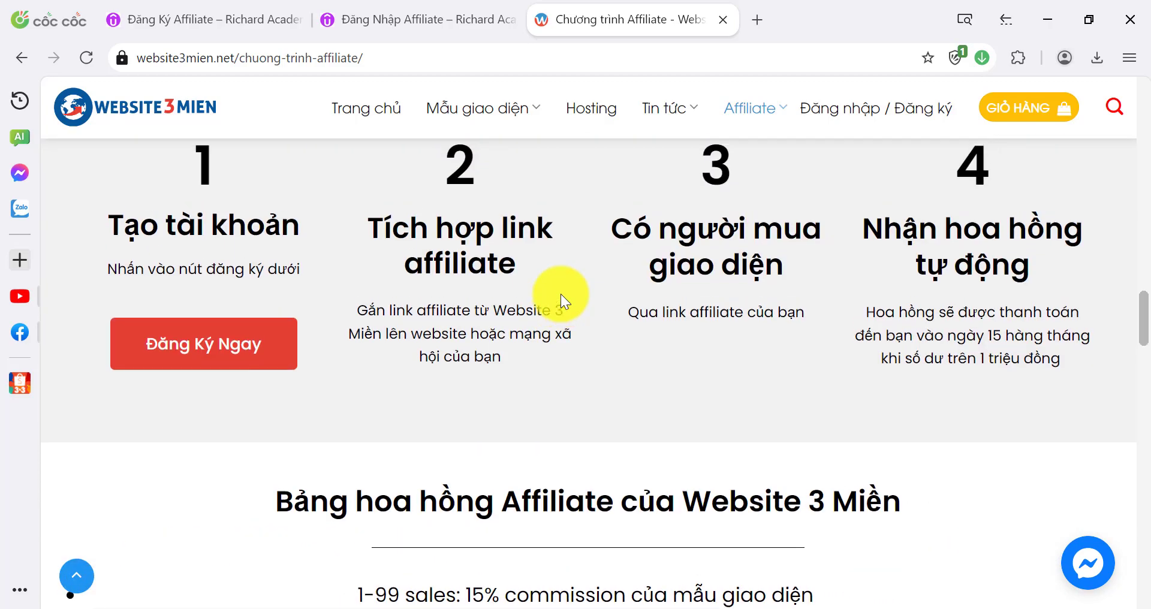
scroll(560, 293, "up", 10)
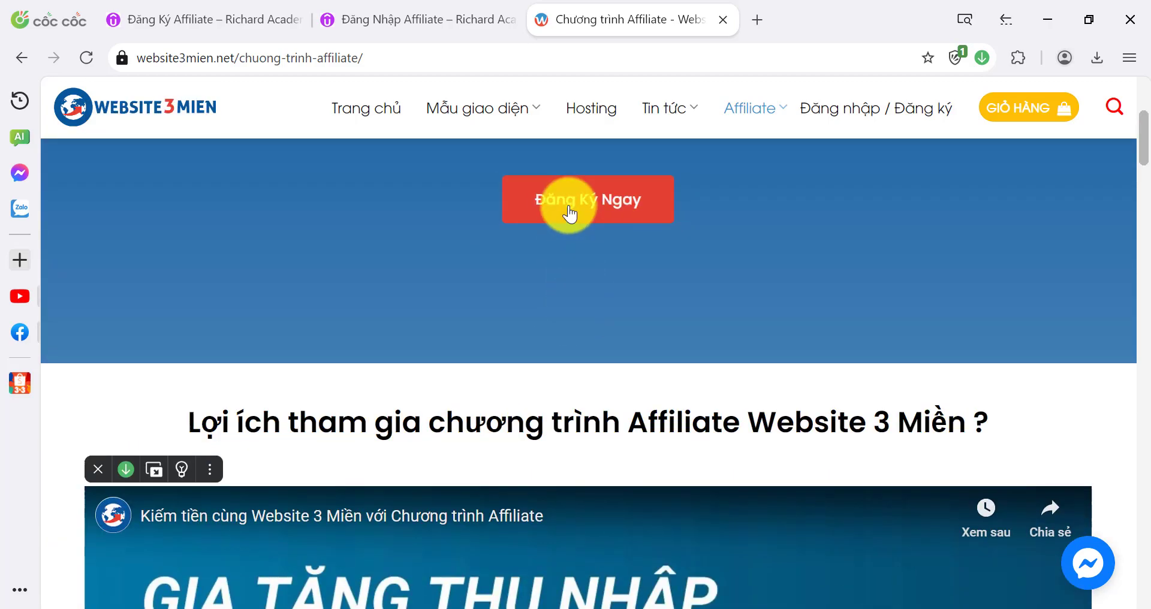
Open the site's Đăng ký Affiliate sign-up form, then return to the Richard Academy registration tab
left_click(570, 213)
scroll(560, 278, "up", 5)
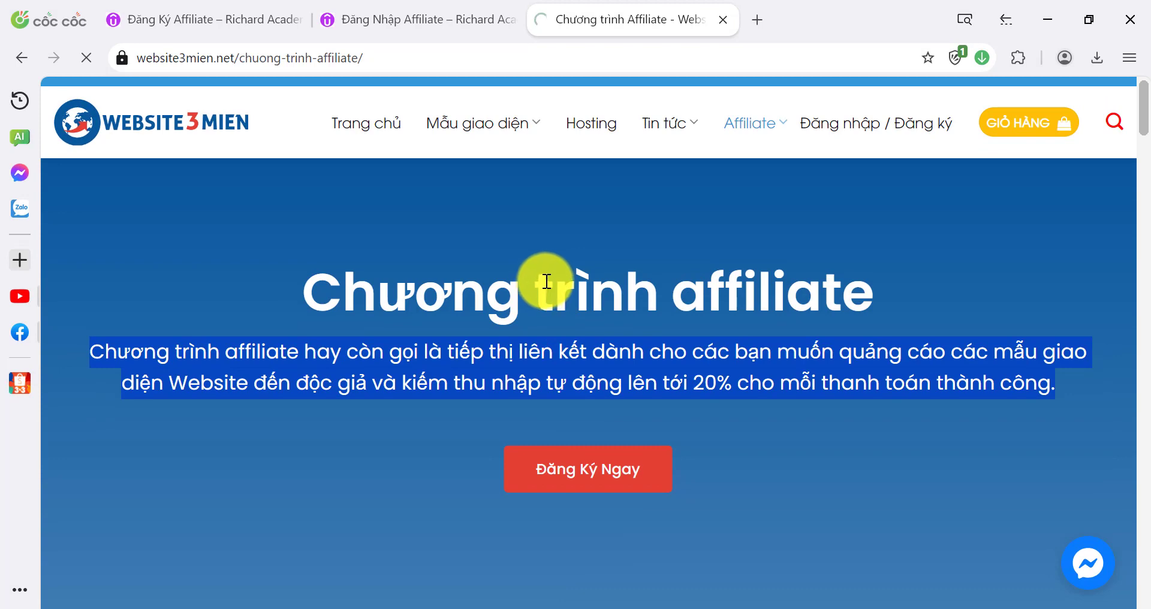
scroll(263, 334, "down", 10)
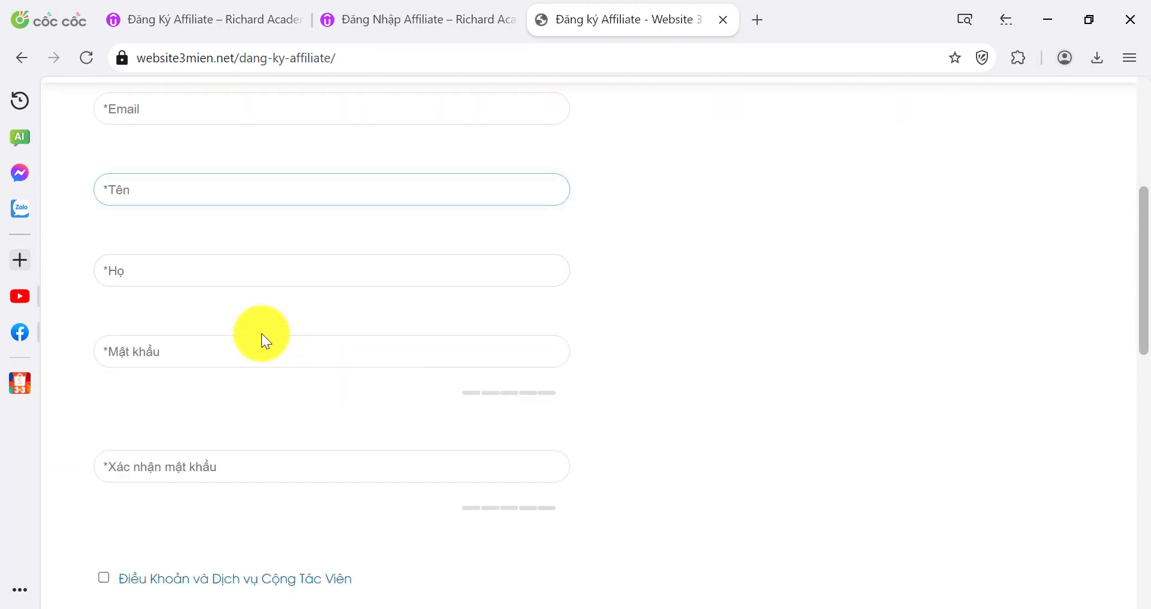
scroll(269, 341, "down", 3)
scroll(316, 313, "up", 12)
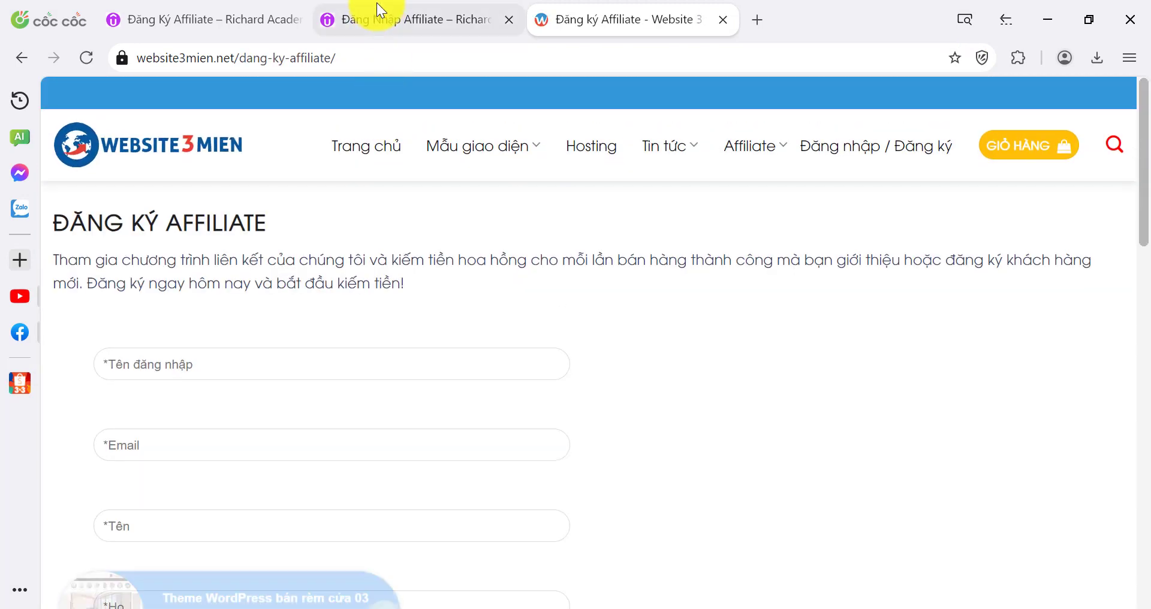
left_click(378, 12)
left_click(227, 8)
Fill in the sign-up form's username, e-mail, first-name (Tên) and last-name (Họ) fields
scroll(420, 276, "down", 6)
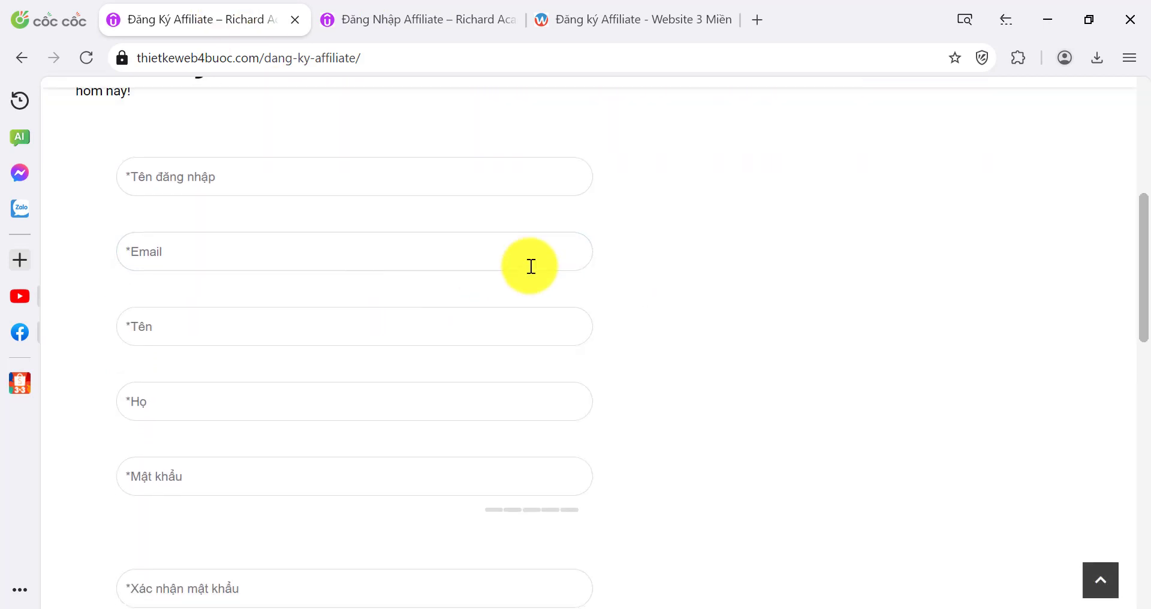
left_click(529, 267)
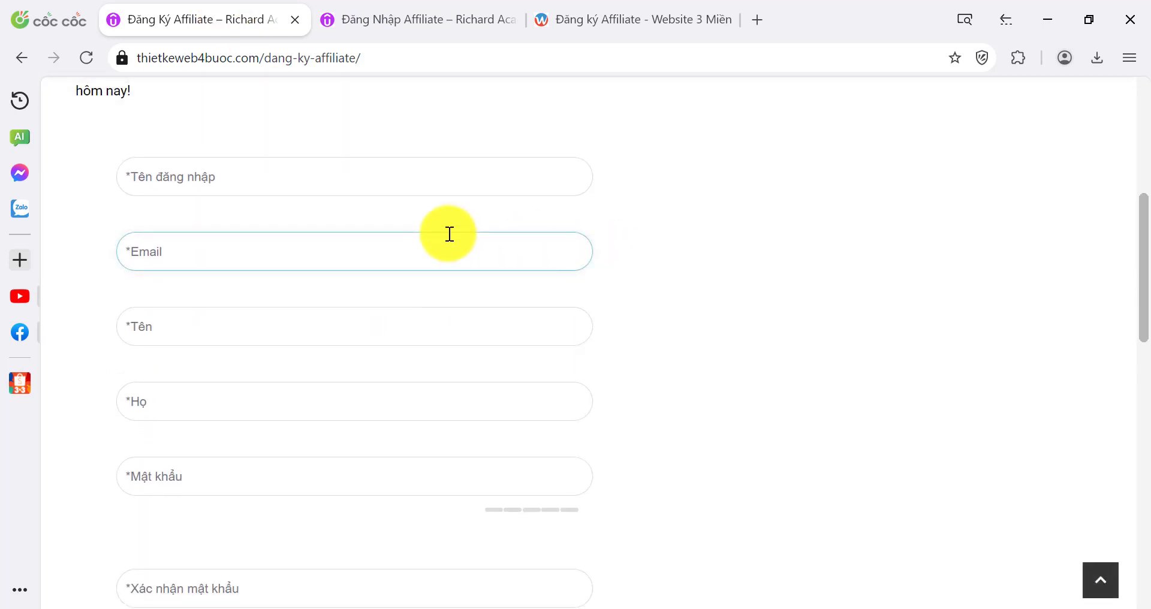
scroll(432, 234, "up", 1)
scroll(413, 234, "up", 2)
left_click(310, 318)
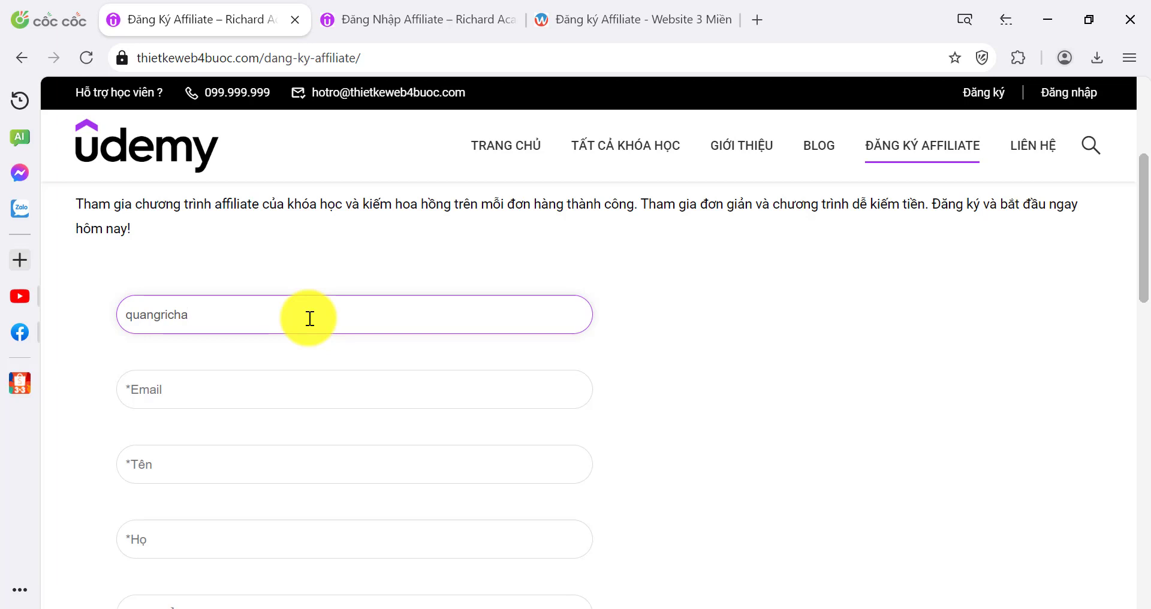
left_click(257, 394)
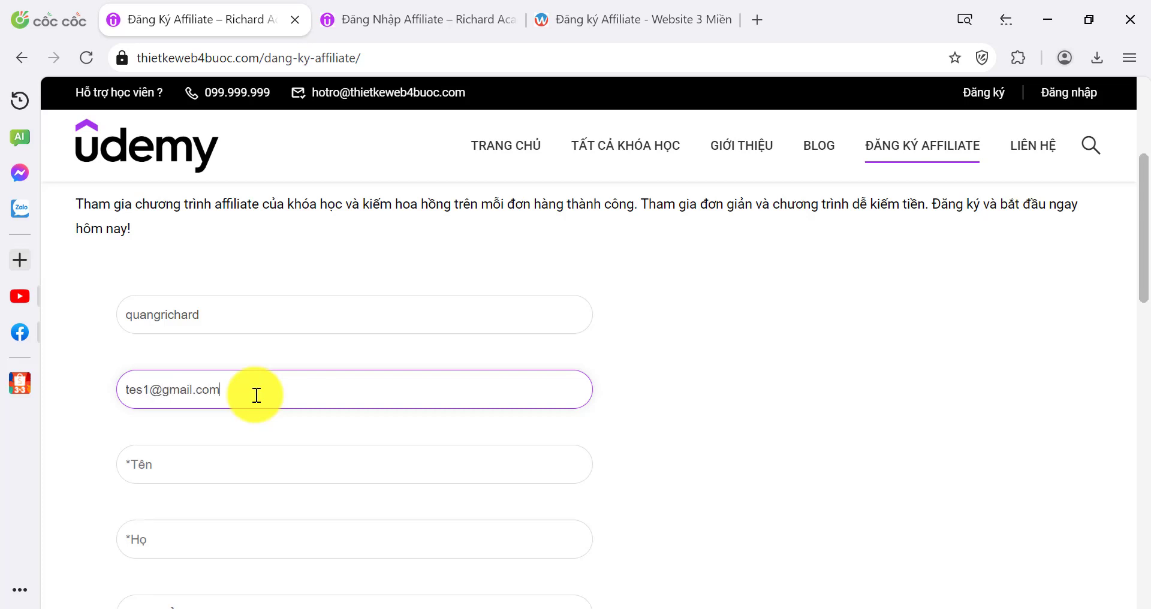
left_click(226, 457)
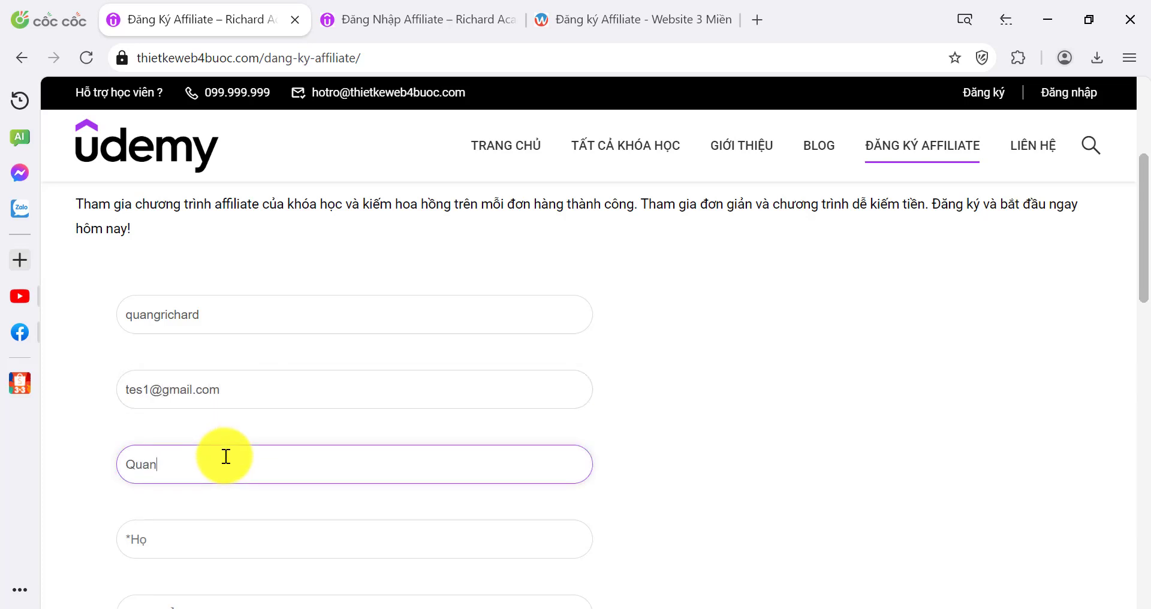
scroll(236, 460, "down", 2)
left_click(226, 408)
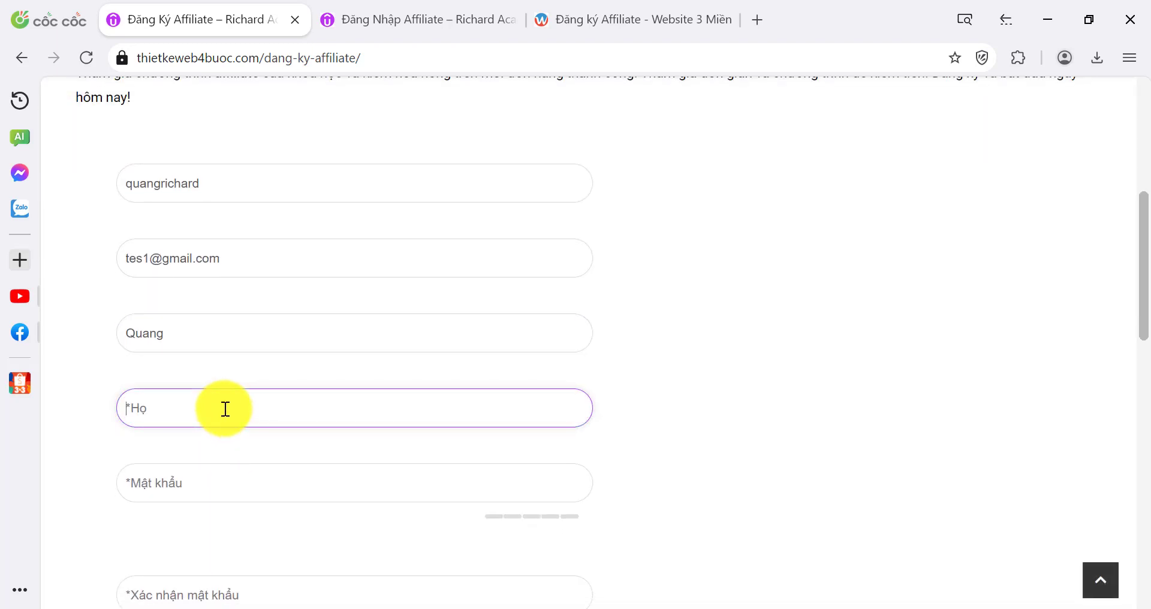
type("Richard")
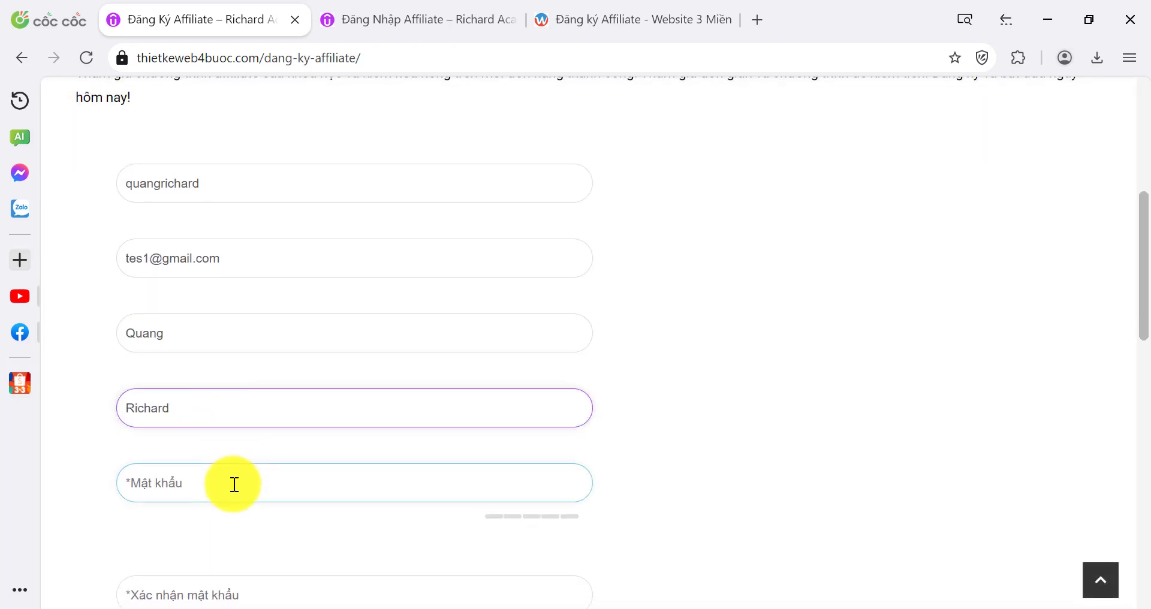
Enter and confirm the password, accept Terms&Conditions, then go to the Đăng Nhập Affiliate tab
left_click(234, 483)
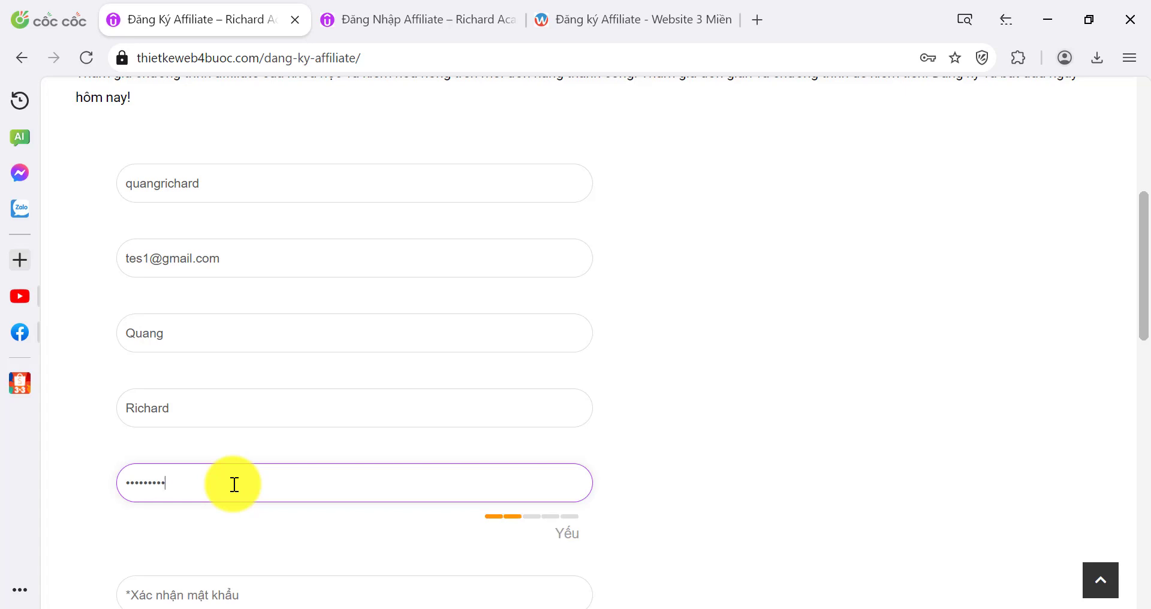
scroll(235, 483, "down", 2)
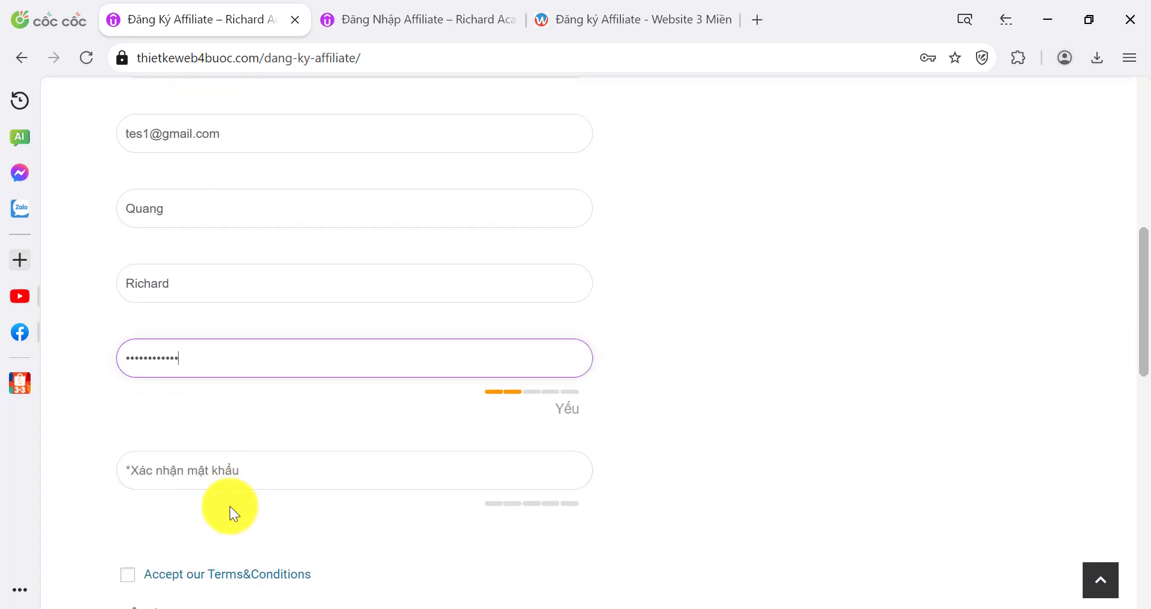
left_click(214, 455)
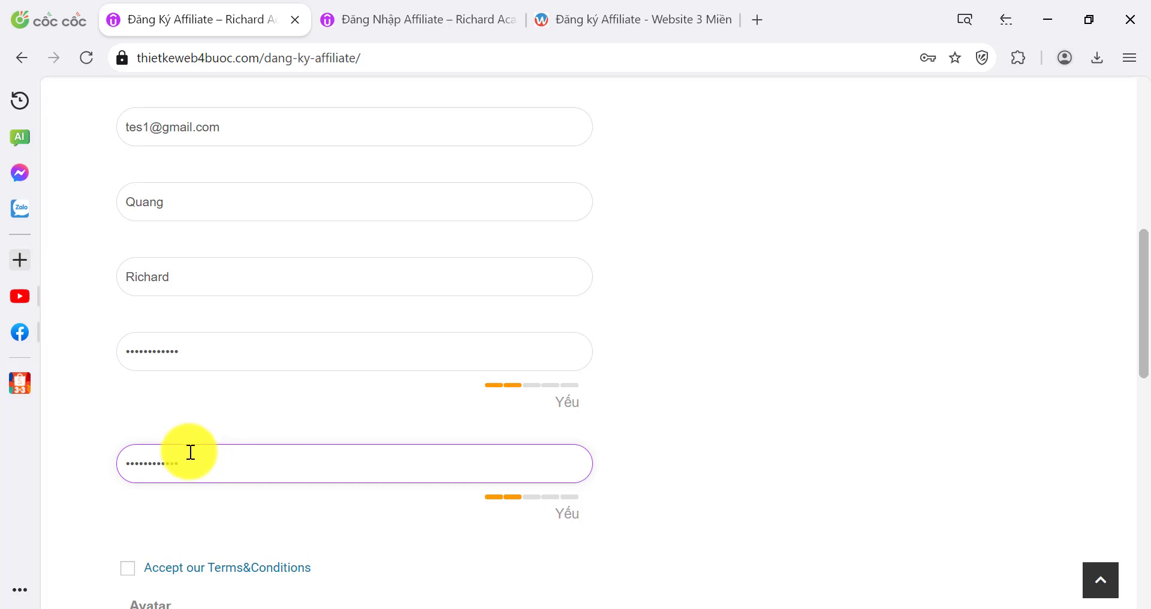
scroll(174, 453, "down", 2)
left_click(129, 439)
scroll(179, 485, "down", 3)
scroll(203, 524, "down", 1)
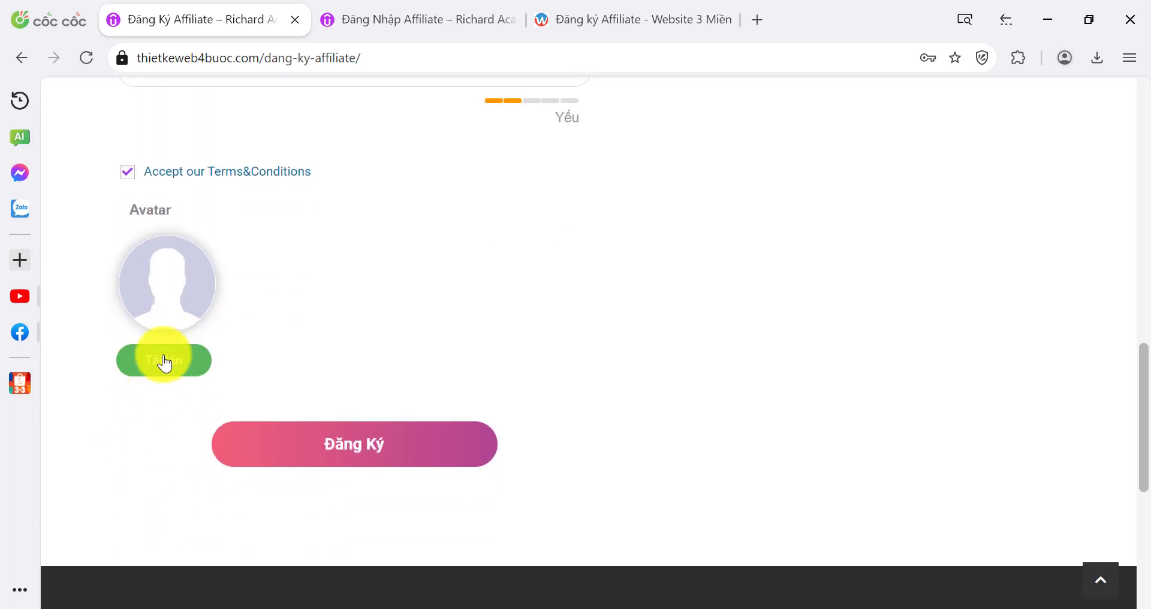
scroll(192, 375, "down", 2)
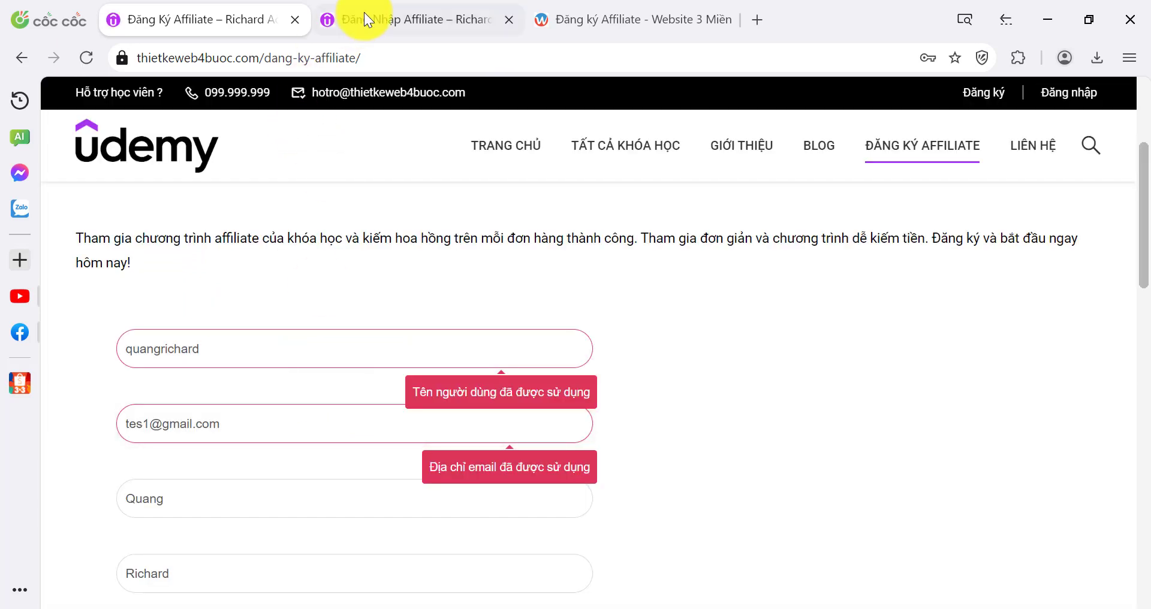
left_click(364, 12)
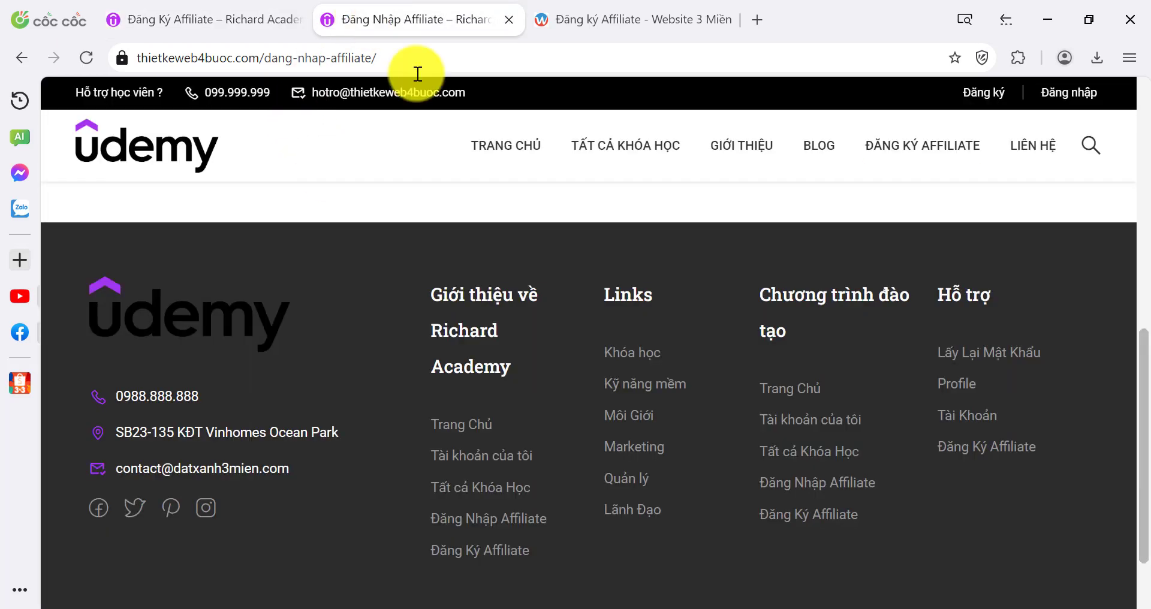
Log in as the new affiliate with Tự động đăng nhập ticked and save the password
scroll(383, 256, "up", 5)
left_click(230, 346)
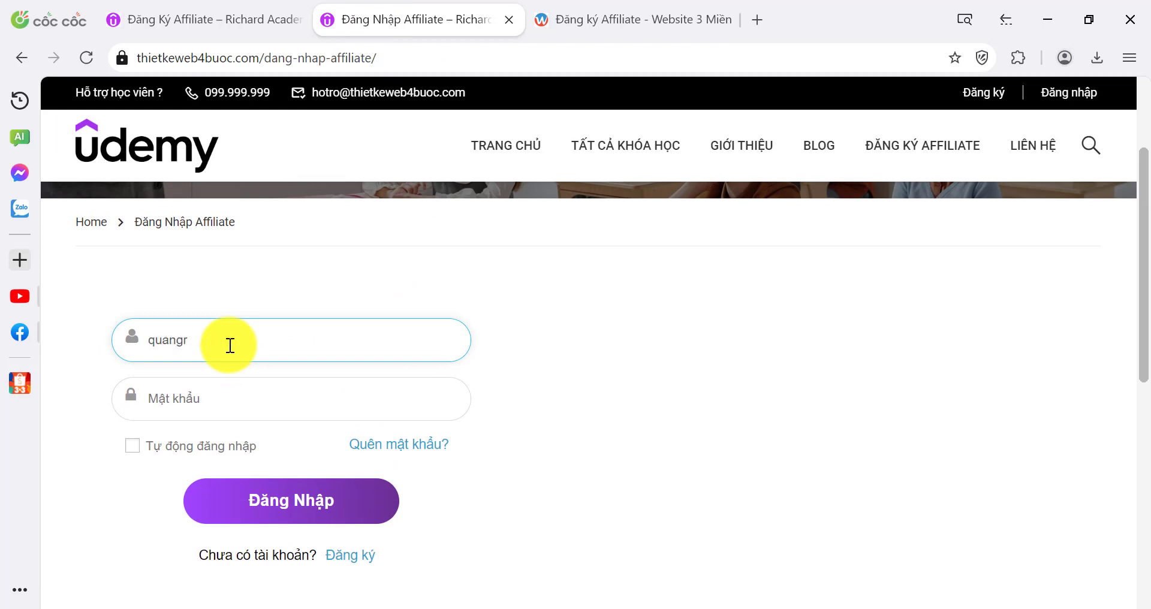
left_click(233, 394)
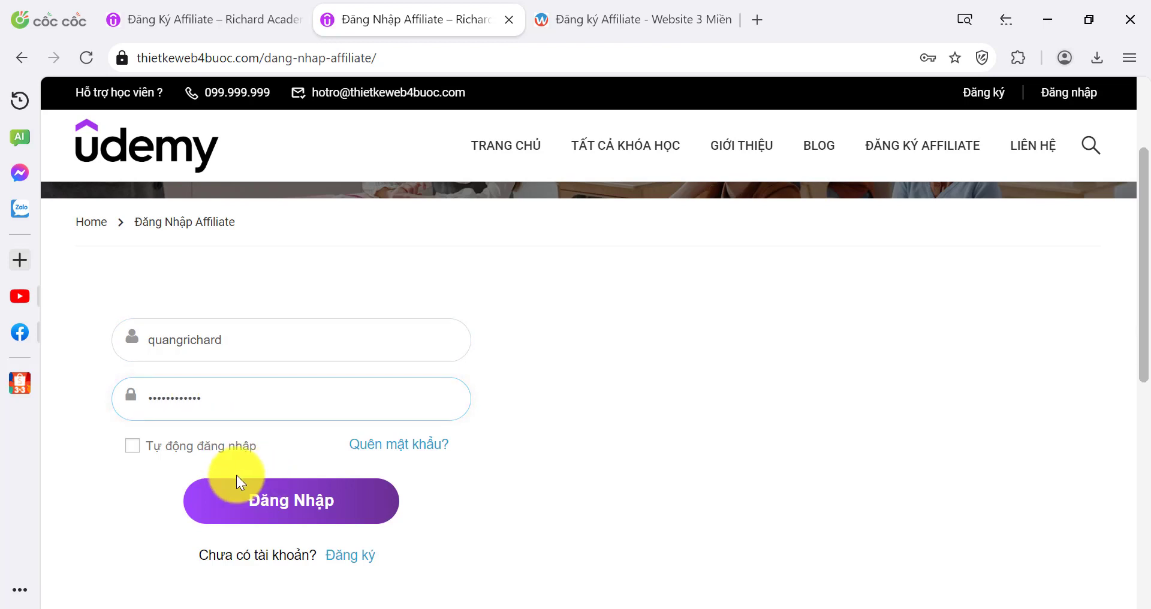
left_click(133, 446)
left_click(281, 509)
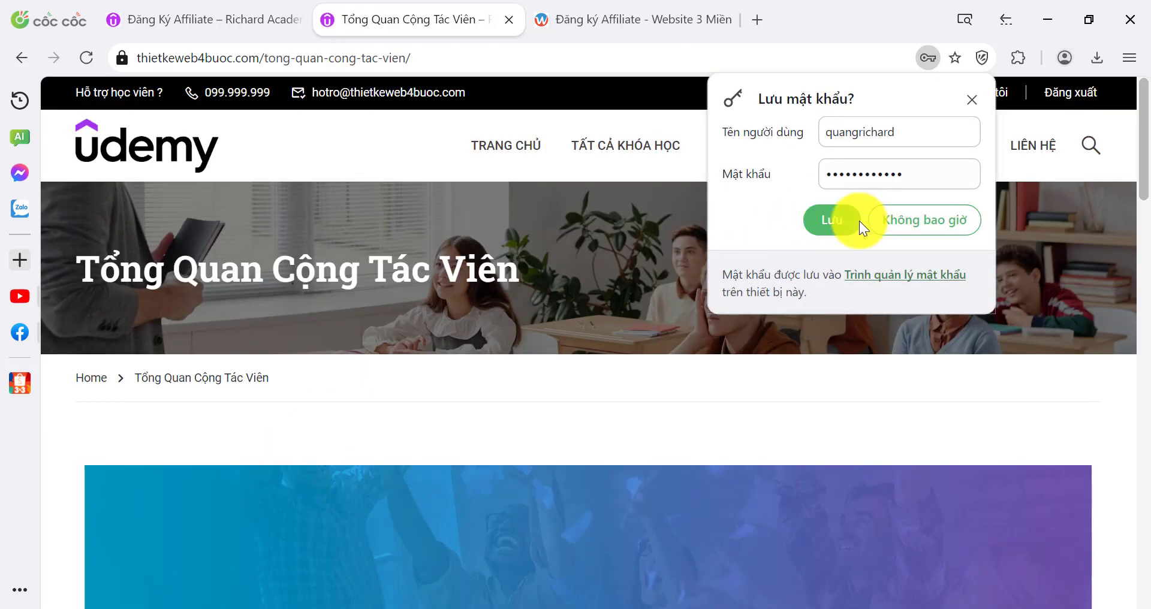
left_click(838, 217)
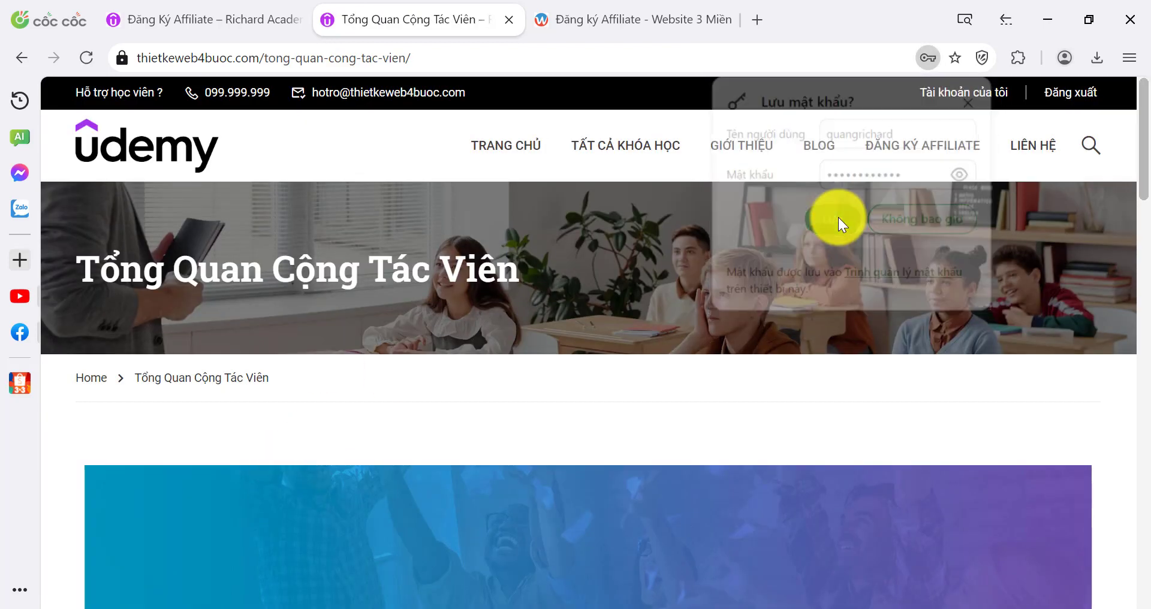
Review the dashboard's 0 referrals and 0VND, then open Tiếp thị > Lấy Link Affiliate
scroll(499, 290, "down", 2)
scroll(498, 289, "down", 5)
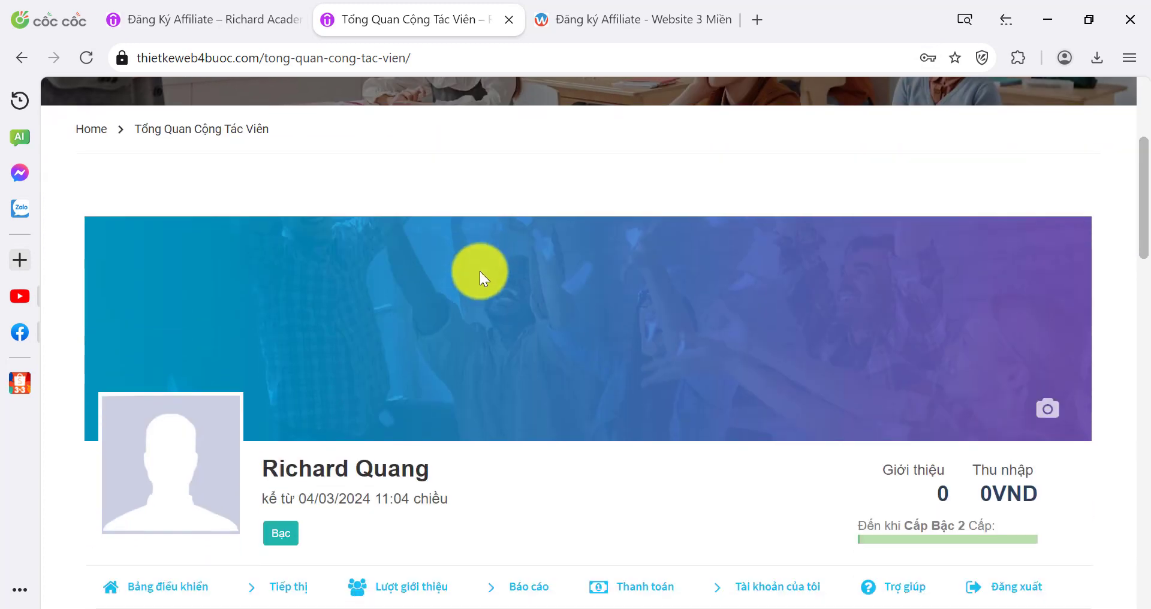
scroll(484, 285, "up", 7)
scroll(423, 270, "down", 4)
scroll(416, 297, "down", 5)
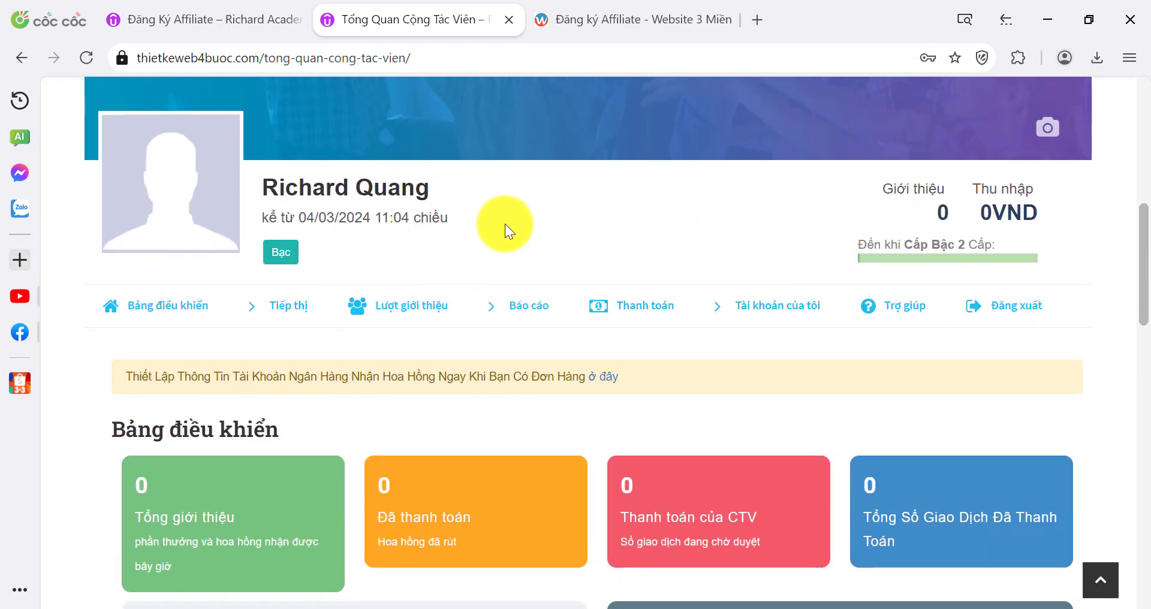
scroll(519, 223, "down", 6)
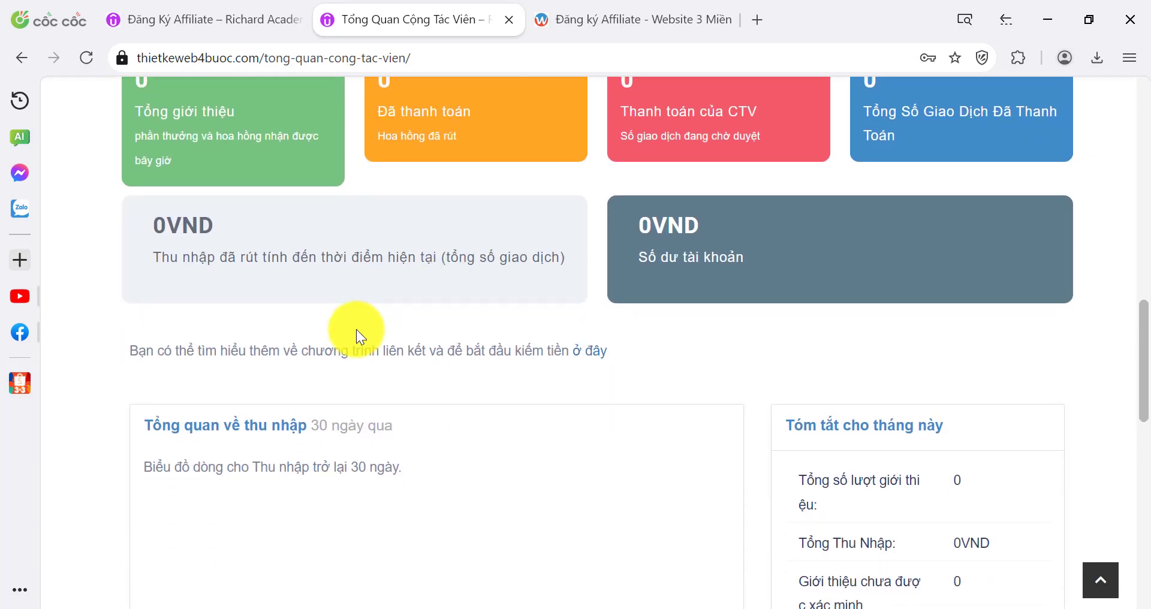
scroll(358, 330, "down", 2)
scroll(381, 354, "down", 4)
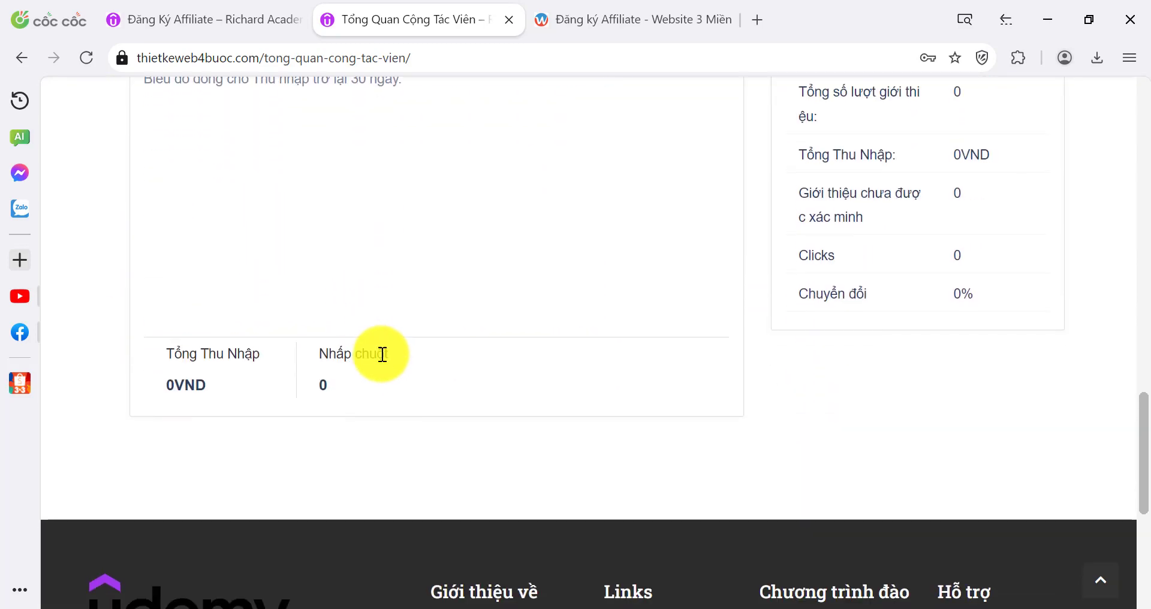
scroll(354, 359, "up", 10)
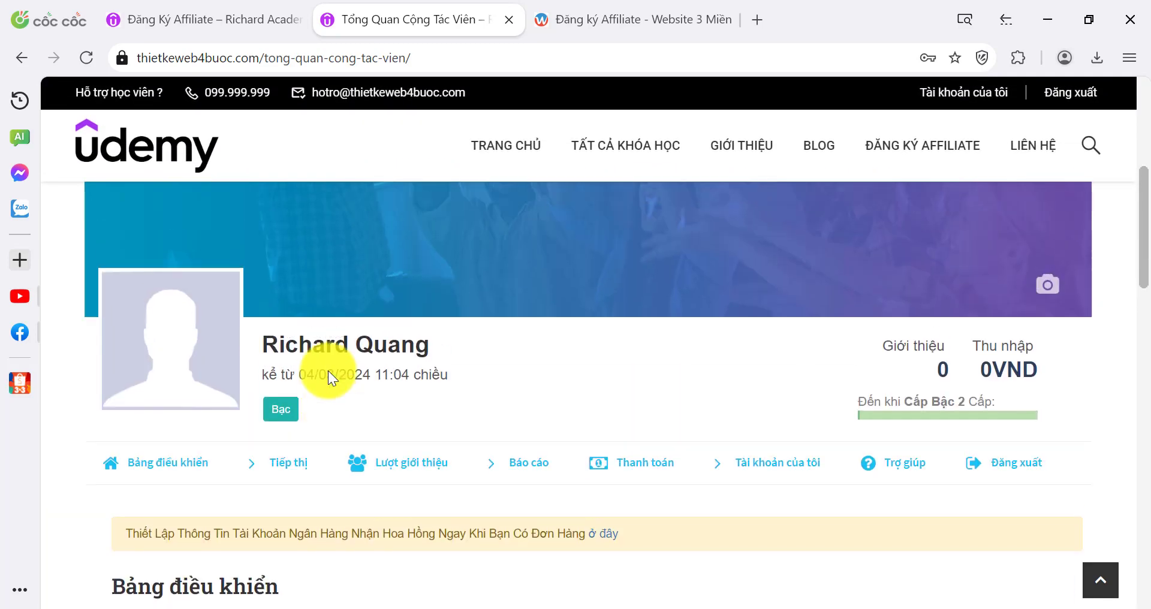
scroll(303, 364, "down", 4)
left_click(263, 233)
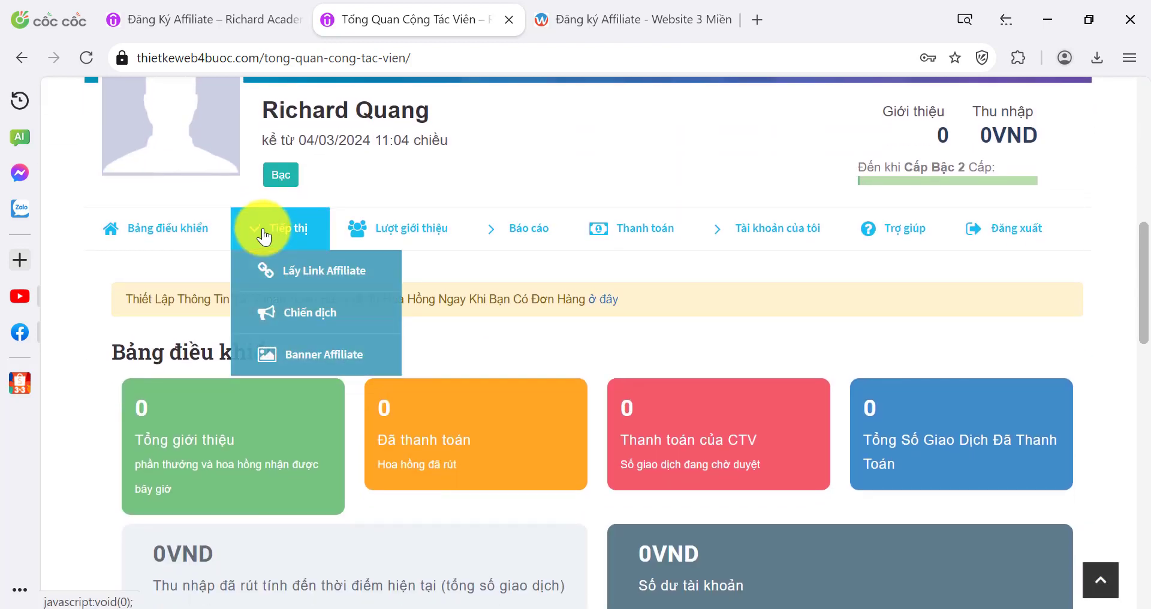
left_click(311, 267)
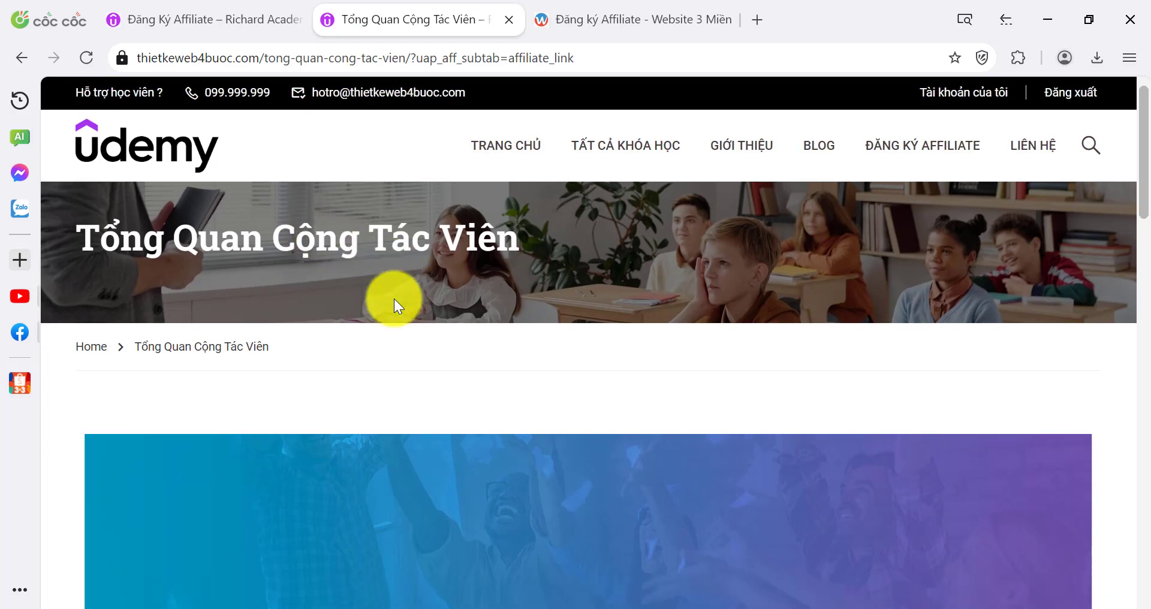
Select the default affiliate link and check the campaign list, leaving no campaign chosen
scroll(394, 298, "down", 5)
scroll(478, 357, "down", 2)
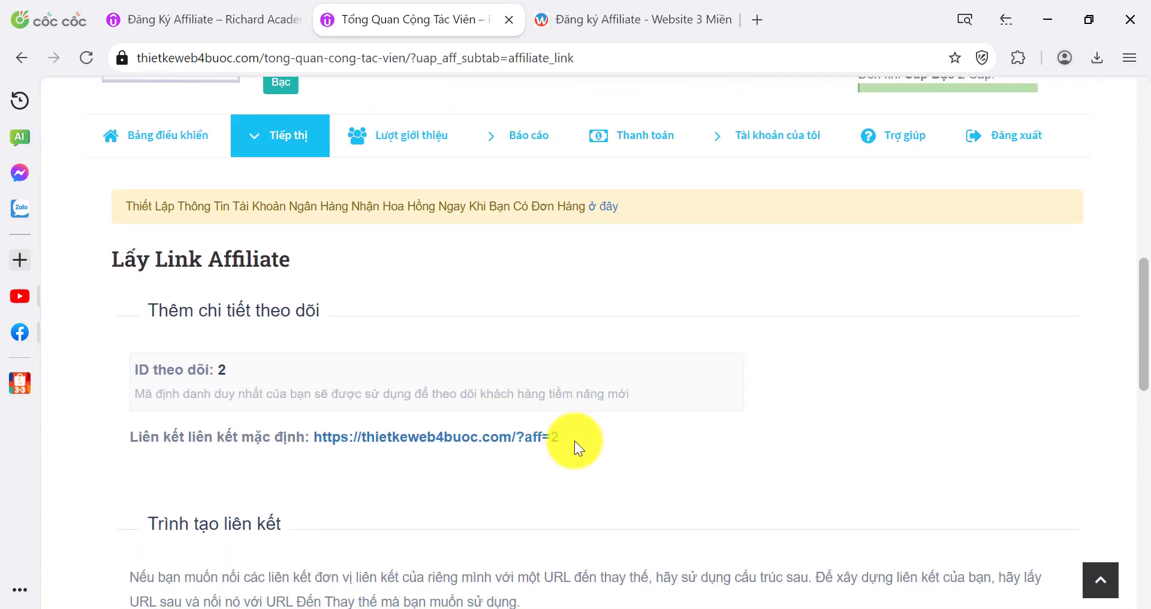
left_click_drag(568, 439, 332, 443)
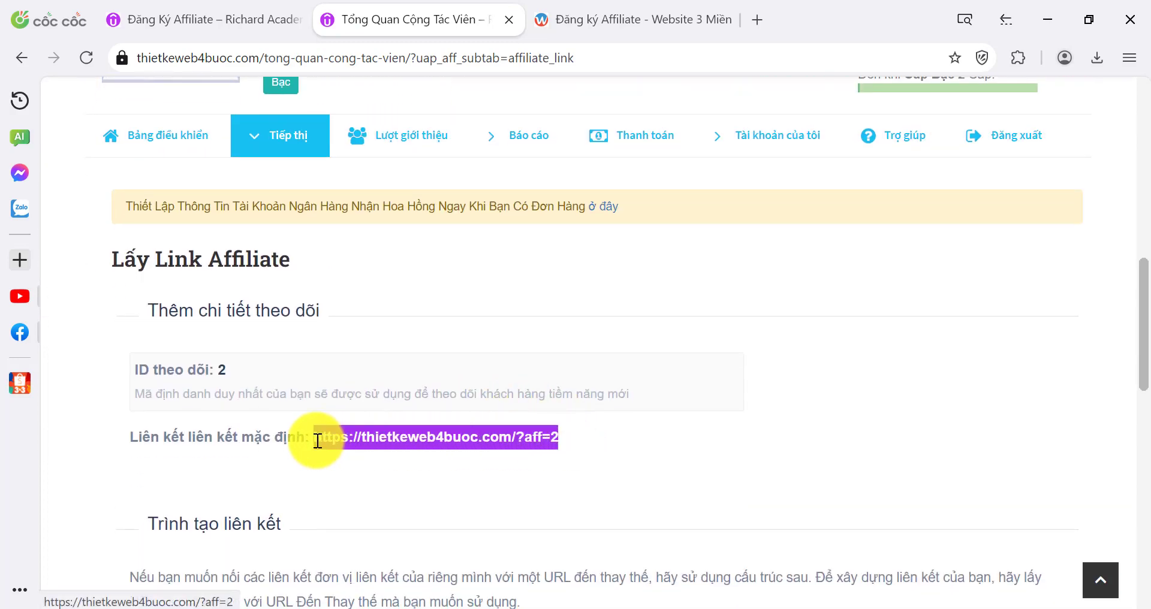
scroll(390, 372, "down", 4)
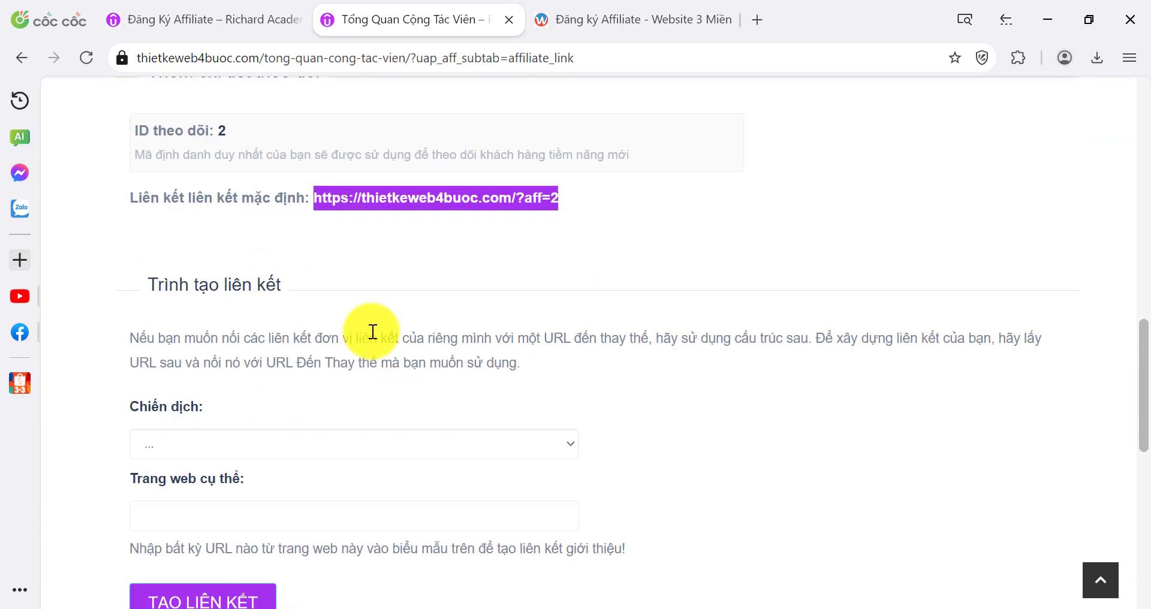
scroll(373, 331, "down", 1)
left_click(282, 418)
left_click(281, 418)
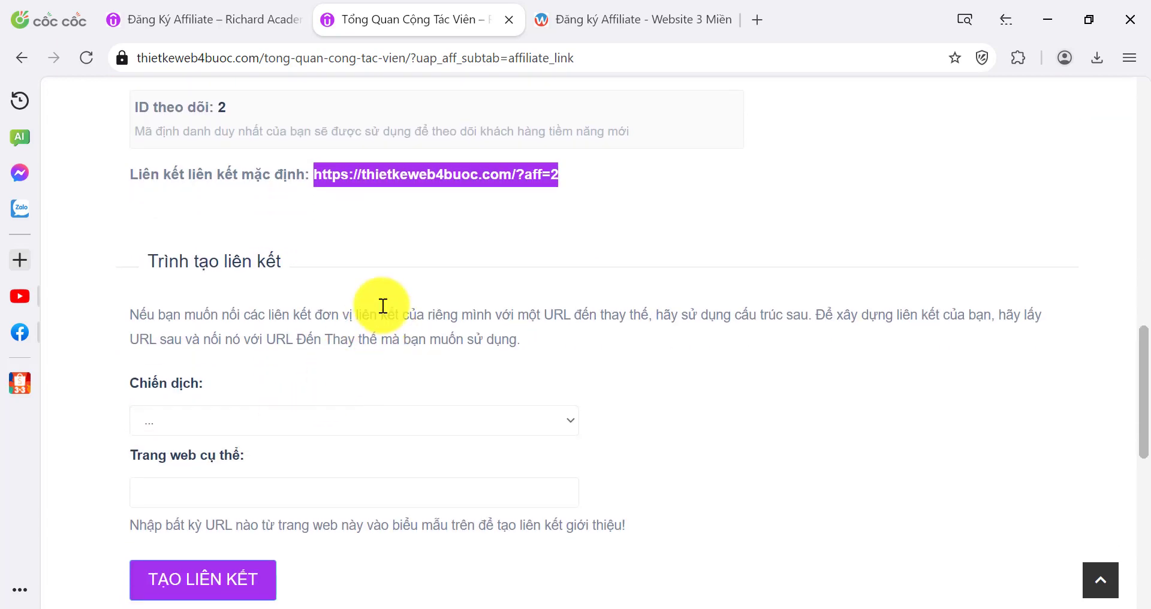
scroll(441, 288, "up", 5)
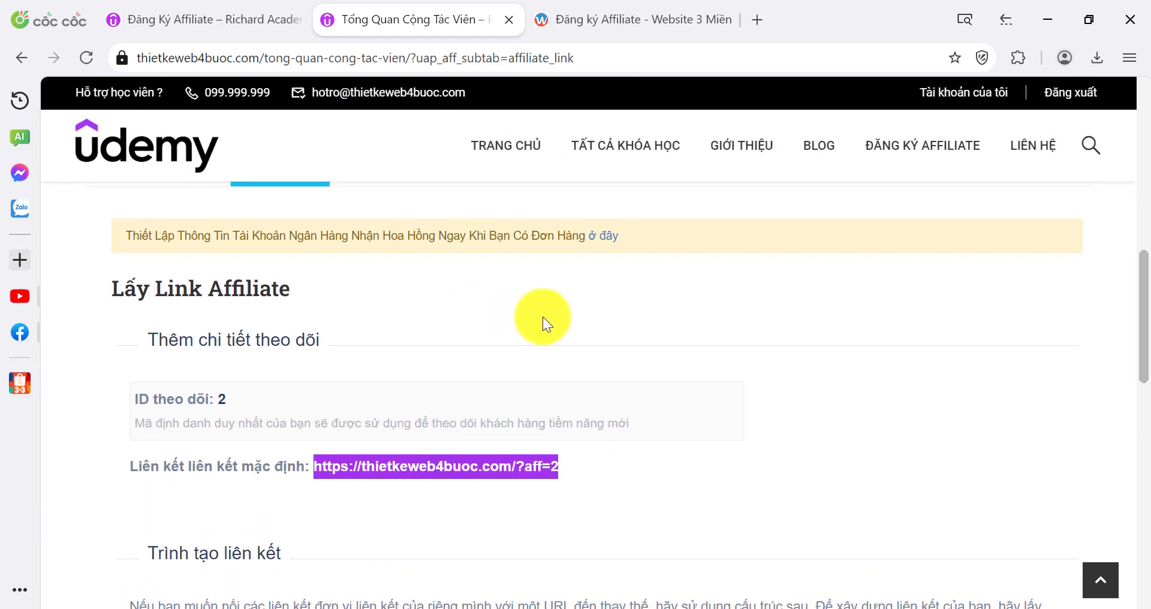
Load the ?aff=2 link in an incognito window, confirm the homepage opens, then minimize it
key("ctrl+shift+n")
key("Return")
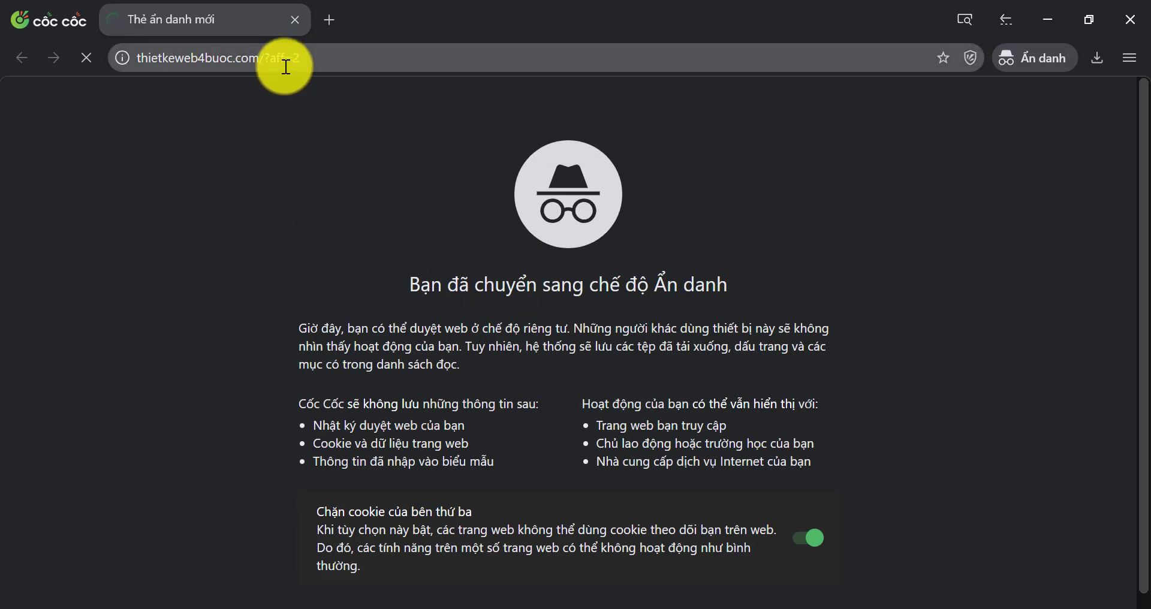
left_click(266, 59)
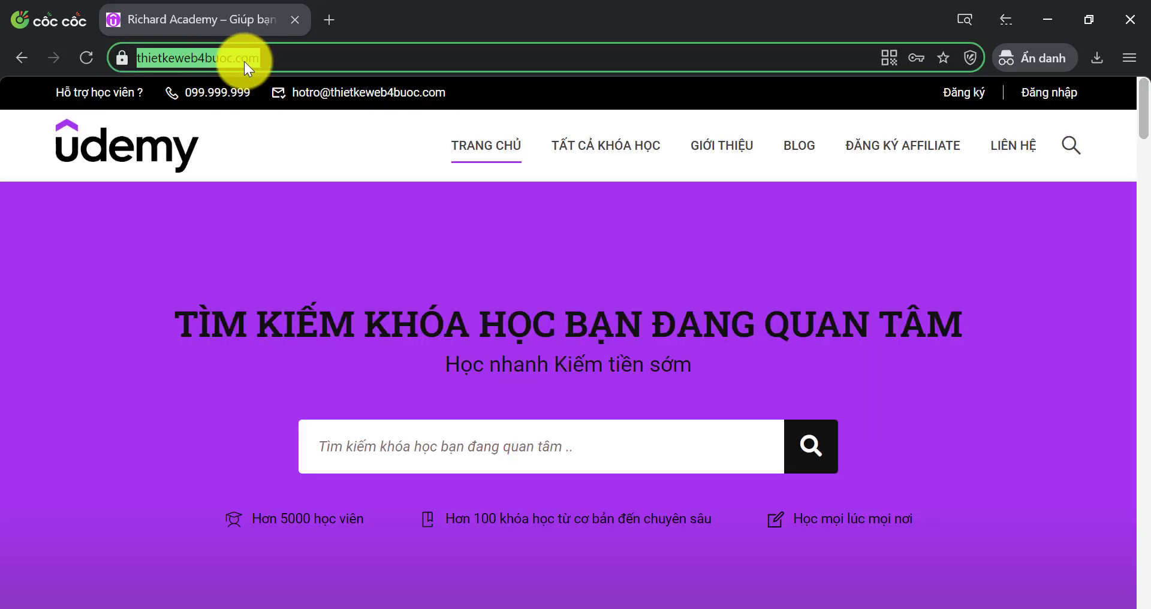
left_click(1052, 7)
scroll(386, 239, "up", 5)
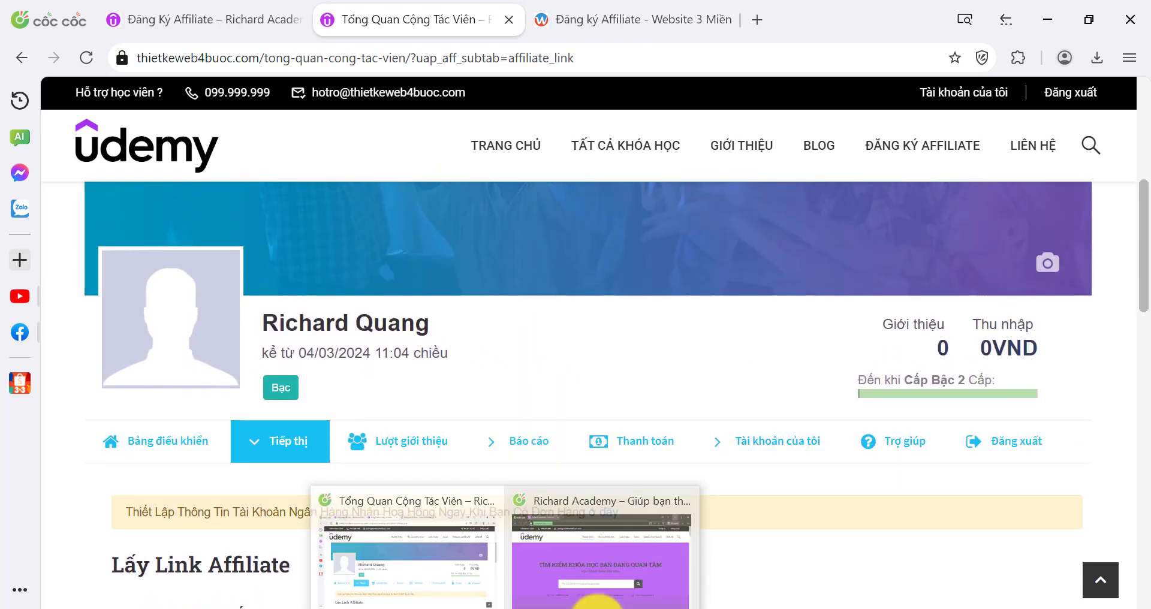
mouse_move(640, 606)
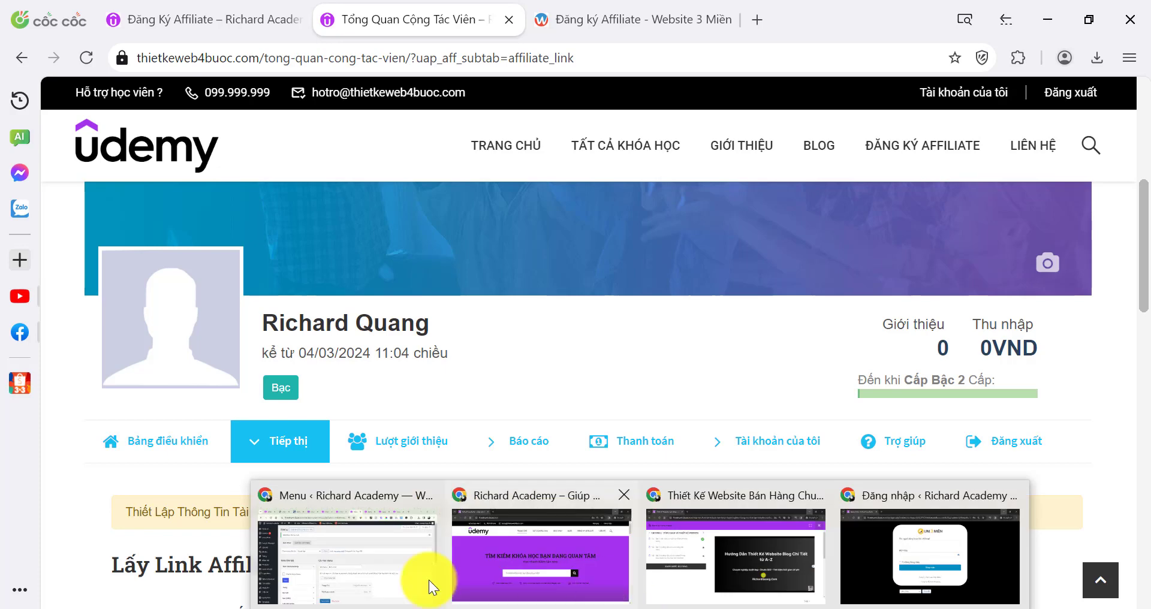
Return to the Ultimate Affiliate Pro Mẫu Đăng Ký page and scroll through its settings
left_click(382, 555)
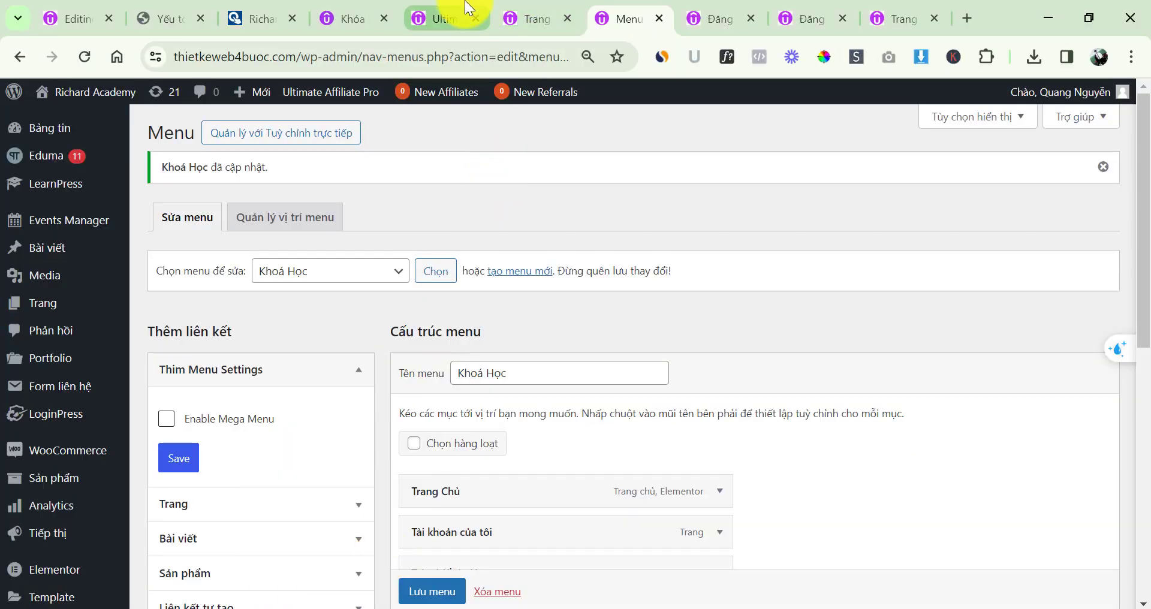
left_click(466, 7)
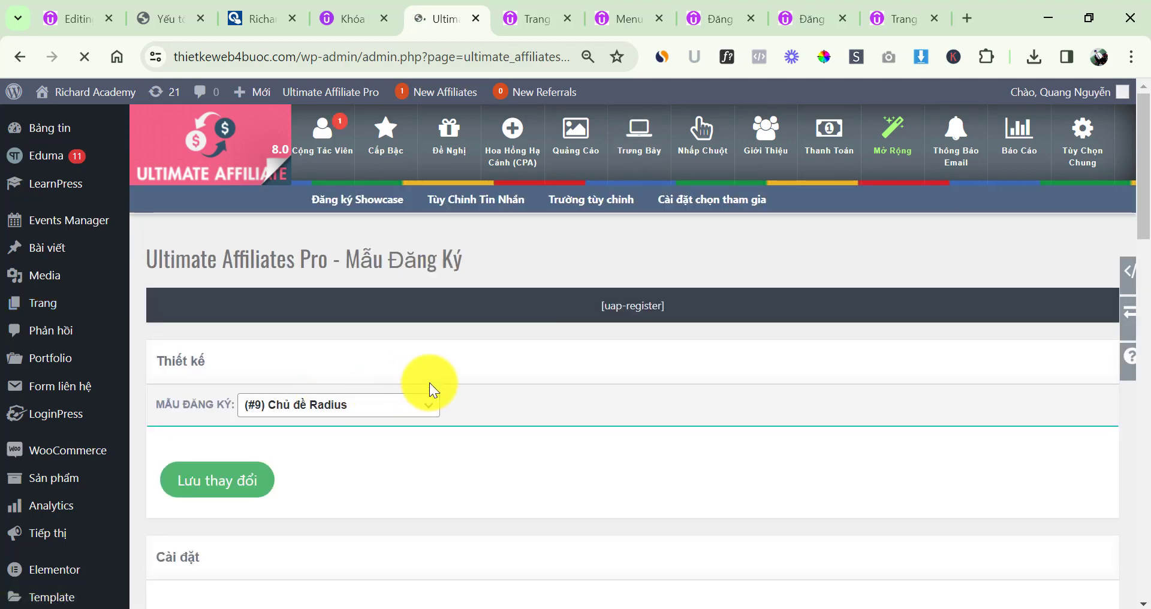
scroll(431, 385, "down", 5)
scroll(607, 361, "down", 10)
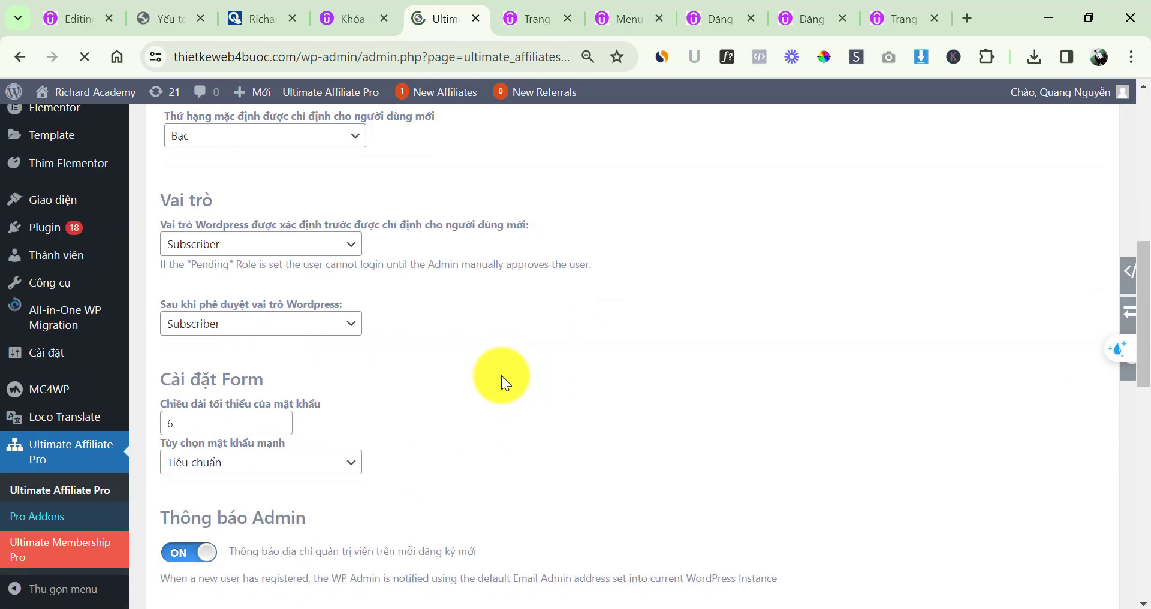
scroll(555, 360, "up", 4)
scroll(447, 365, "up", 3)
scroll(411, 378, "down", 12)
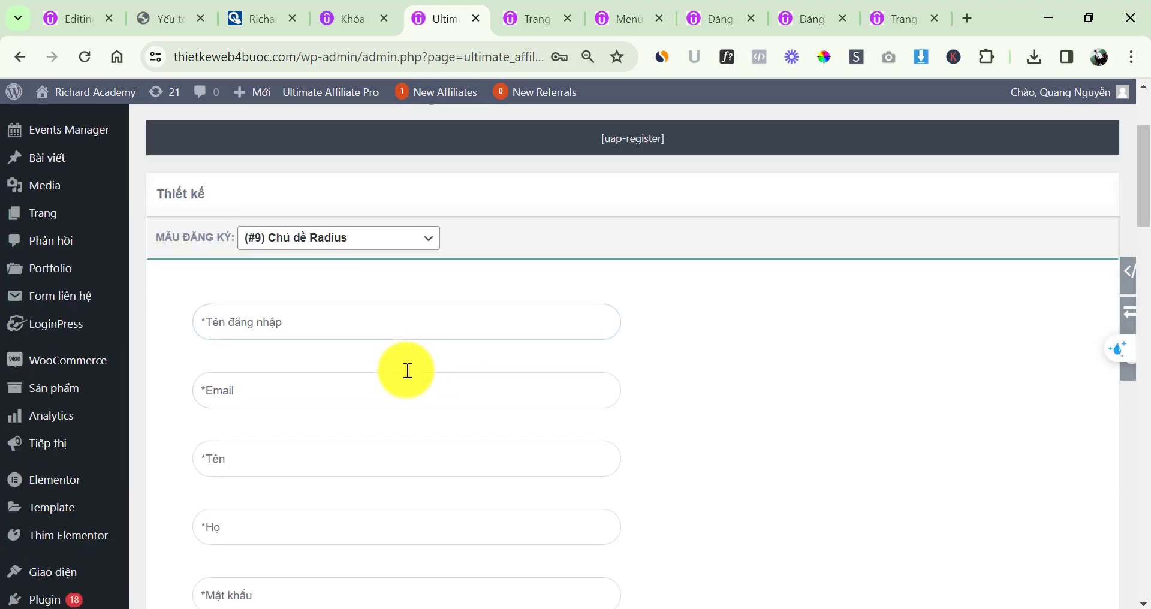
scroll(509, 396, "down", 3)
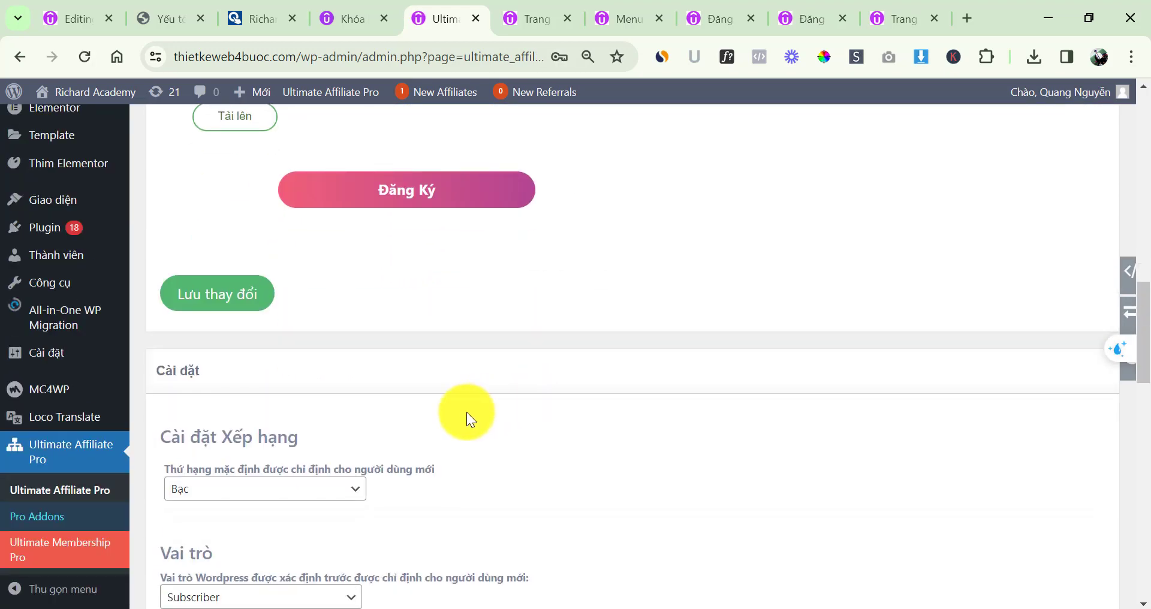
scroll(503, 396, "down", 3)
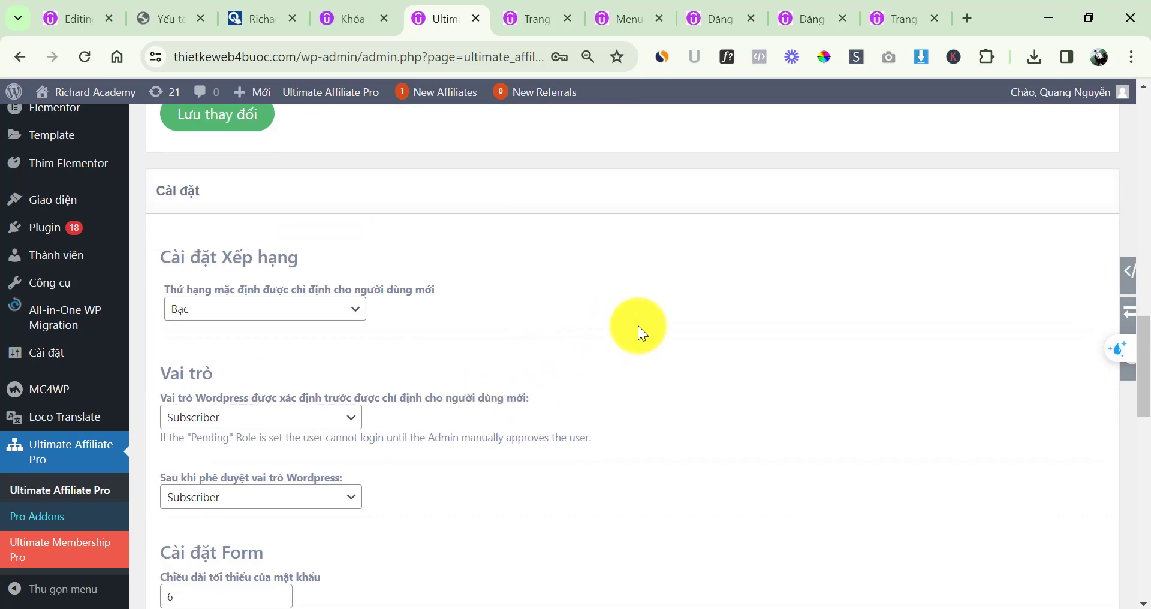
scroll(550, 352, "down", 2)
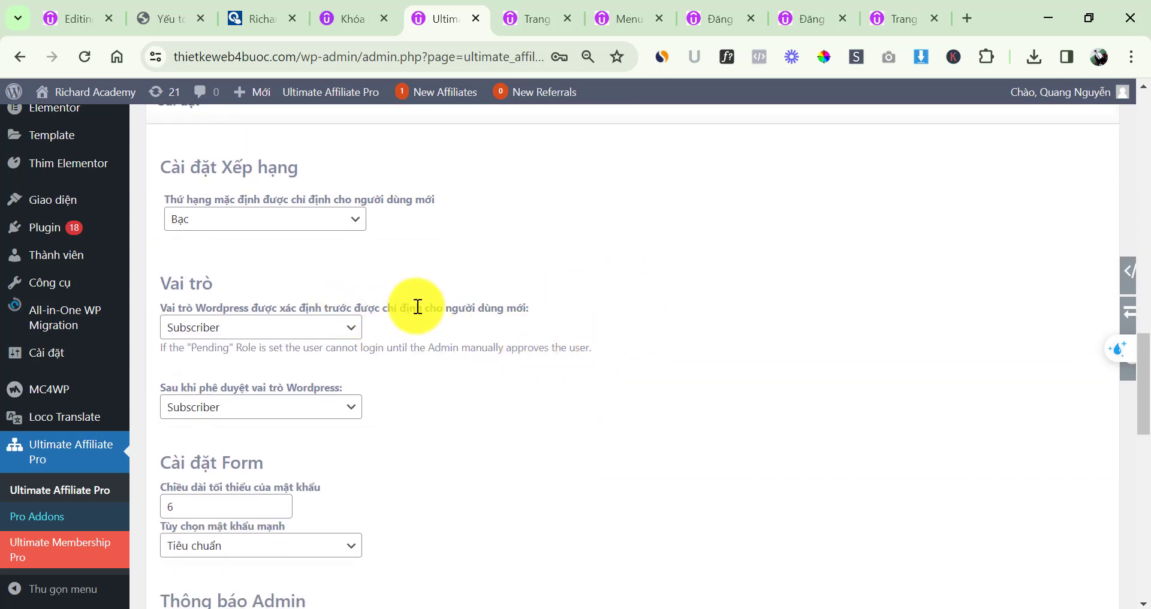
Check the Vai trò role options and keep Subscriber as the new-user role
left_click(284, 331)
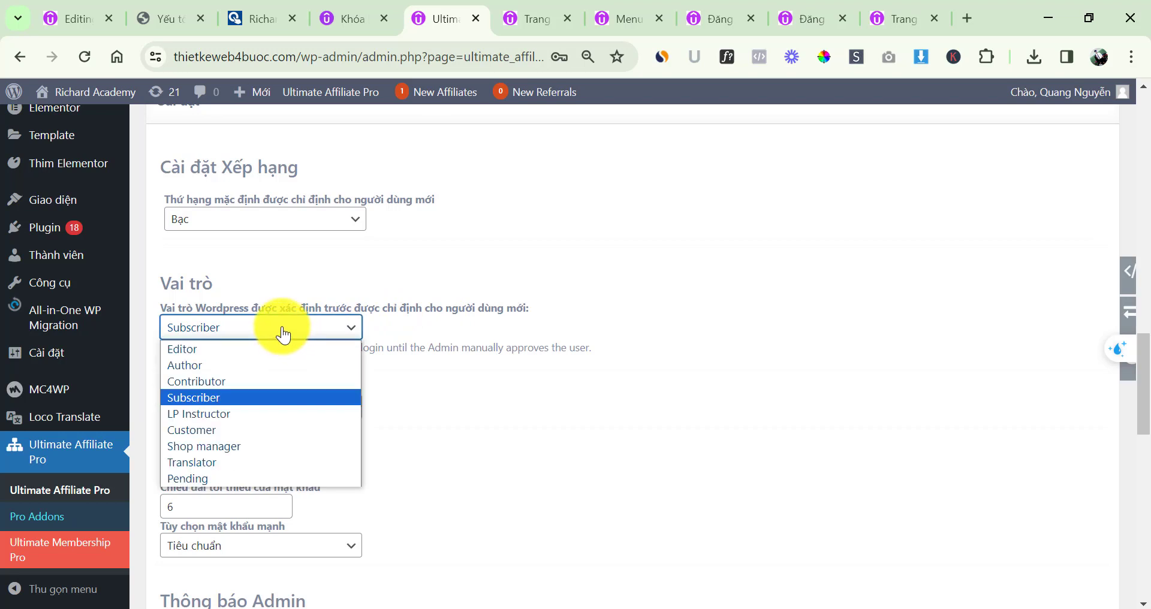
left_click(284, 330)
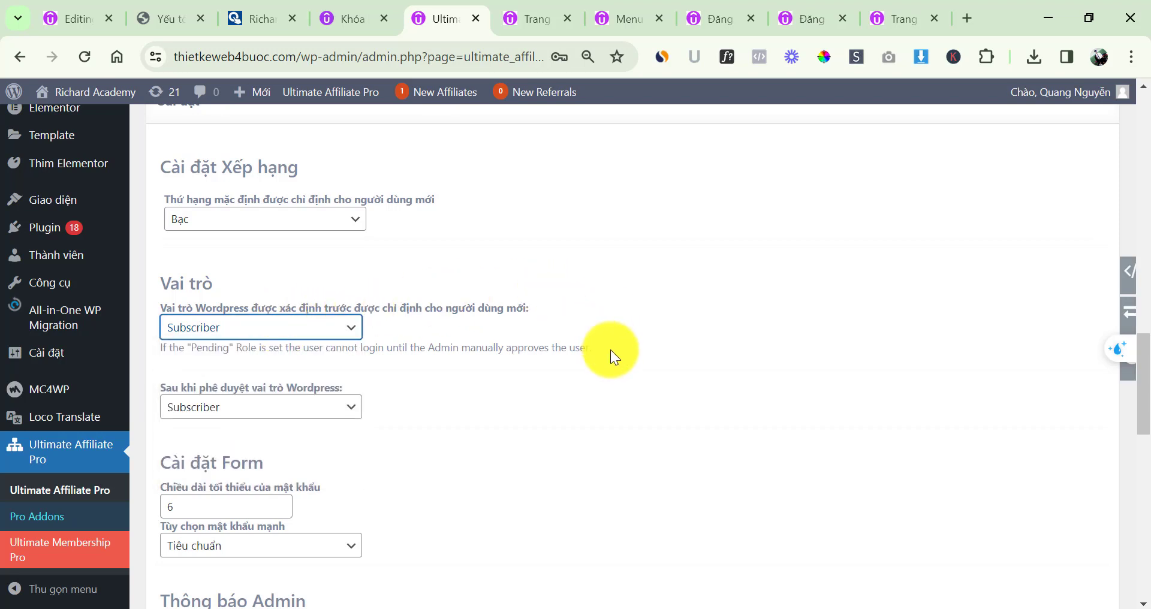
scroll(497, 362, "up", 6)
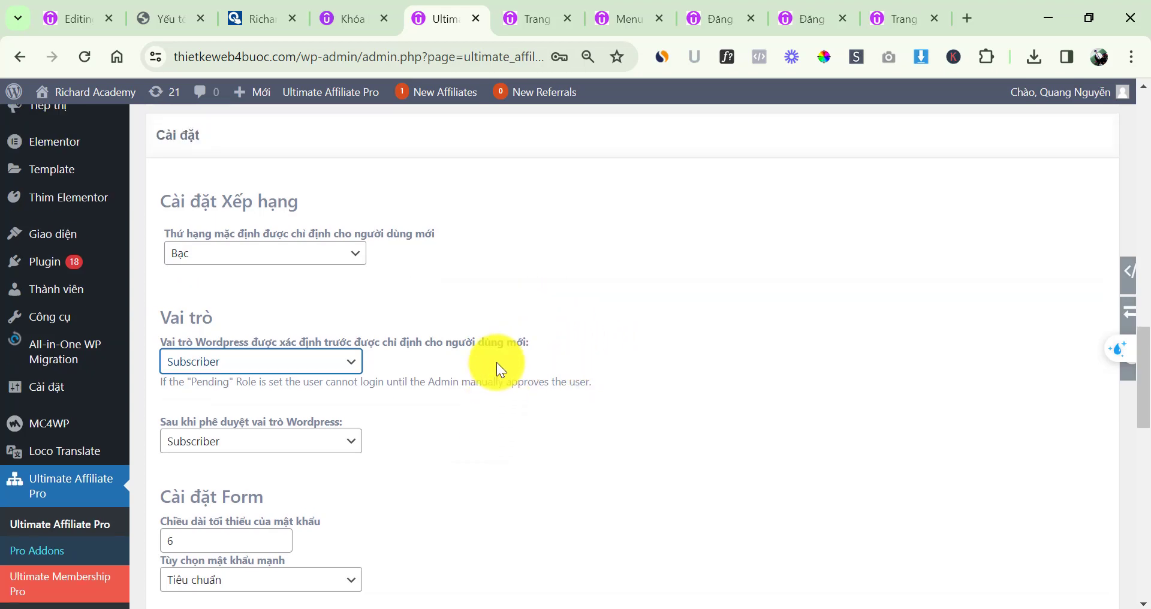
scroll(493, 361, "up", 13)
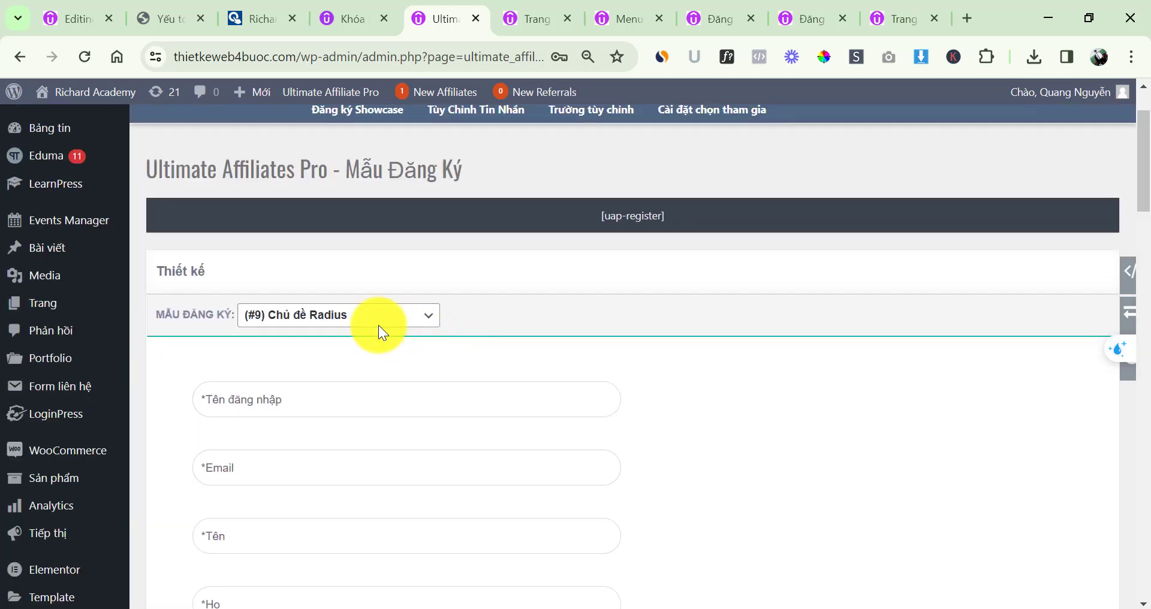
Preview the registration form in the #14 Ultimate Member and #10 BootStrap templates
left_click(308, 313)
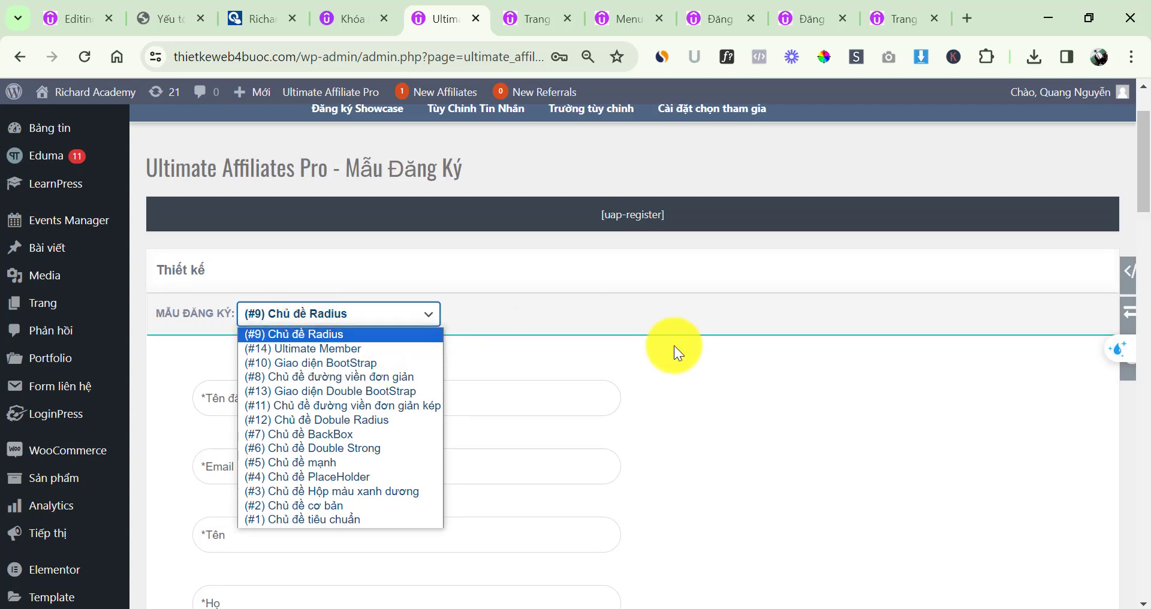
scroll(666, 332, "down", 1)
scroll(602, 313, "down", 9)
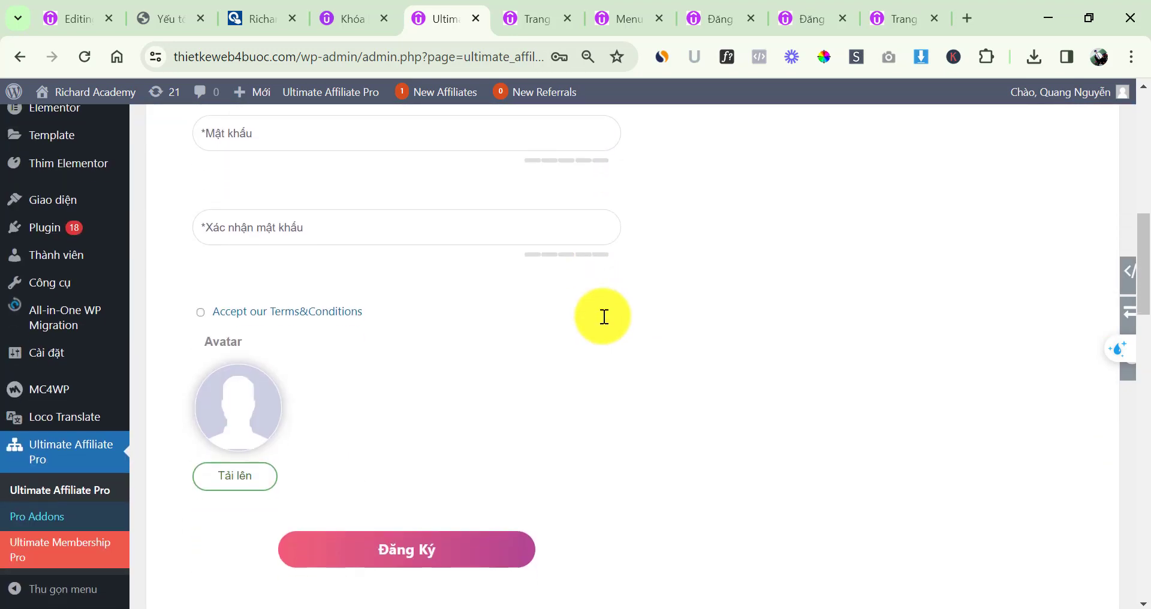
scroll(424, 360, "down", 1)
scroll(426, 375, "up", 9)
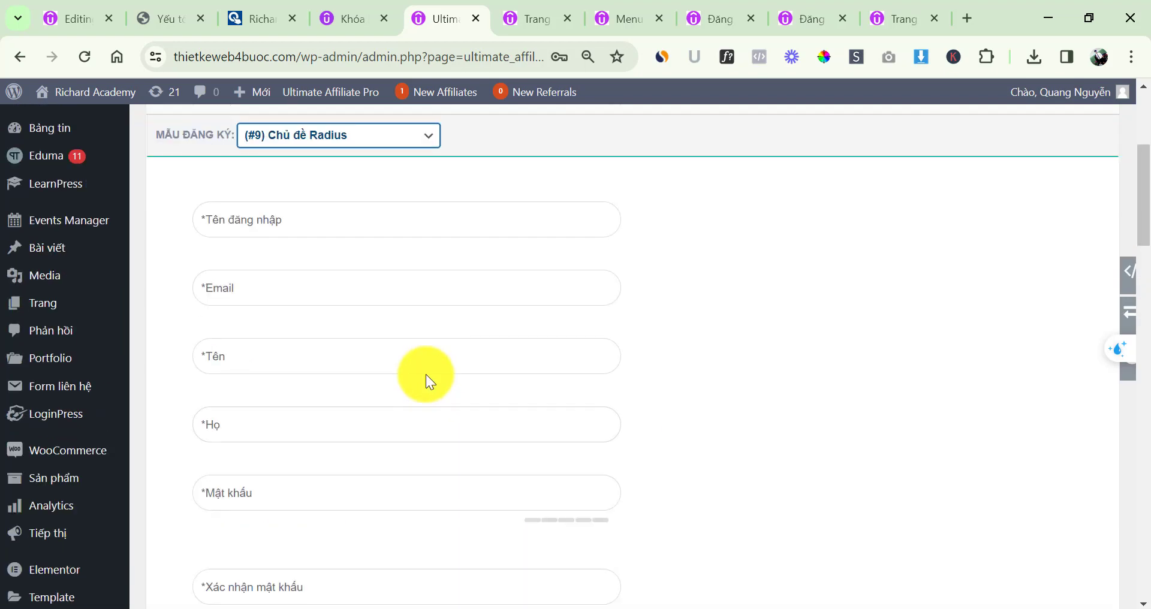
left_click(359, 404)
left_click(329, 214)
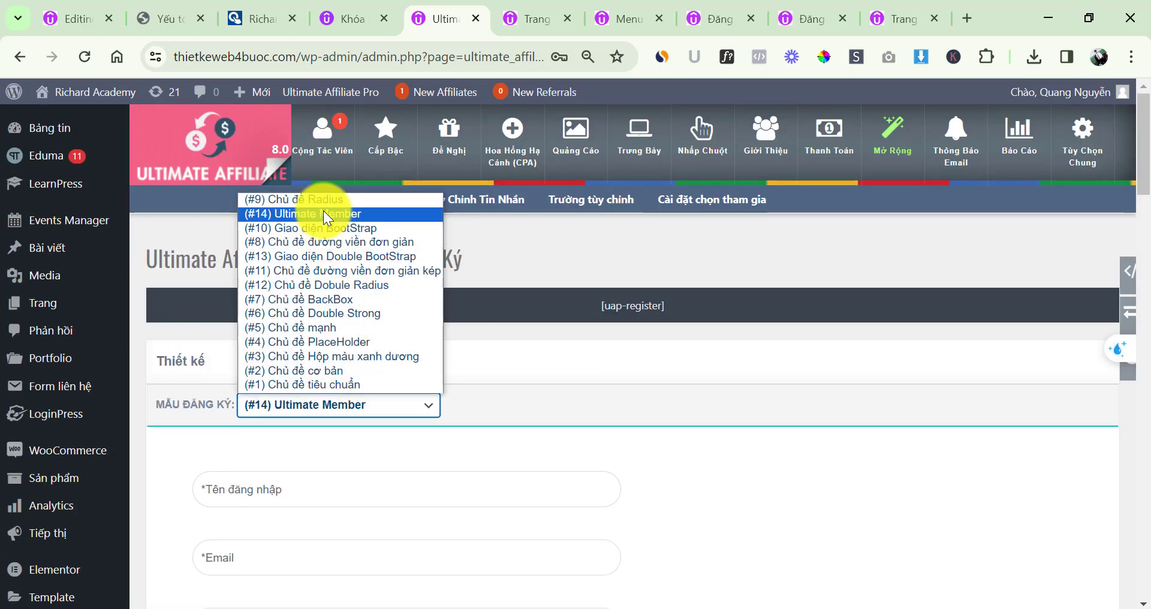
scroll(602, 432, "down", 10)
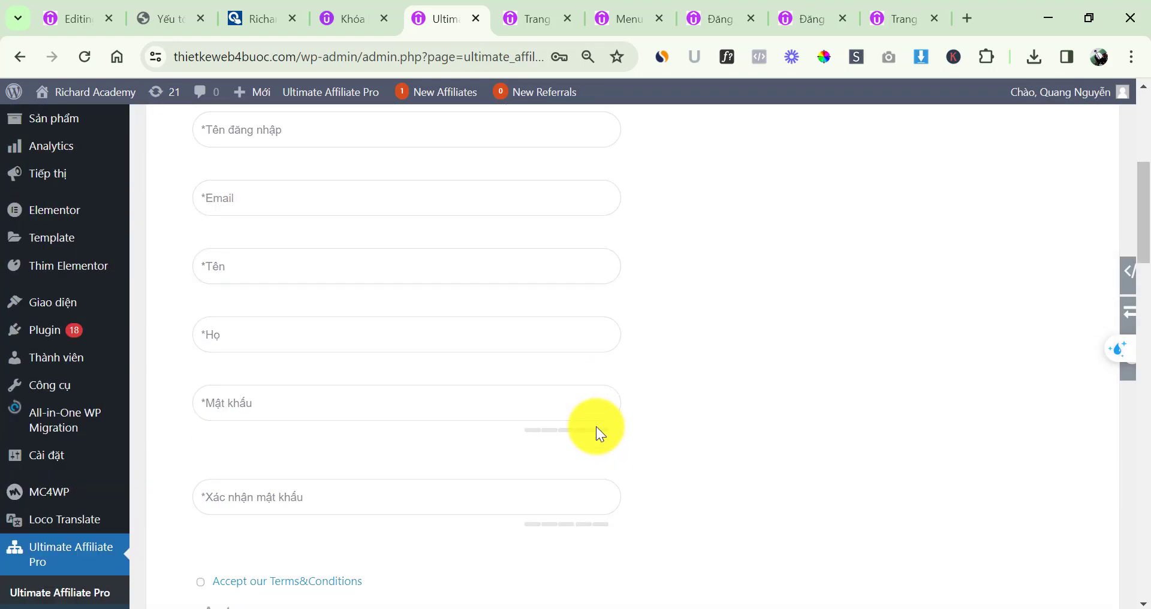
scroll(525, 531, "up", 10)
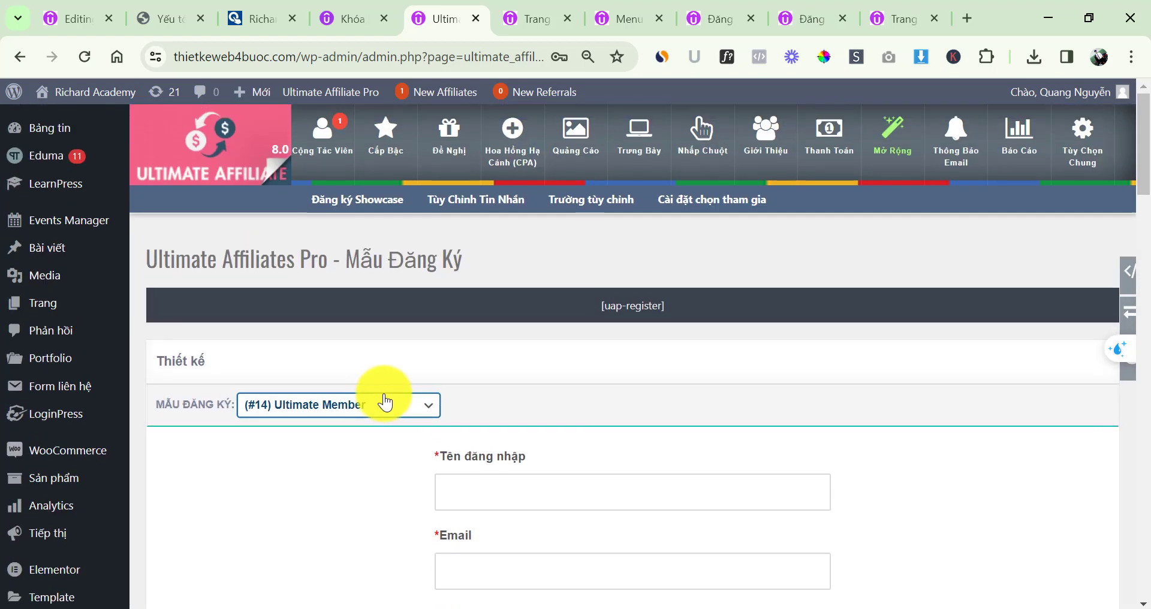
left_click(367, 406)
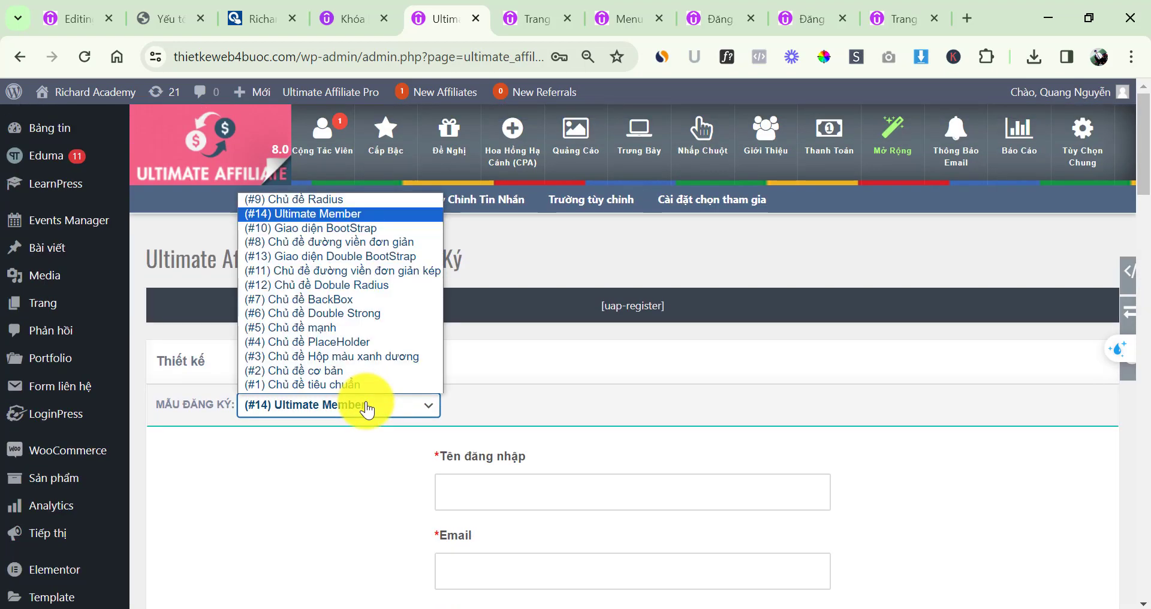
left_click(310, 227)
scroll(591, 456, "down", 9)
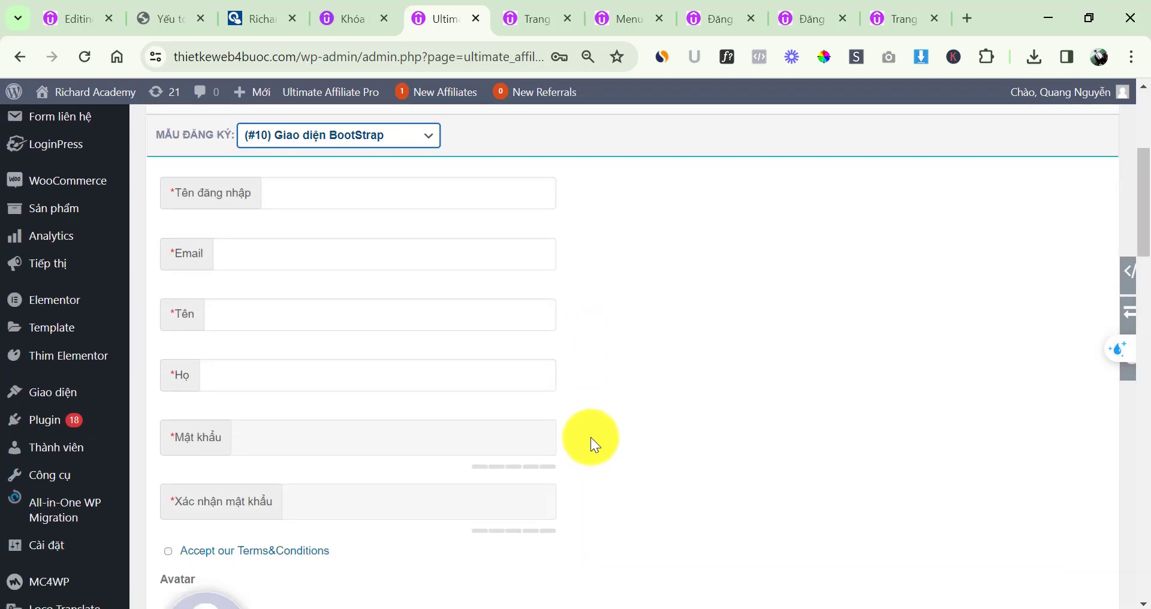
scroll(523, 425, "up", 5)
Preview the #1 standard template, then switch back to (#9) Chủ đề Radius
left_click(364, 237)
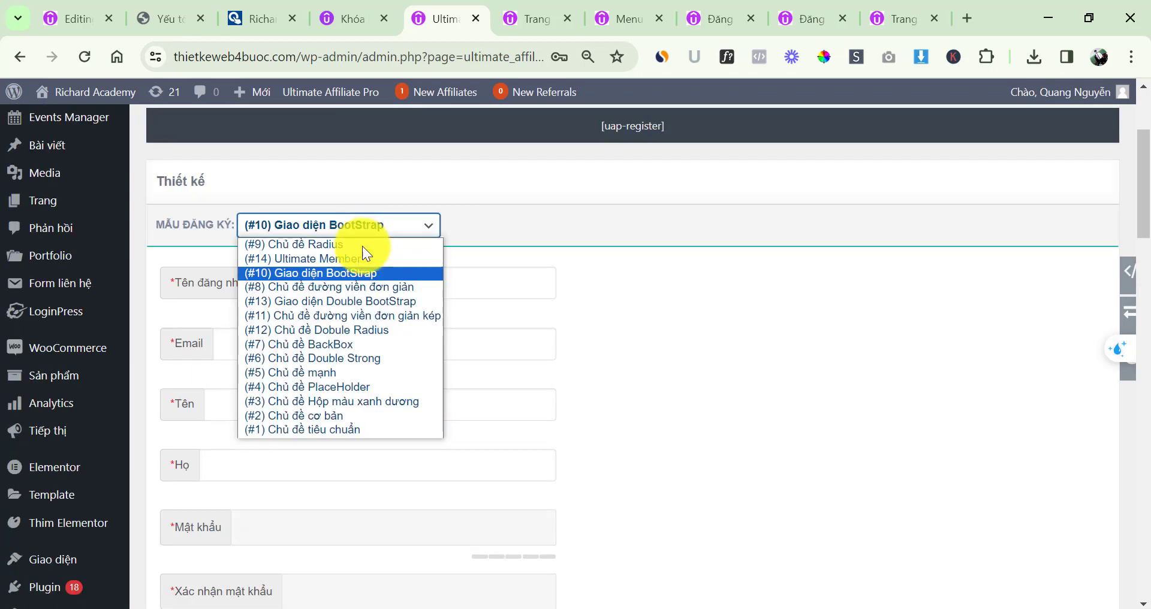
left_click(341, 428)
scroll(552, 388, "down", 7)
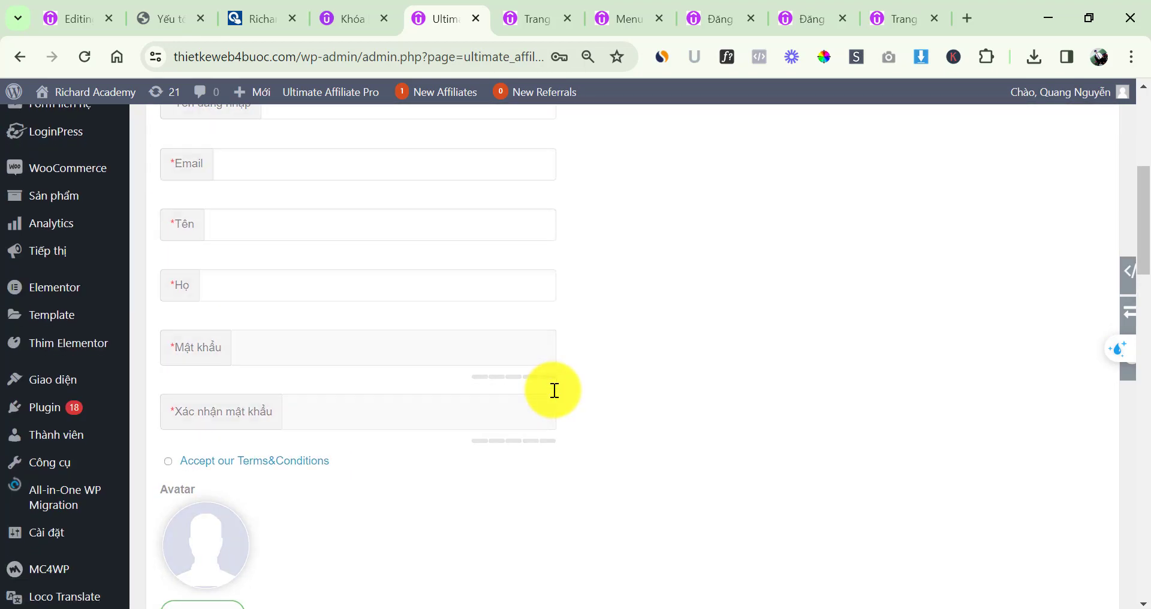
scroll(535, 390, "up", 10)
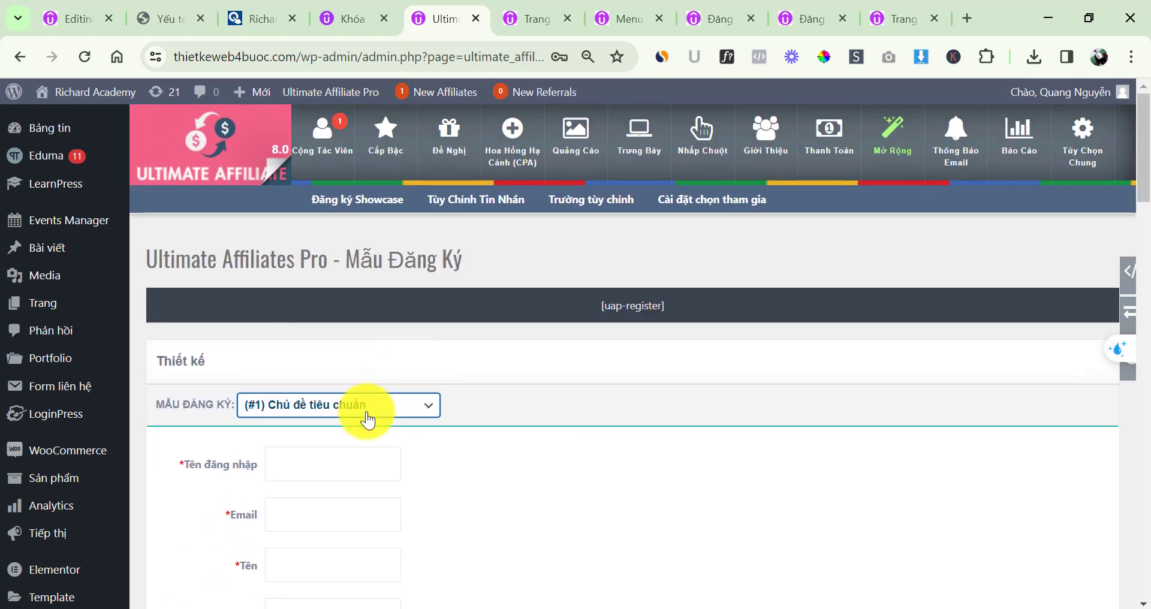
left_click(366, 405)
left_click(315, 202)
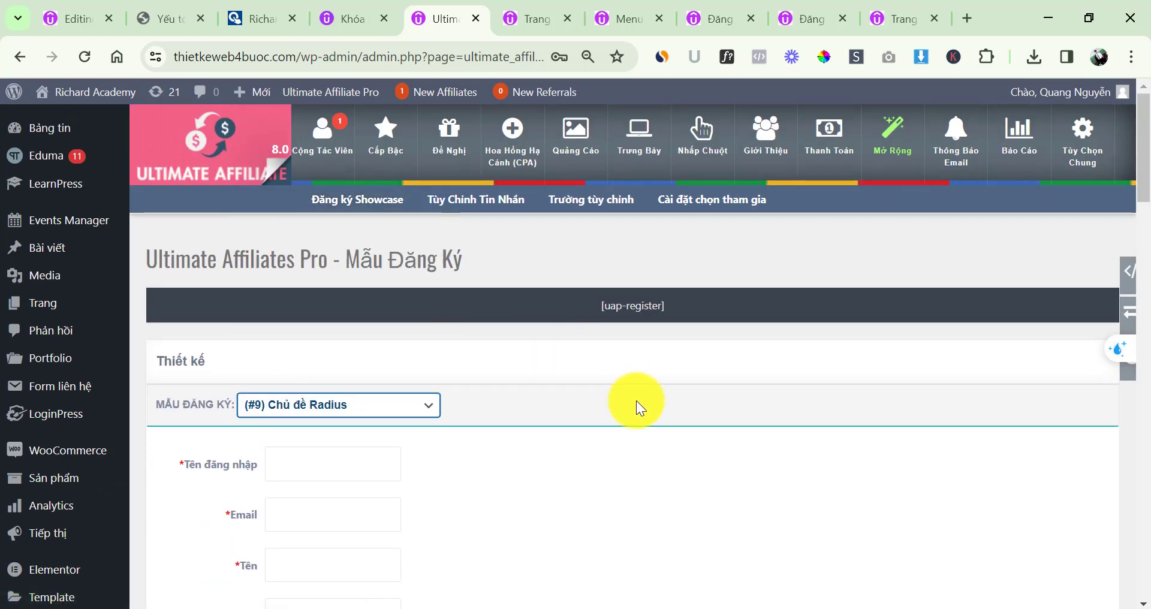
scroll(599, 396, "down", 4)
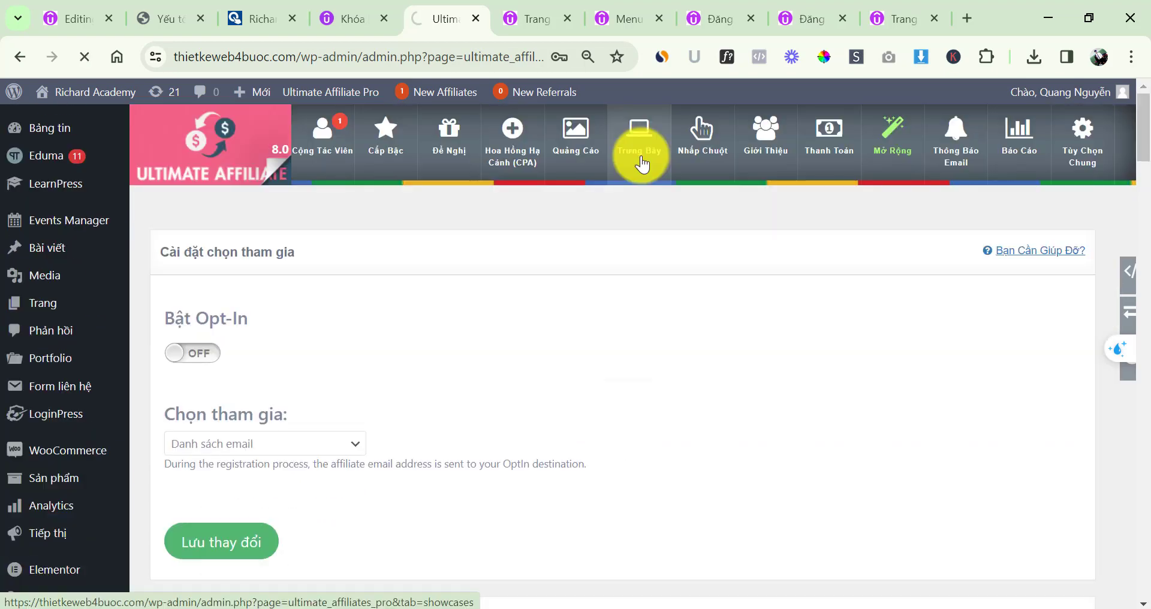
Set the login form template to (#9) Chủ đề Gradient bán kính after trying the standard one
left_click(640, 157)
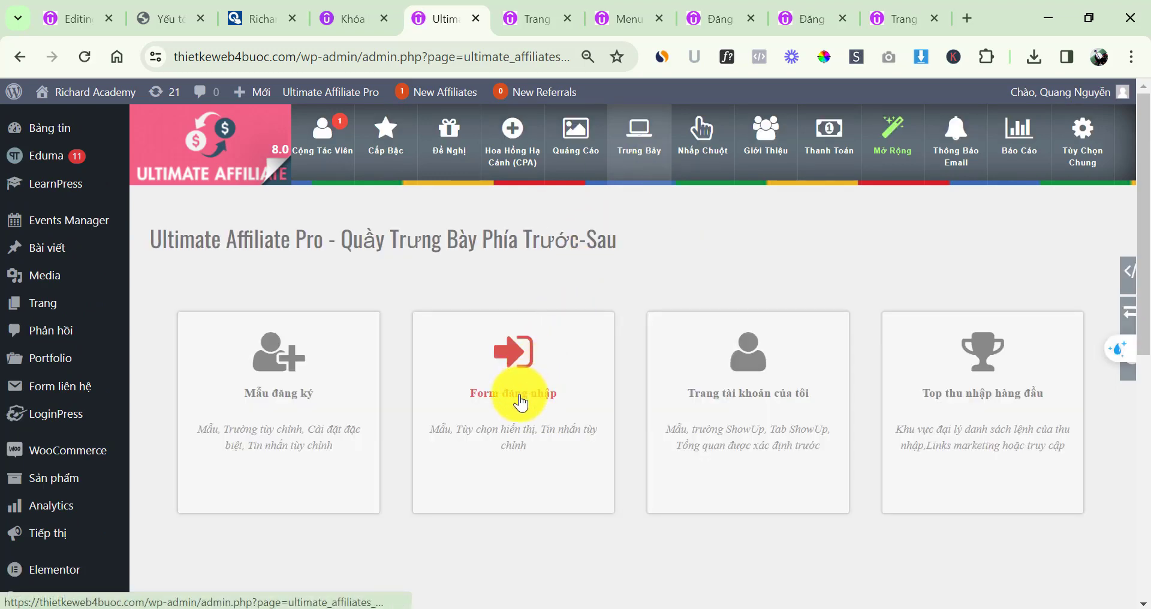
left_click(515, 420, "ctrl")
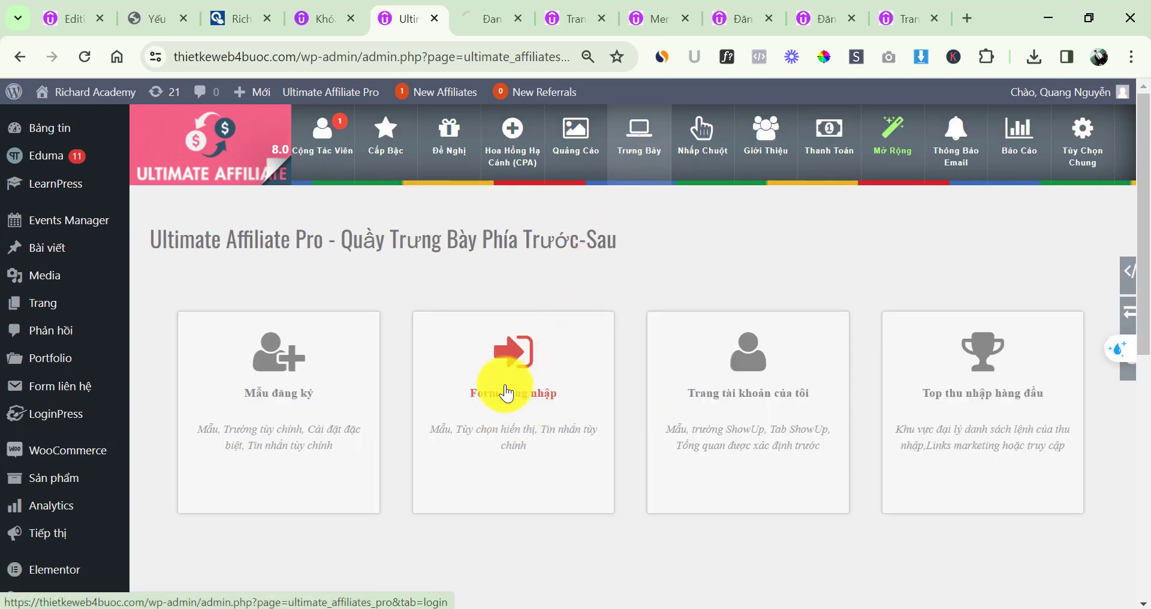
left_click(475, 17)
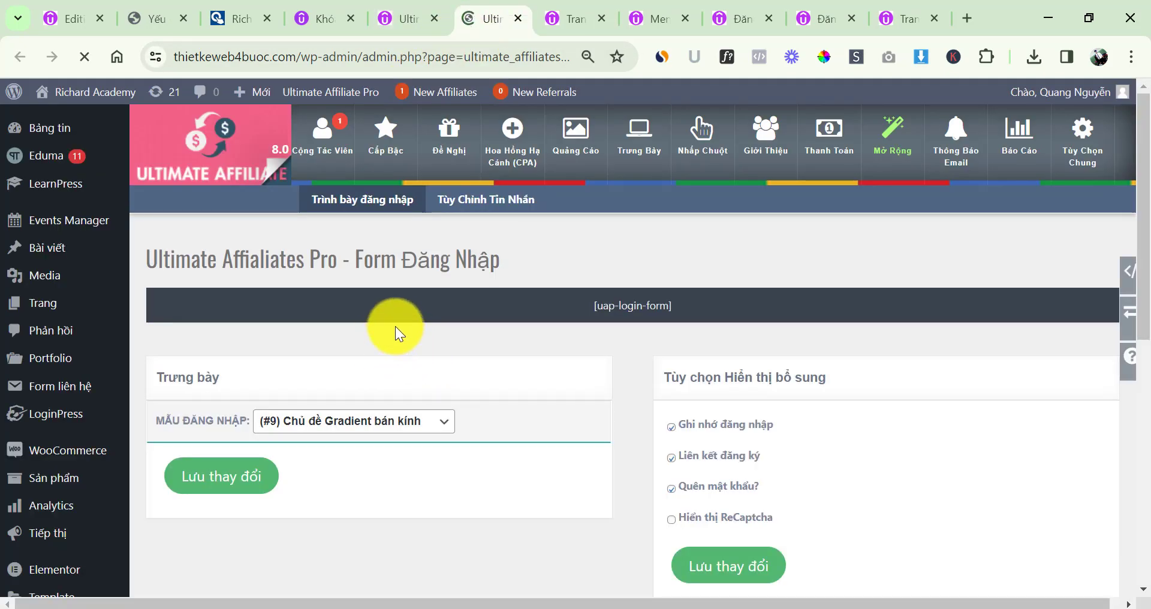
scroll(408, 326, "down", 5)
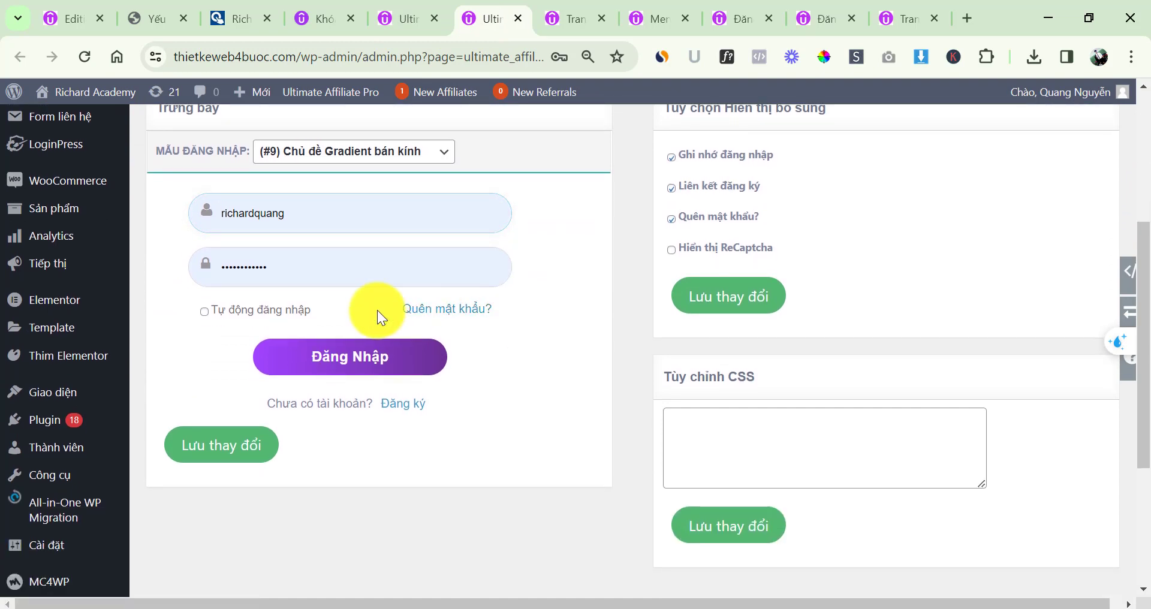
left_click(352, 150)
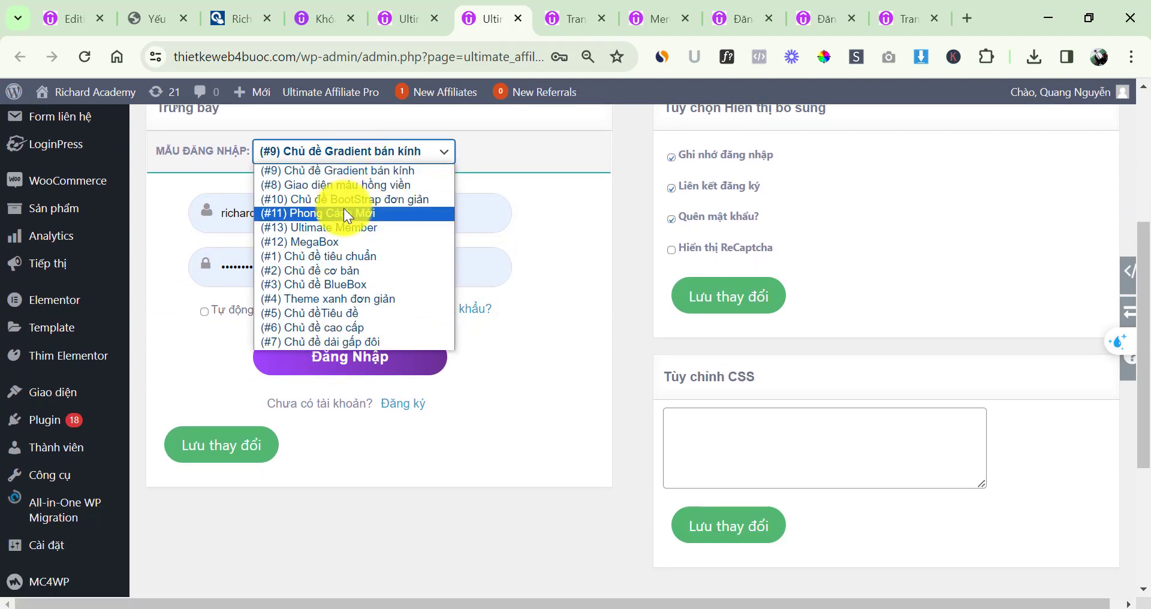
left_click(339, 257)
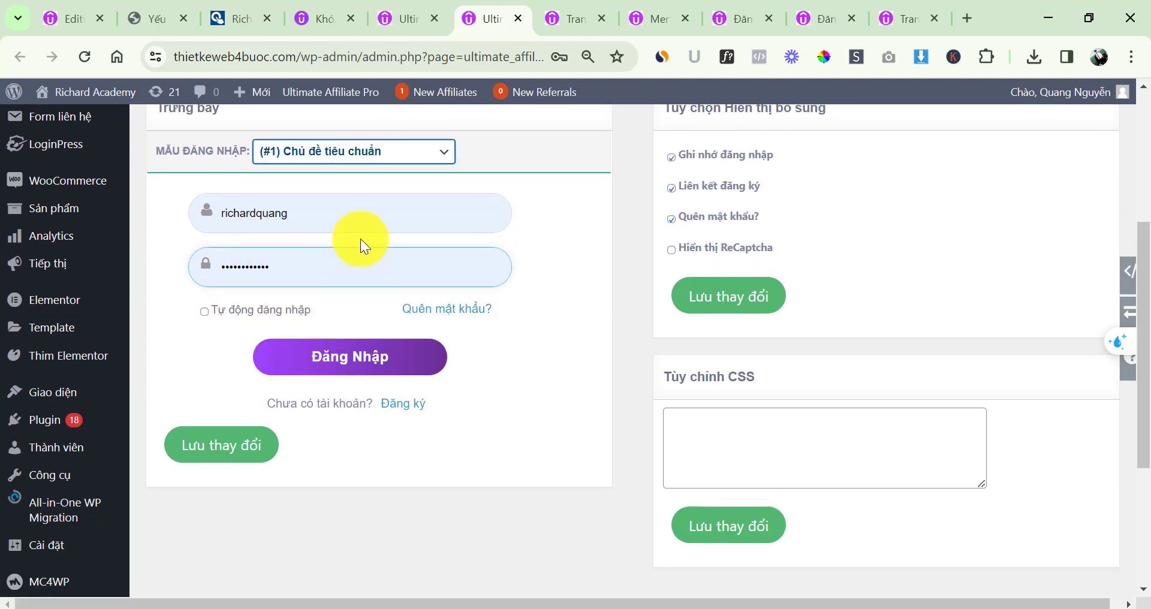
left_click(358, 157)
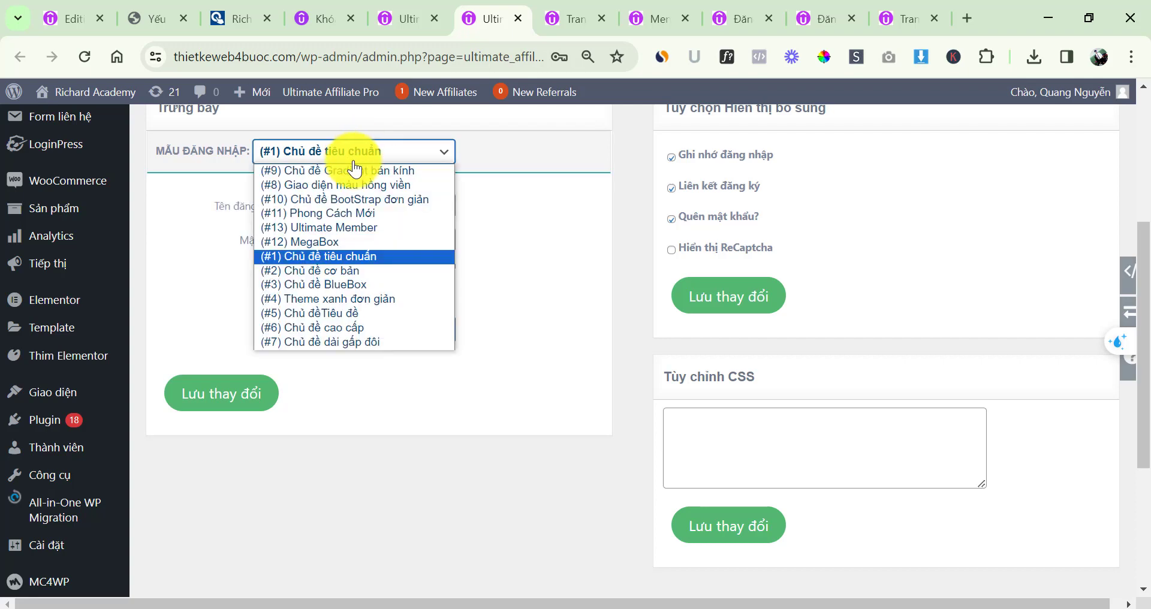
left_click(351, 166)
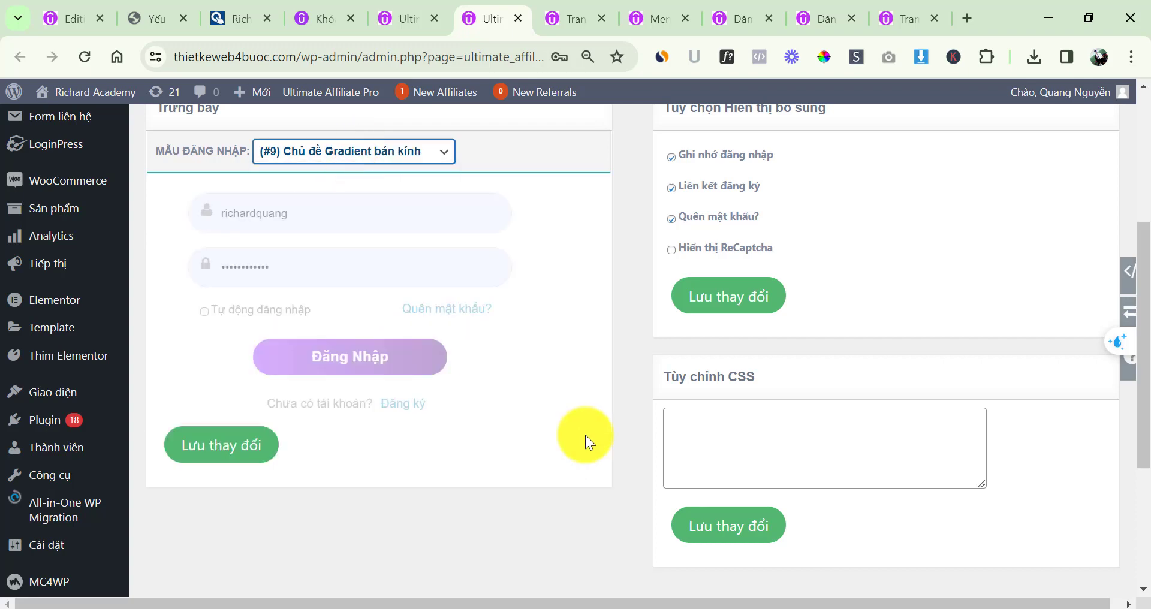
Review the Tùy Chỉnh Tin Nhắn login messages, then return to the showcases overview
scroll(599, 426, "up", 3)
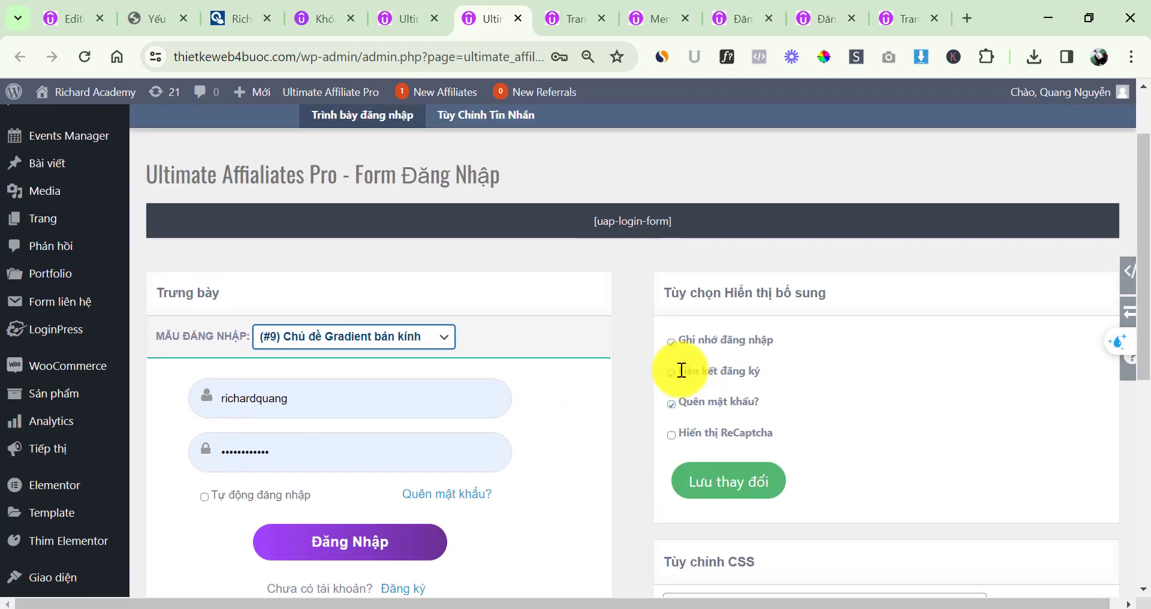
scroll(680, 367, "up", 2)
left_click(475, 210)
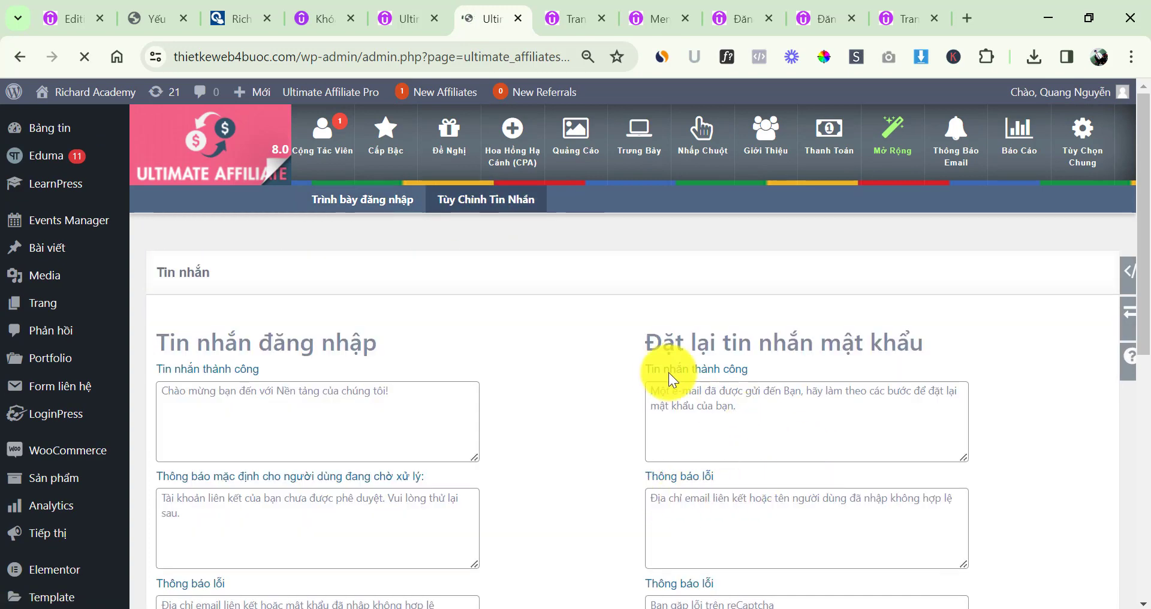
scroll(668, 383, "down", 7)
scroll(493, 390, "up", 5)
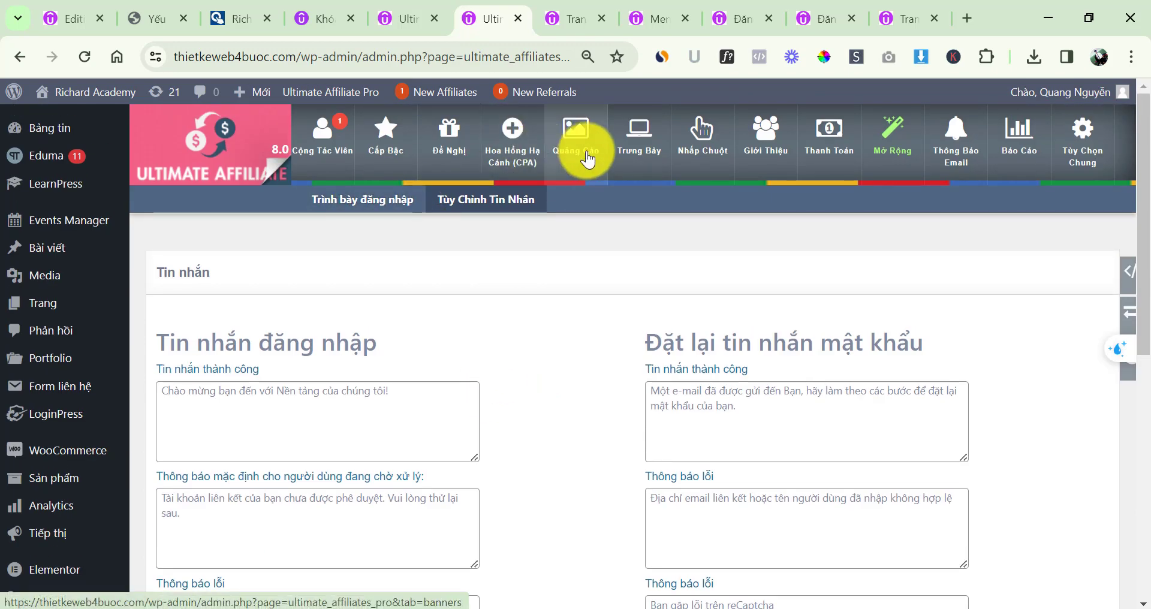
left_click(632, 147)
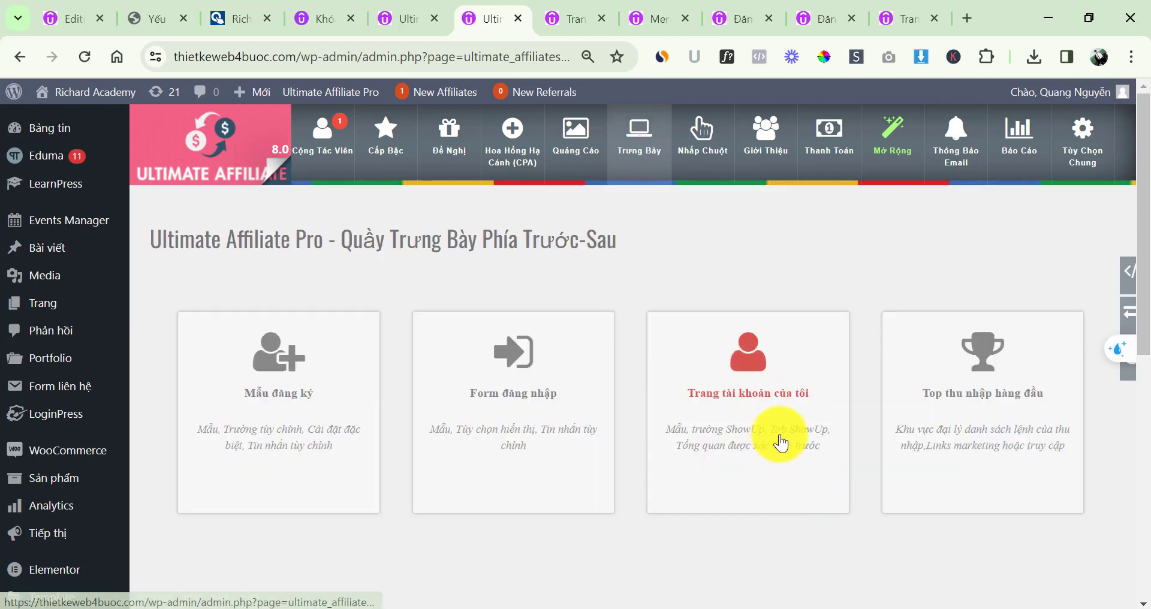
Open the Trang tài khoản của tôi settings and compare with the front-end affiliate page in Cốc Cốc
left_click(778, 440)
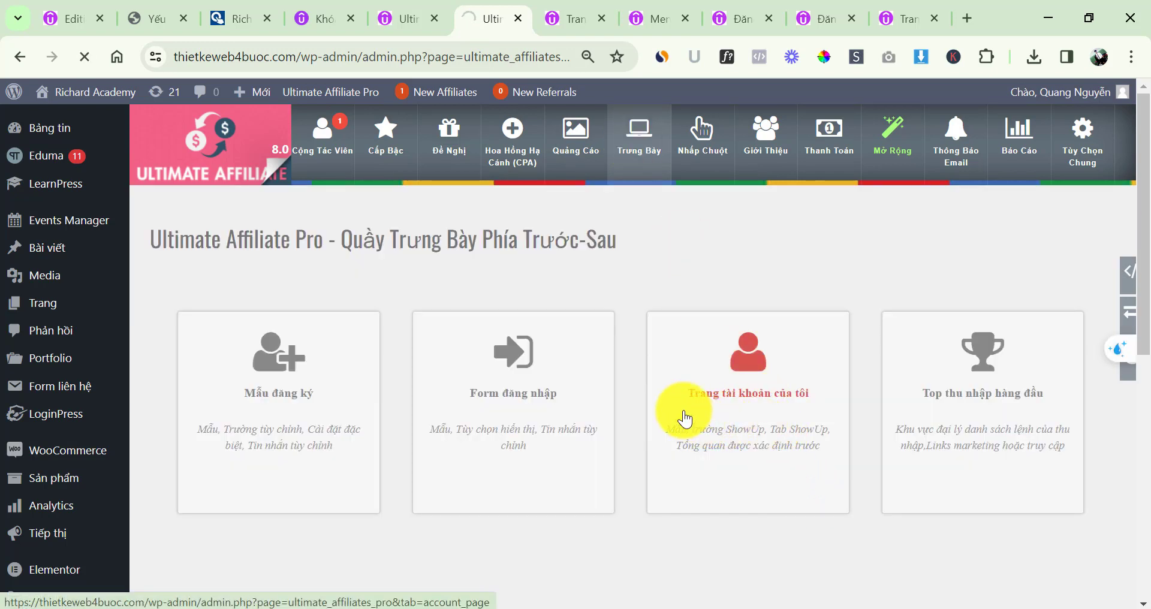
mouse_move(504, 607)
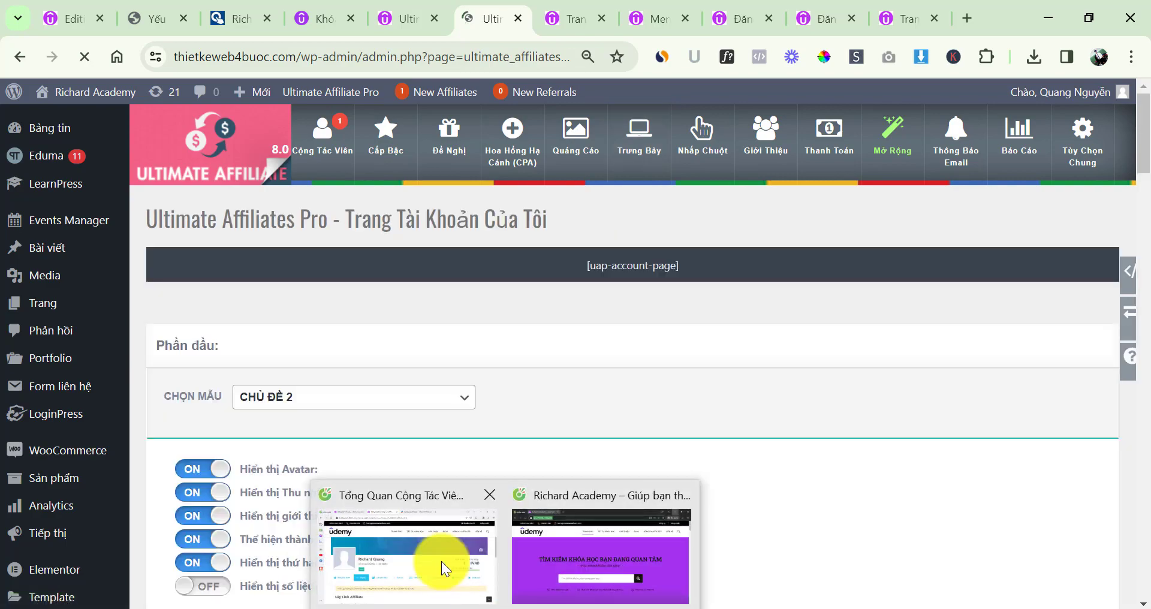
left_click(441, 563)
scroll(359, 305, "down", 5)
scroll(384, 303, "down", 2)
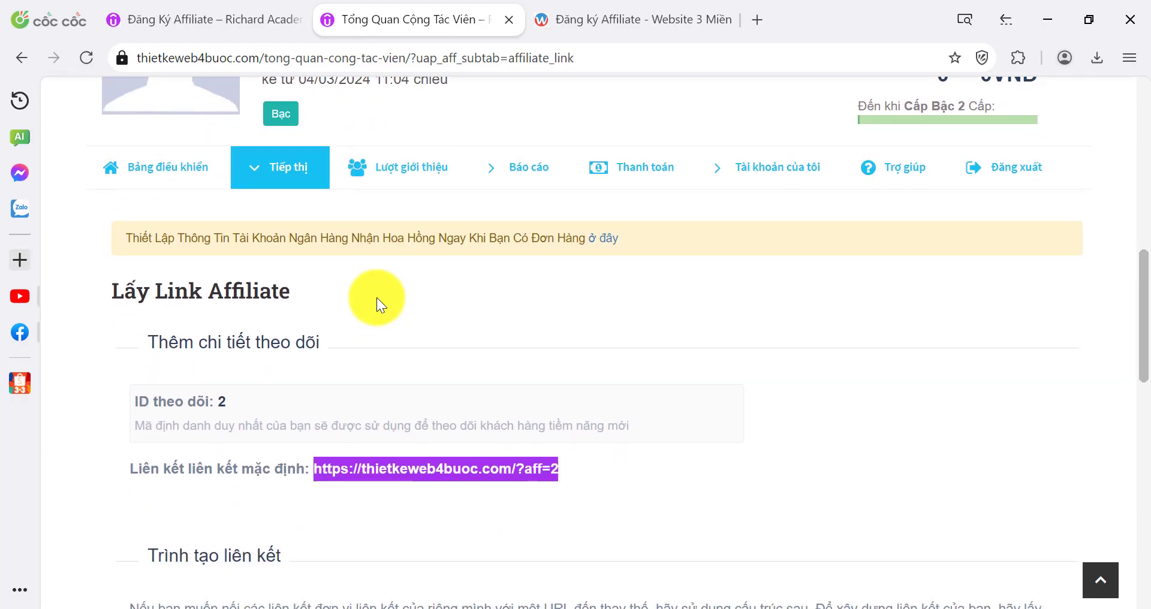
scroll(368, 309, "up", 2)
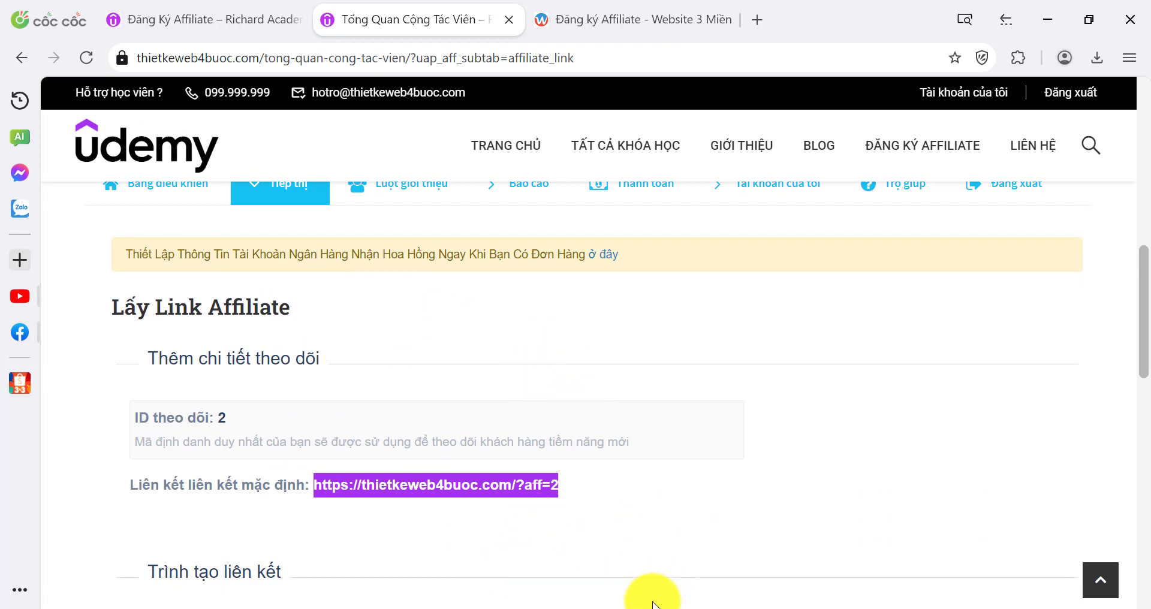
Scroll through the My Account settings: CHỦ ĐỀ 2 header template and its display toggles
mouse_move(654, 607)
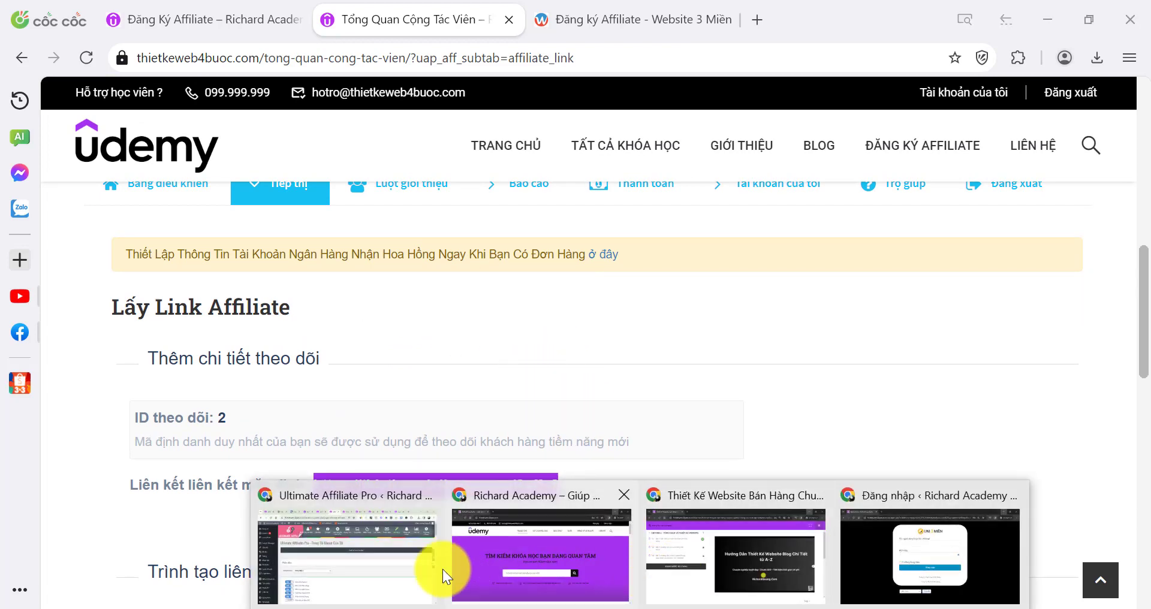
left_click(443, 569)
scroll(404, 379, "down", 3)
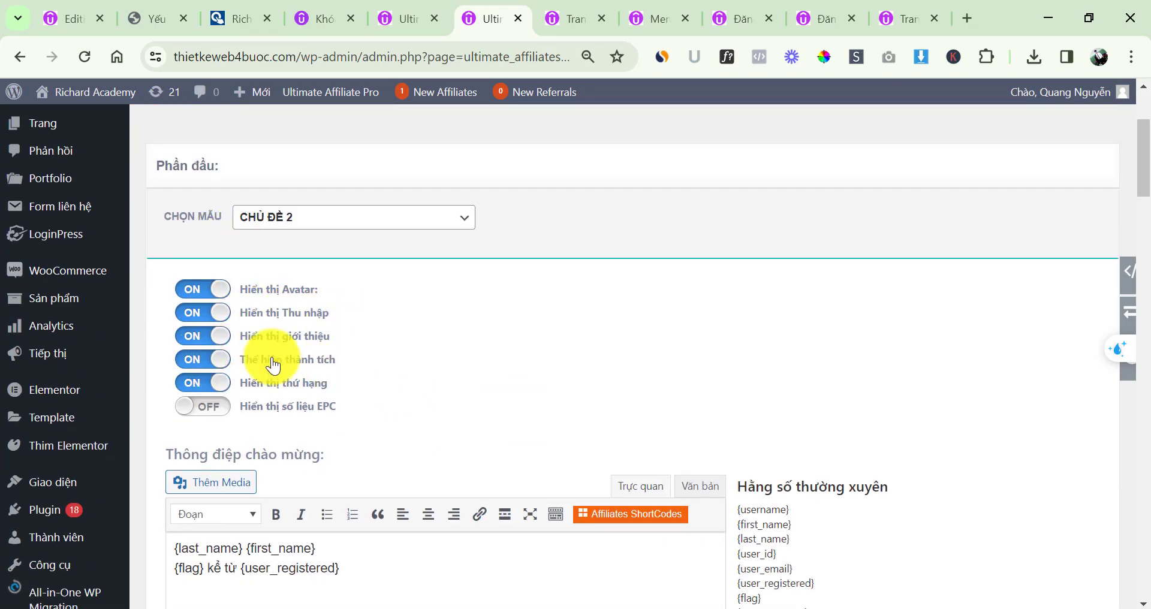
scroll(414, 372, "down", 2)
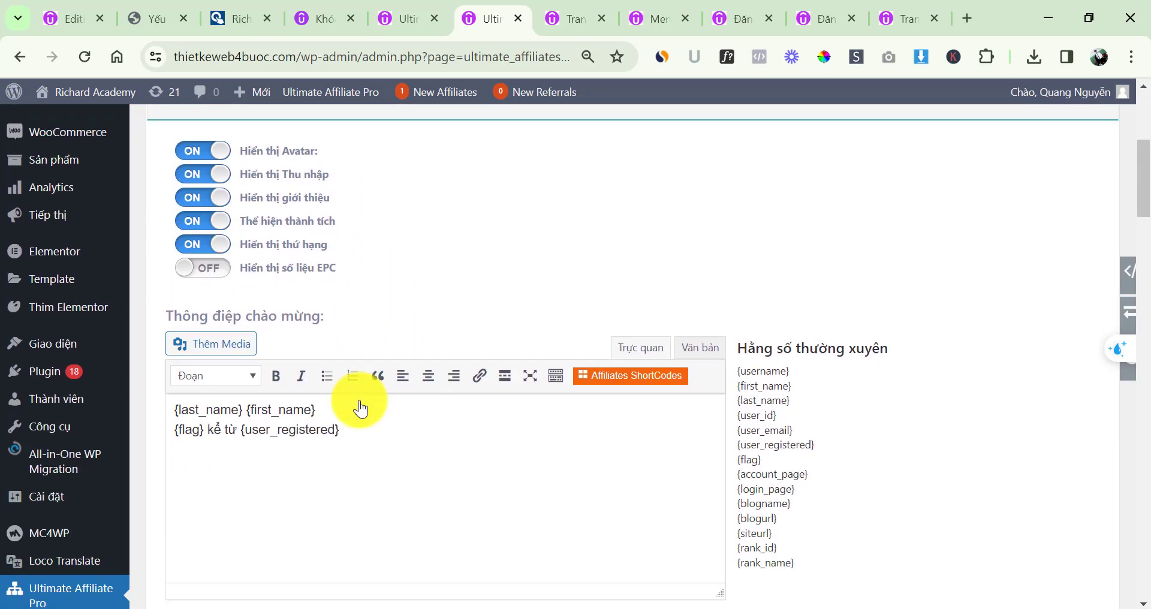
scroll(360, 409, "down", 15)
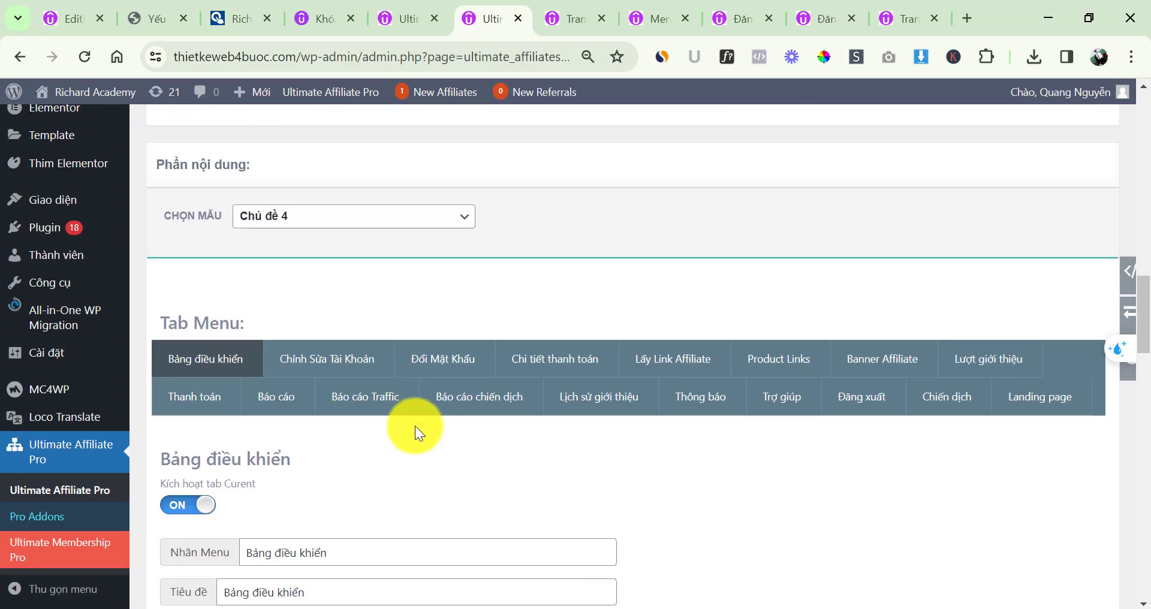
scroll(420, 429, "down", 14)
scroll(430, 433, "up", 5)
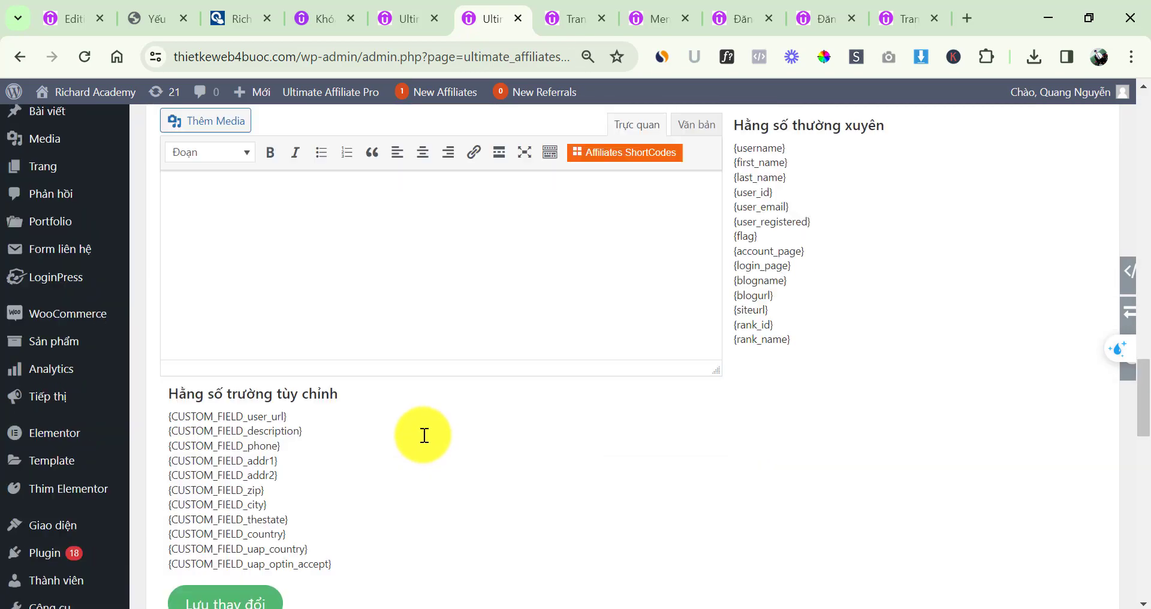
scroll(425, 435, "down", 3)
scroll(424, 435, "up", 20)
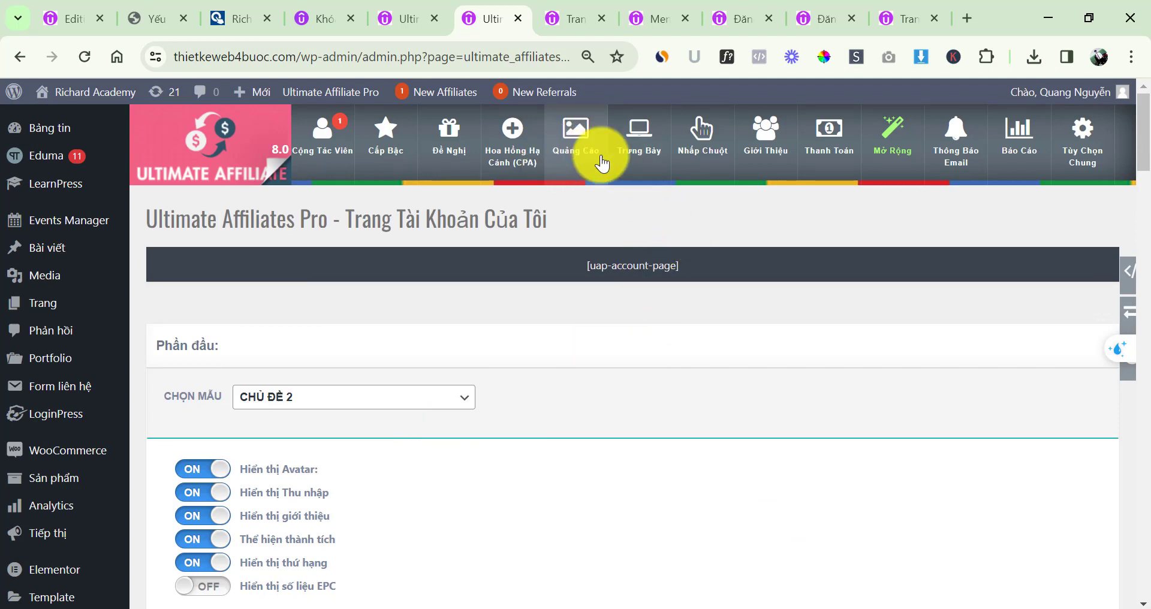
Open the Nhấp Chuột report and inspect its single Chrome homepage visit dated 04/03/2024
left_click(708, 157)
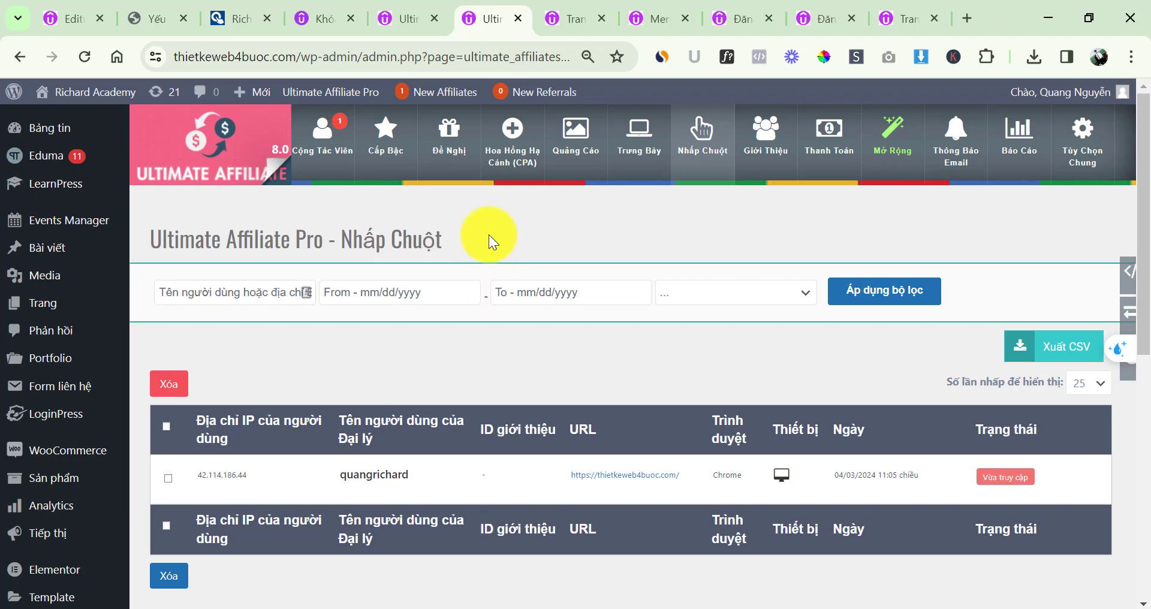
mouse_move(411, 486)
left_click_drag(417, 490, 339, 478)
left_click(418, 477)
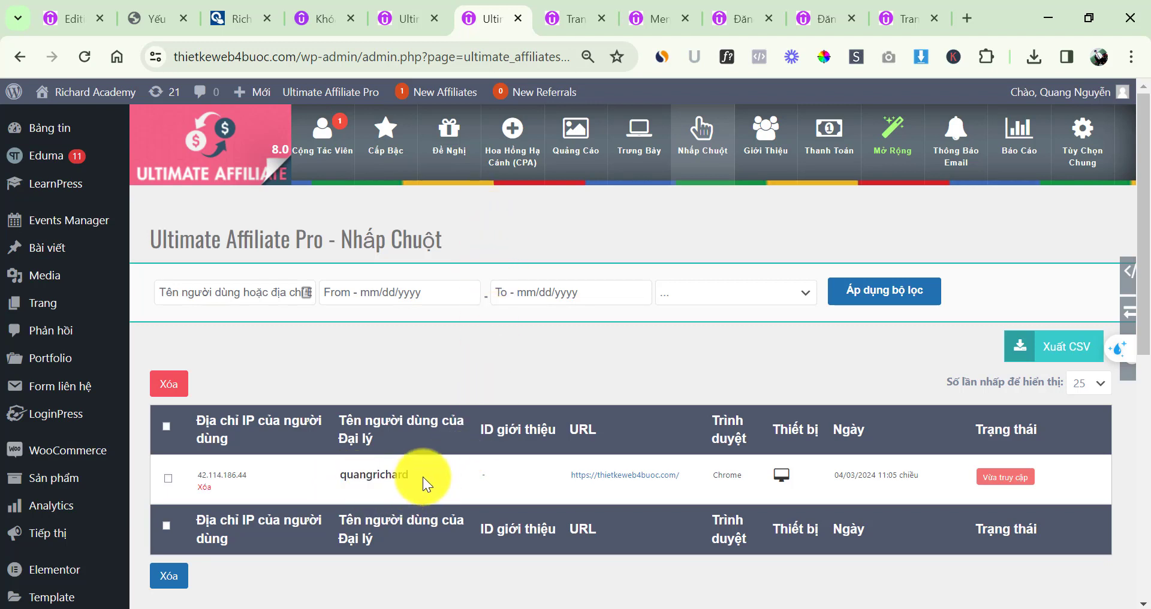
left_click_drag(414, 477, 352, 478)
left_click(395, 484)
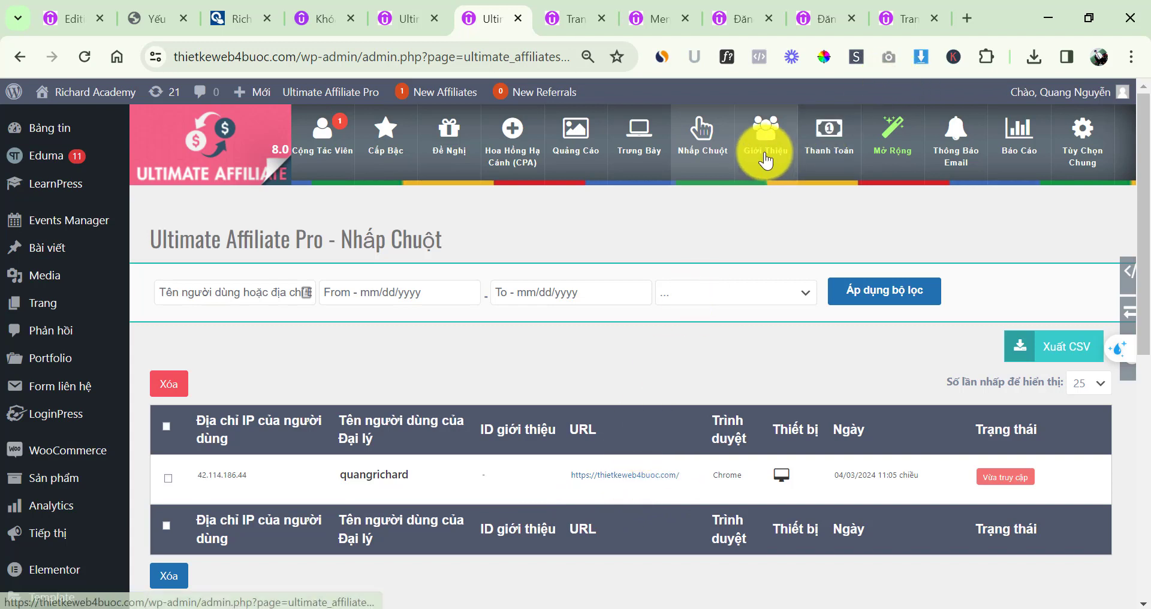
Open the Giới Thiệu report, try the From/To date pickers, and confirm no referrals exist
left_click(766, 160)
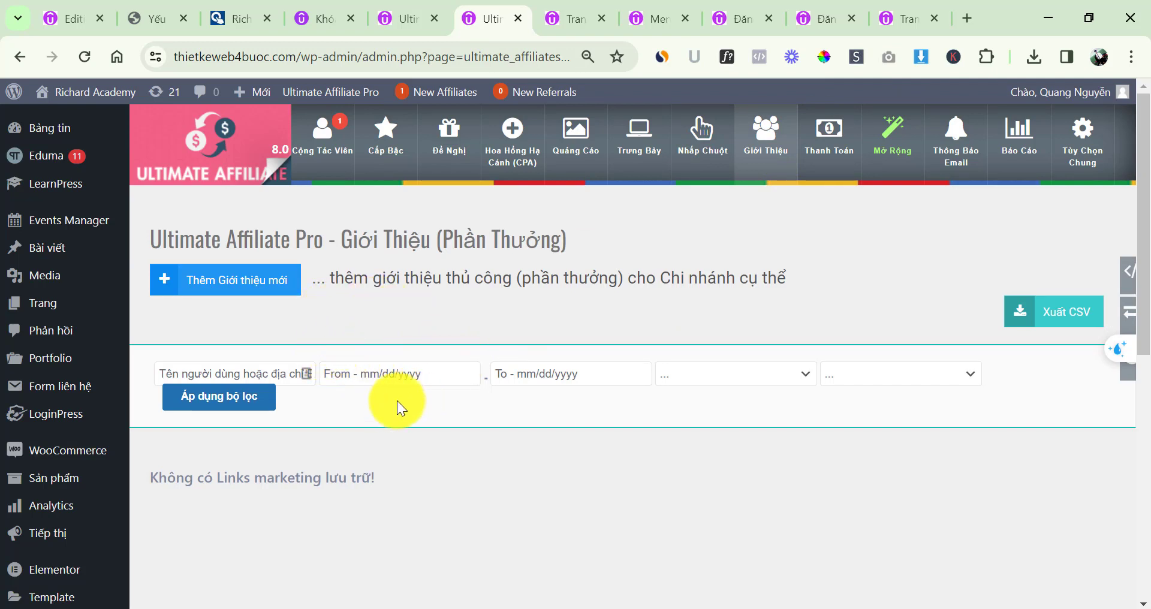
left_click(365, 377)
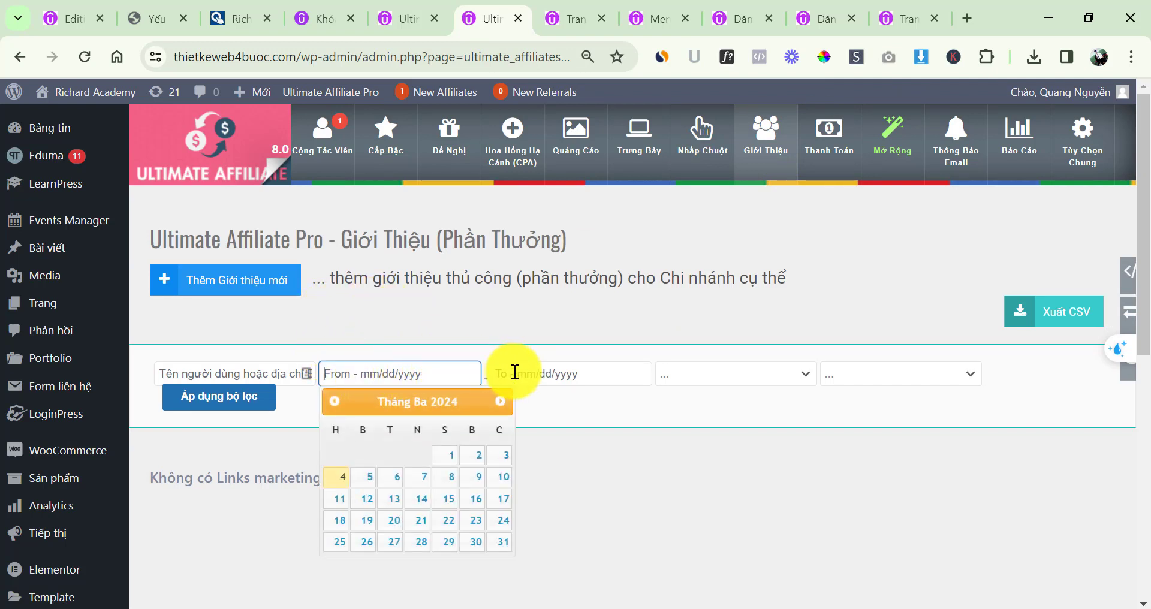
left_click(513, 371)
left_click(354, 430)
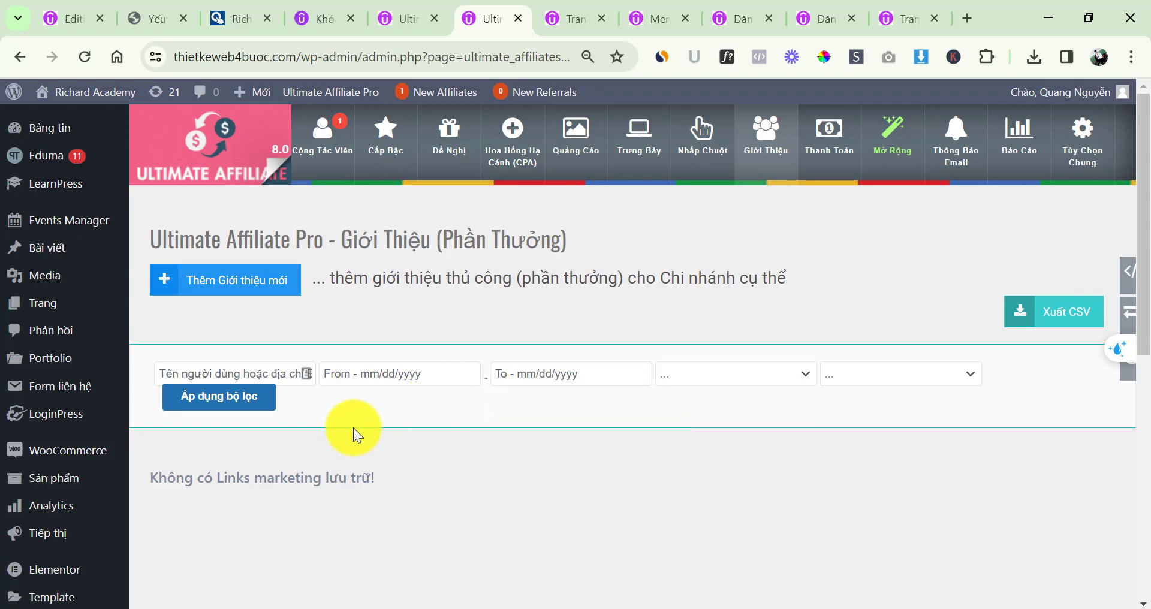
scroll(354, 426, "down", 6)
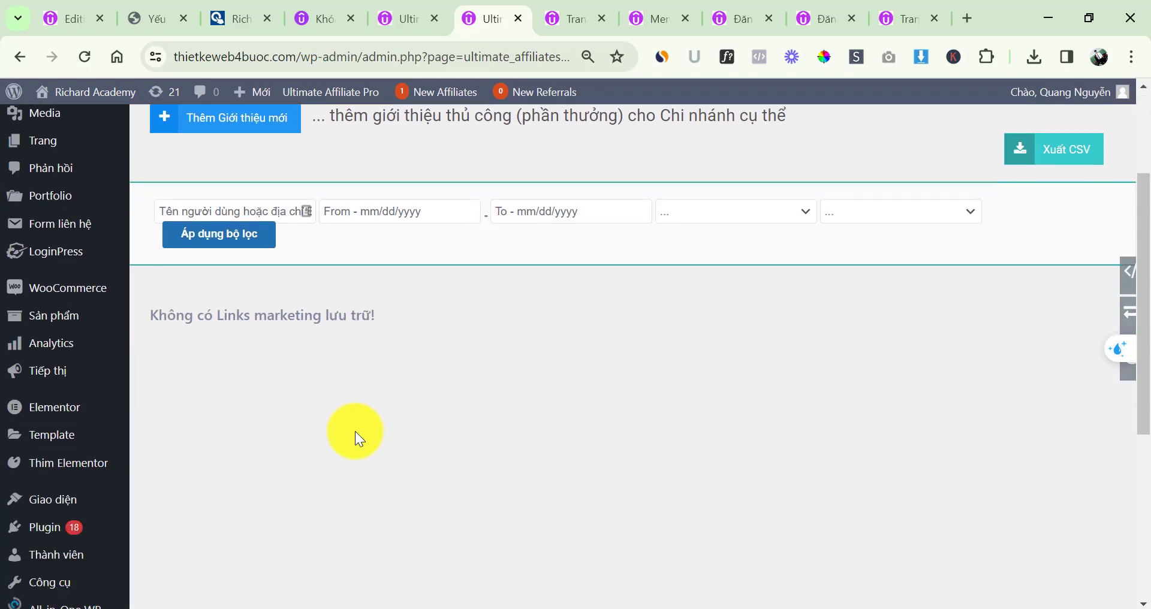
scroll(483, 413, "up", 6)
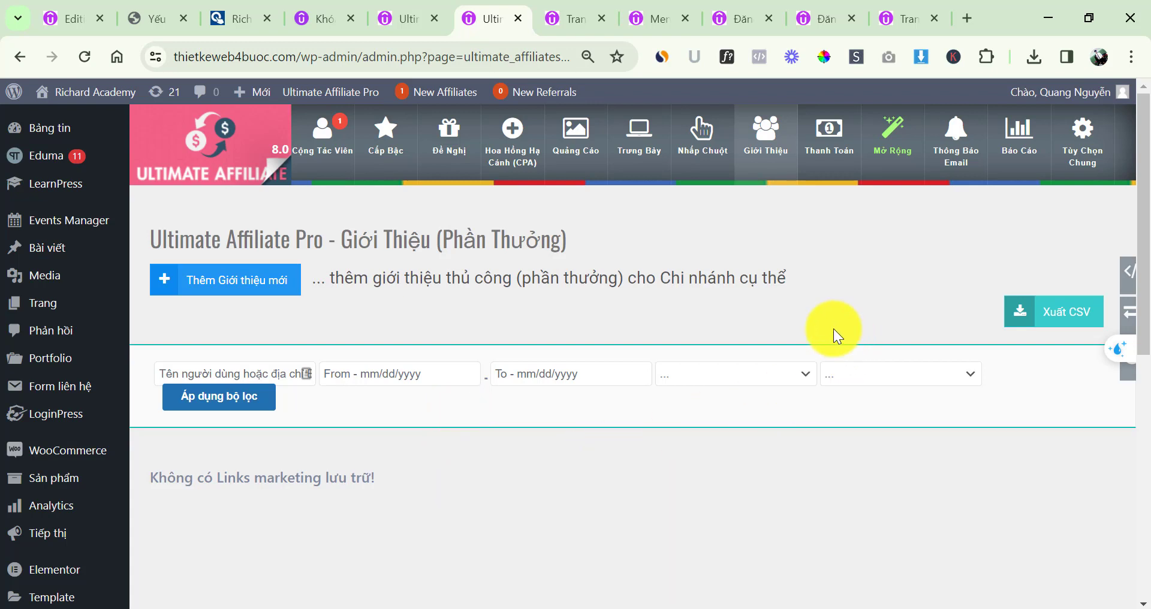
Open the Thanh Toán payments page and review its stats: 1 affiliate, 0 referrals, 0VND paid/unpaid
left_click(832, 157)
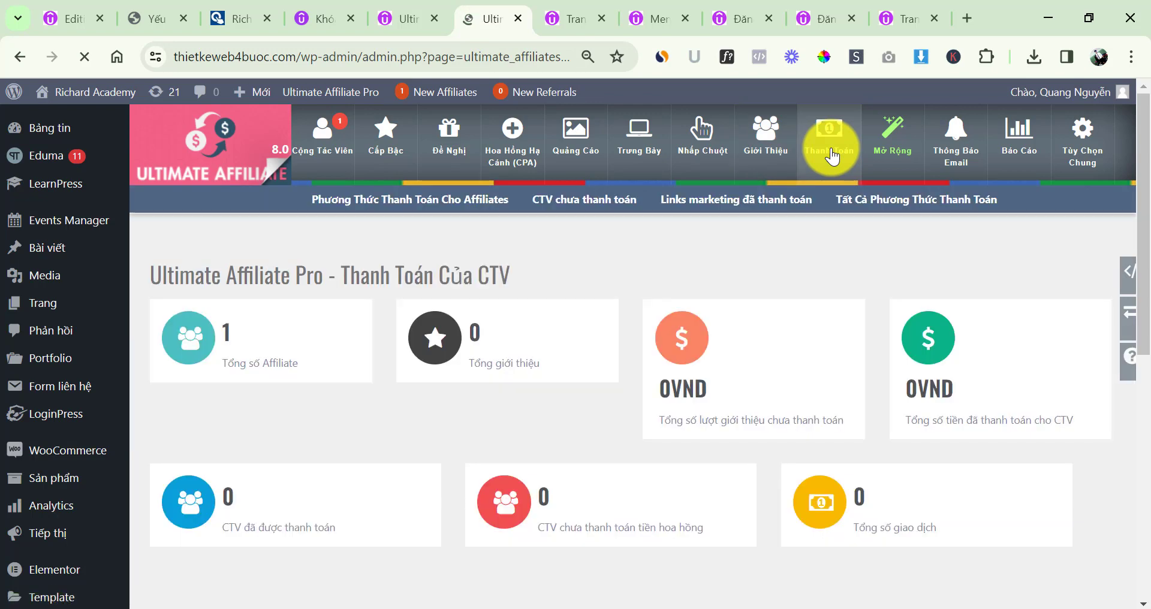
scroll(351, 319, "down", 5)
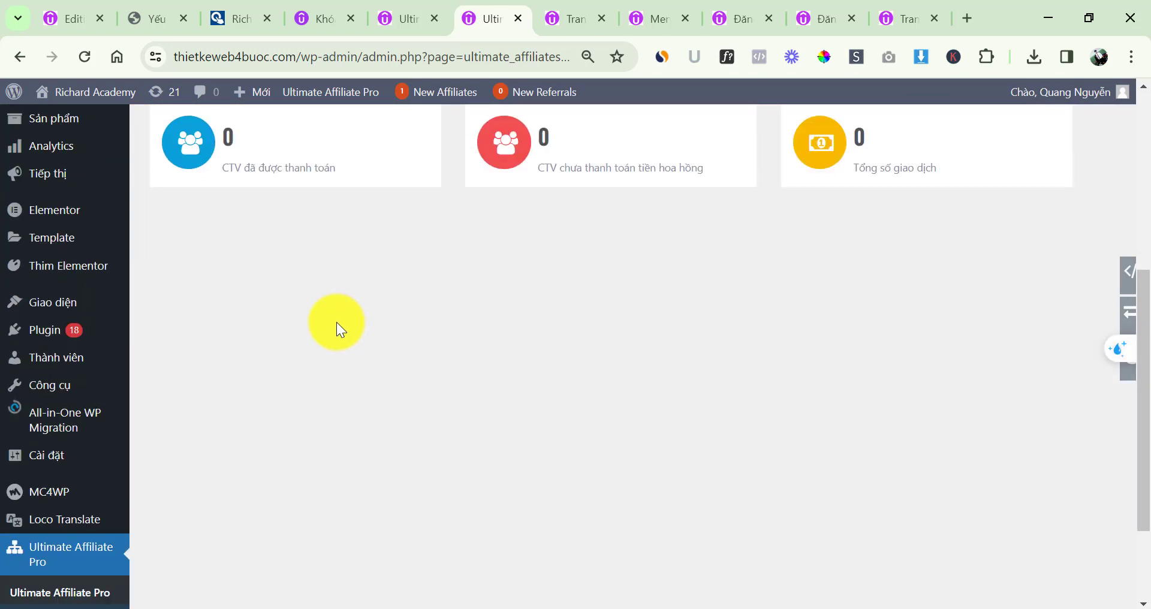
scroll(336, 322, "up", 5)
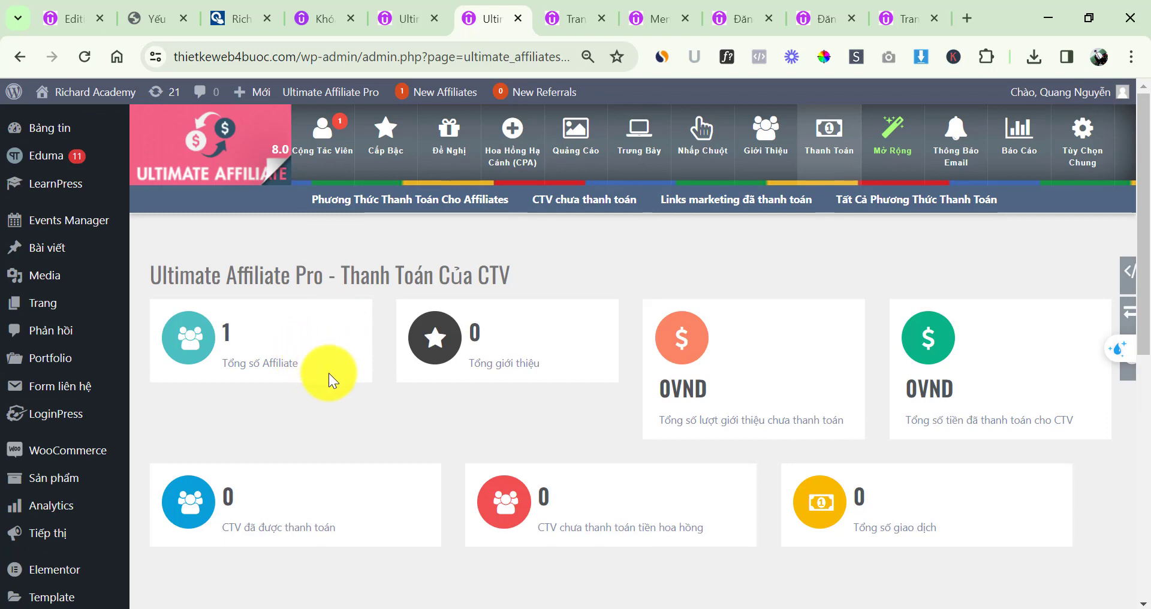
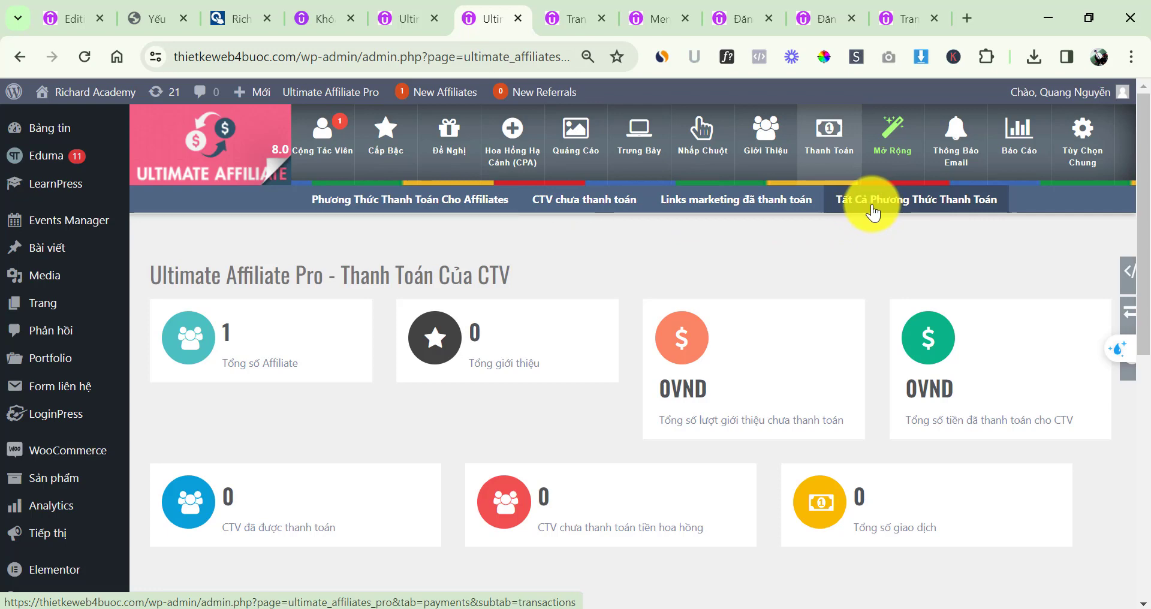
In the Cốc Cốc affiliate portal, follow the 'ở đây' link on Tiếp thị to the bank-transfer payment settings
mouse_move(647, 608)
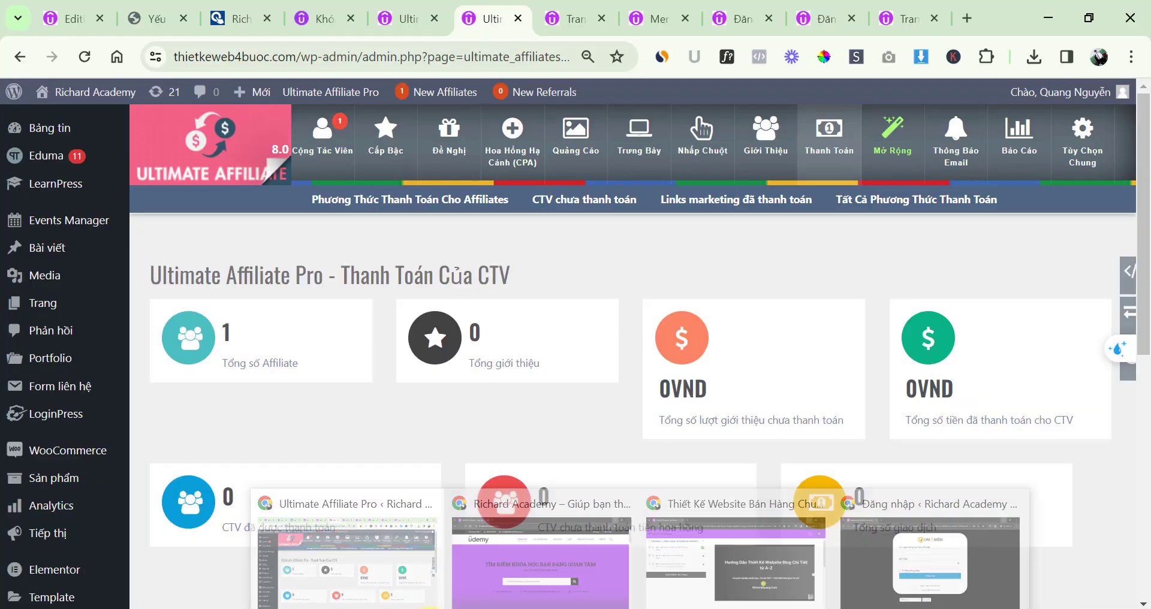
mouse_move(527, 607)
left_click(481, 569)
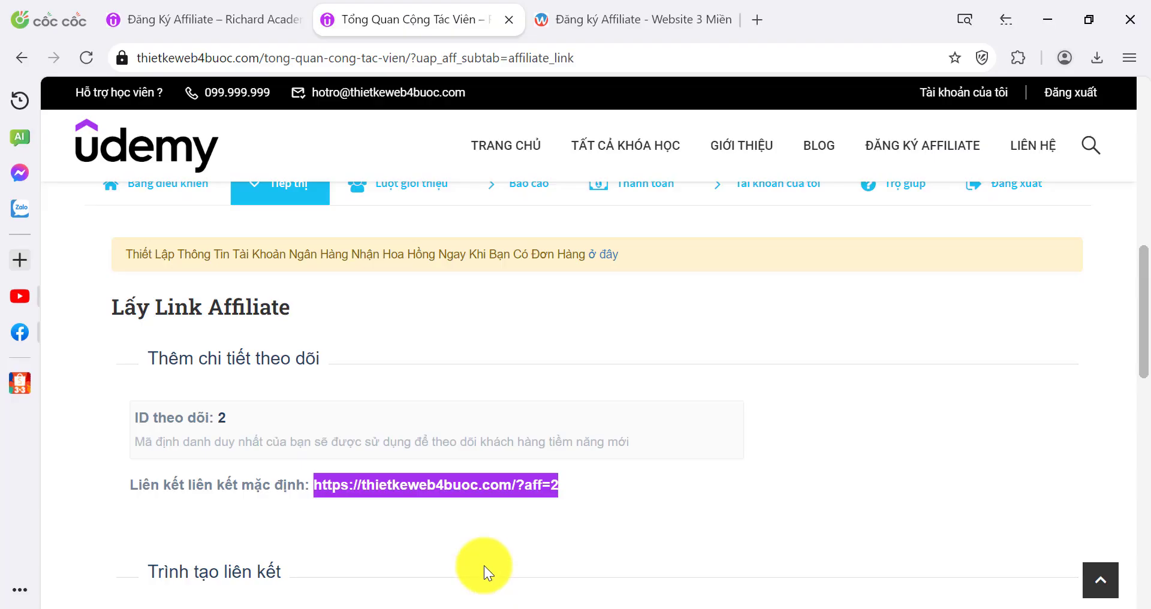
scroll(420, 384, "up", 2)
scroll(414, 402, "down", 4)
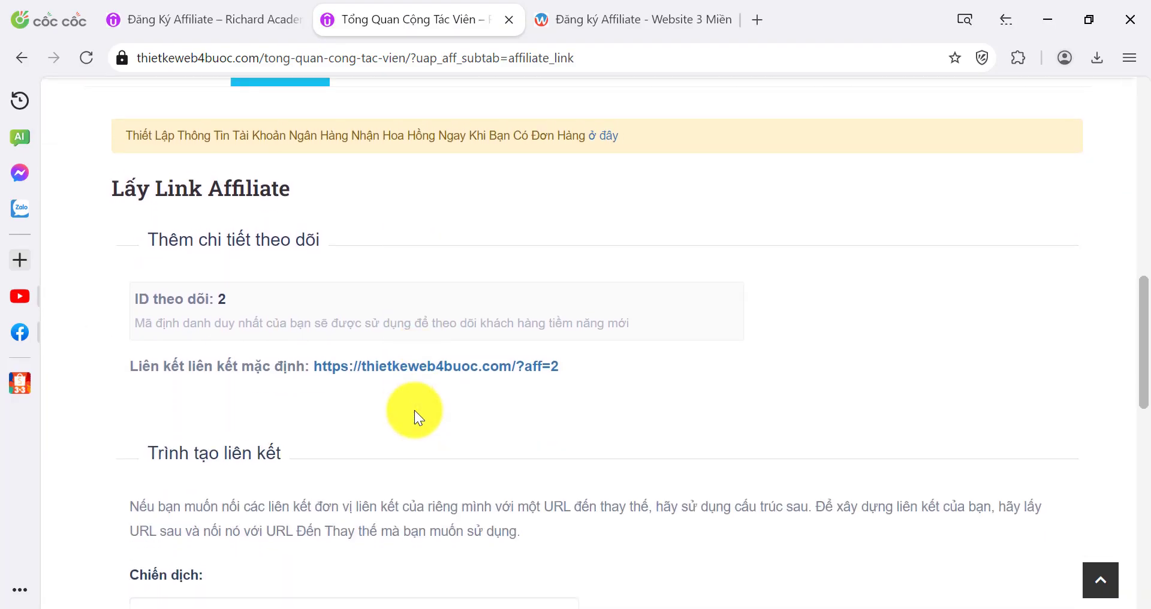
scroll(395, 408, "up", 2)
scroll(383, 408, "up", 2)
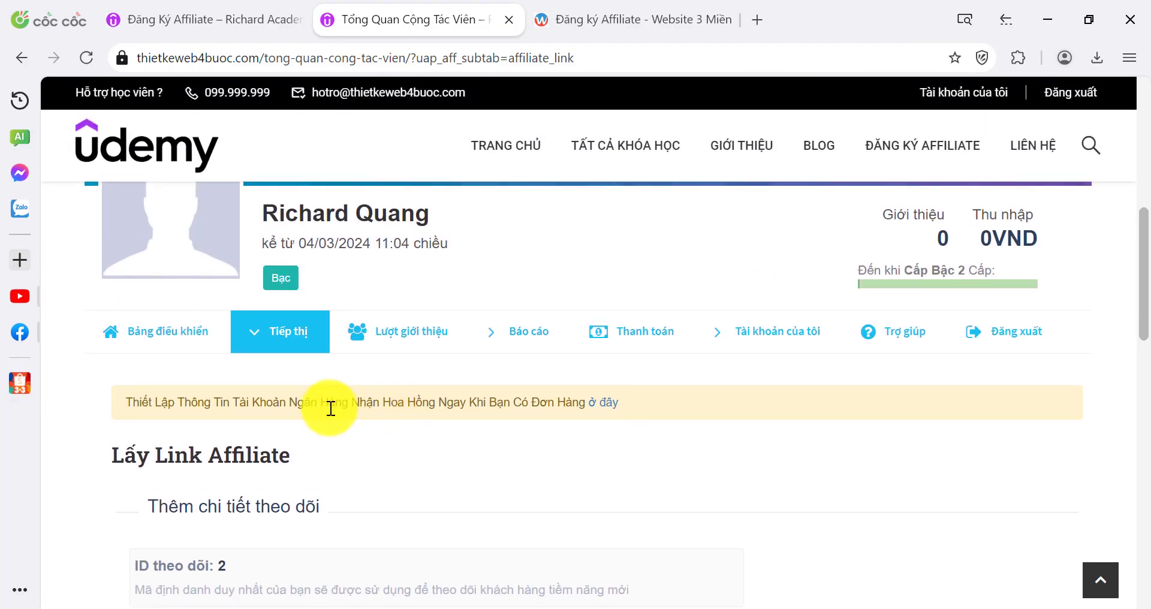
scroll(311, 415, "down", 2)
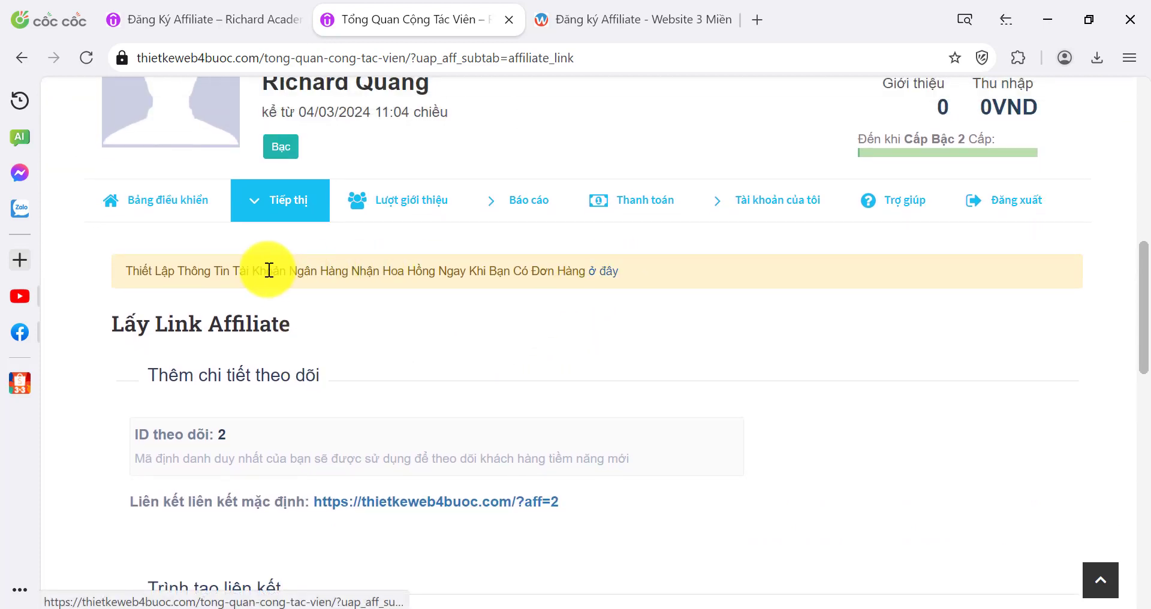
left_click(603, 281)
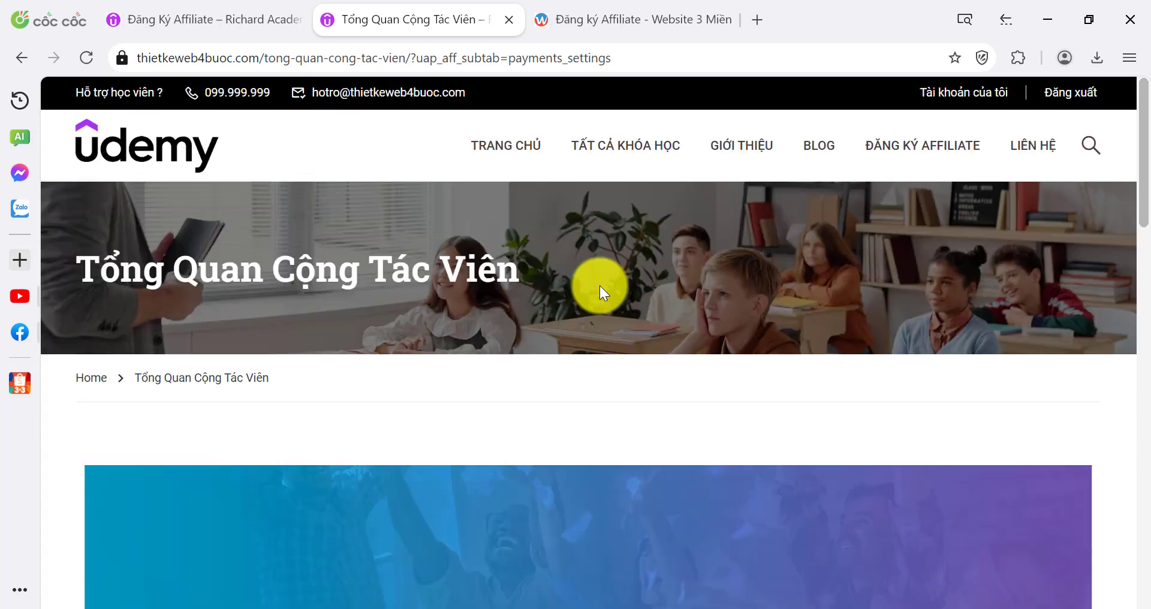
scroll(359, 317, "down", 2)
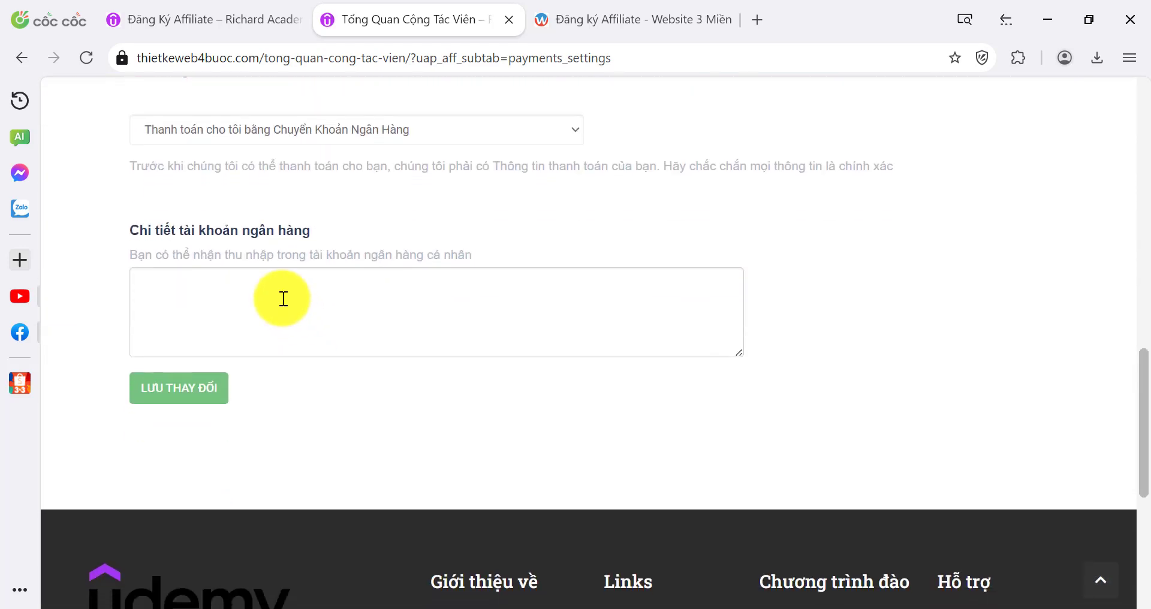
Save the account number, VP Bank and holder name, then copy the default affiliate link
left_click(284, 298)
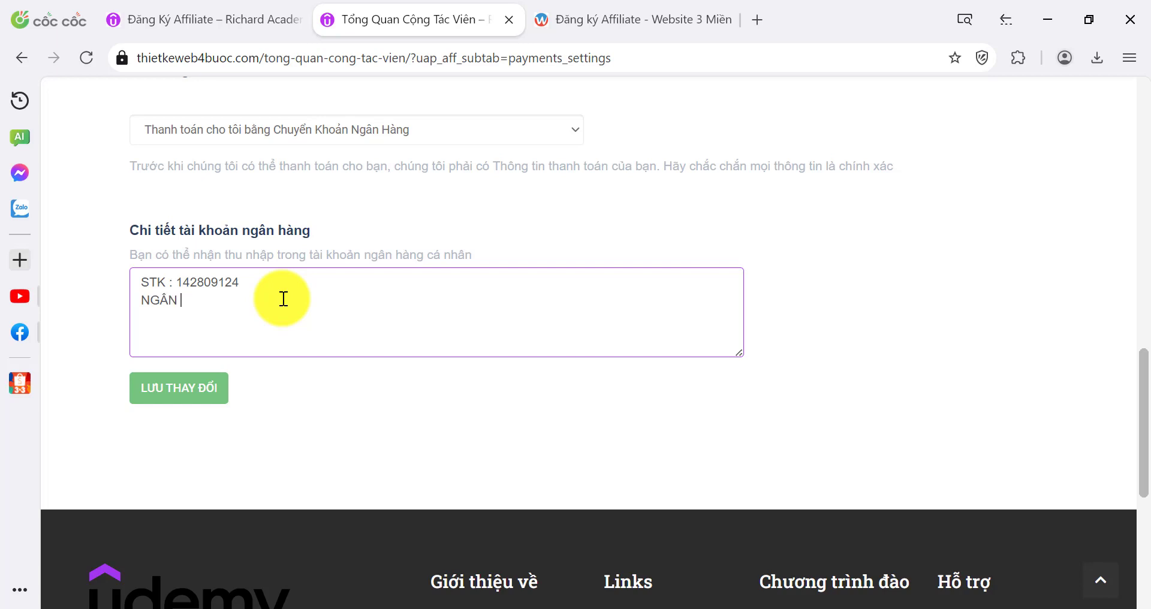
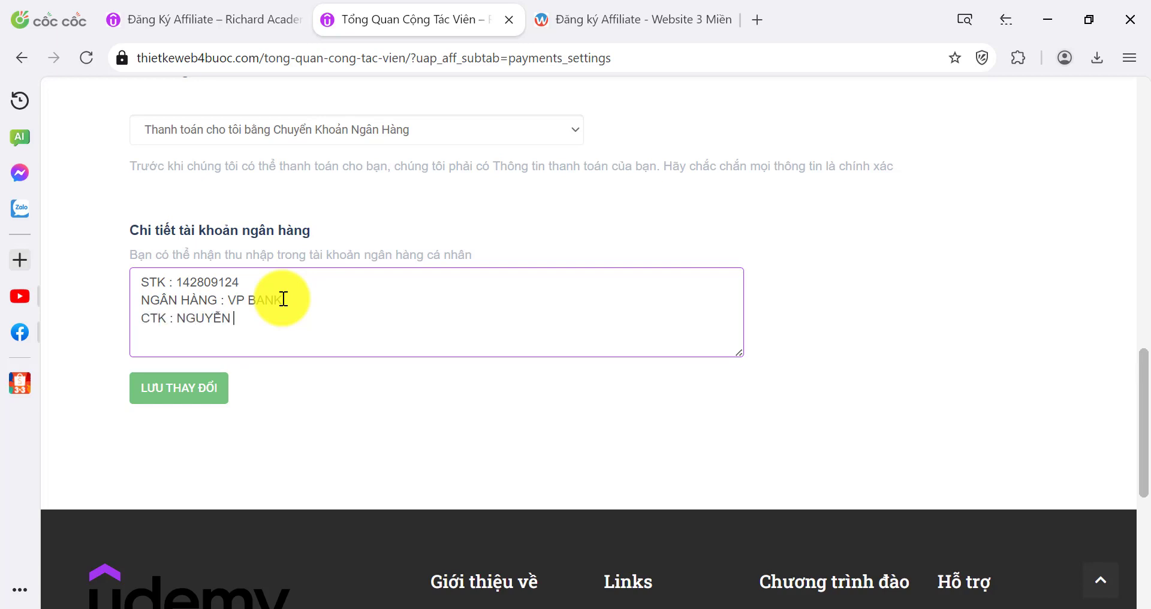
left_click(177, 398)
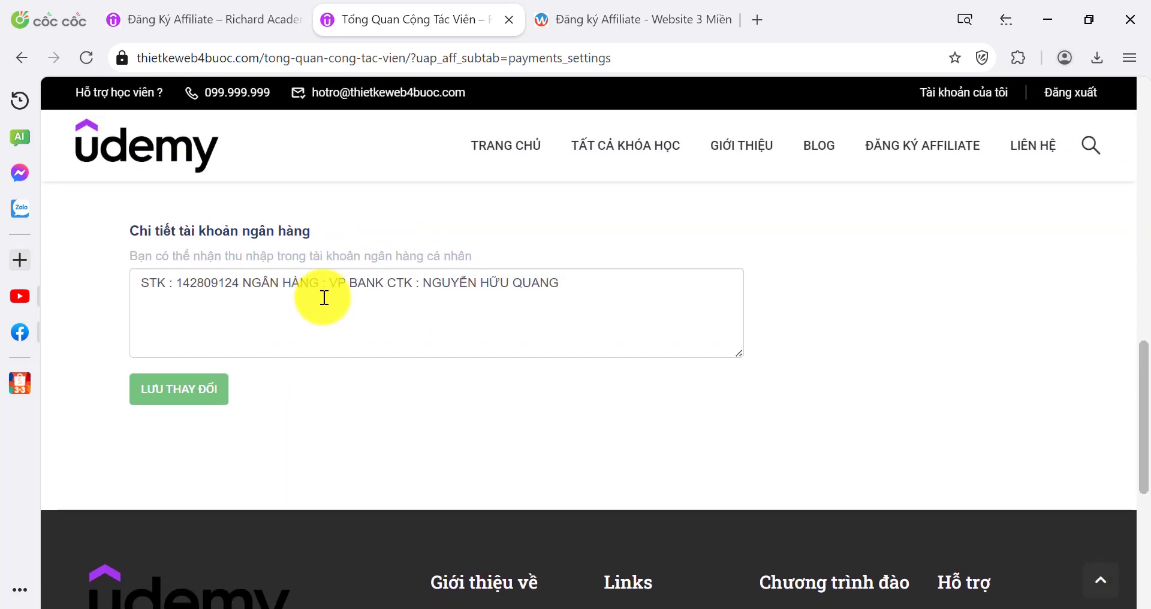
triple_click(308, 282)
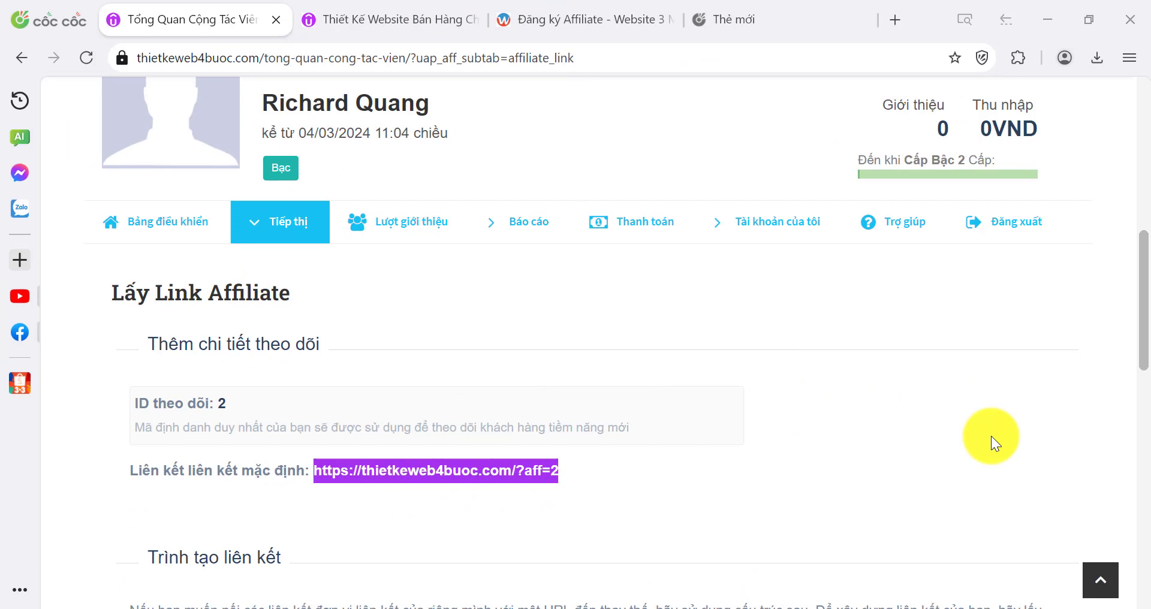
Load thietkeweb4buoc.com through the copied affiliate link in a private window
left_click(889, 312)
key("ctrl+shift+n")
key("Return")
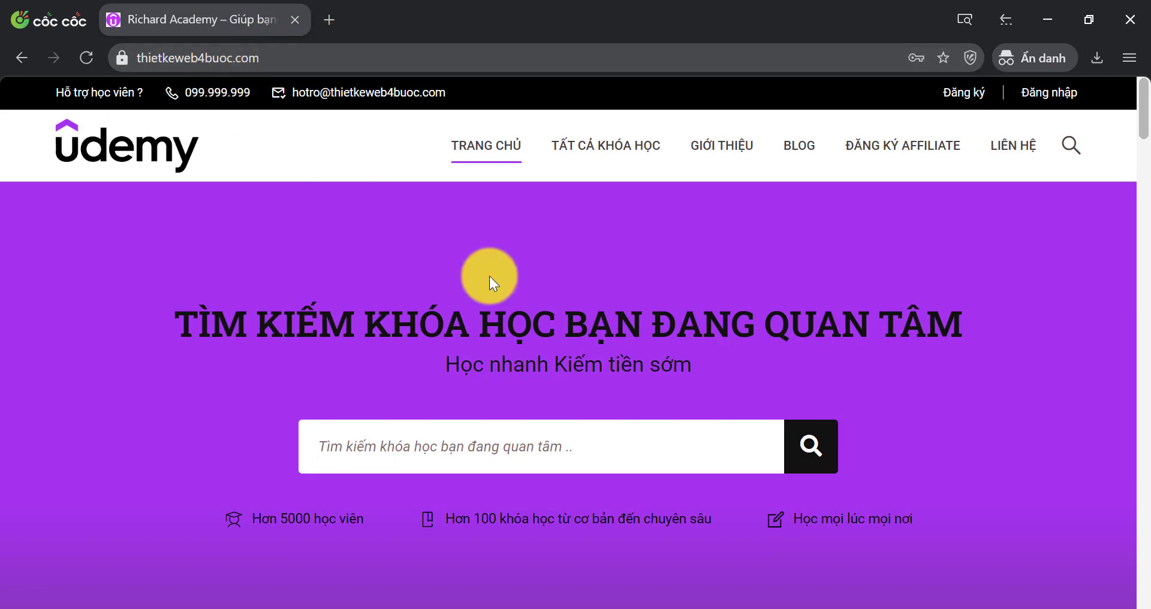
Open the 950,000 đ 'Thiết Kế Website Bán Hàng Chuyên Nghiệp' course and choose ĐĂNG KÝ NGAY
scroll(489, 275, "down", 15)
left_click(923, 234)
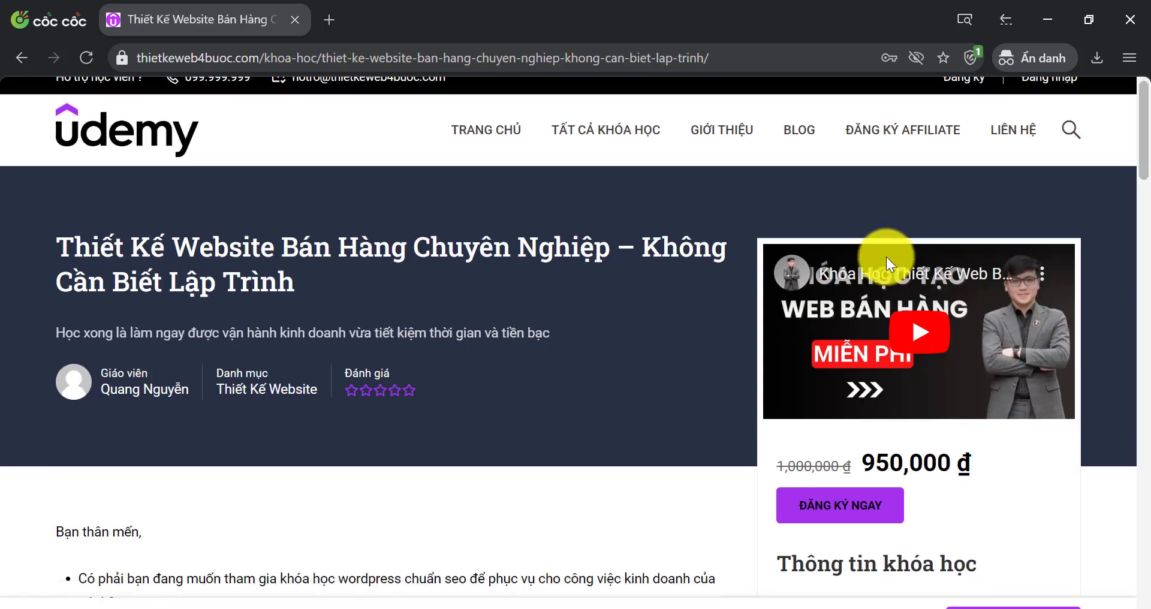
scroll(886, 257, "down", 2)
scroll(851, 386, "down", 10)
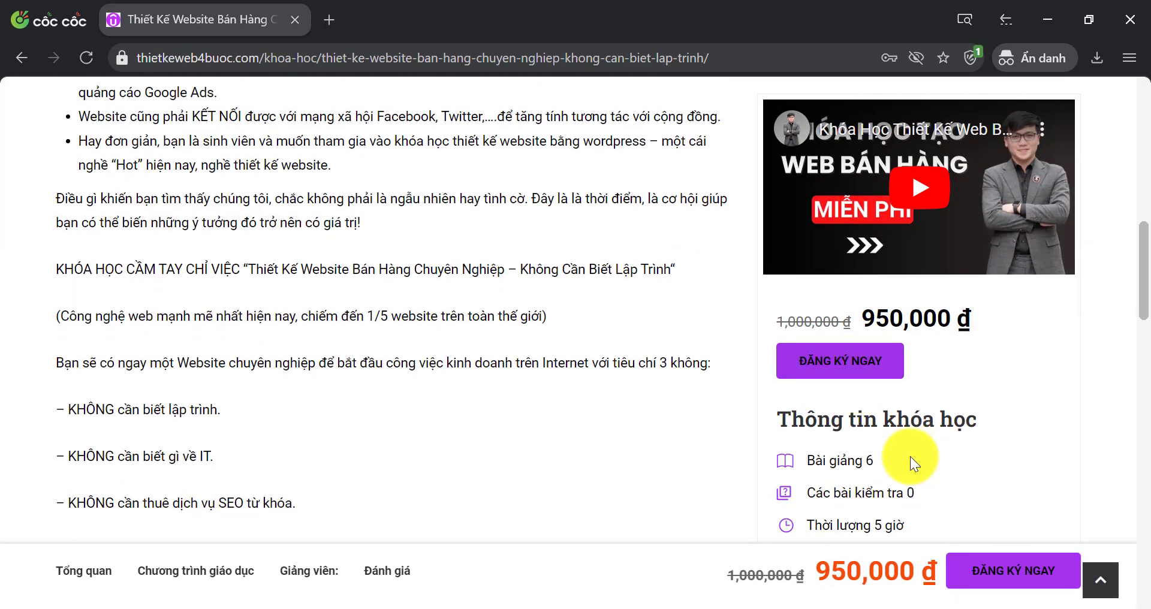
left_click(832, 373)
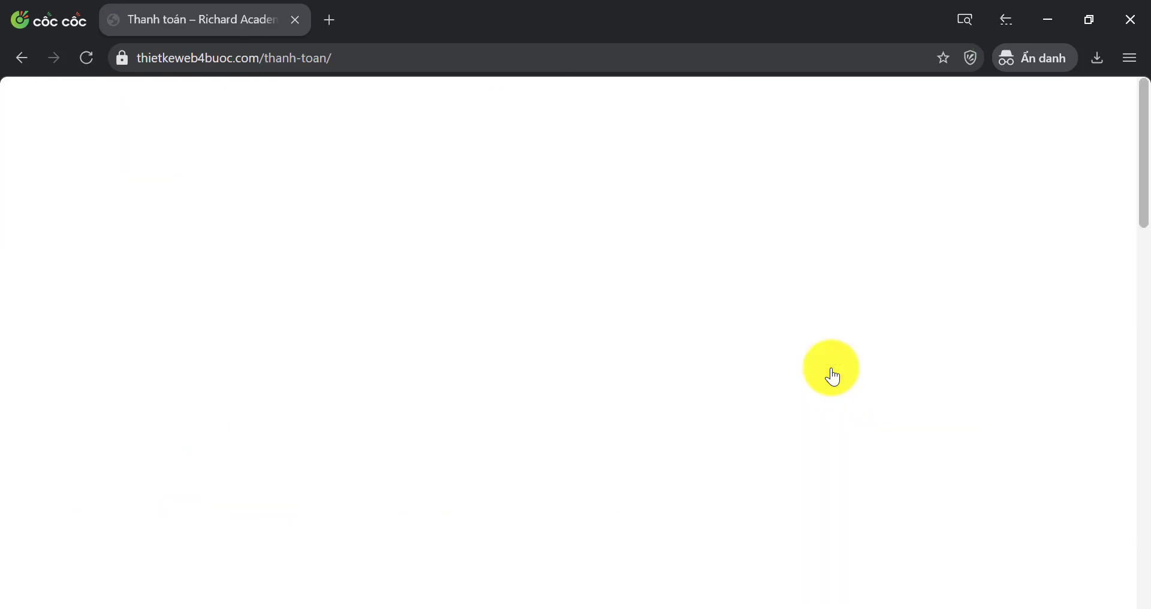
Enter the buyer's full name, phone number and e-mail at checkout, then place the order with ĐẶT HÀNG
scroll(510, 324, "down", 7)
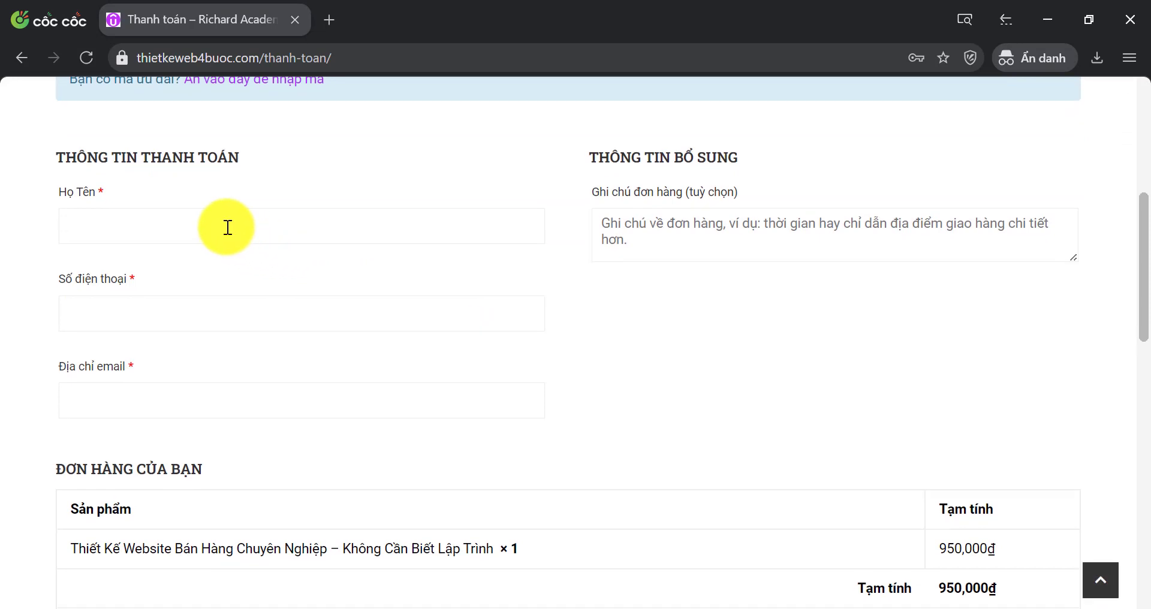
left_click(228, 227)
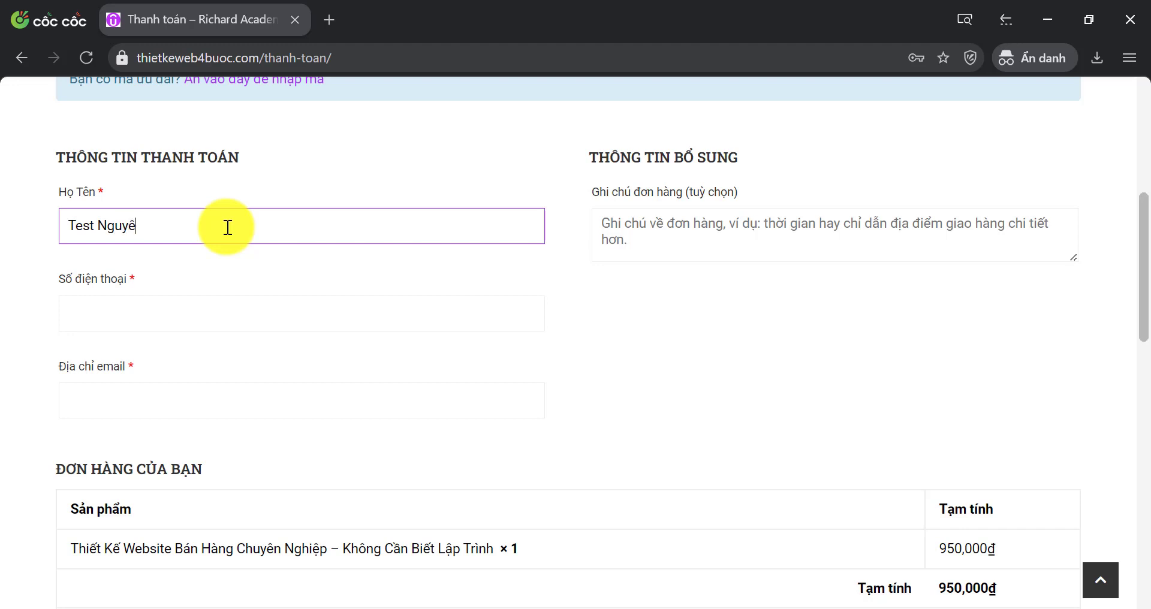
left_click(126, 321)
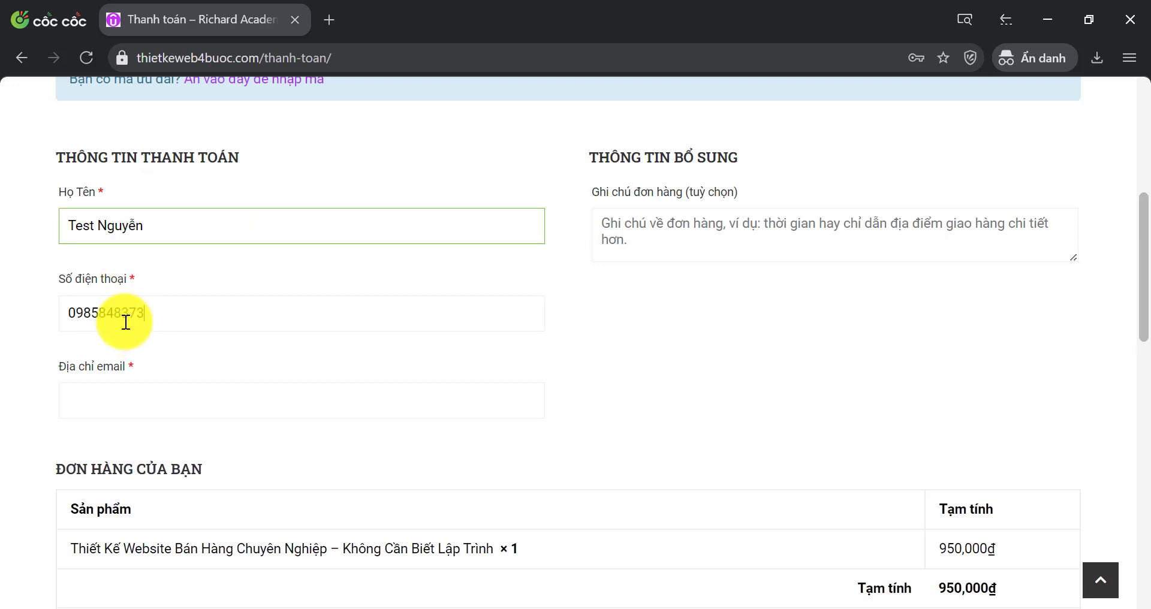
left_click(155, 399)
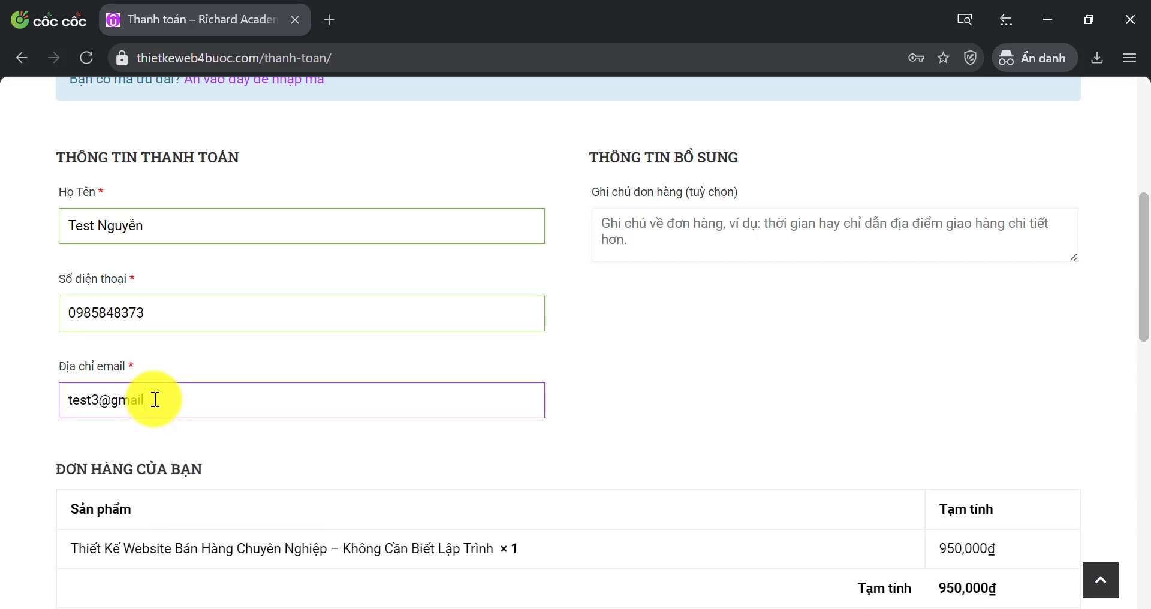
scroll(155, 399, "down", 10)
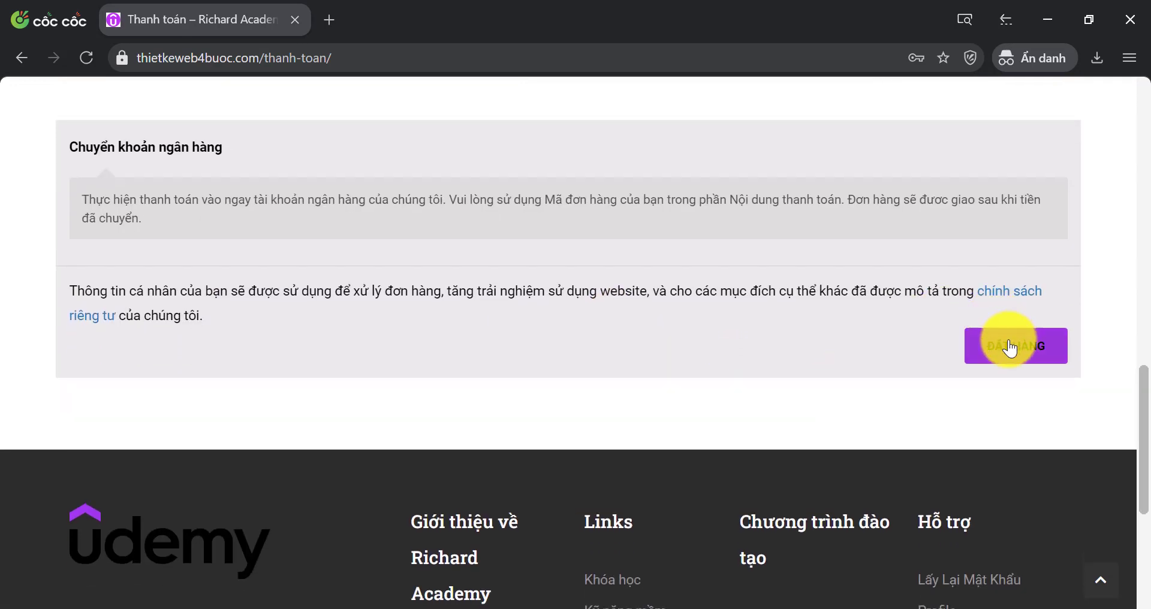
left_click(1010, 348)
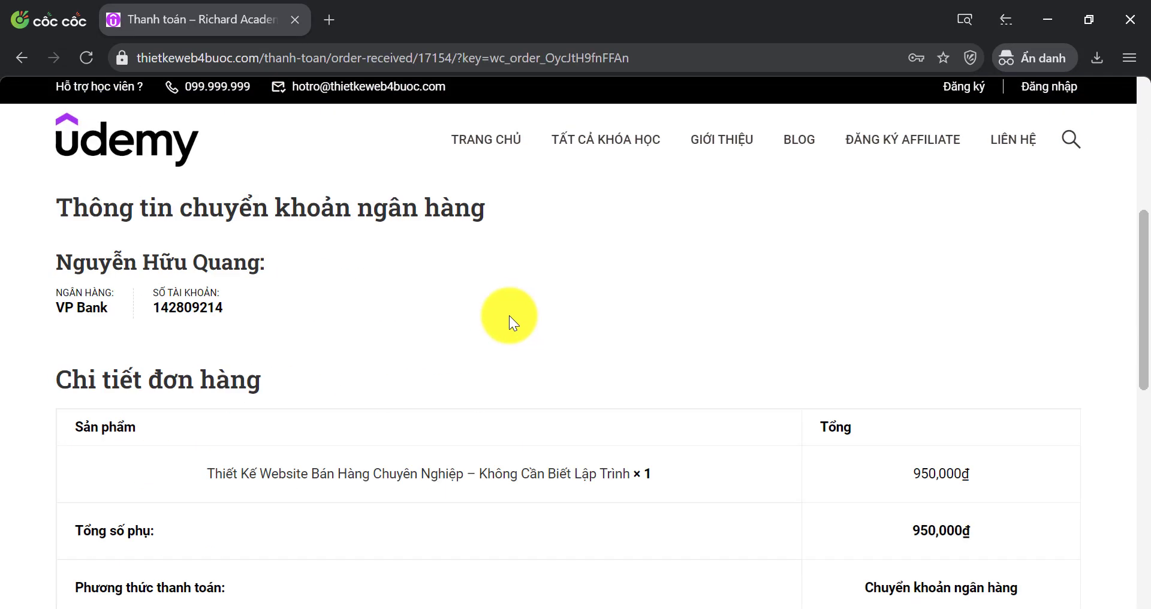
scroll(476, 323, "up", 5)
scroll(441, 370, "down", 9)
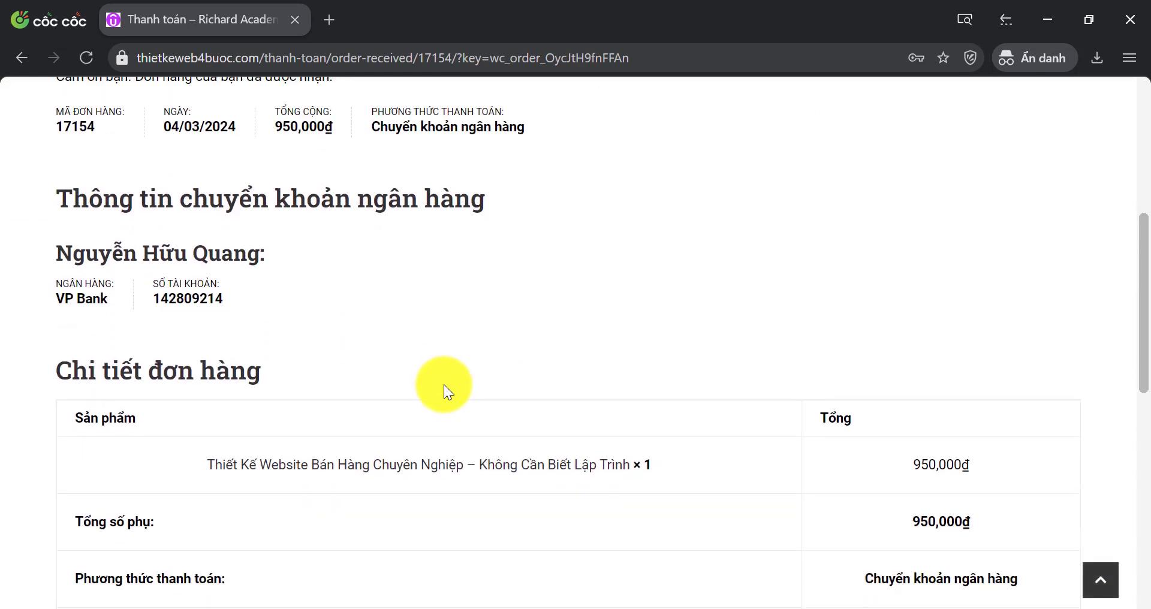
scroll(454, 378, "up", 7)
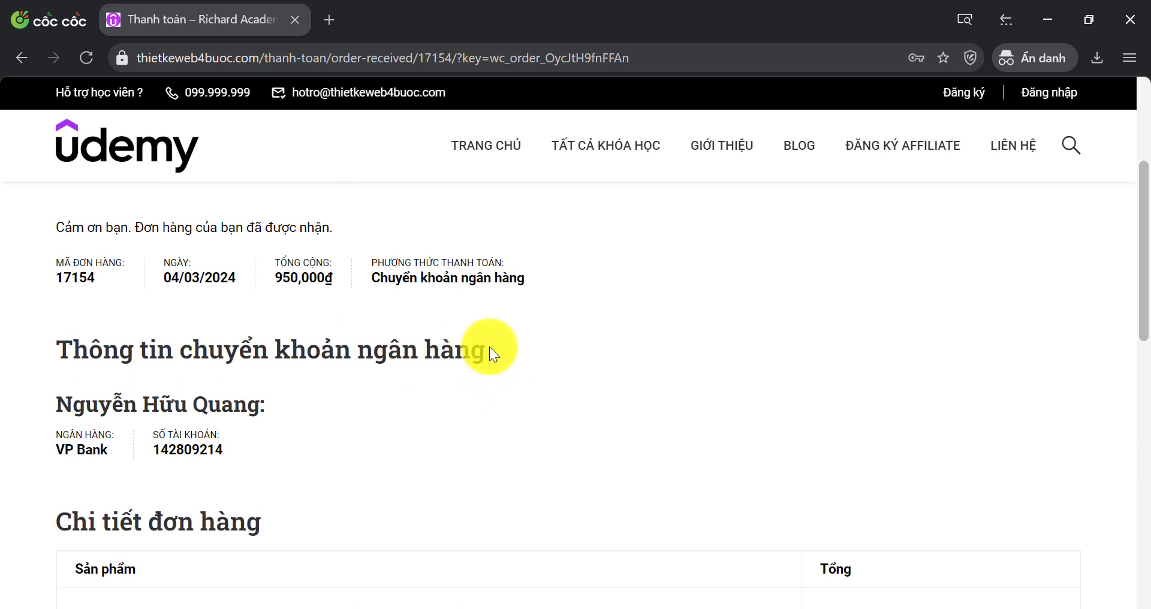
scroll(523, 327, "up", 2)
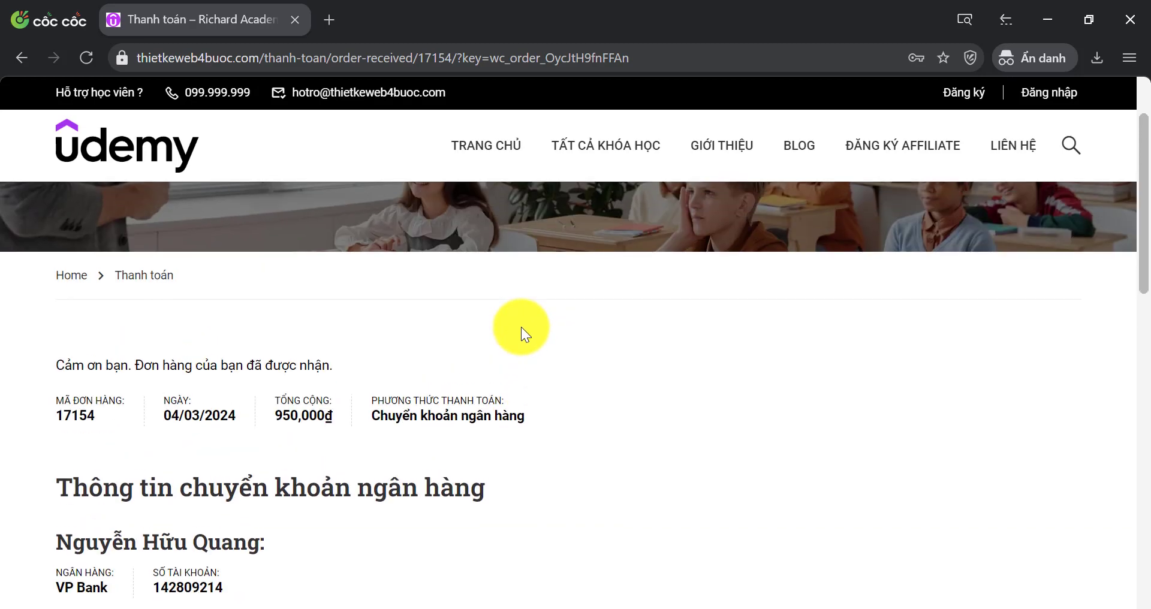
scroll(479, 302, "down", 5)
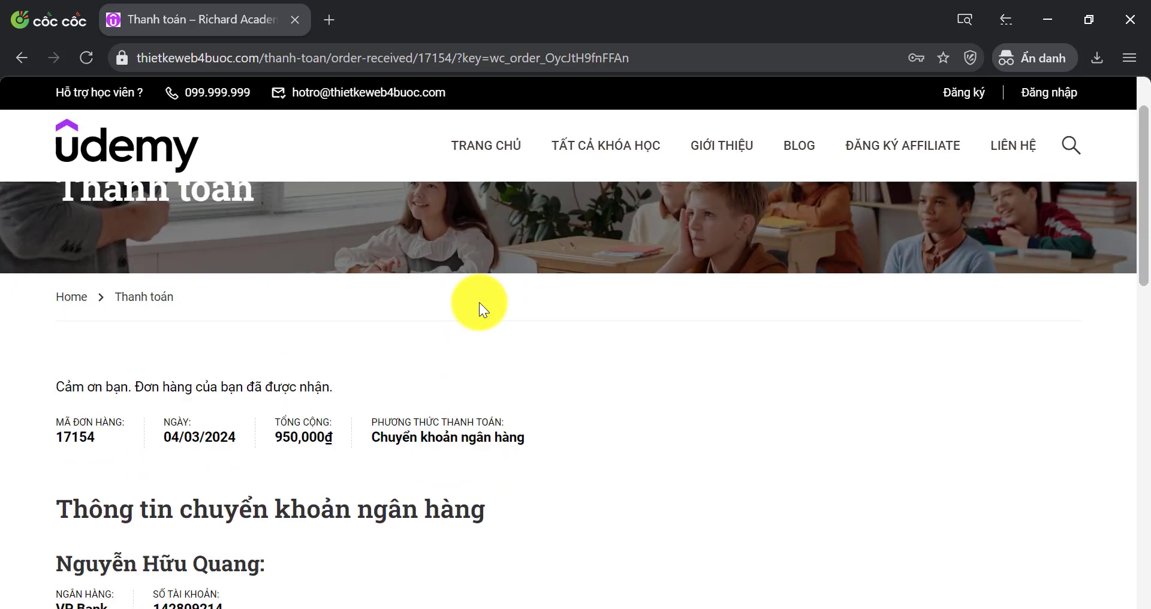
scroll(394, 318, "down", 6)
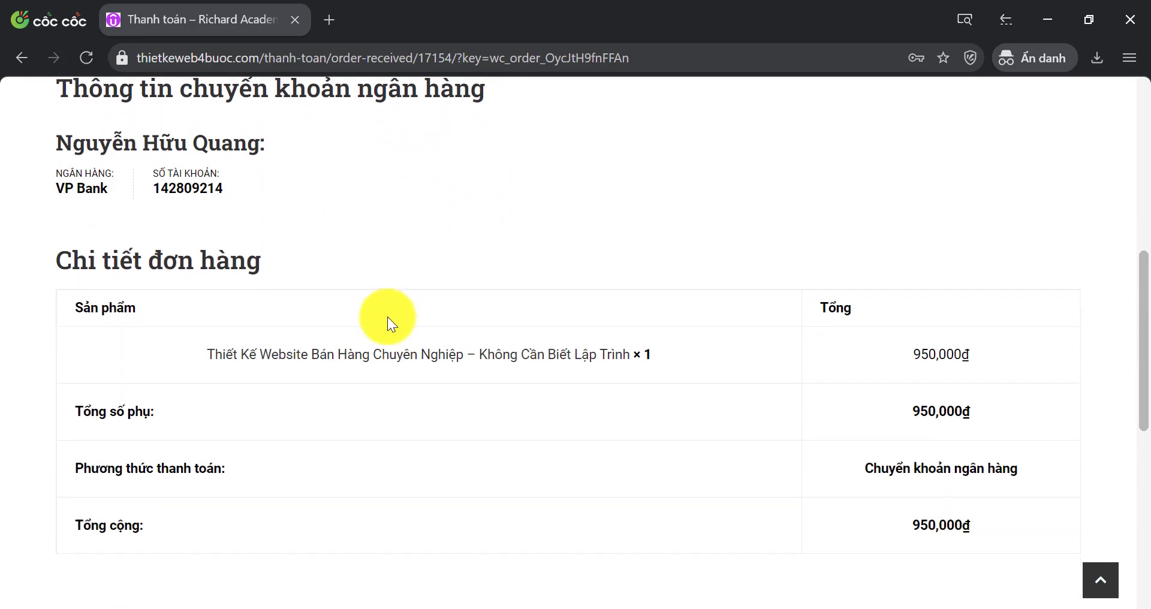
scroll(398, 361, "up", 9)
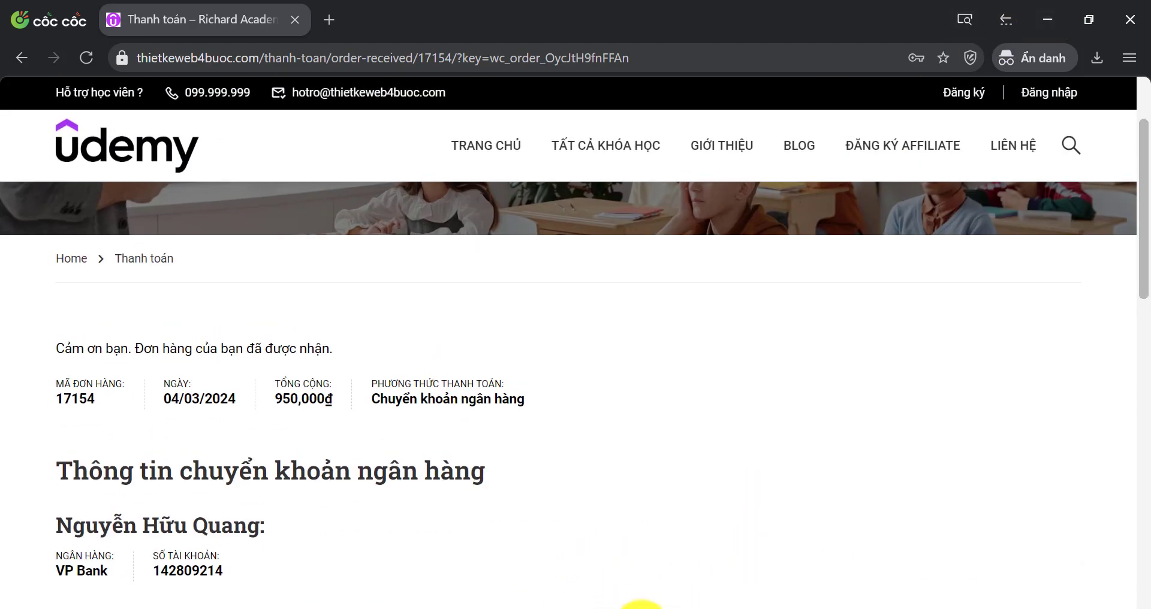
mouse_move(640, 607)
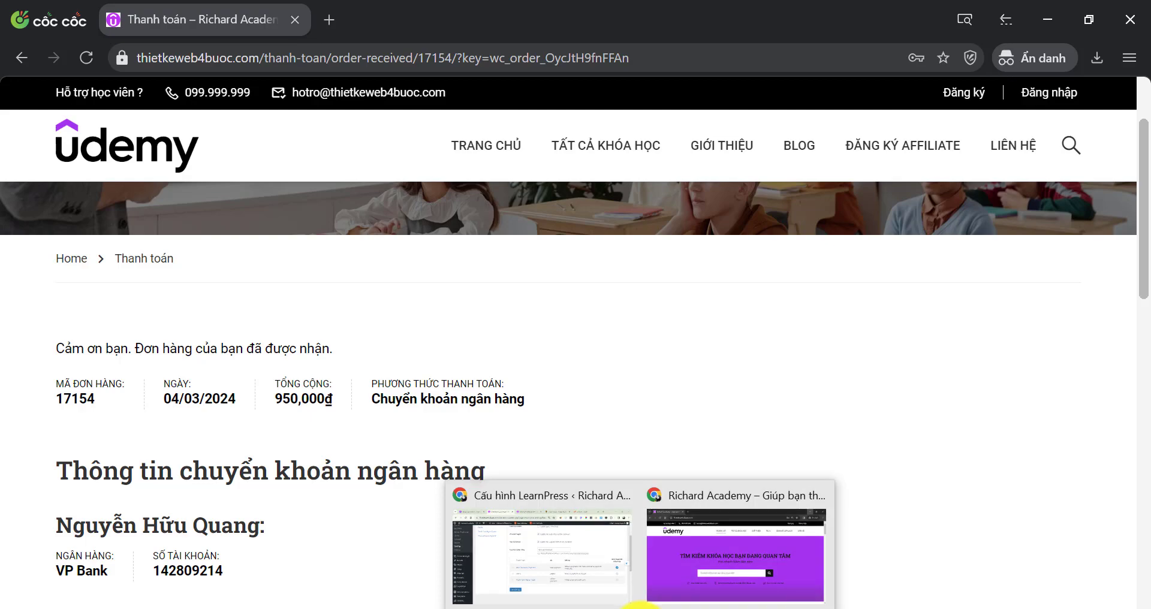
Apply 'Đổi trạng thái sang hoàn tất' as a bulk action to the on-hold 950,000đ order
left_click(579, 549)
scroll(13, 457, "down", 3)
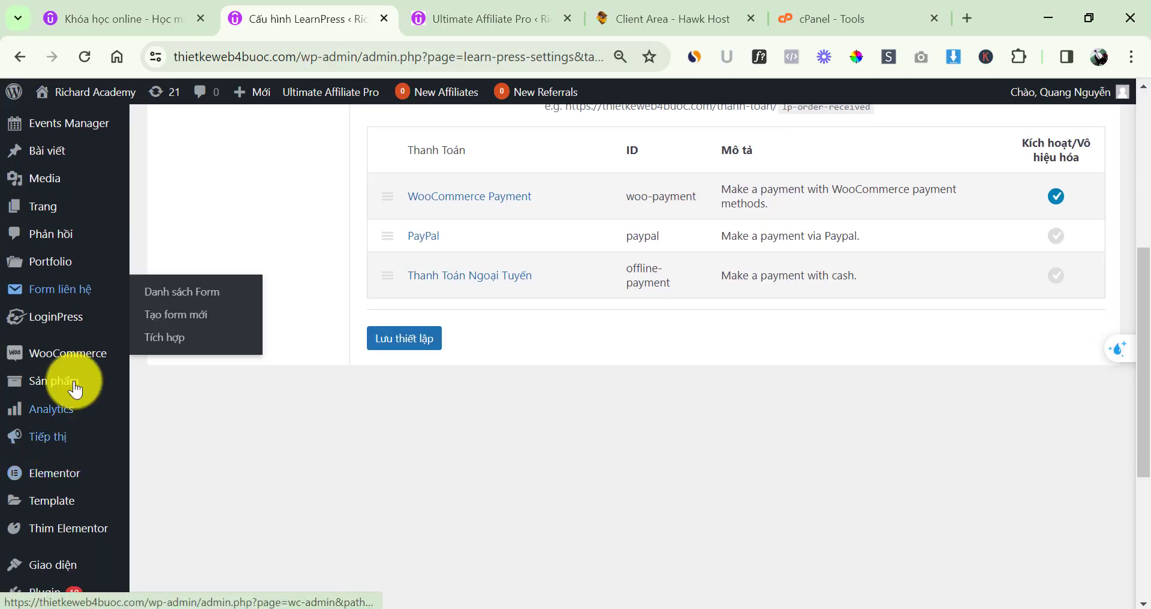
mouse_move(62, 362)
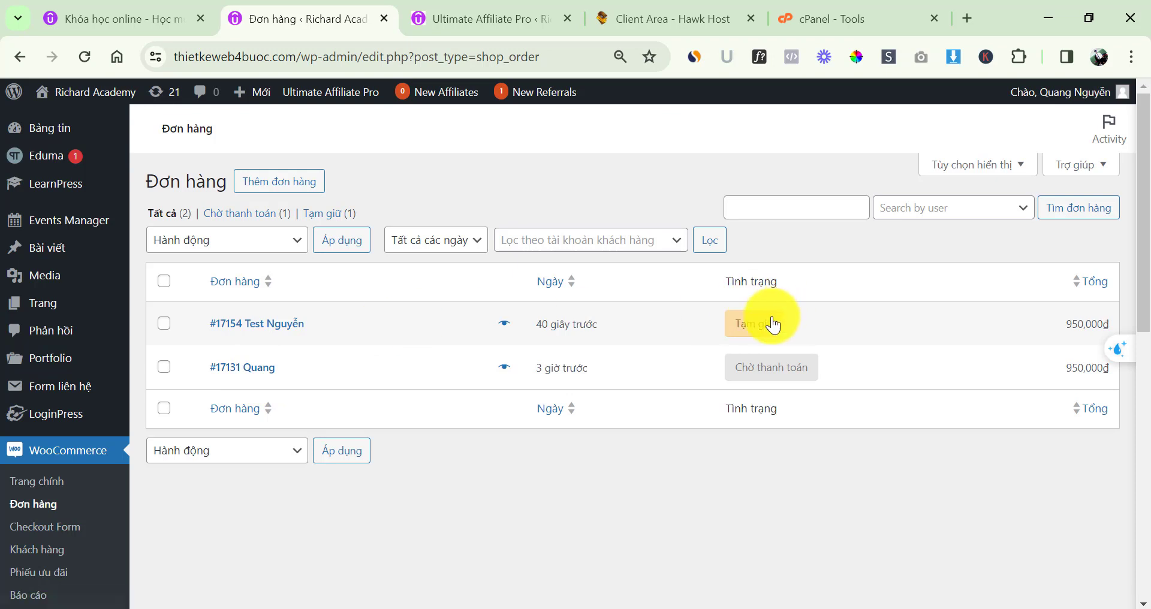
left_click(163, 327)
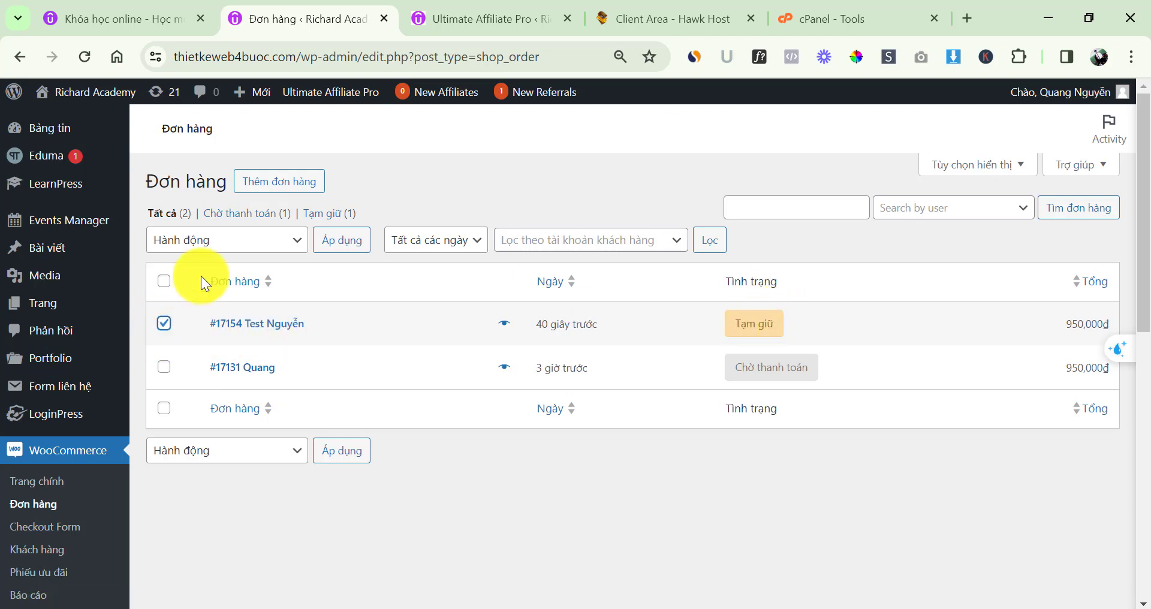
left_click(200, 240)
left_click(240, 327)
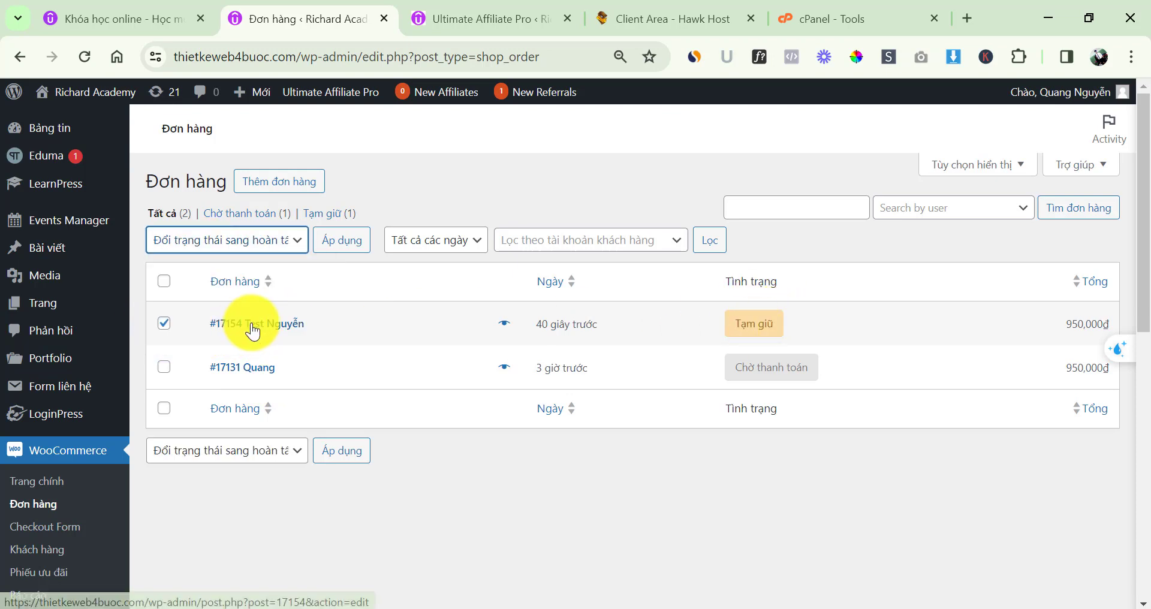
left_click(333, 243)
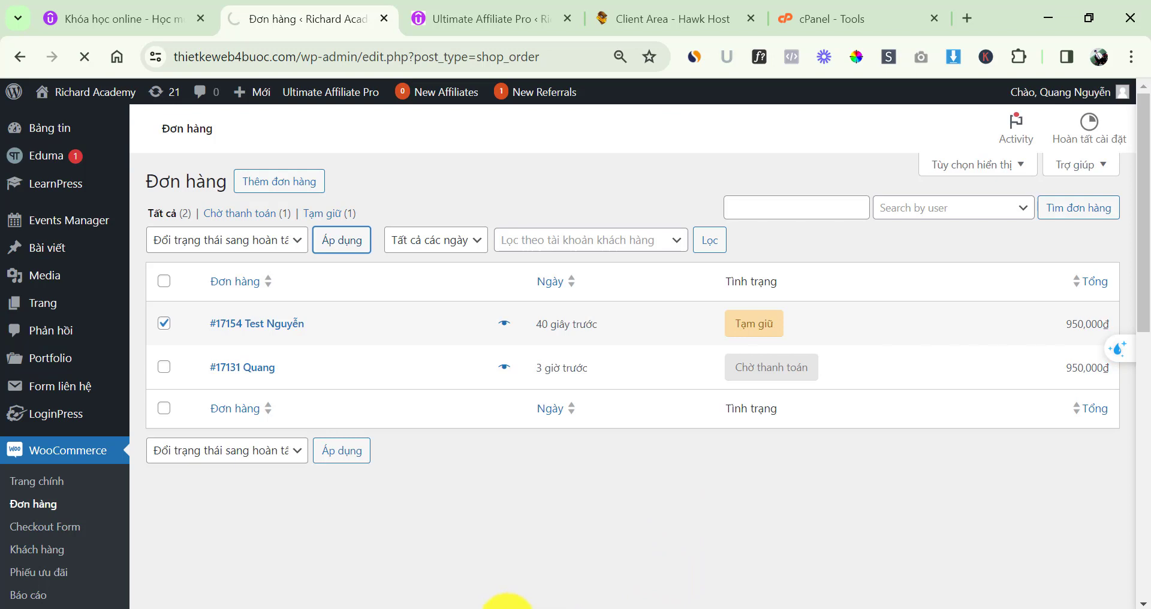
mouse_move(506, 607)
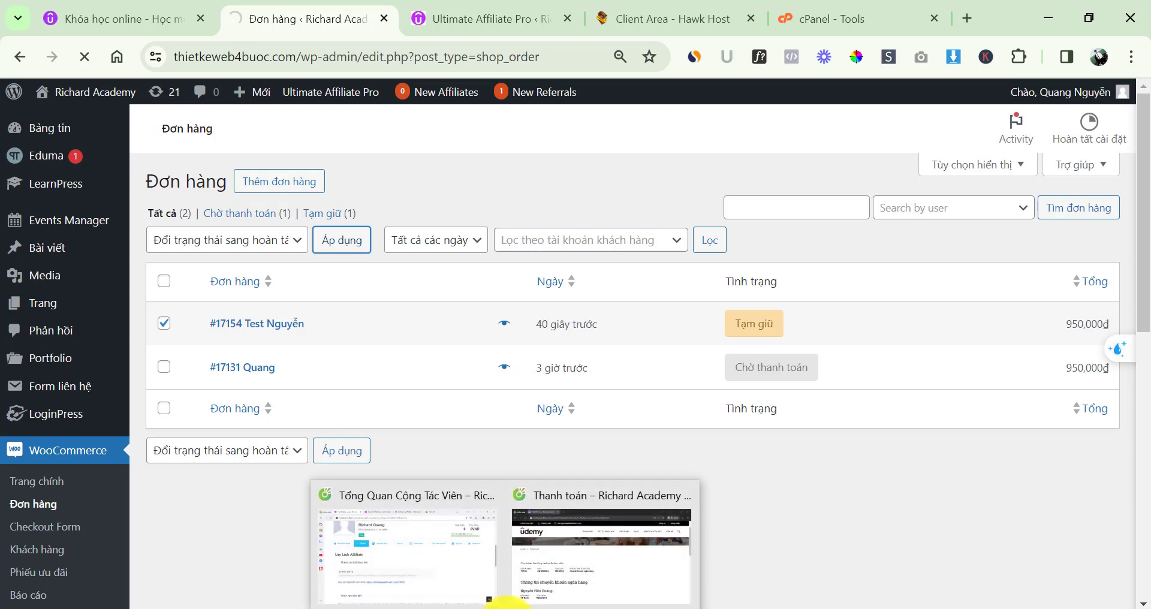
Open Bảng điều khiển in the affiliate portal and check the 142,500VND account balance
left_click(455, 556)
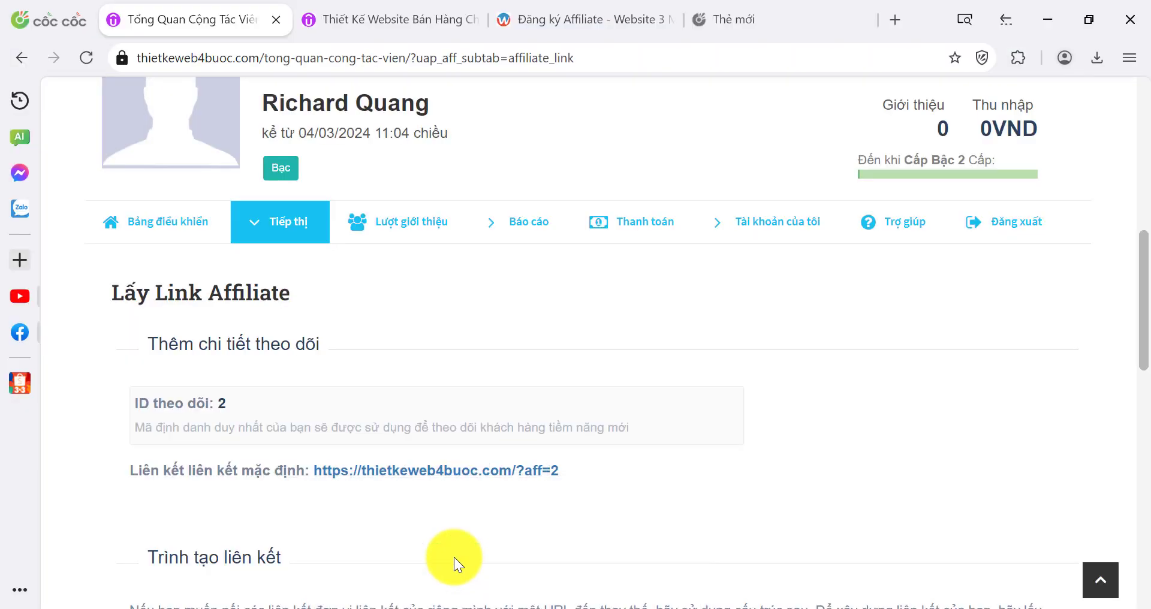
left_click(157, 234)
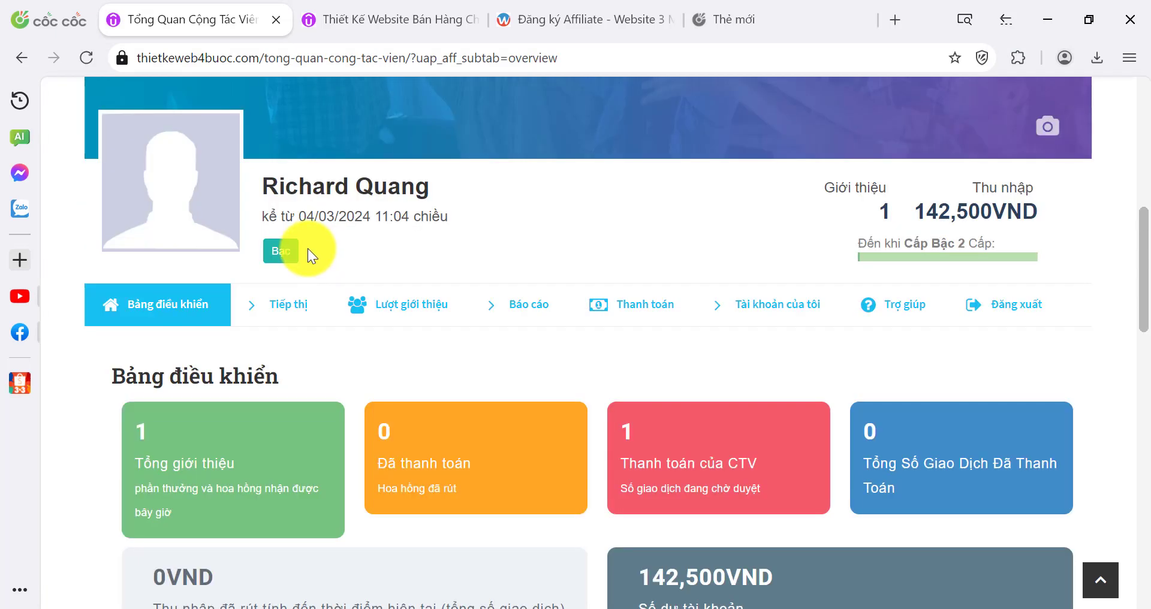
scroll(303, 246, "down", 4)
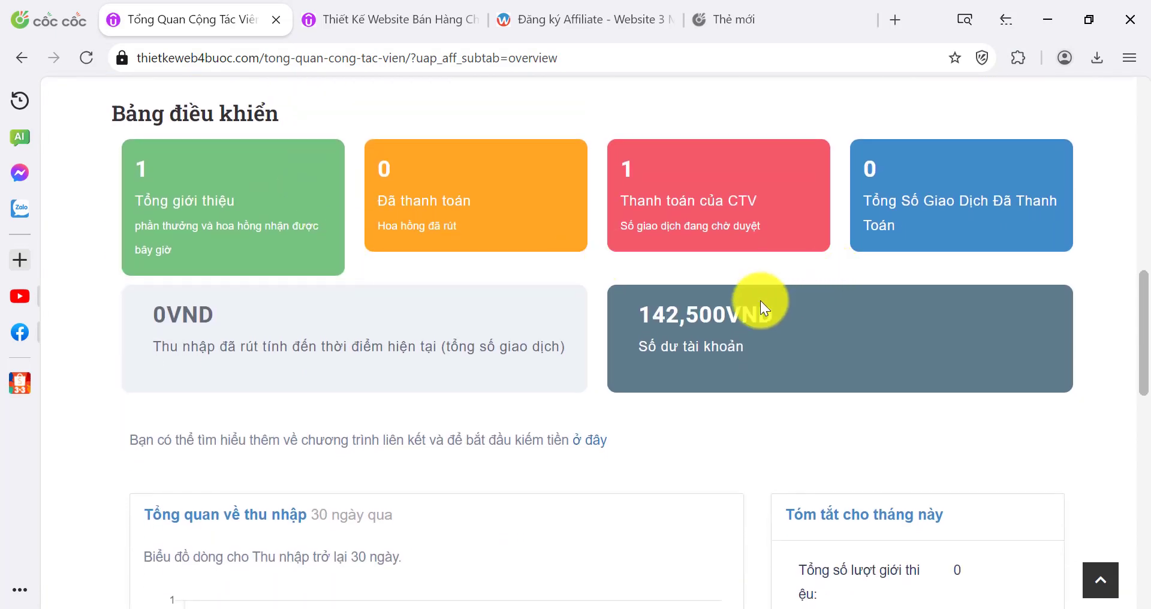
left_click_drag(624, 318, 770, 316)
left_click(771, 318)
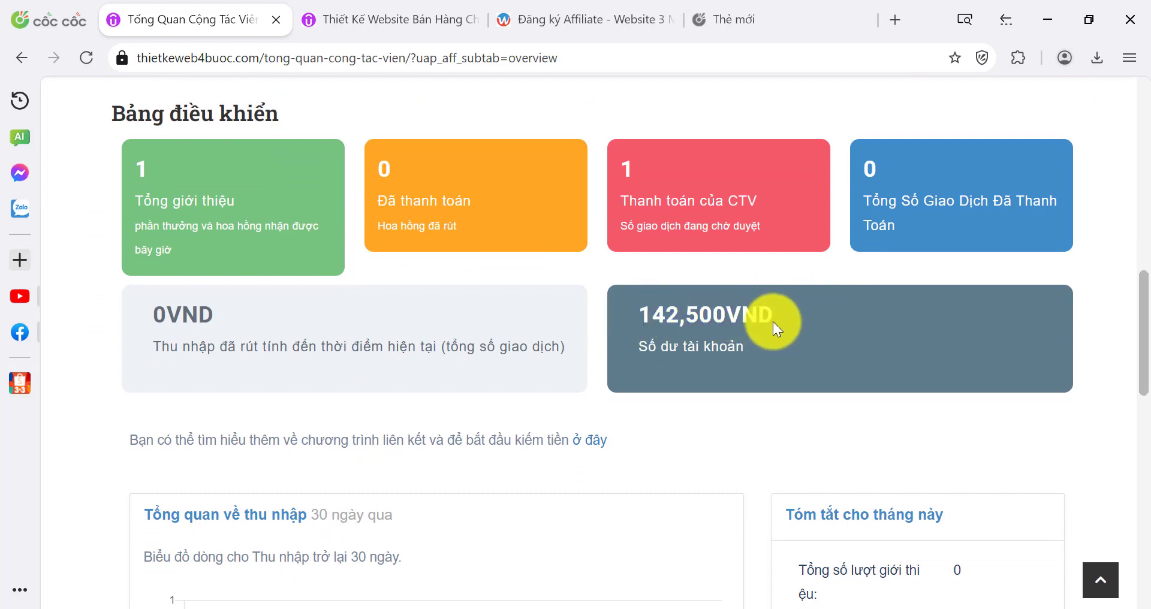
left_click_drag(648, 308, 817, 326)
left_click(818, 329)
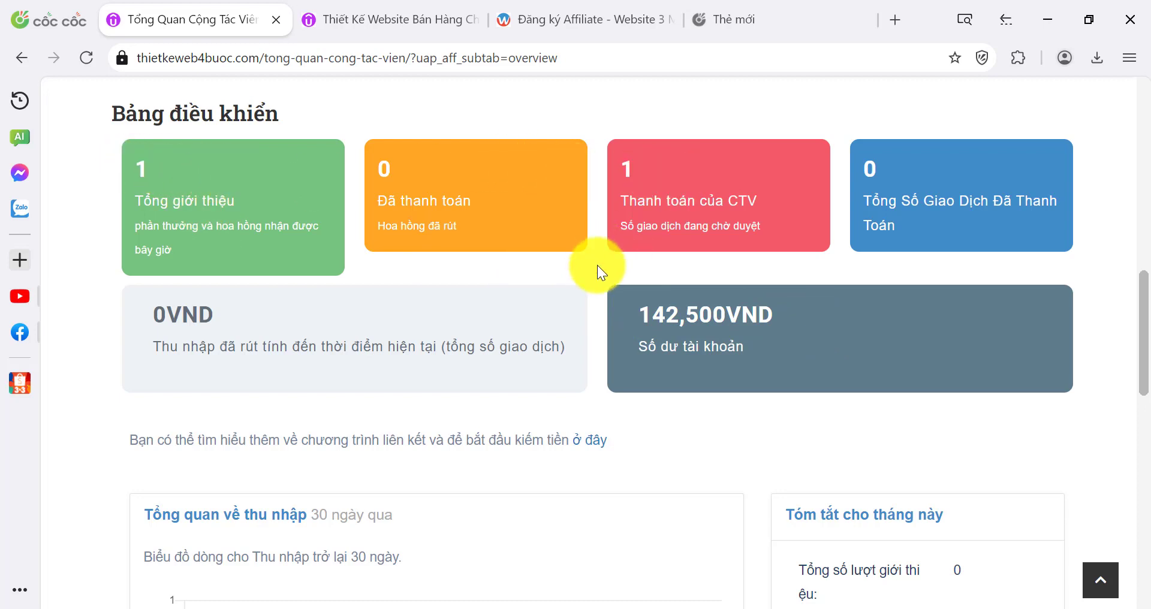
Check the pending affiliate payment card and the rest of the dashboard stats
left_click_drag(612, 209, 784, 231)
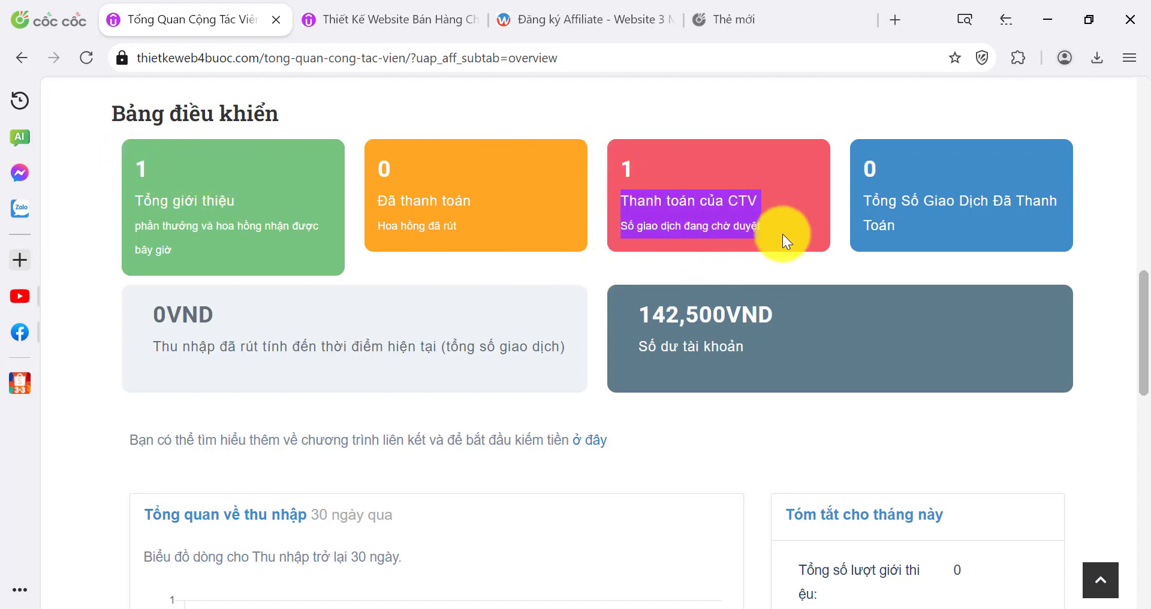
left_click(783, 229)
left_click_drag(617, 208, 787, 230)
left_click(786, 225)
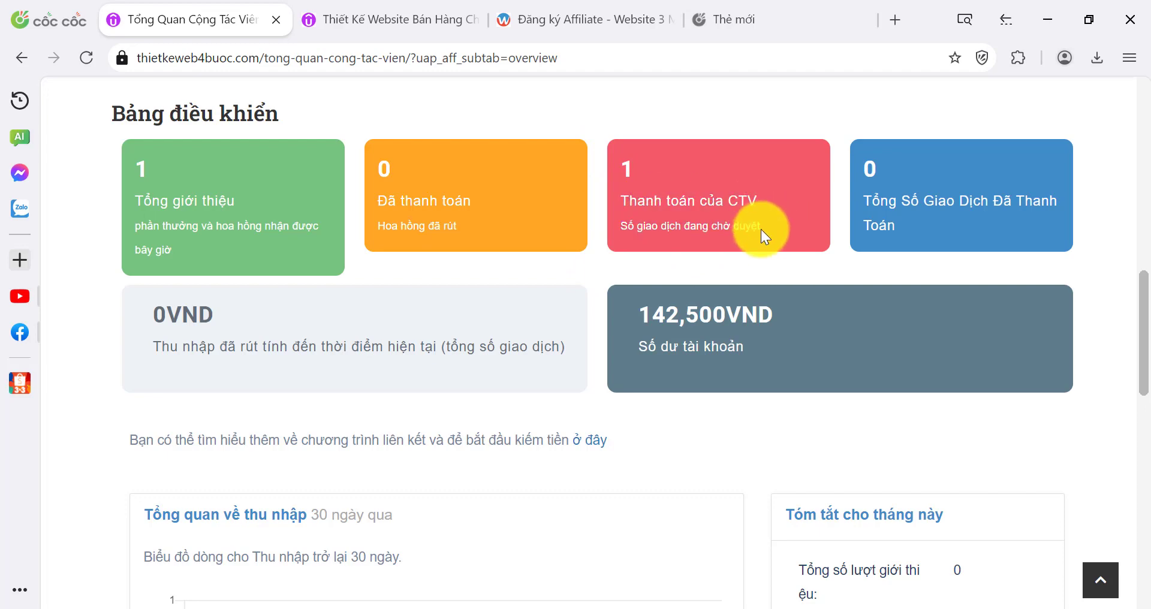
scroll(728, 257, "down", 7)
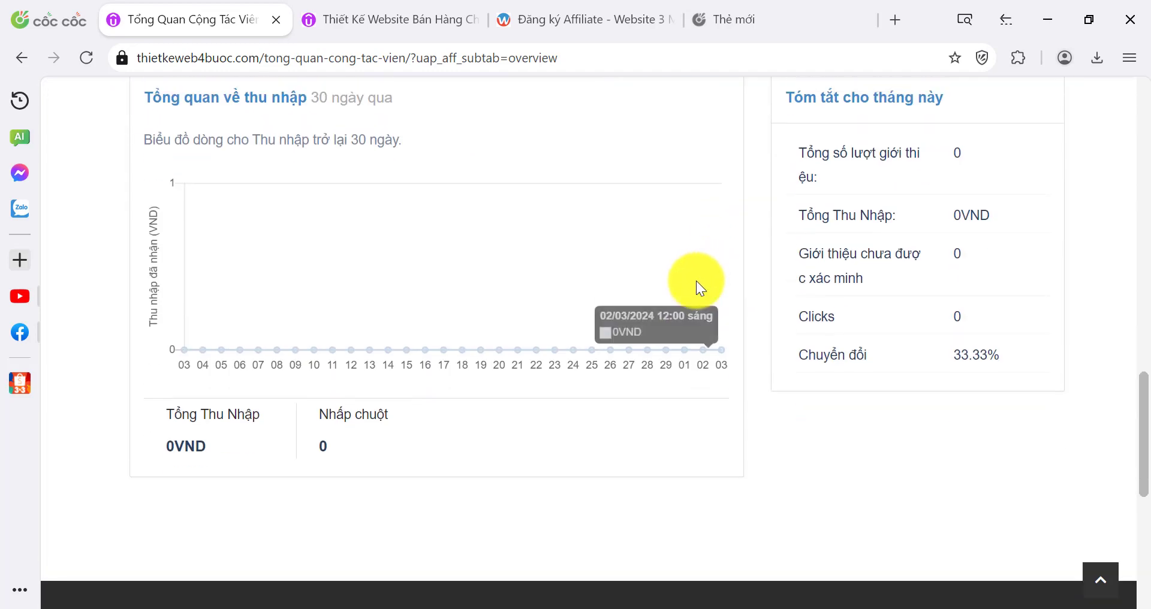
scroll(699, 282, "up", 8)
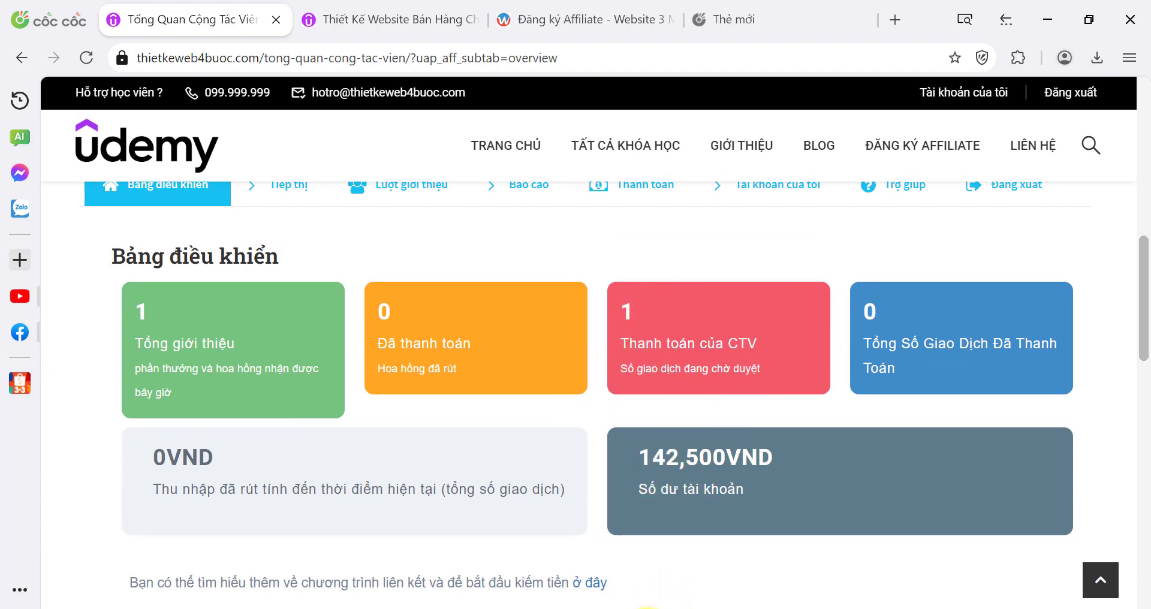
Back in the Chrome admin, open the Ultimate Affiliate Pro dashboard from the sidebar
mouse_move(641, 606)
left_click(612, 571)
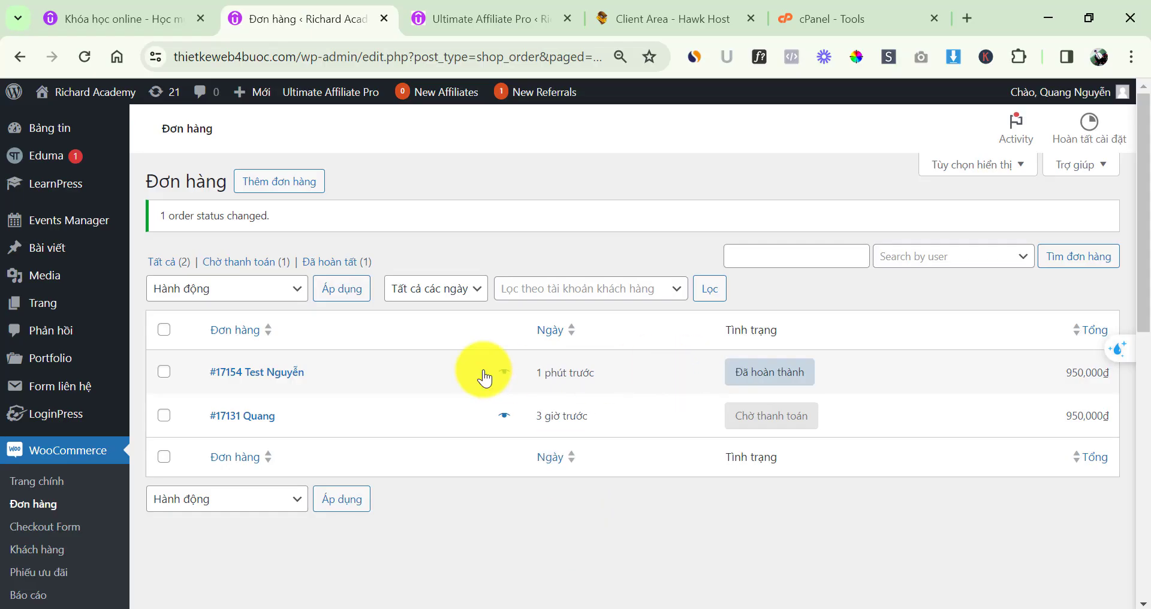
scroll(216, 384, "down", 5)
scroll(213, 394, "down", 4)
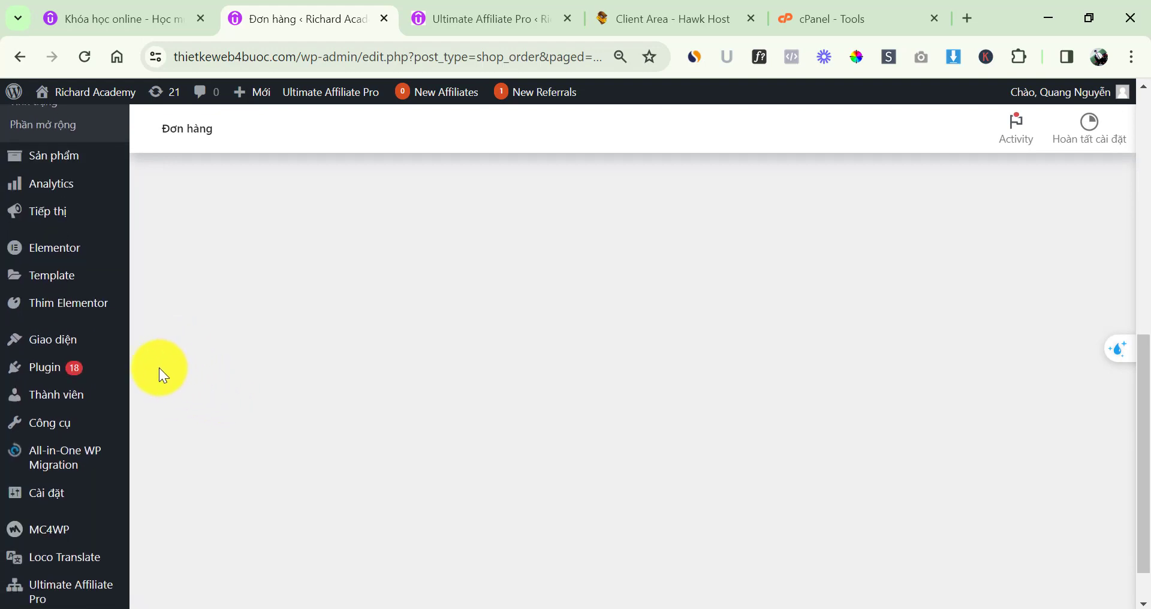
scroll(84, 503, "down", 1)
left_click(75, 536)
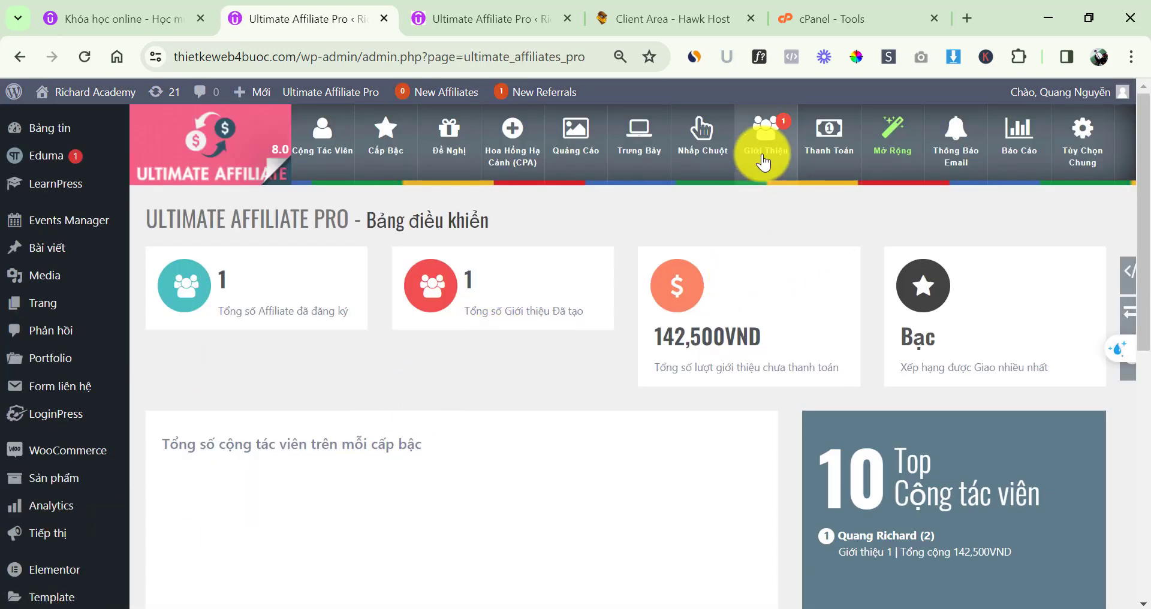
Open Giới Thiệu and inspect the verified 142,500VND WooCommerce referral dated 04/03/2024
left_click(762, 158)
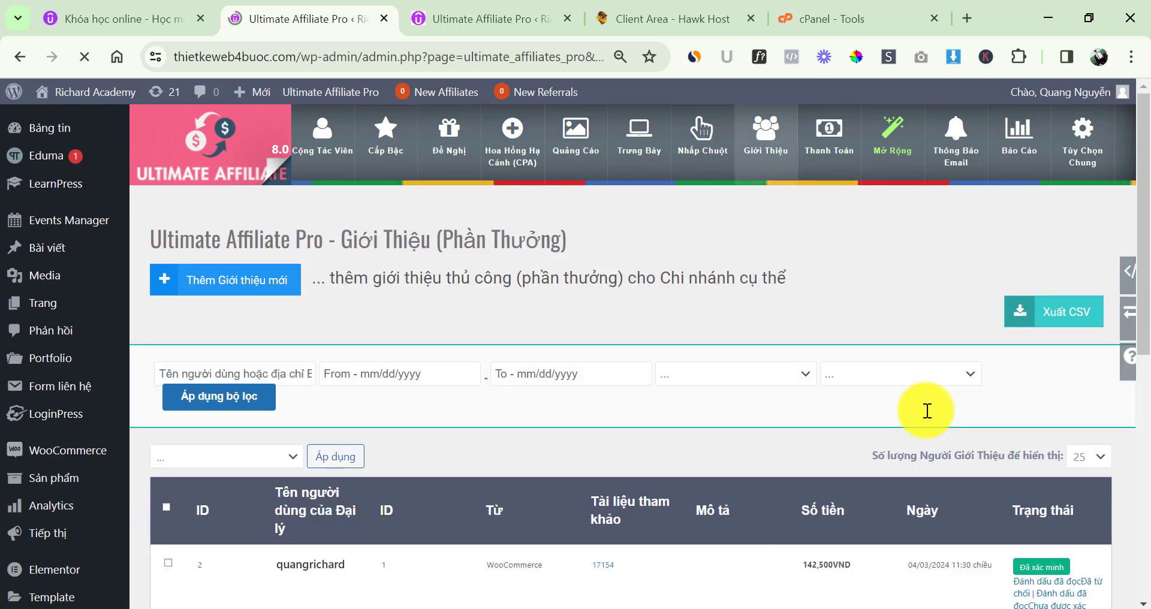
scroll(506, 360, "down", 3)
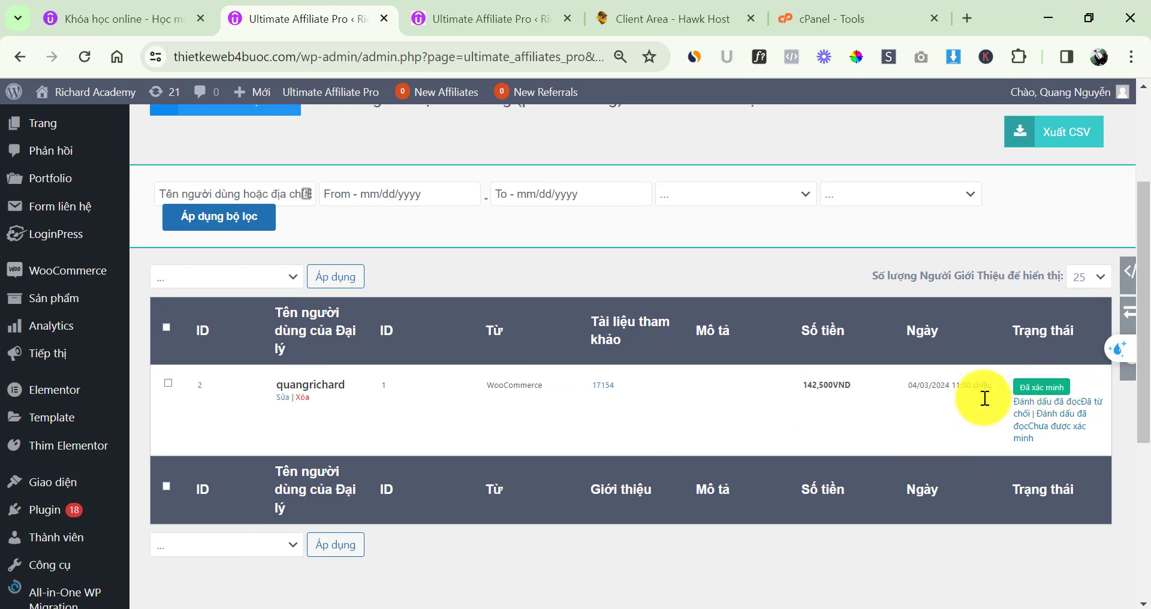
scroll(540, 439, "down", 1)
scroll(545, 443, "up", 1)
scroll(564, 440, "up", 3)
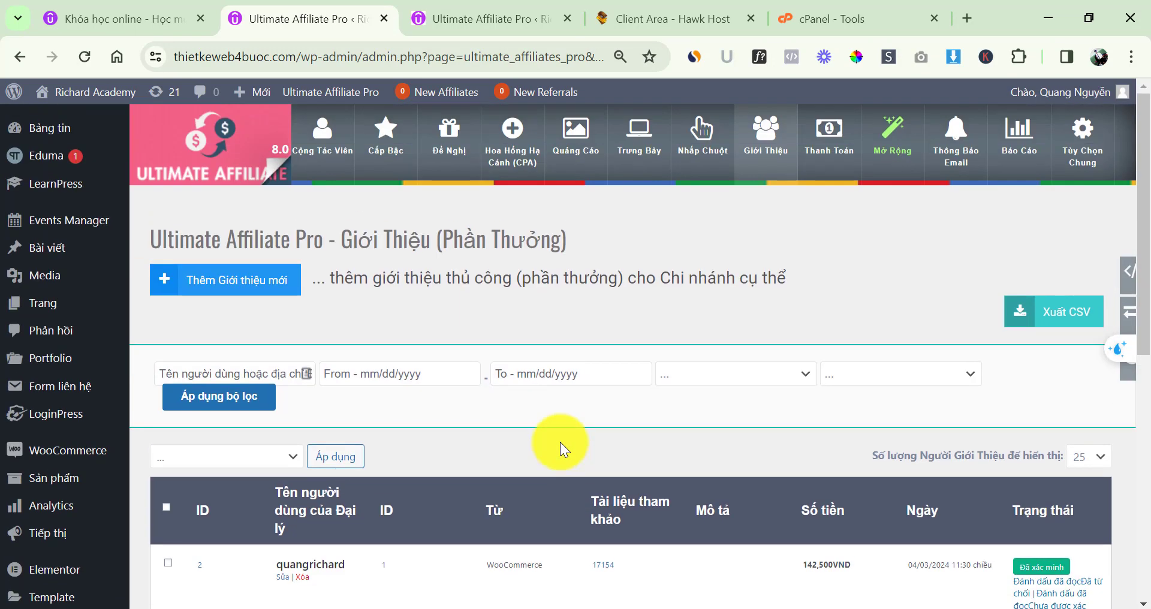
scroll(691, 432, "down", 3)
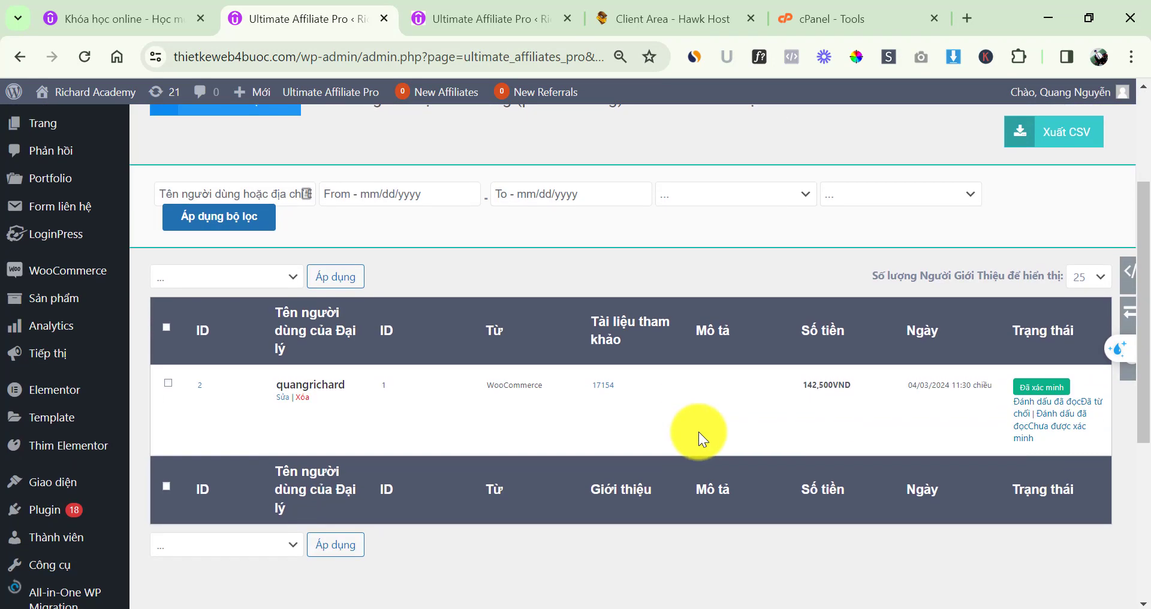
left_click_drag(264, 387, 448, 382)
left_click(480, 390)
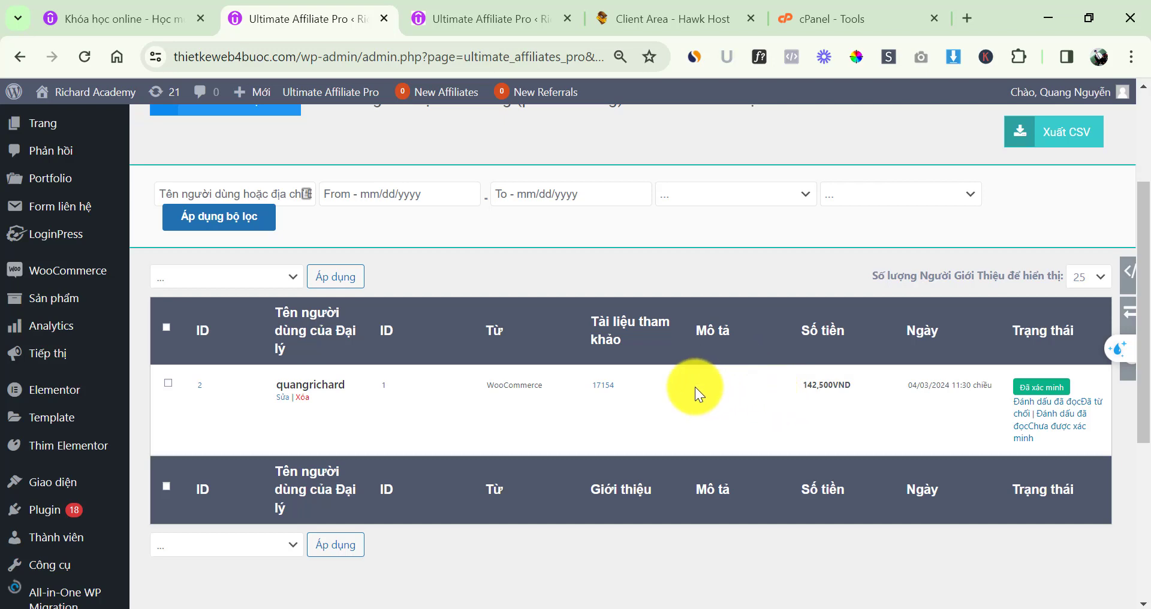
scroll(696, 388, "up", 3)
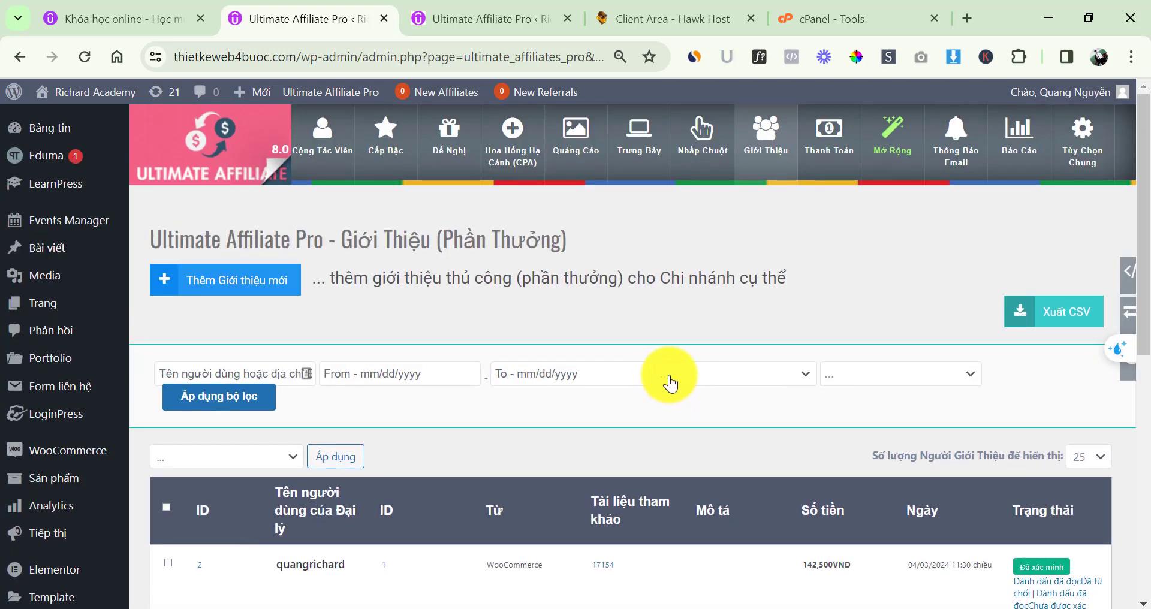
Open Thanh Toán and review the 142,500VND unpaid, 0VND paid summary and the unpaid-affiliates table
left_click(828, 150)
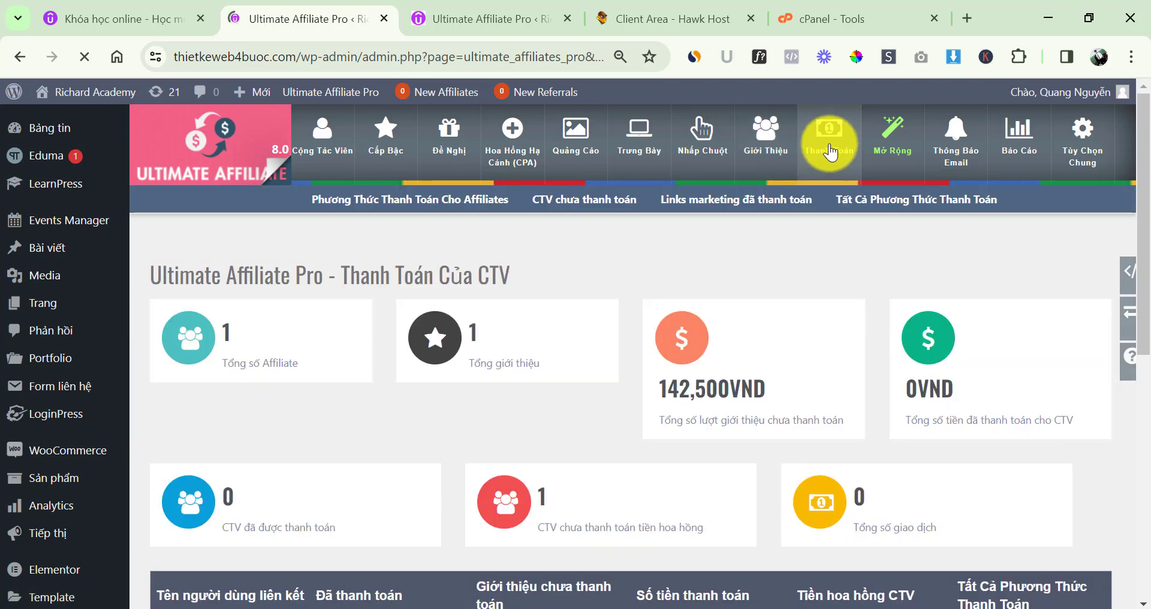
scroll(503, 327, "down", 1)
scroll(502, 328, "down", 3)
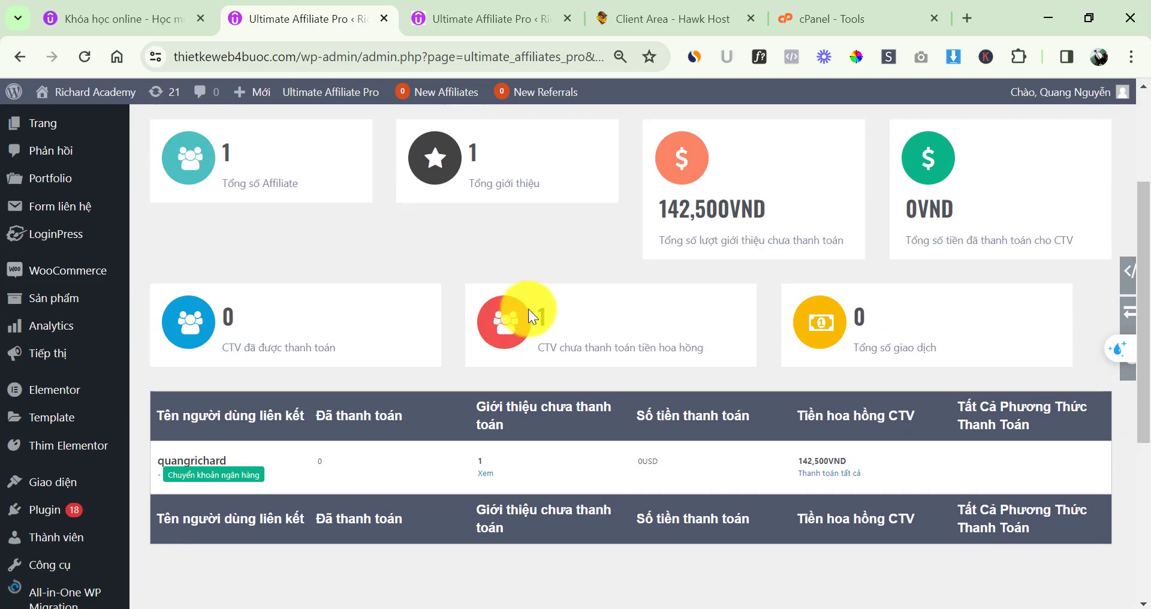
scroll(568, 368, "down", 3)
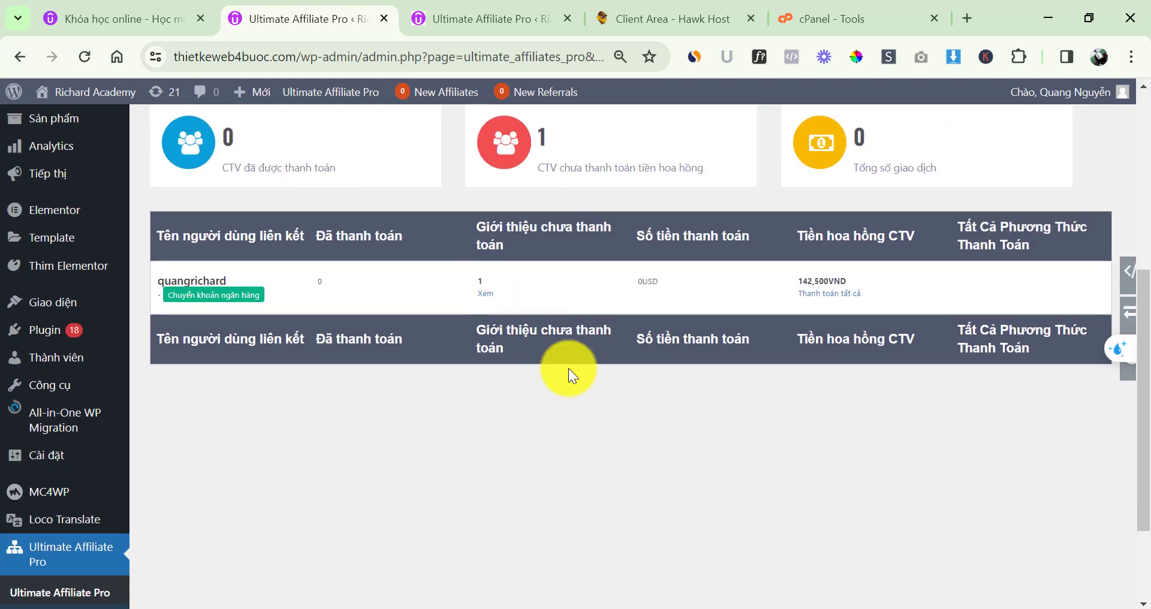
scroll(563, 396, "up", 5)
scroll(561, 394, "up", 2)
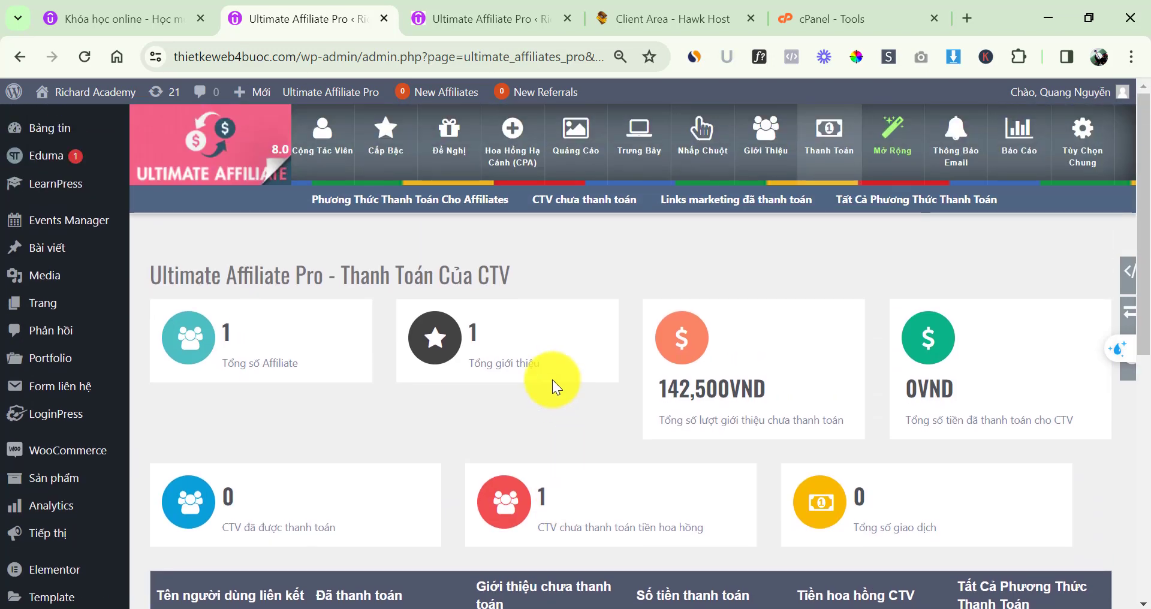
scroll(551, 379, "down", 5)
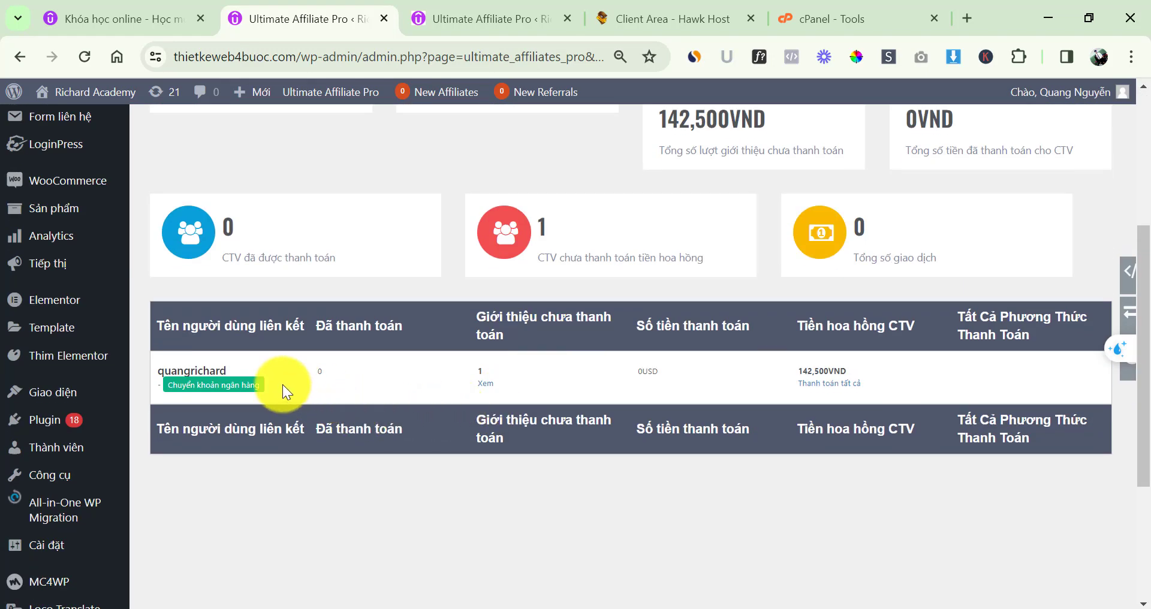
scroll(509, 307, "up", 5)
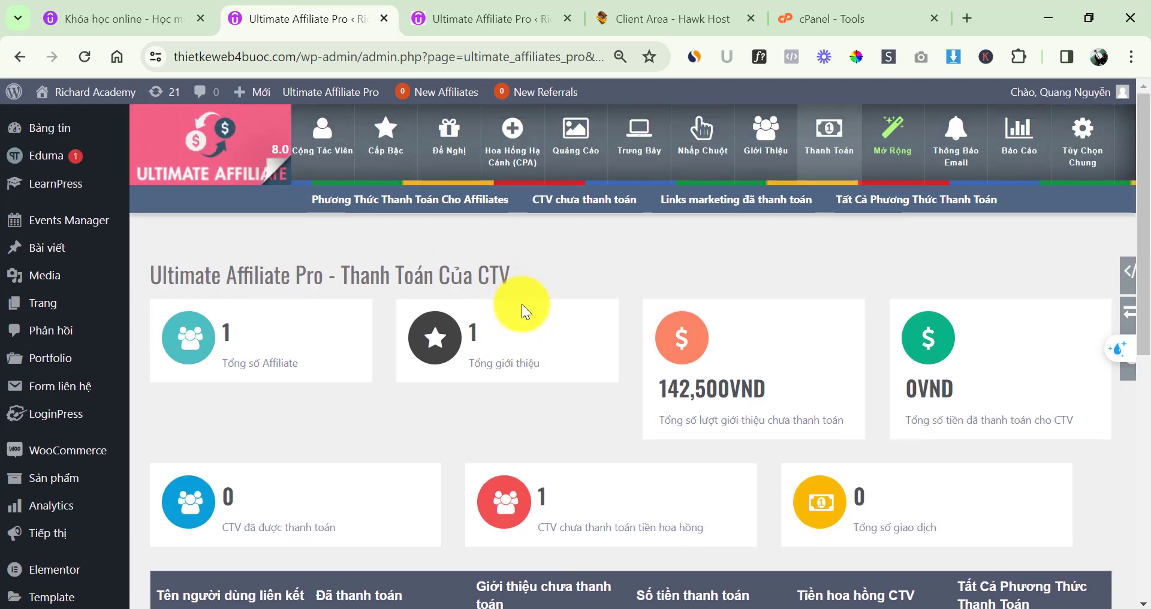
scroll(522, 304, "down", 3)
scroll(521, 304, "down", 1)
scroll(593, 395, "up", 5)
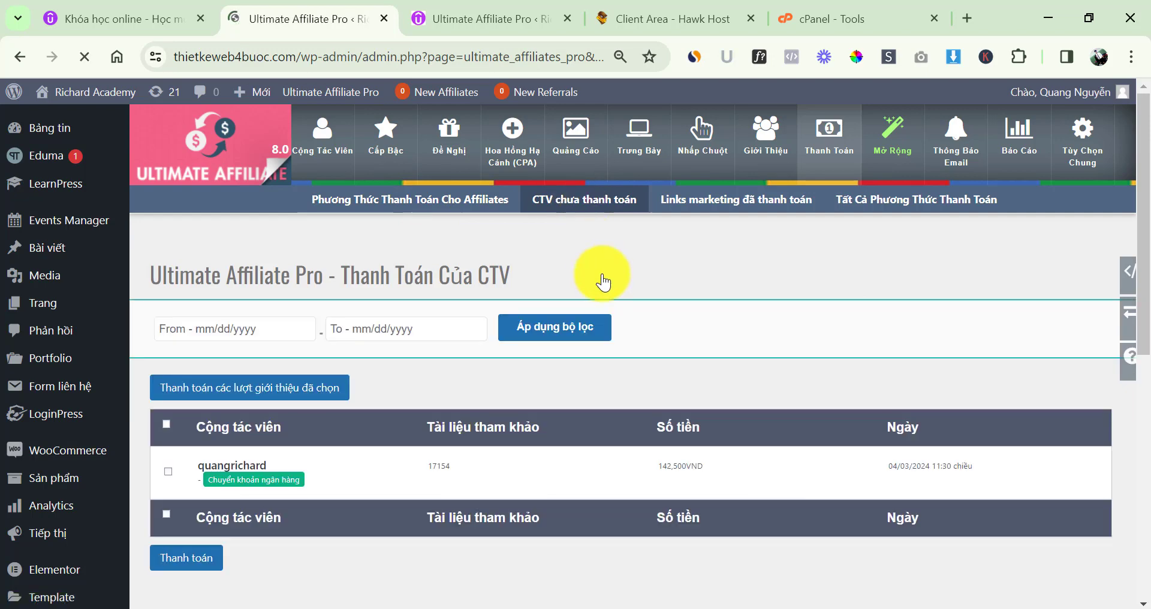
Start paying the unpaid 142,500VND referral and check the affiliate's bank transfer details on the form
scroll(591, 300, "down", 1)
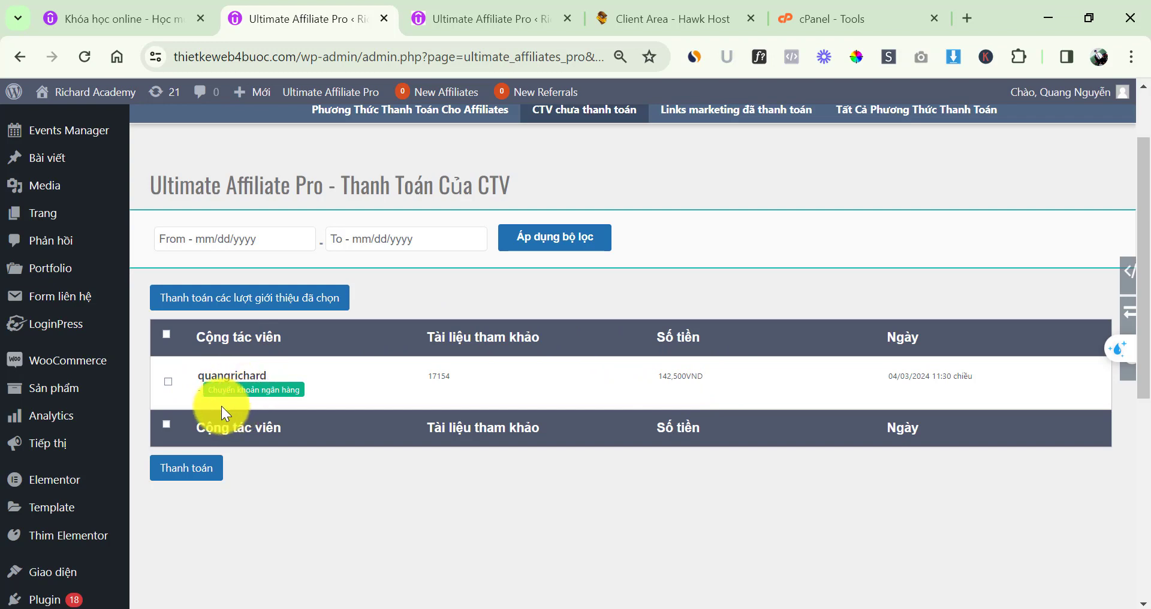
left_click(168, 381)
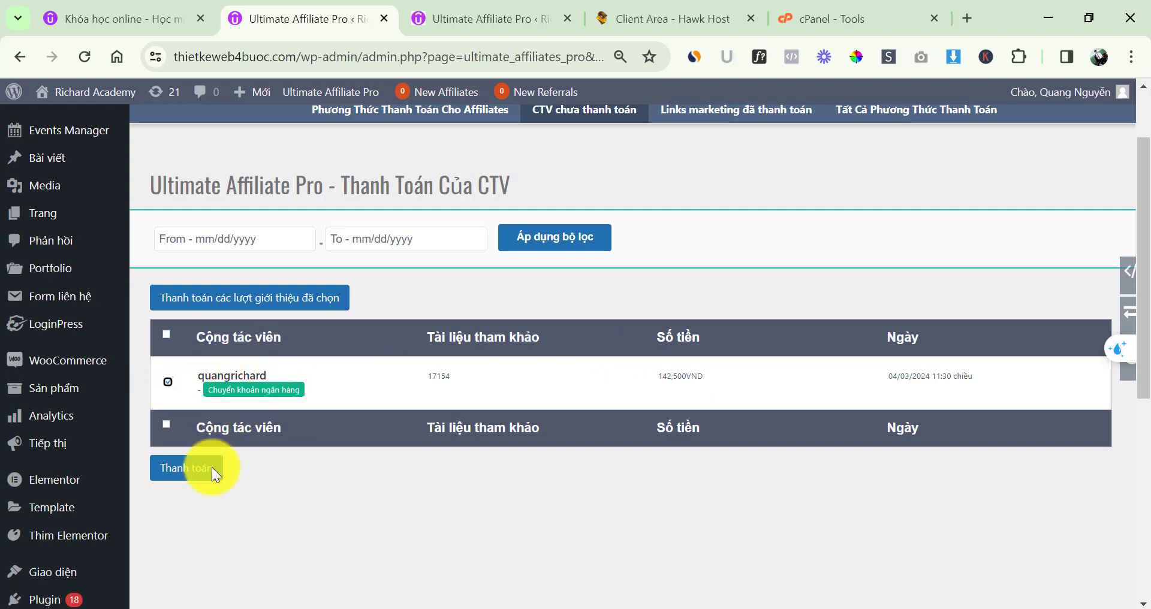
left_click(195, 468)
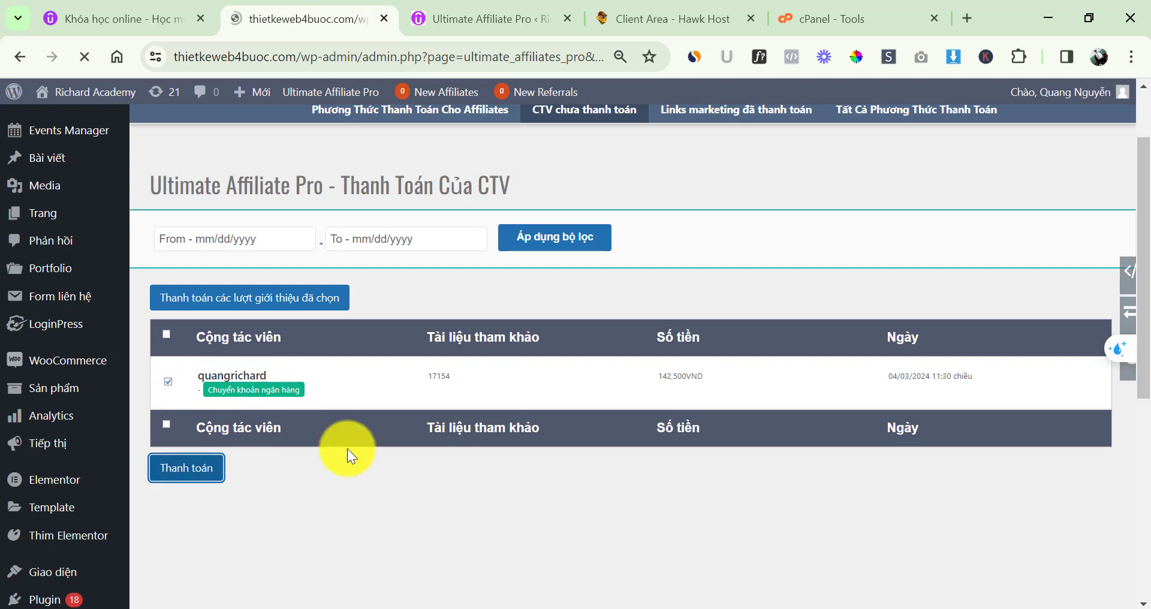
scroll(393, 380, "down", 3)
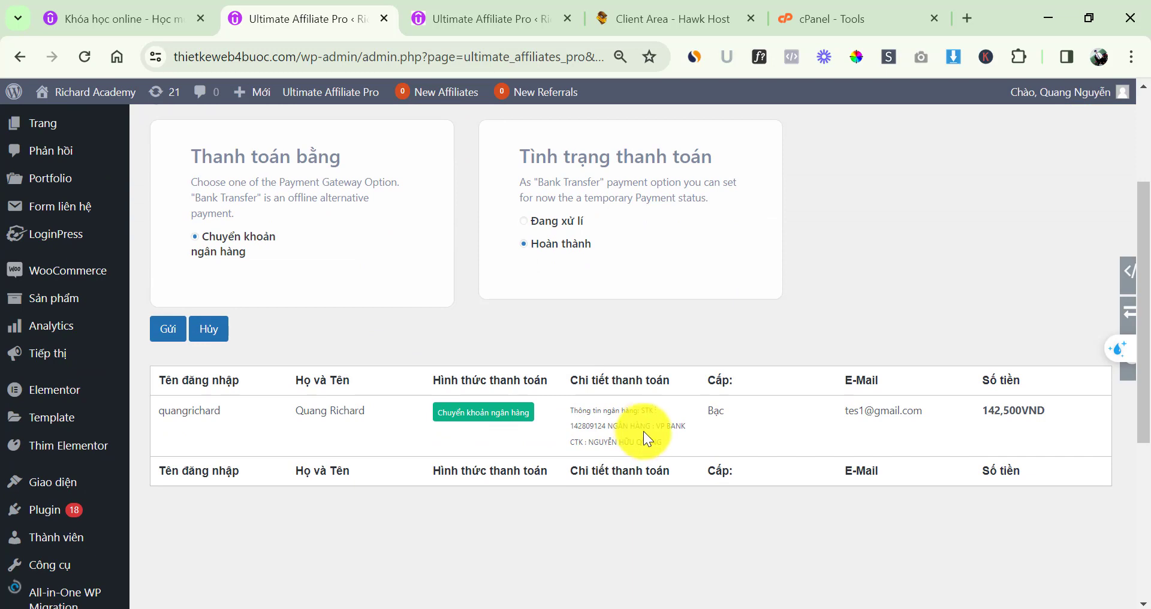
left_click_drag(578, 408, 673, 437)
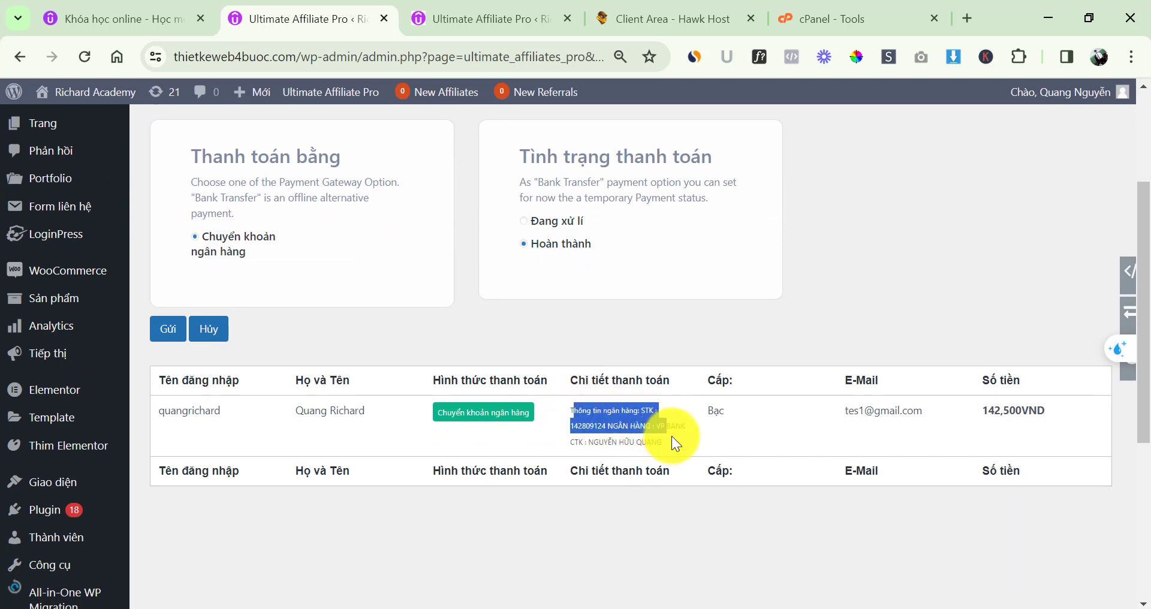
left_click(628, 424)
left_click_drag(570, 407, 673, 444)
left_click_drag(573, 407, 663, 445)
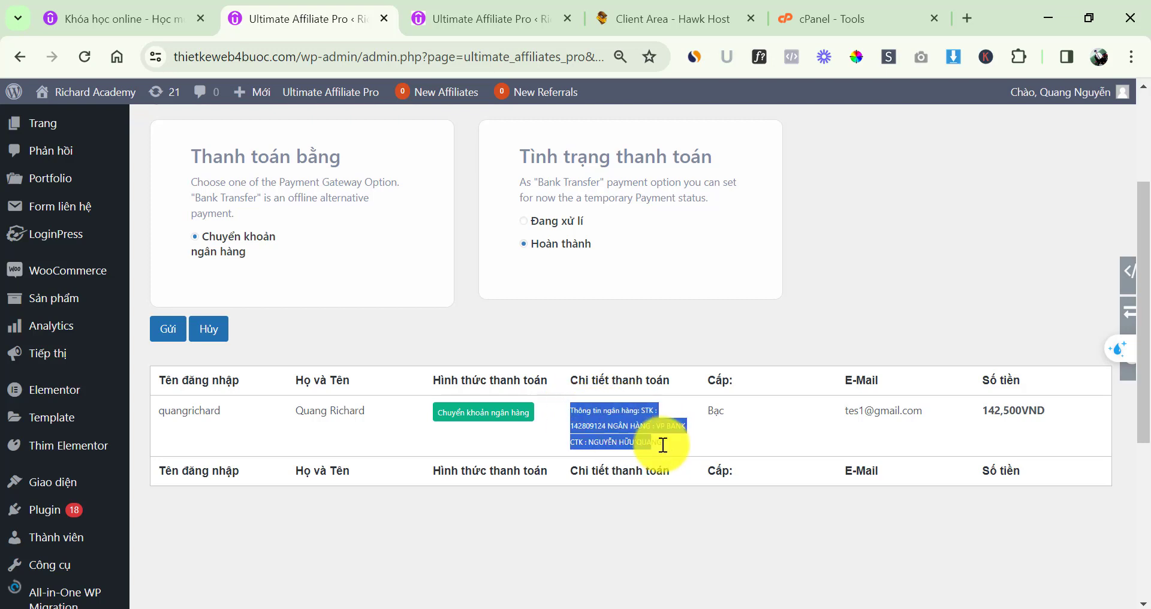
left_click(646, 415)
scroll(472, 398, "up", 1)
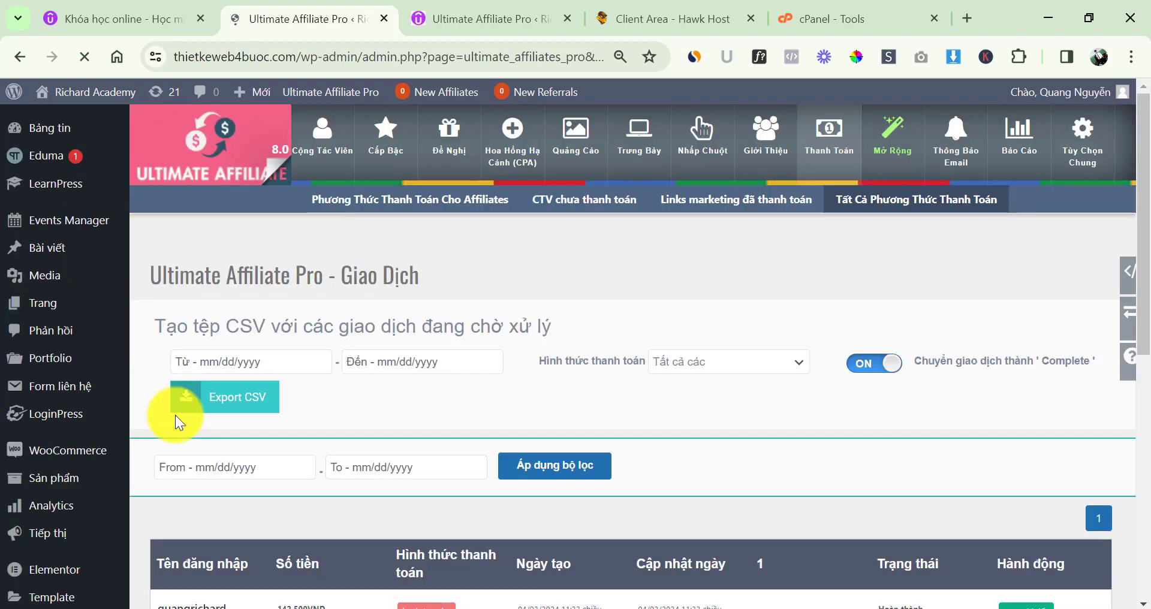
Scroll the Giao Dịch list showing the 142,500VND bank_transfer payout marked Hoàn thành
scroll(501, 406, "down", 3)
scroll(615, 418, "up", 1)
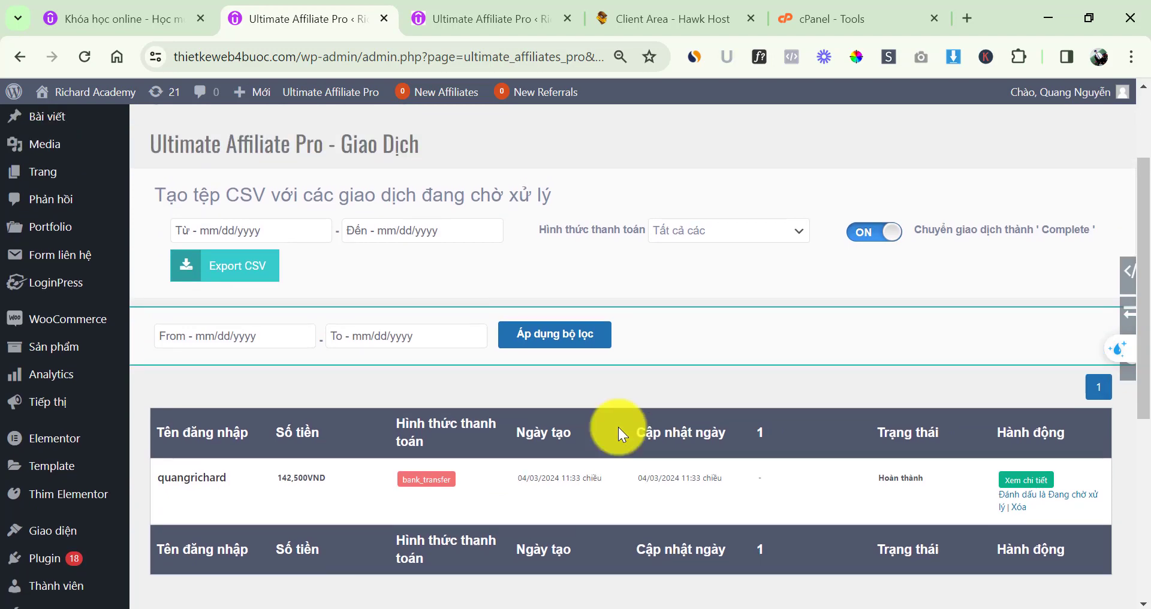
scroll(644, 330, "up", 2)
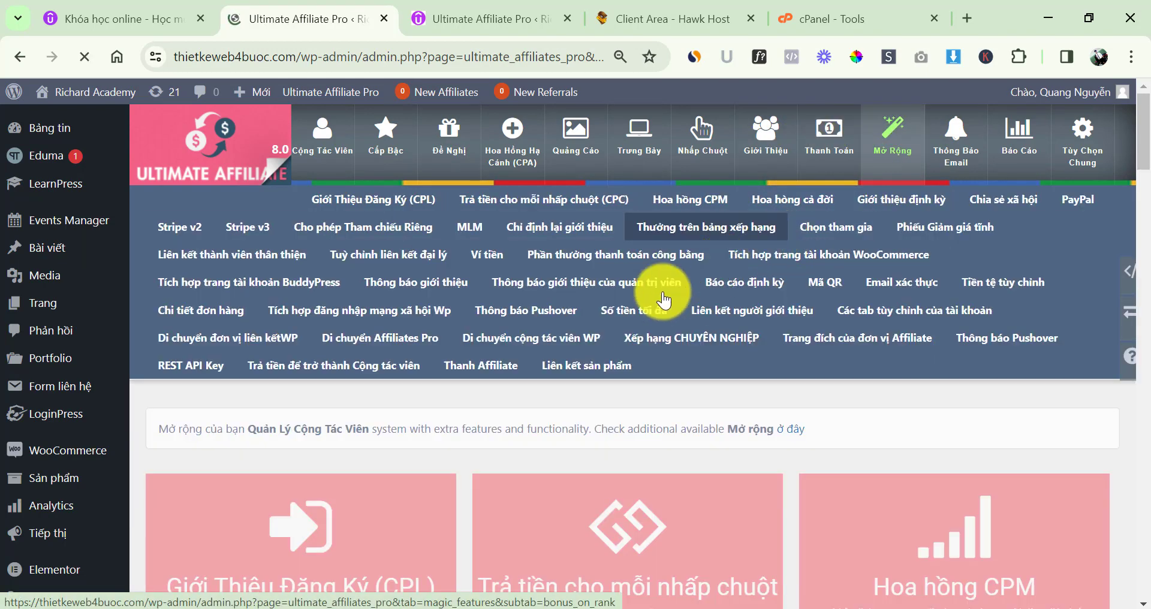
Scroll up and down through the Mở Rộng extensions grid to browse the available add-ons
scroll(475, 347, "down", 3)
scroll(827, 290, "down", 12)
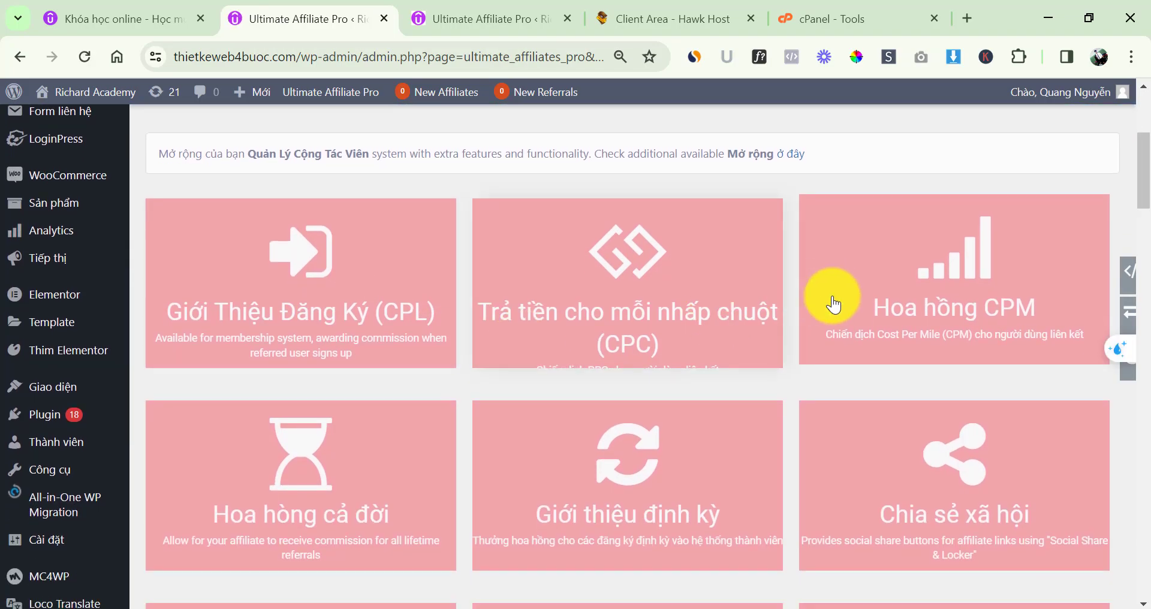
scroll(897, 318, "down", 20)
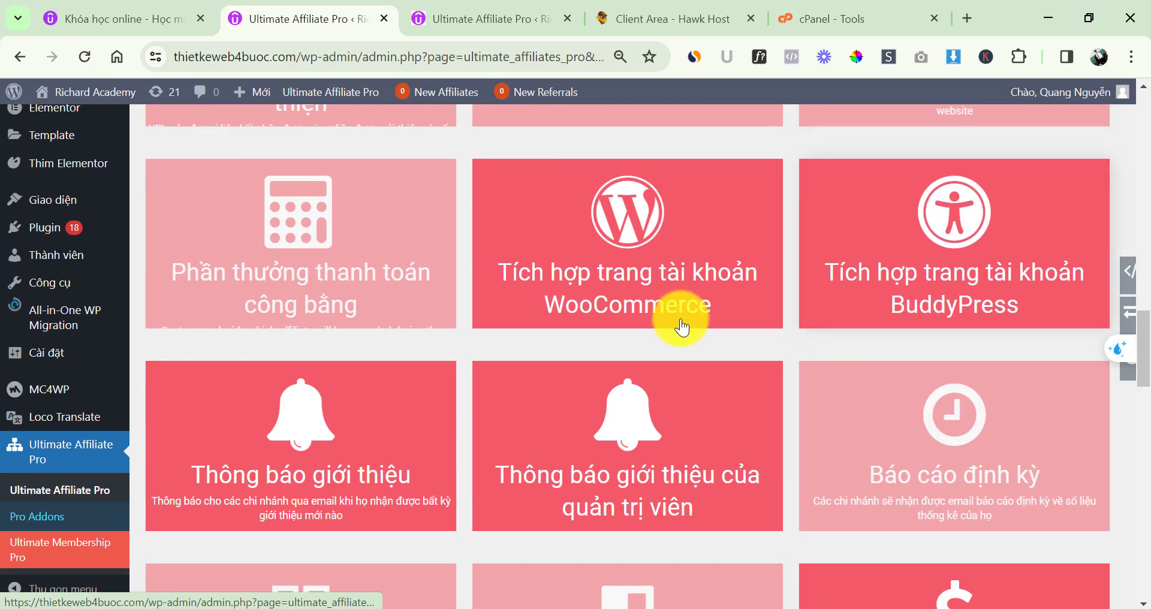
scroll(400, 359, "down", 15)
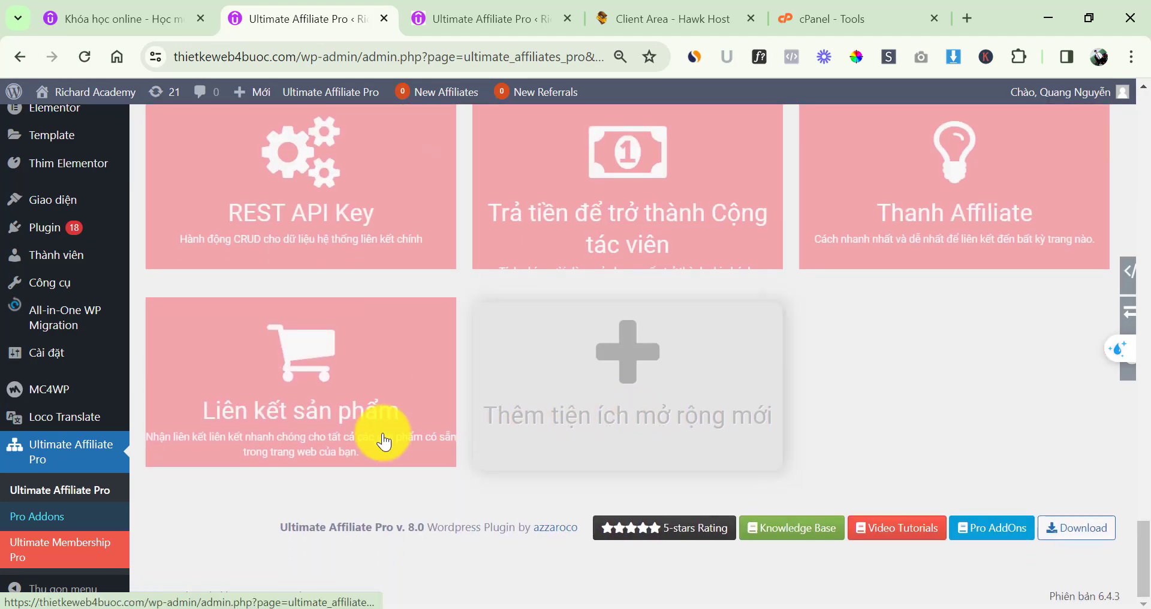
scroll(469, 437, "up", 12)
scroll(518, 423, "up", 20)
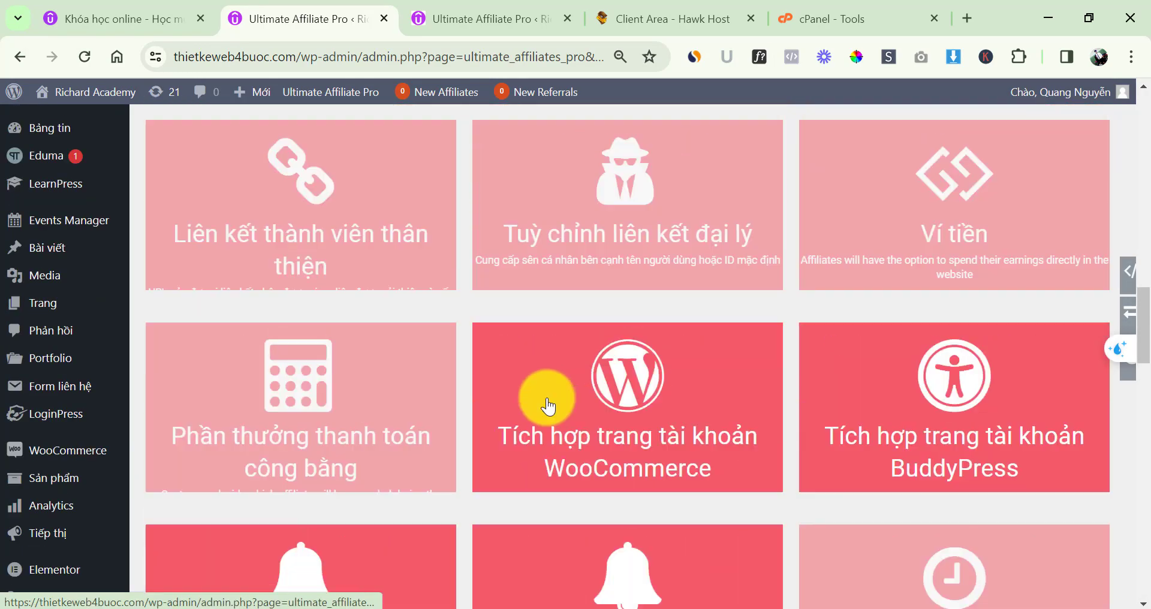
scroll(542, 365, "up", 6)
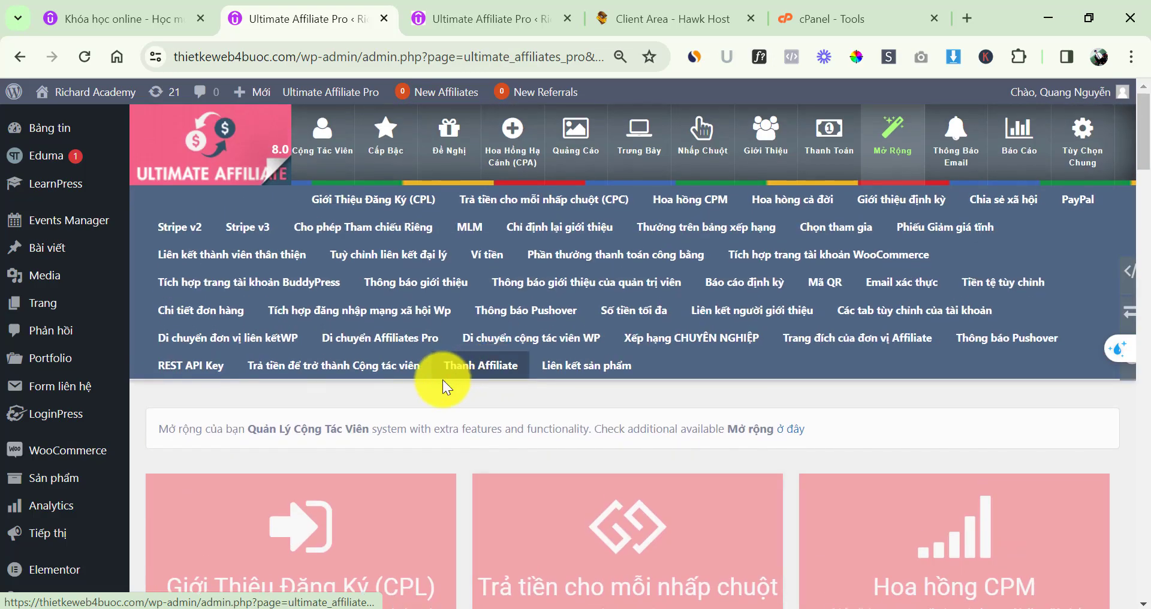
scroll(450, 335, "down", 2)
scroll(663, 360, "down", 18)
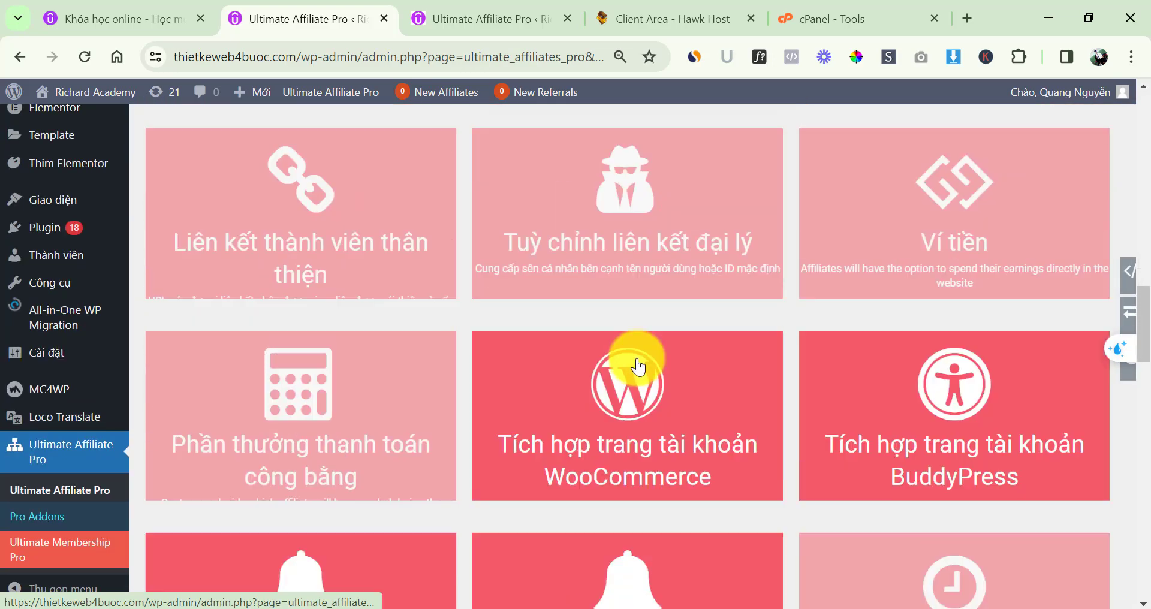
scroll(681, 375, "up", 20)
scroll(766, 386, "up", 2)
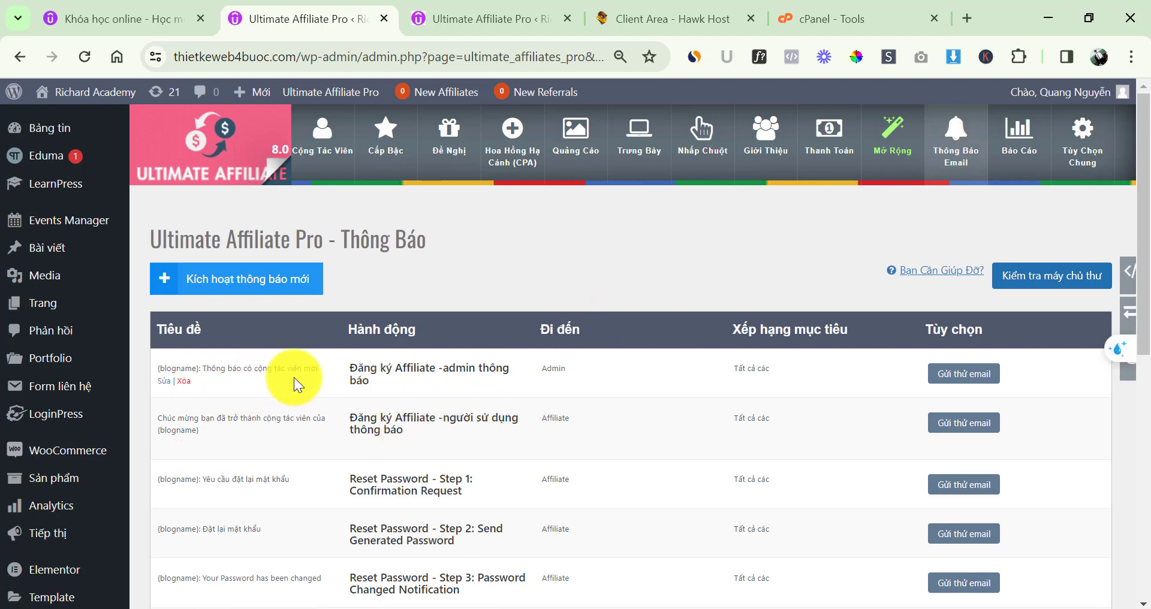
scroll(264, 378, "down", 3)
scroll(269, 372, "down", 3)
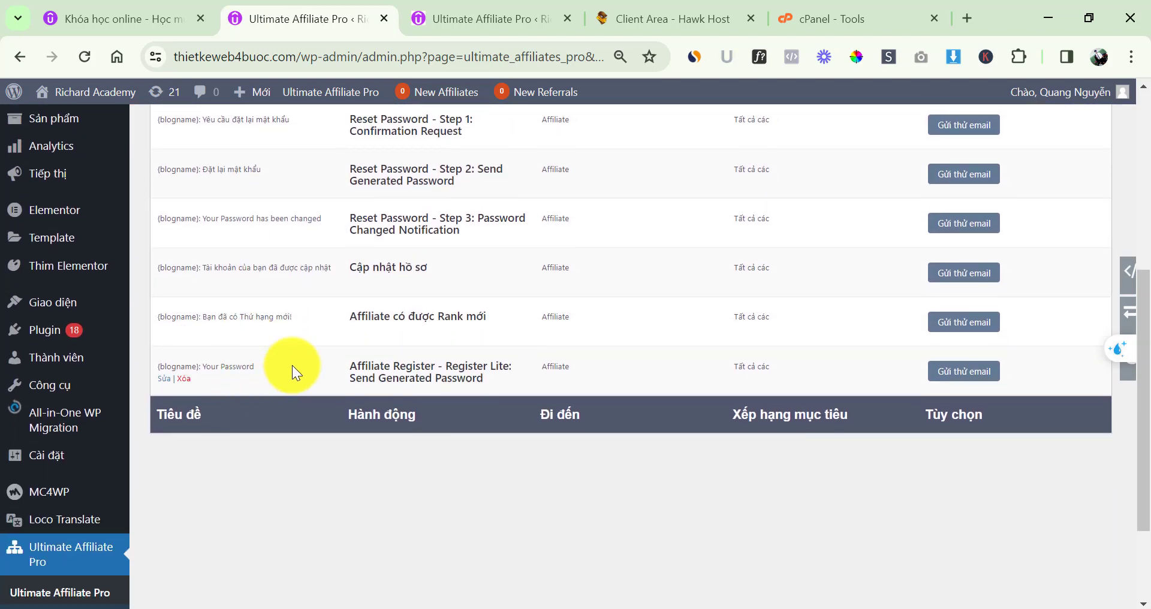
scroll(420, 300, "up", 3)
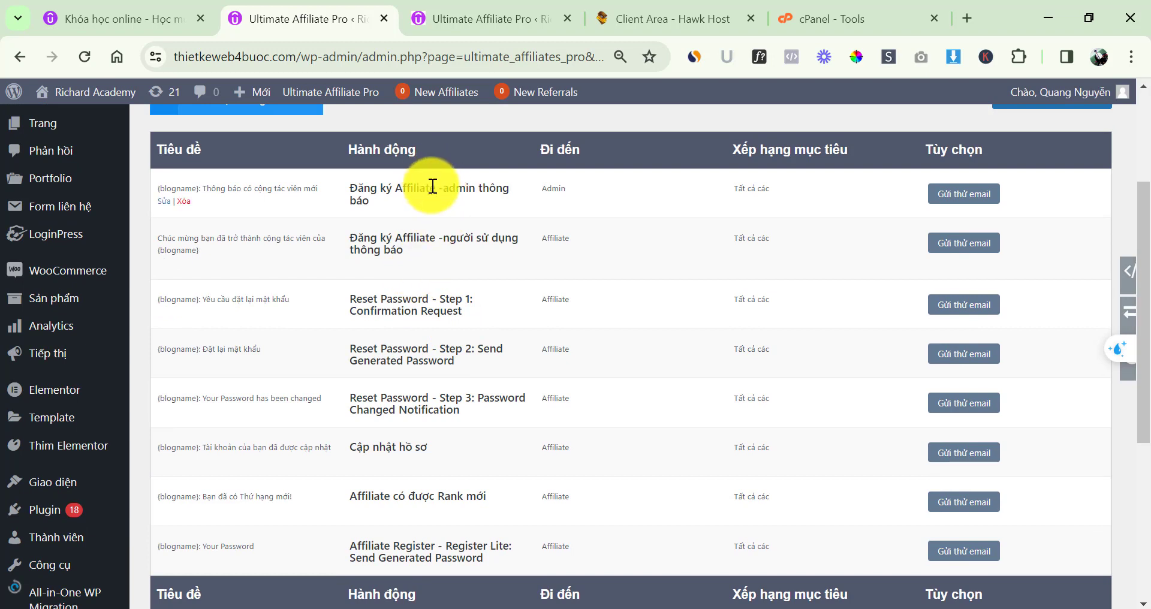
triple_click(432, 186)
left_click(446, 185)
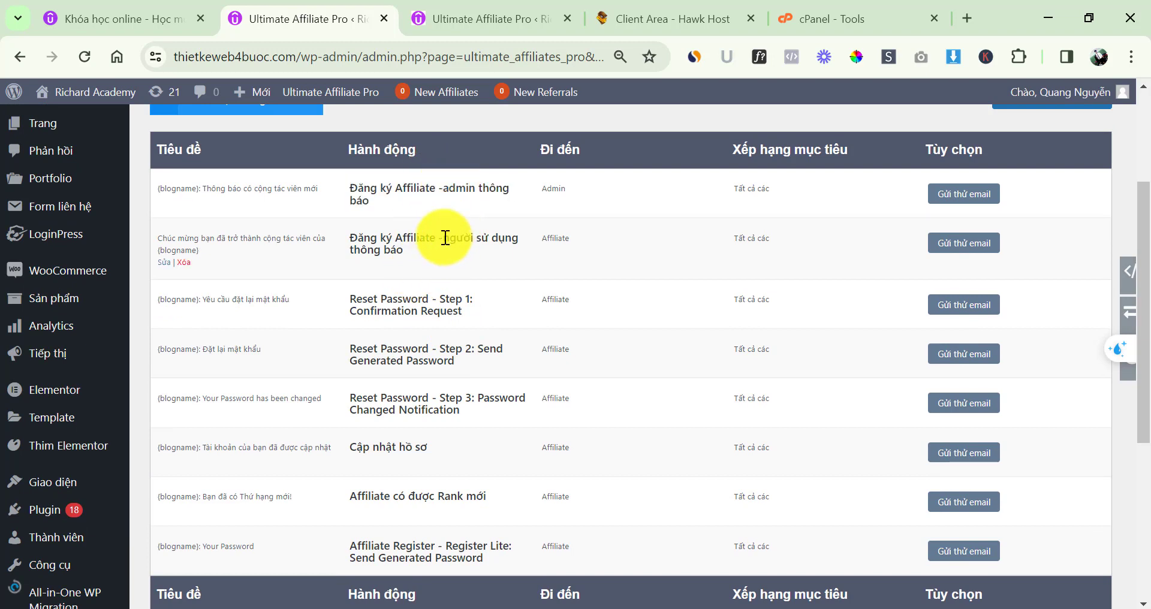
triple_click(423, 187)
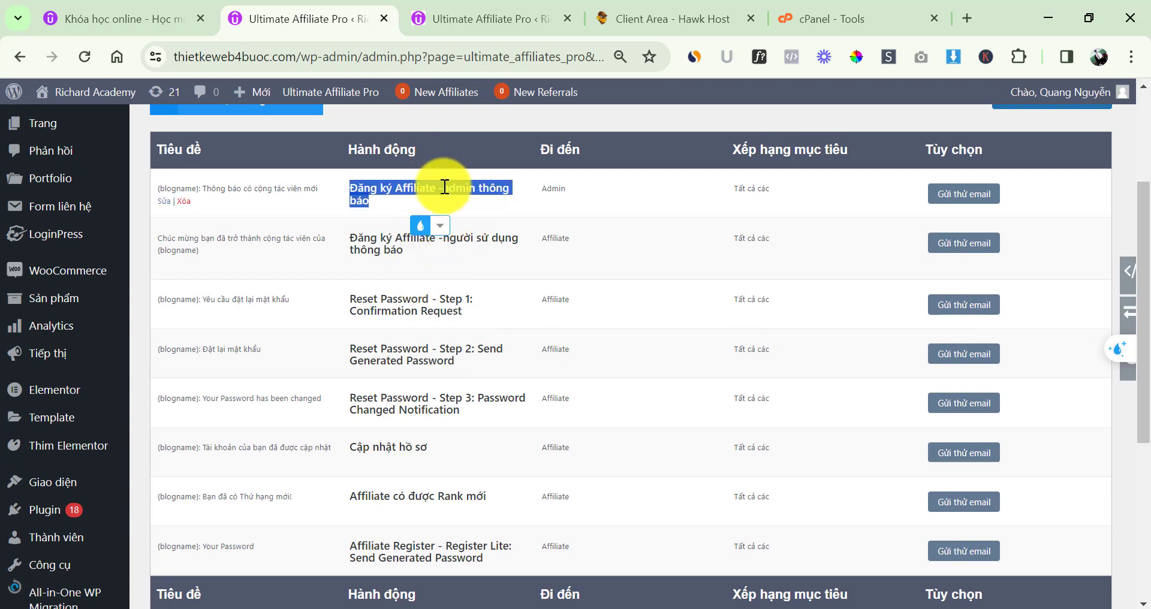
triple_click(394, 239)
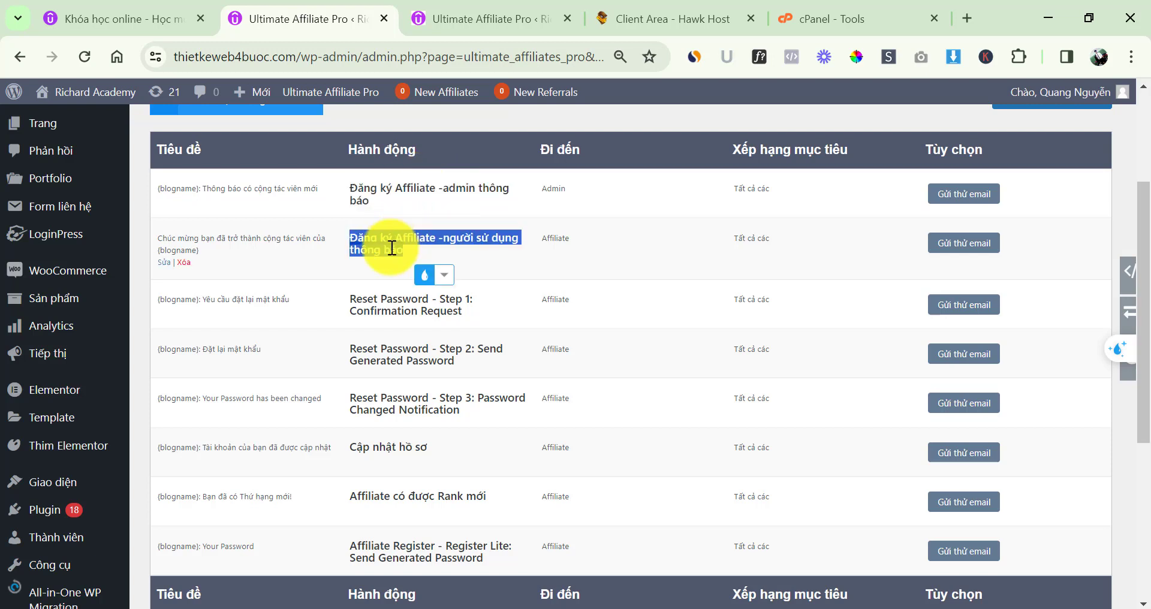
left_click(398, 445)
triple_click(422, 455)
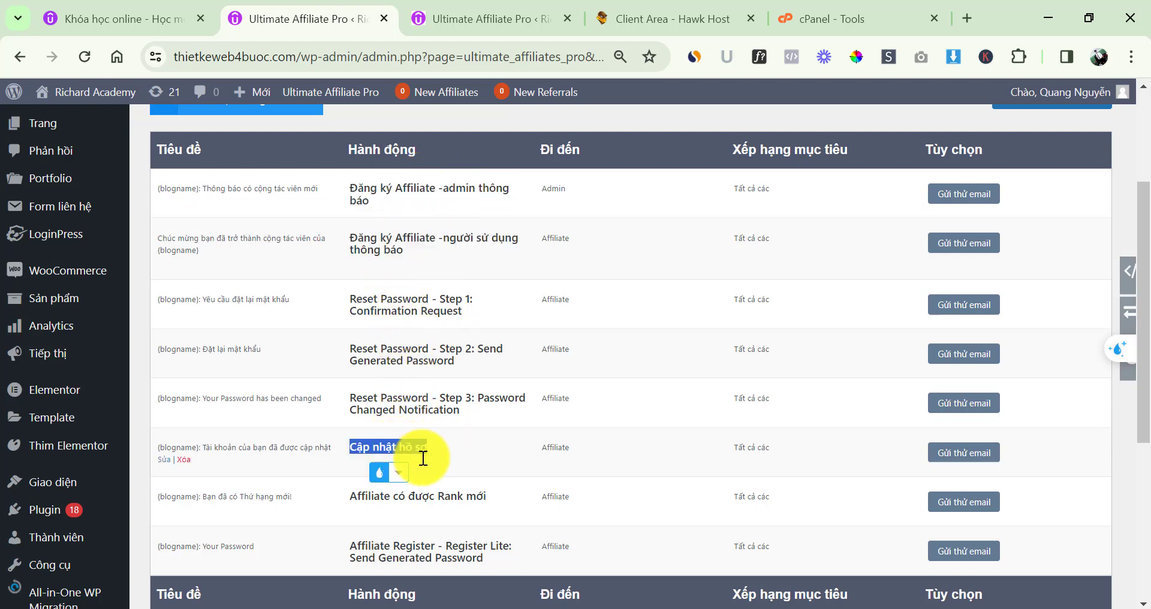
triple_click(452, 495)
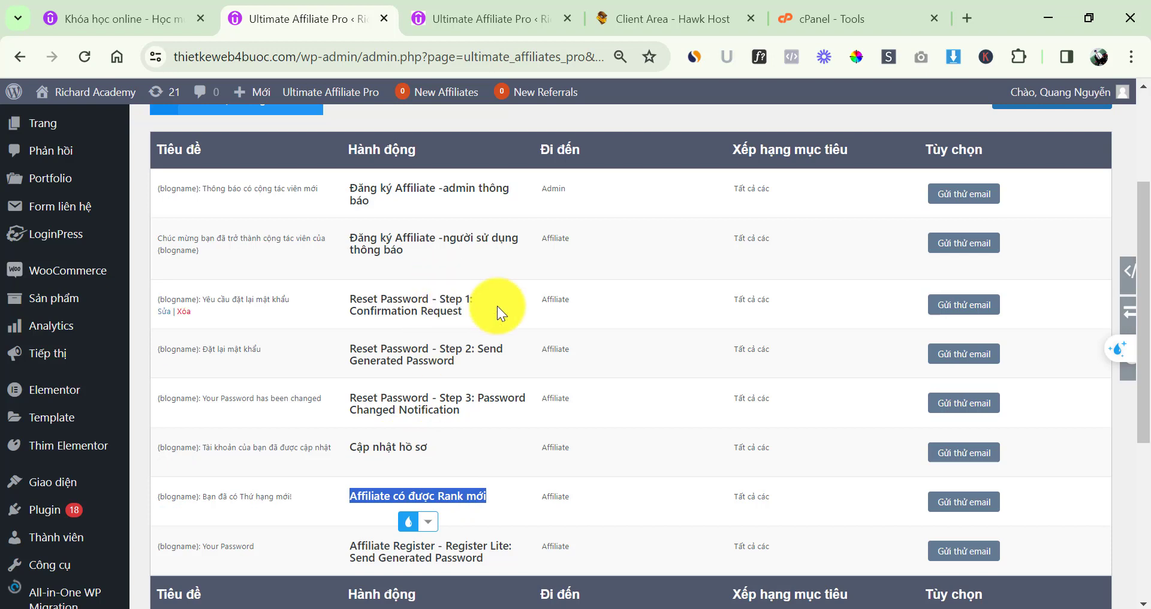
scroll(750, 301, "up", 2)
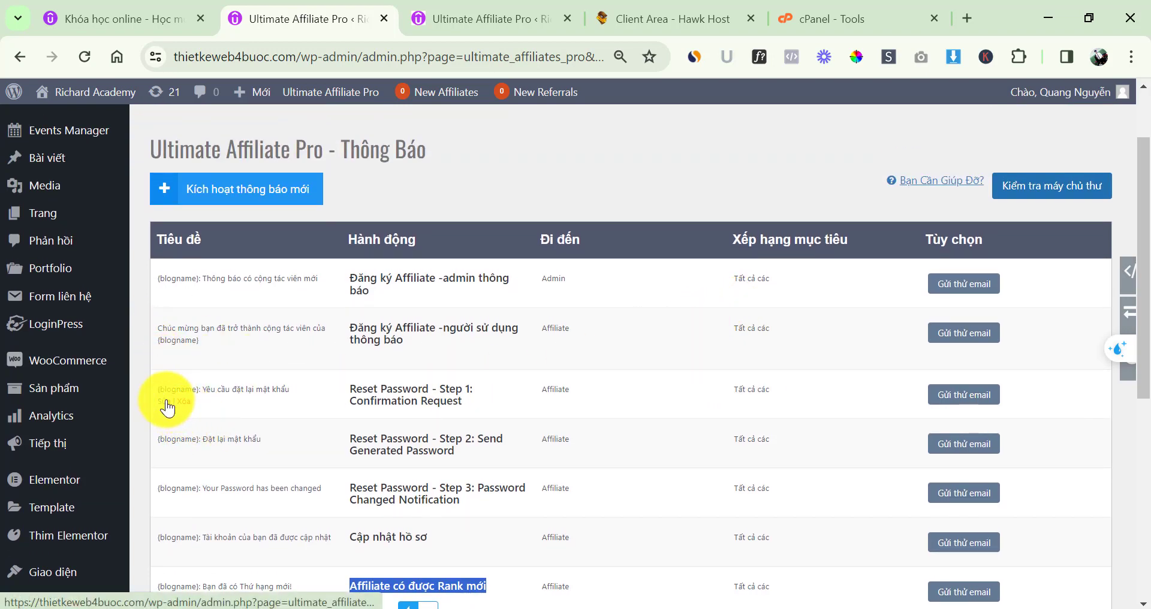
Review the admin new-affiliate notification's subject, body and shortcodes, then switch to Báo Cáo reports
left_click(166, 292)
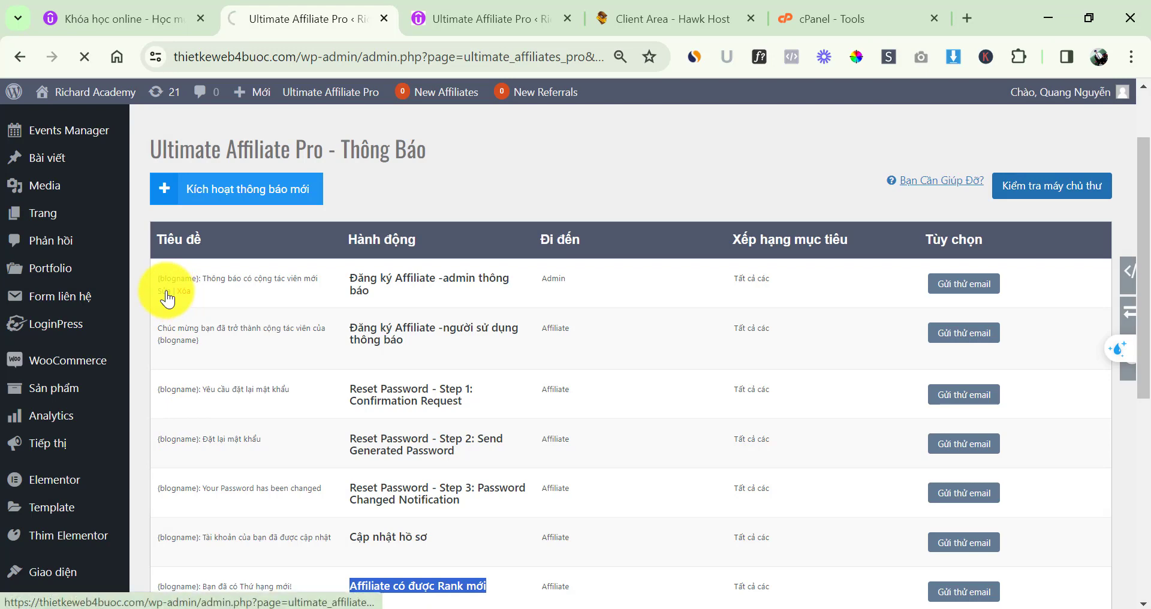
scroll(455, 399, "down", 3)
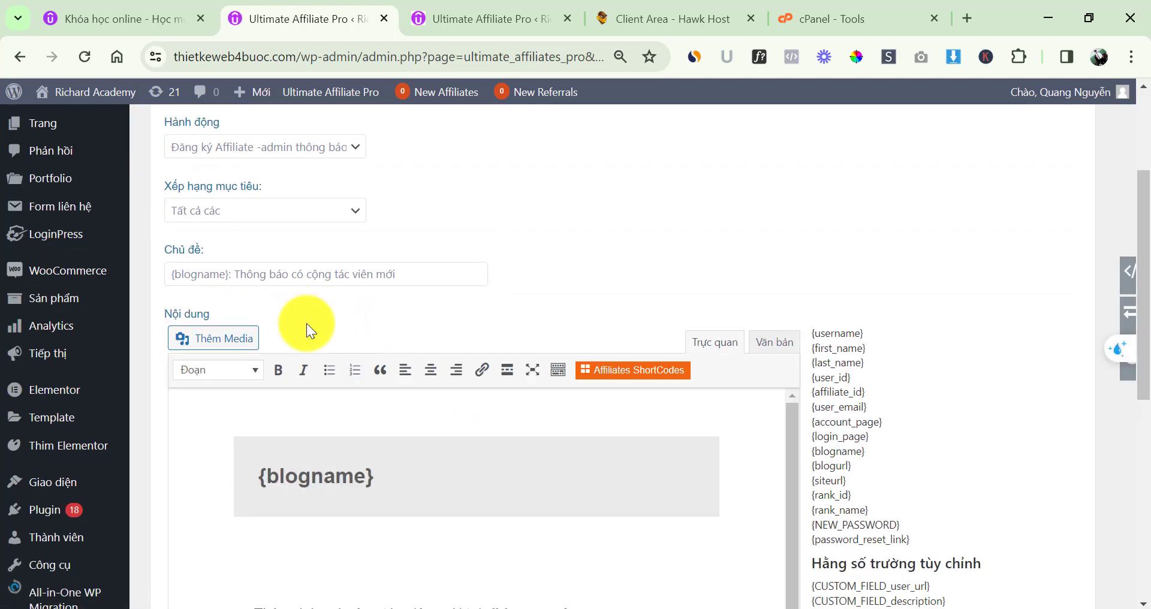
scroll(405, 395, "down", 3)
scroll(405, 395, "down", 2)
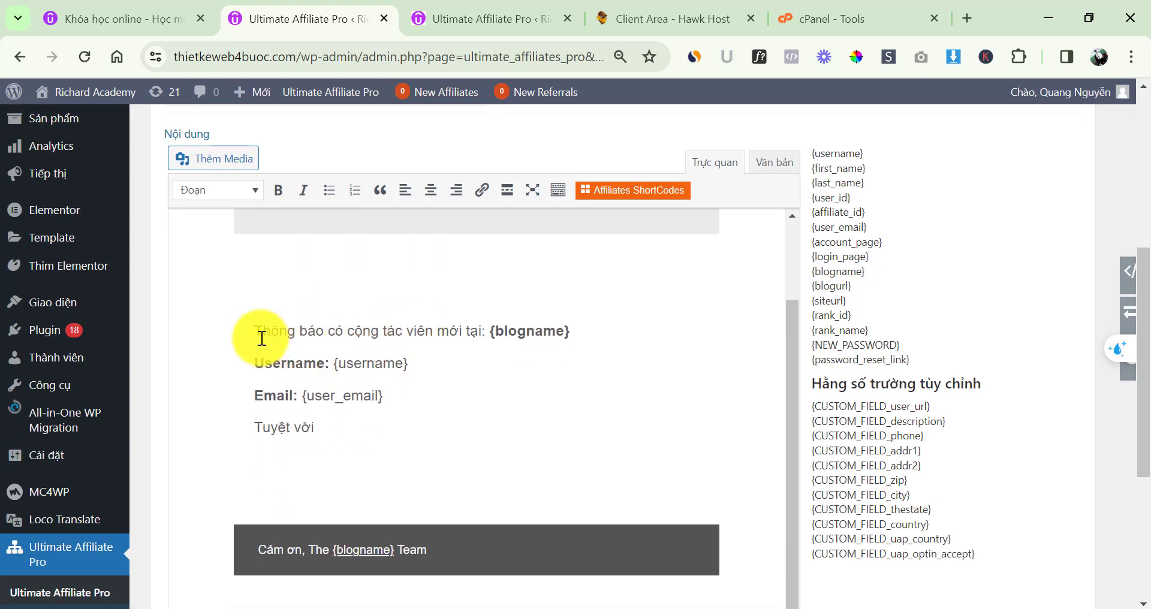
scroll(439, 371, "down", 3)
scroll(450, 399, "up", 10)
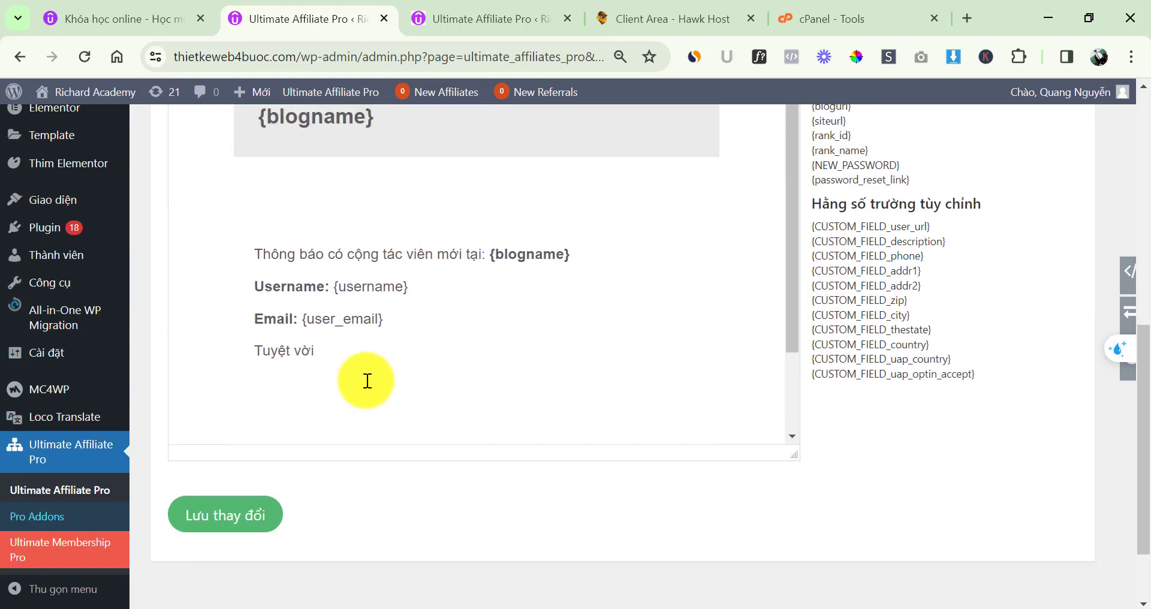
scroll(452, 398, "down", 3)
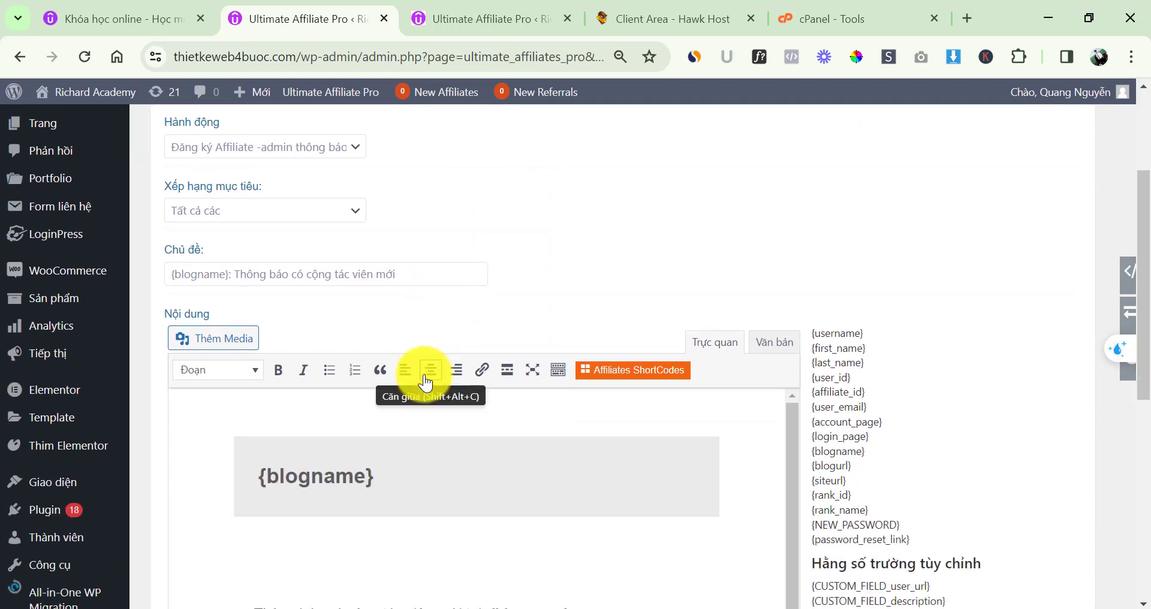
scroll(571, 379, "up", 1)
scroll(571, 379, "up", 2)
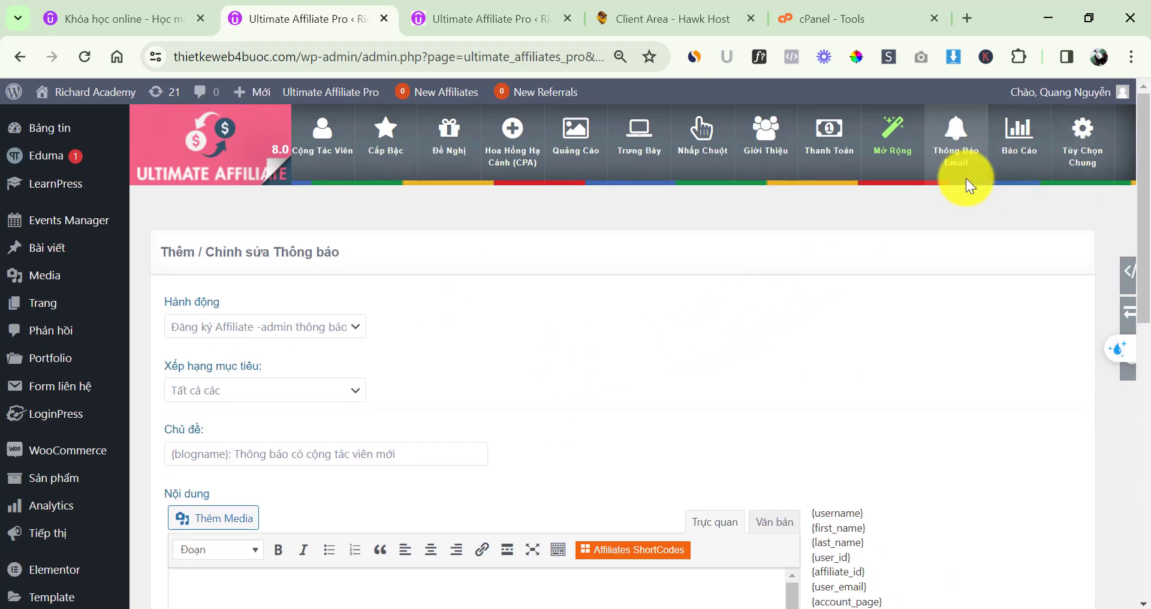
left_click(1019, 142)
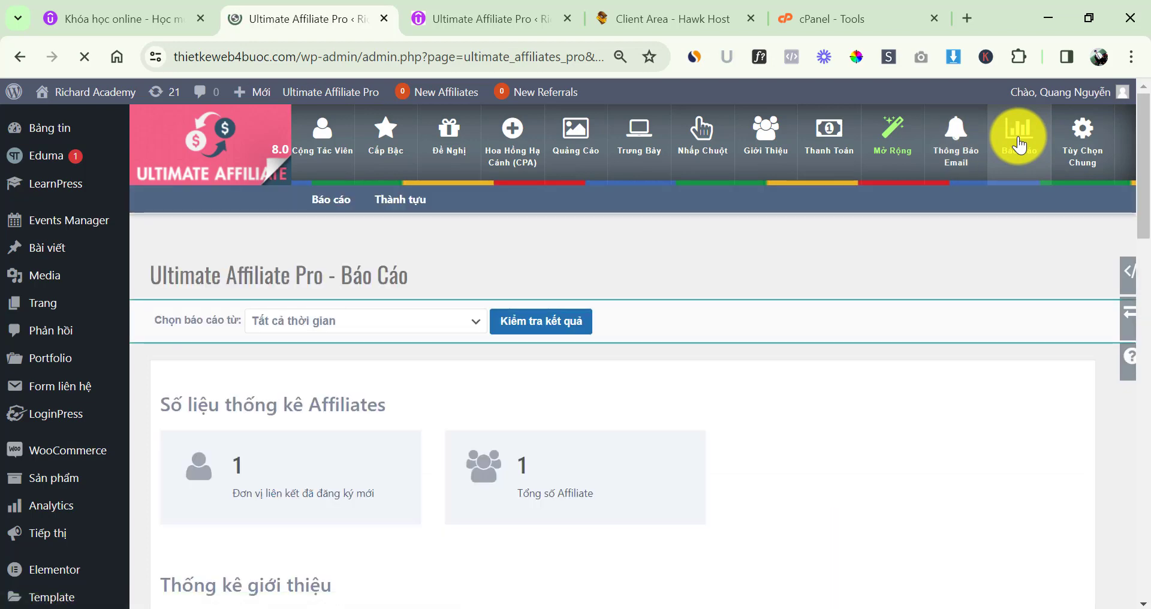
Point out the new affiliates, total affiliates, total and average referral amount statistics cards
scroll(473, 385, "down", 2)
left_click_drag(200, 412, 346, 410)
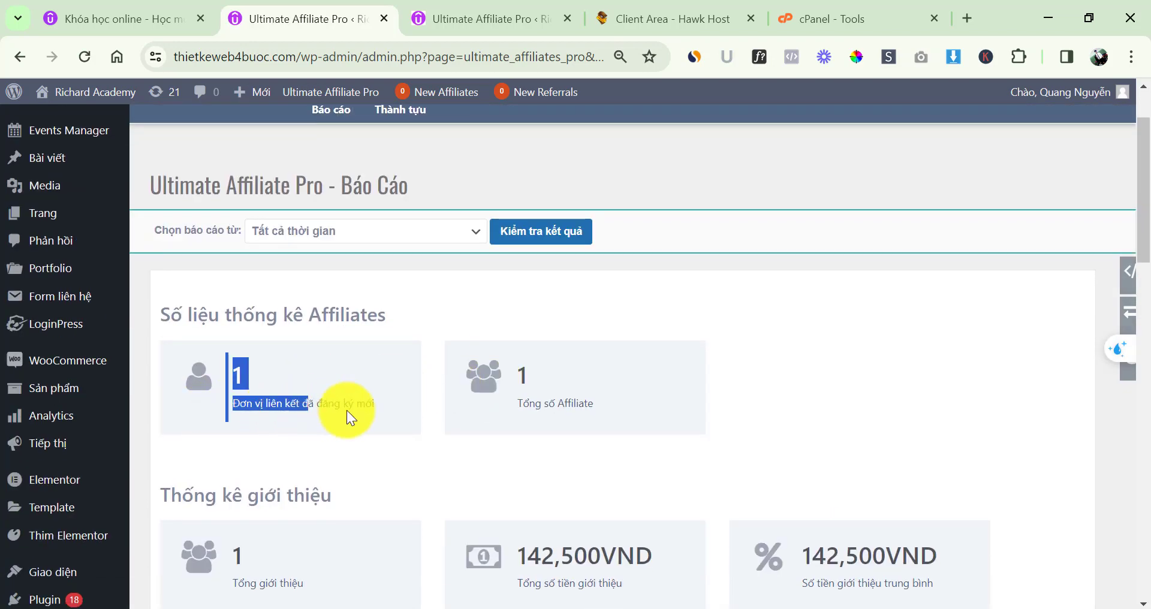
left_click(378, 412)
left_click_drag(523, 404, 613, 399)
left_click(605, 393)
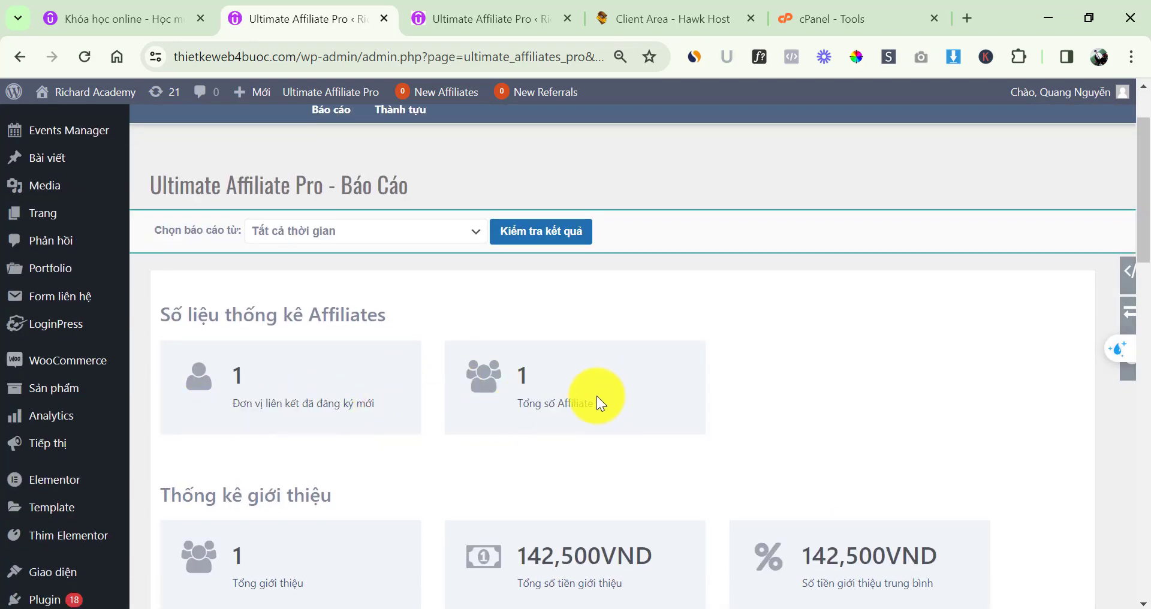
scroll(595, 396, "down", 3)
left_click_drag(213, 407, 365, 408)
left_click(365, 408)
triple_click(551, 409)
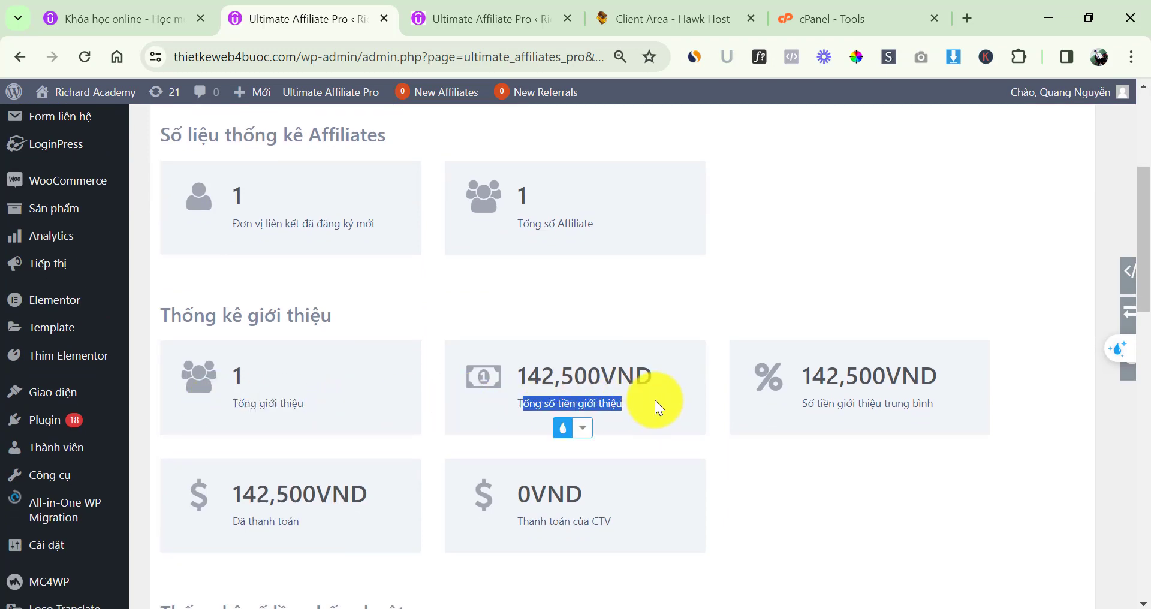
left_click(655, 401)
triple_click(821, 401)
left_click(894, 430)
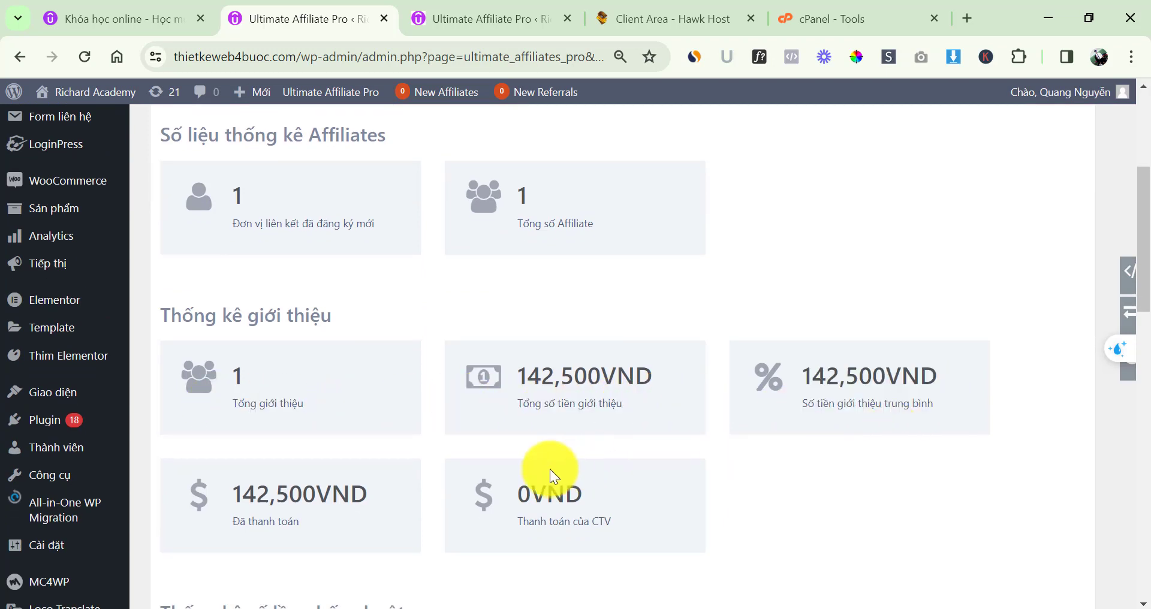
Review the report charts, dismissing the translation popup, then go to Tùy Chọn Chung
scroll(351, 424, "down", 5)
scroll(382, 422, "down", 2)
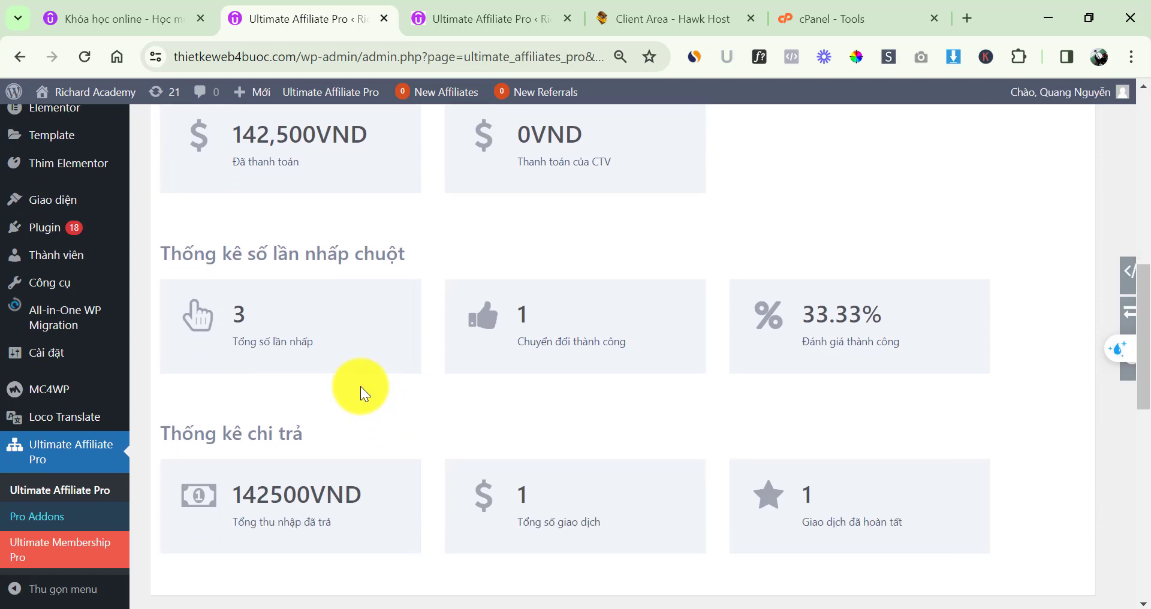
left_click_drag(836, 315, 883, 317)
scroll(659, 362, "down", 3)
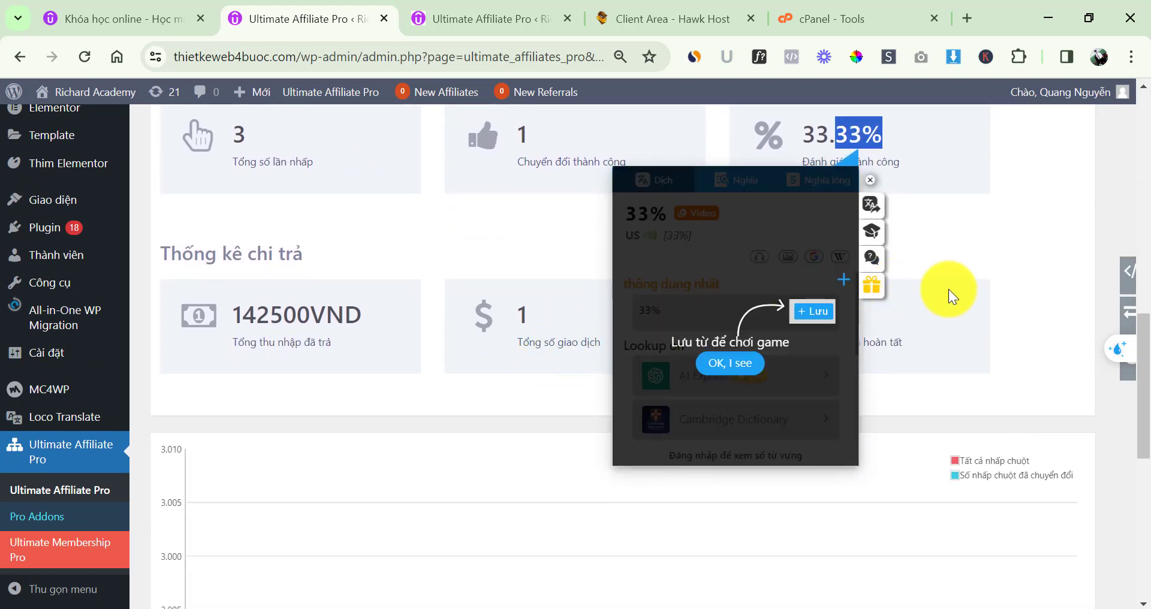
left_click(948, 289)
scroll(660, 305, "down", 8)
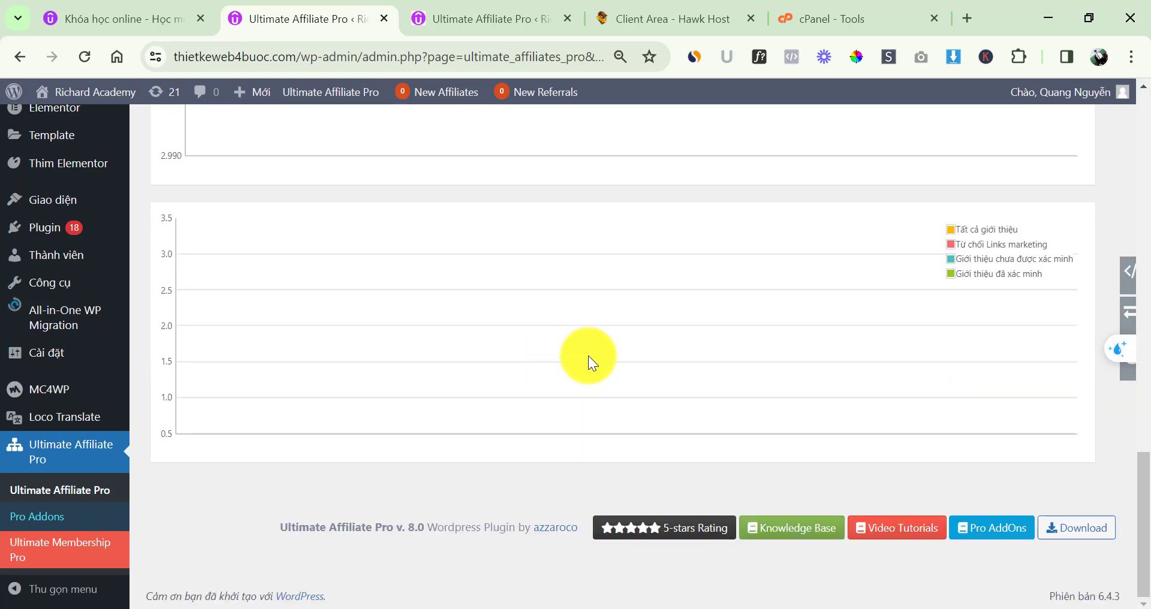
scroll(620, 365, "up", 15)
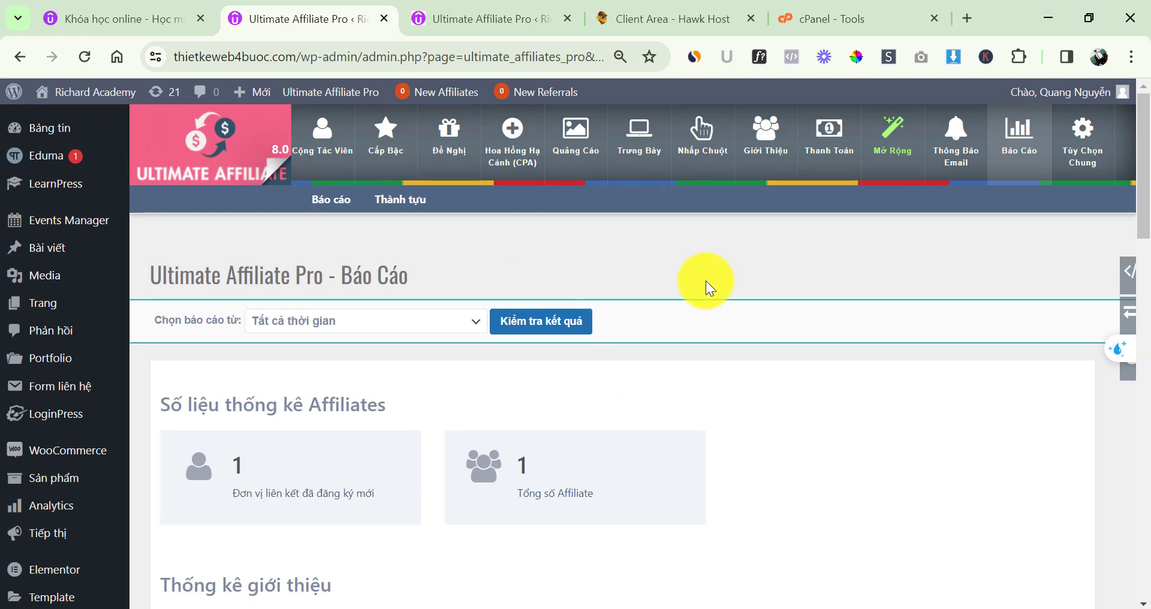
left_click(1080, 148)
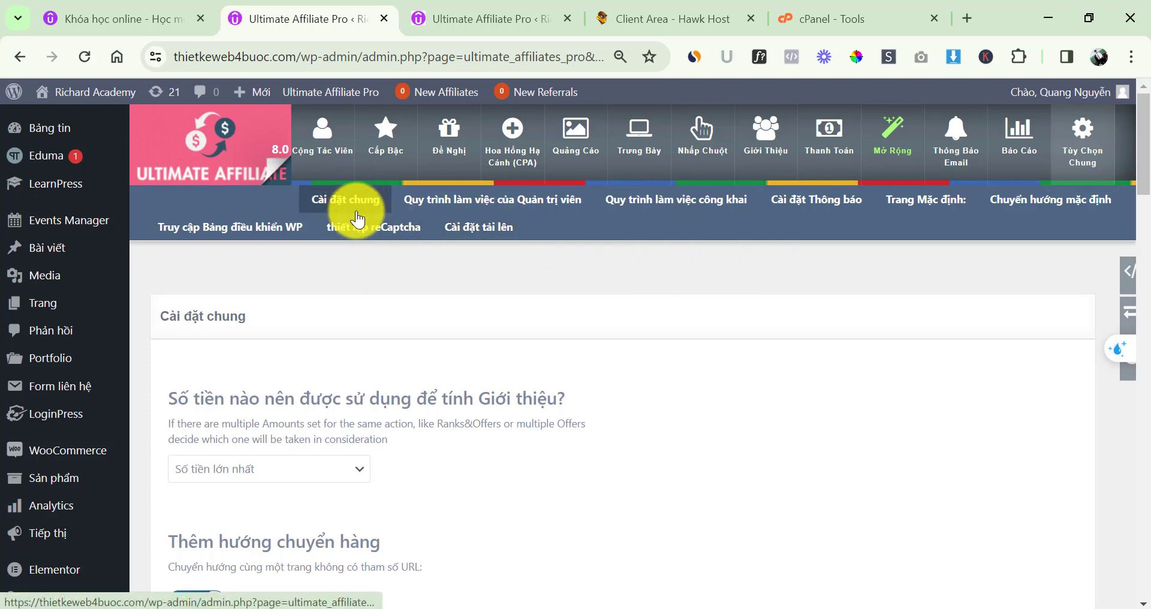
Review the Quy trình làm việc của Quản trị viên (admin workflow) settings
left_click(451, 204)
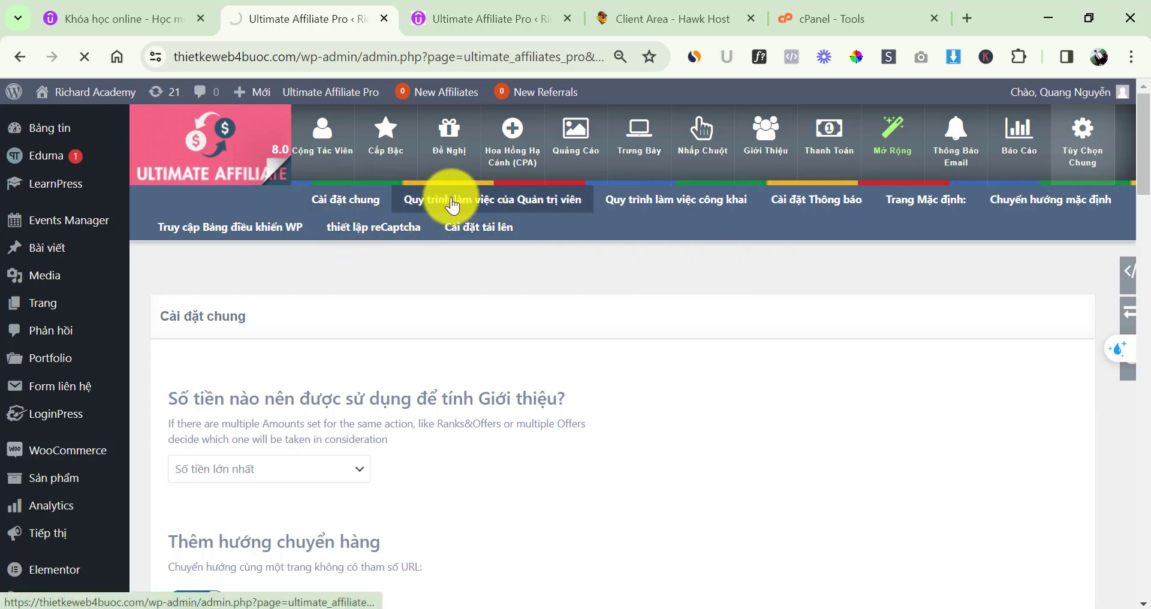
scroll(464, 299, "down", 3)
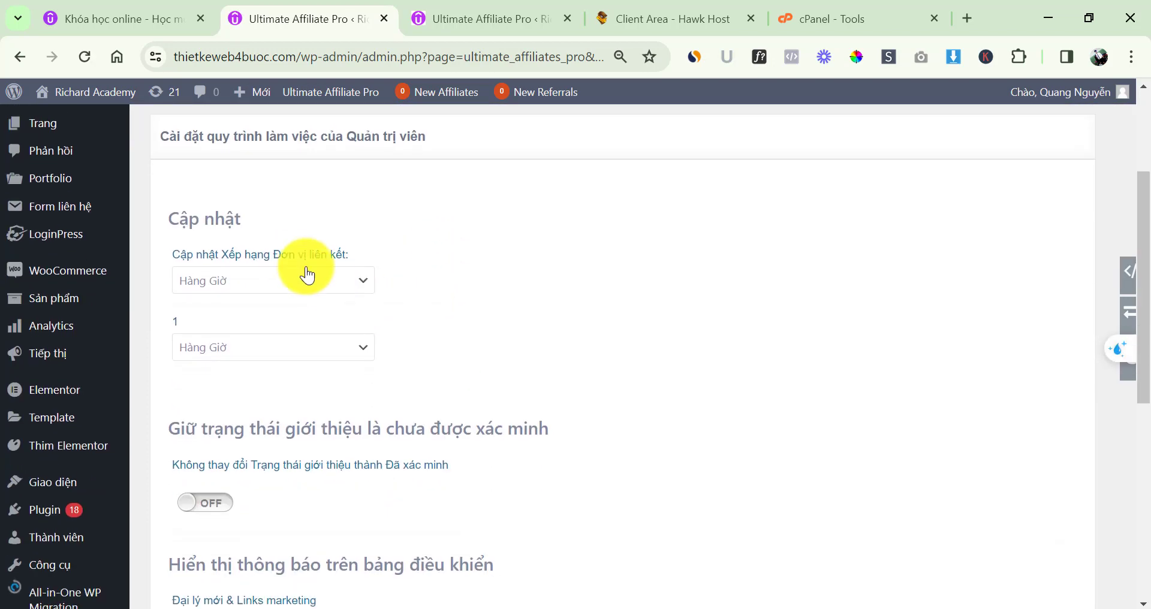
scroll(270, 317, "down", 2)
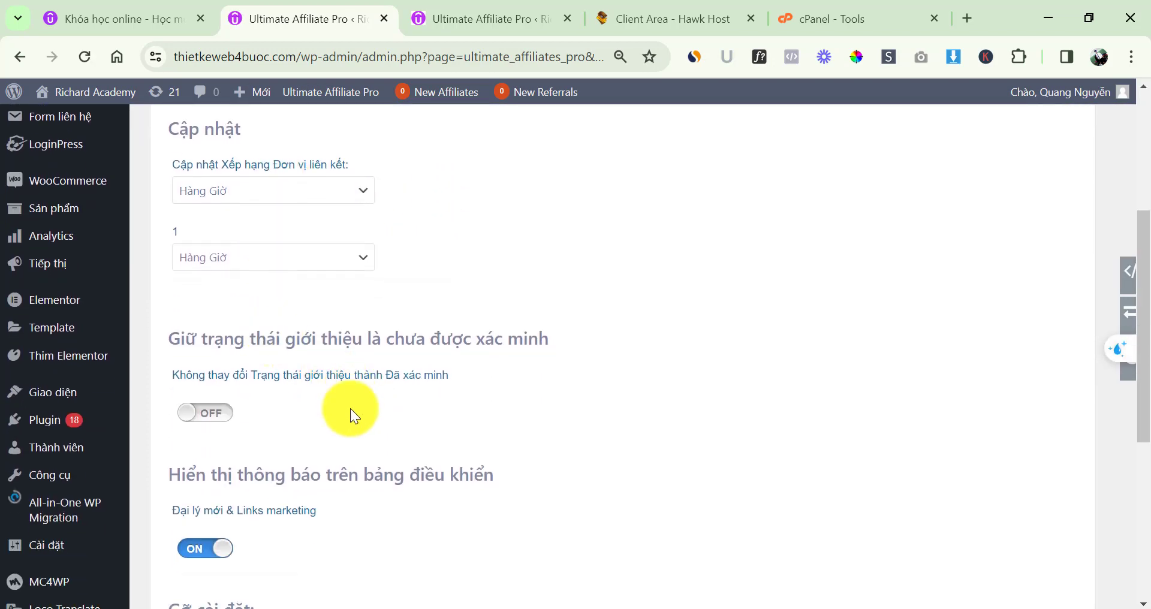
scroll(383, 426, "down", 3)
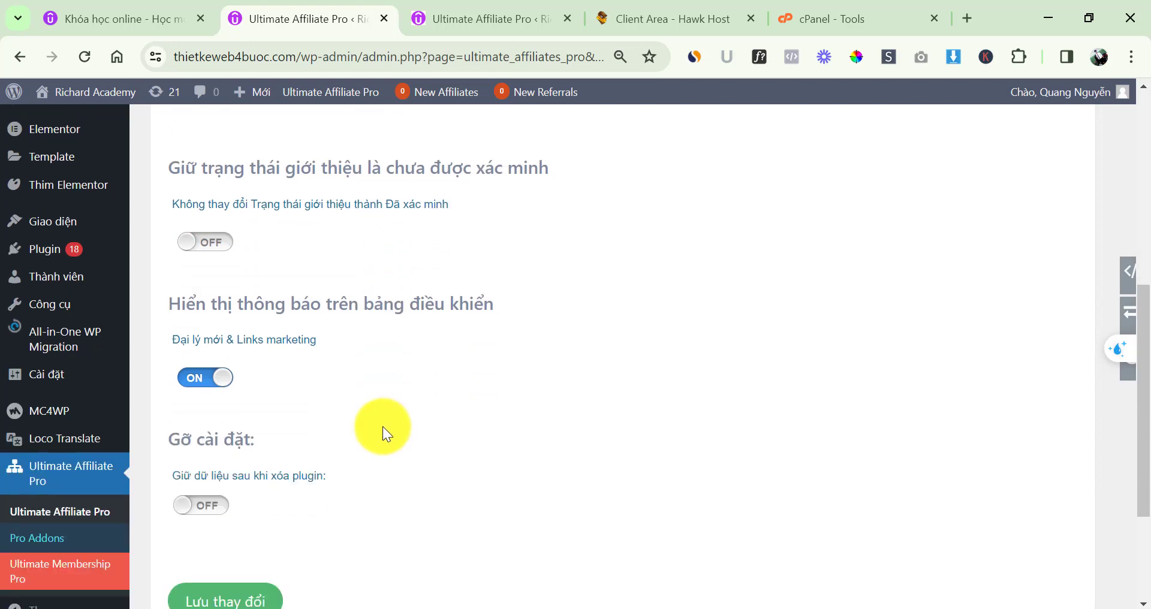
scroll(383, 427, "down", 3)
scroll(418, 423, "up", 10)
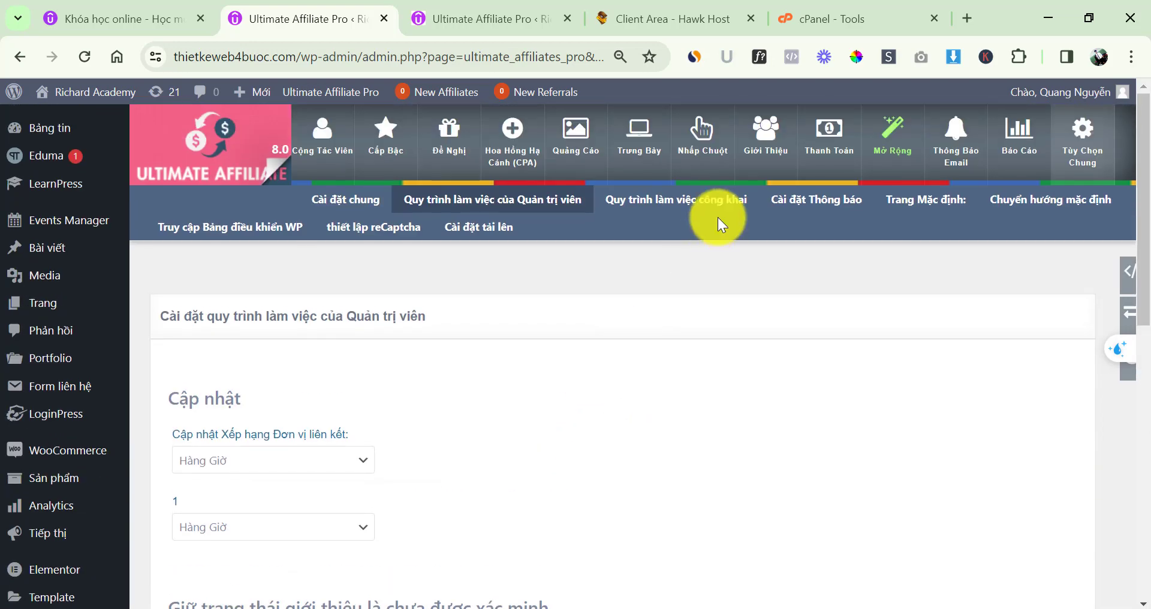
Review the Quy trình làm việc công khai (public workflow) settings, then go to Cài đặt Thông báo
left_click(691, 211)
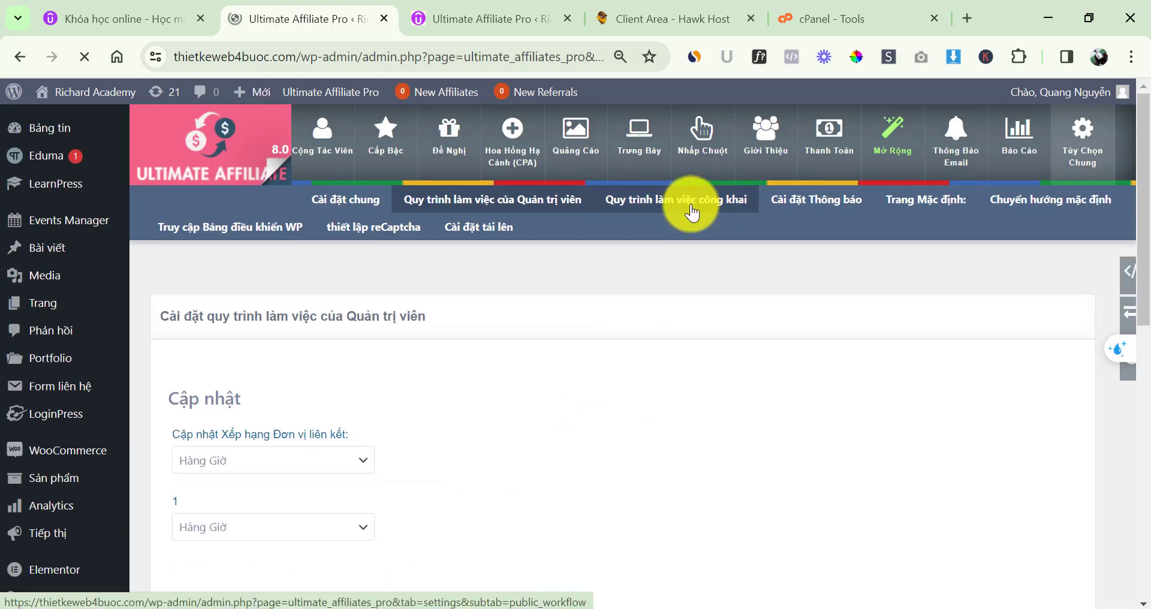
scroll(432, 363, "down", 3)
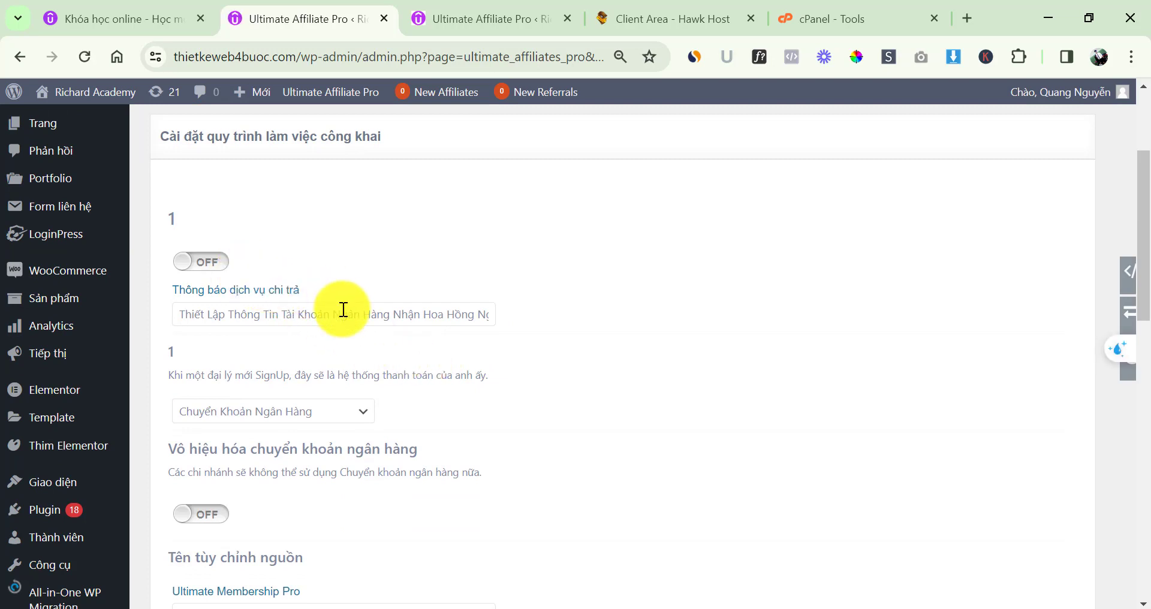
scroll(341, 312, "down", 5)
scroll(419, 371, "down", 3)
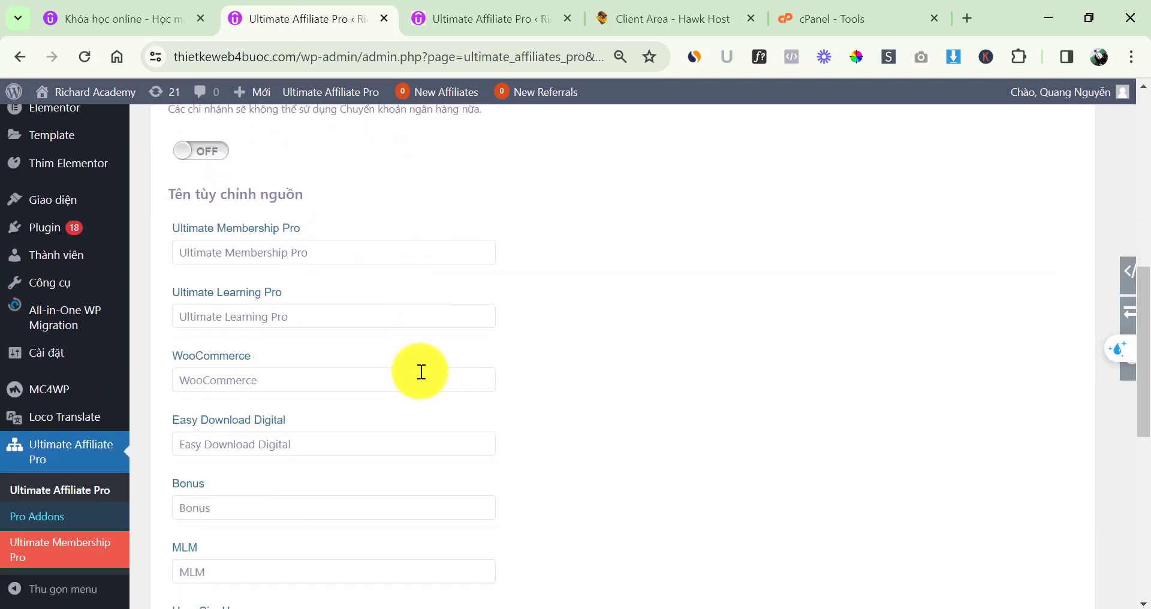
scroll(917, 350, "up", 10)
left_click(830, 203)
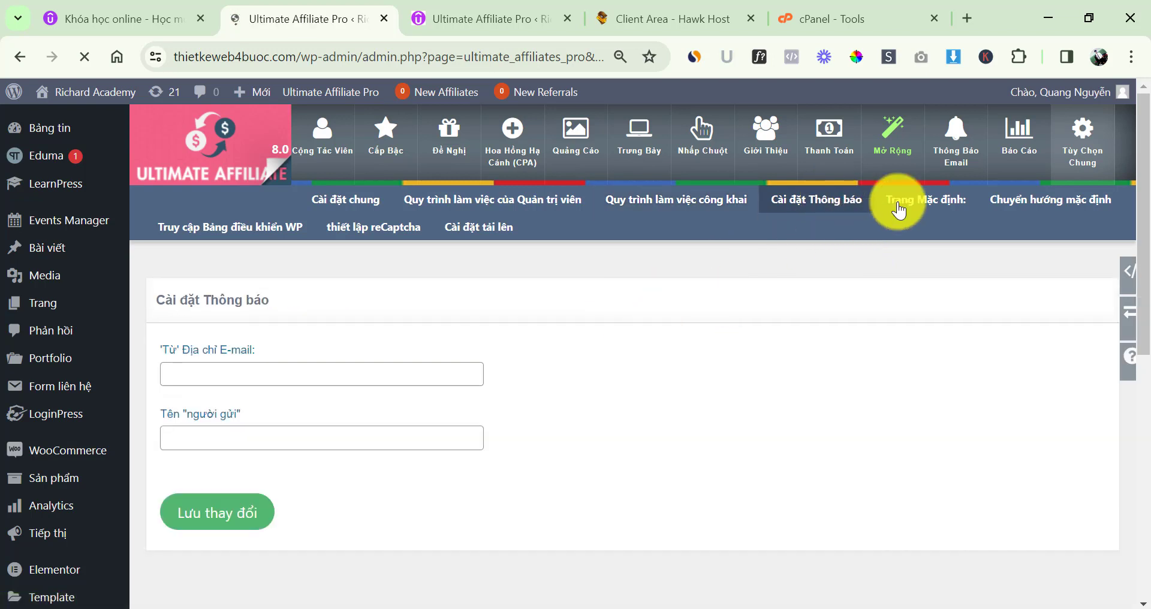
Review the default registration, login, account and TOS page choices, then go to Chuyển hướng mặc định
left_click(916, 213)
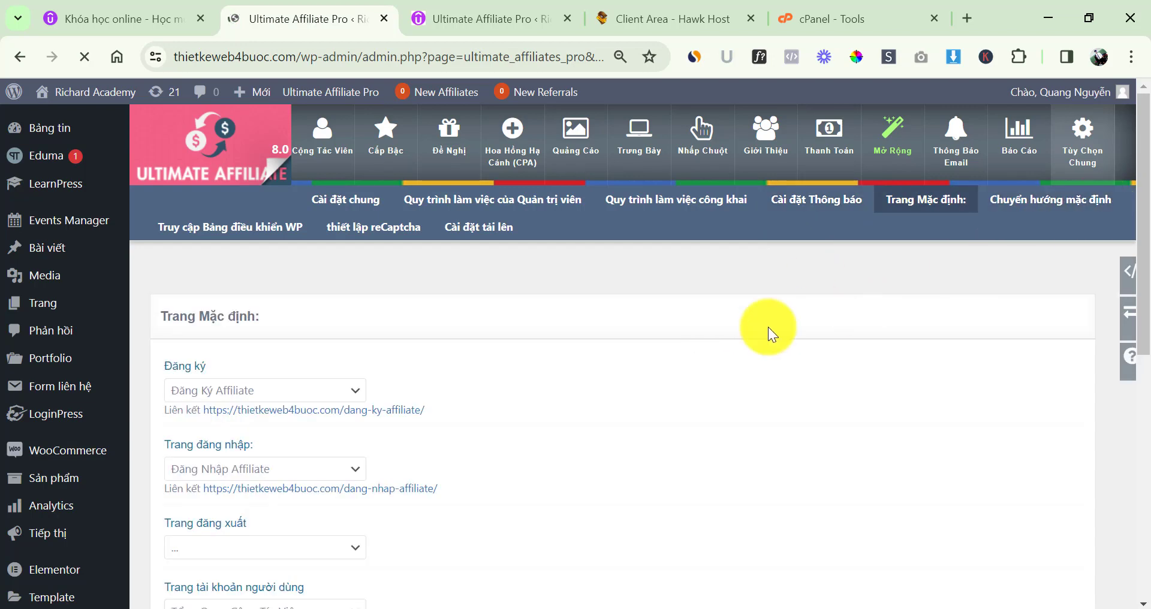
scroll(540, 348, "down", 2)
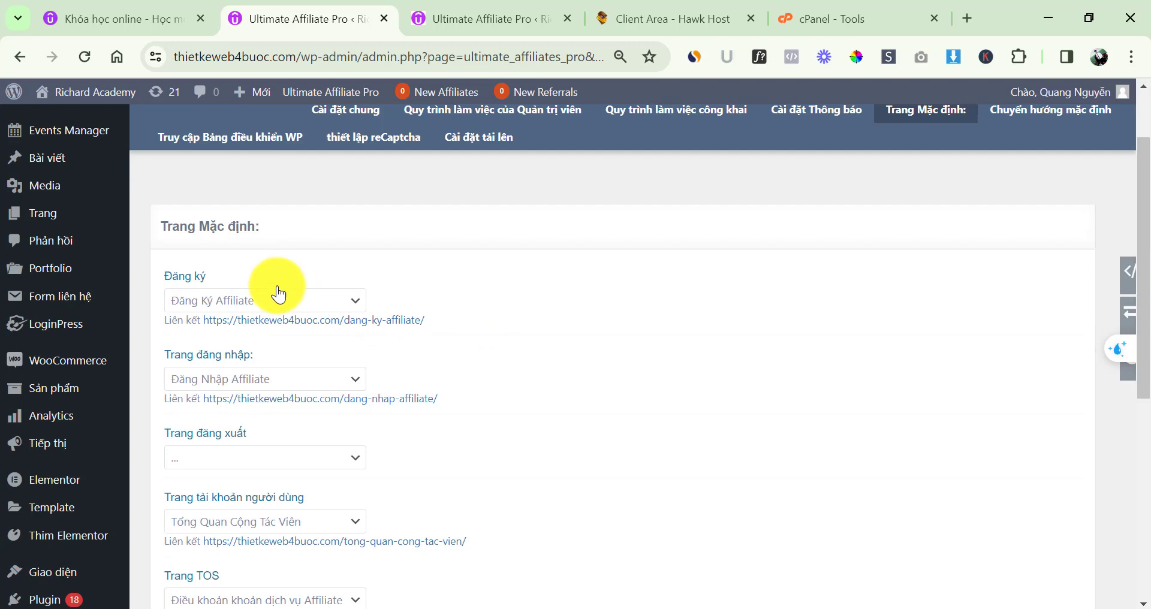
scroll(444, 372, "down", 2)
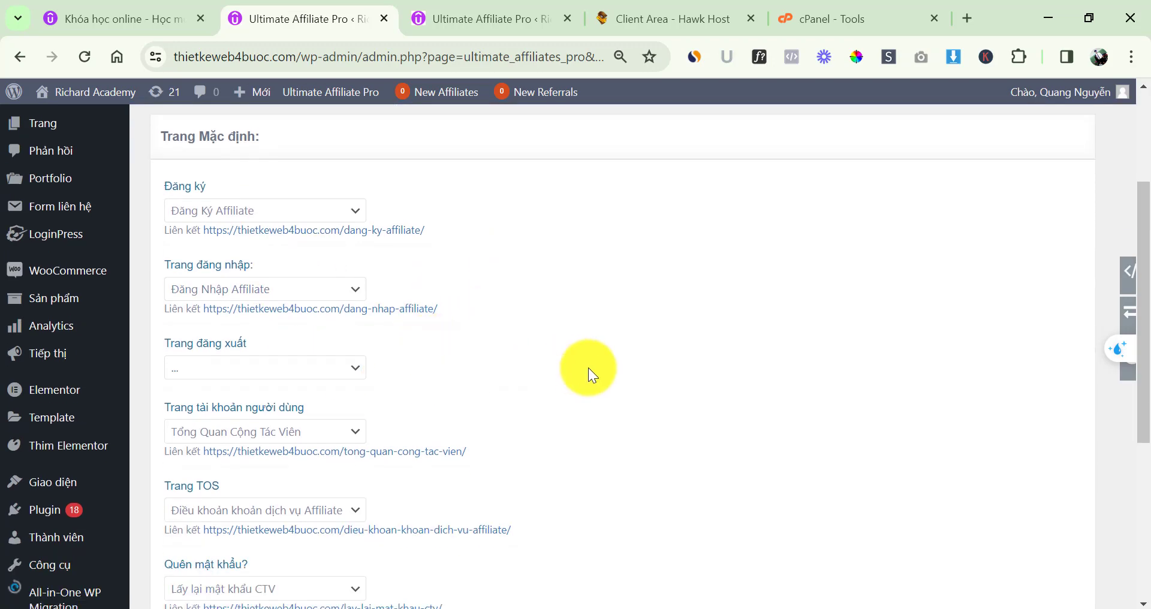
scroll(635, 363, "down", 3)
scroll(877, 303, "up", 6)
left_click(1046, 204)
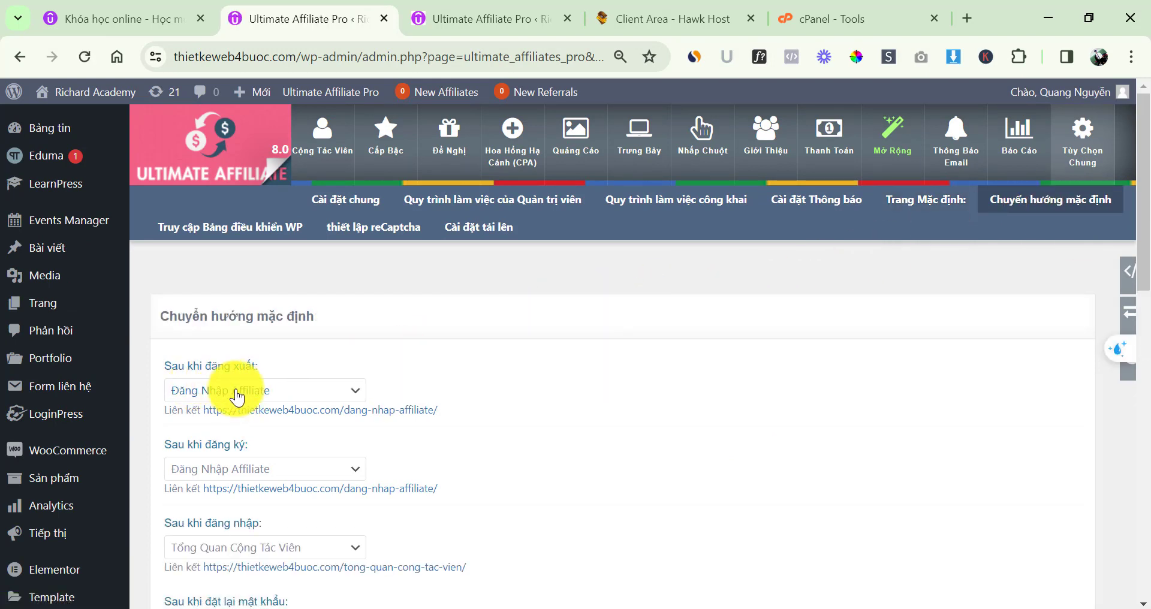
Keep Đăng Nhập Affiliate as the after-registration redirect
scroll(251, 482, "down", 1)
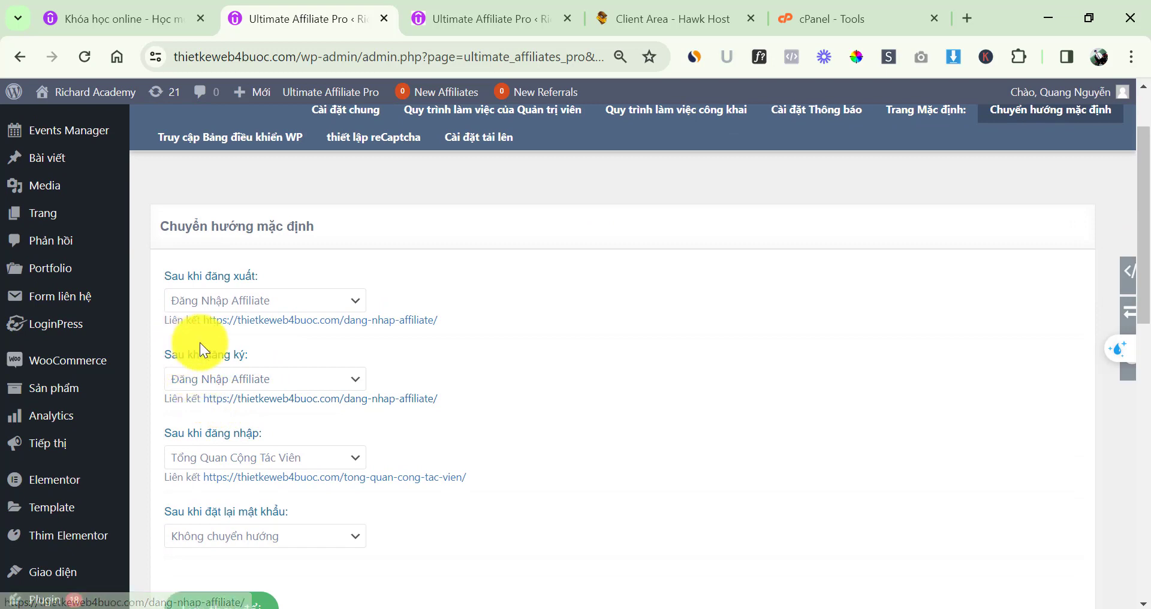
left_click(285, 381)
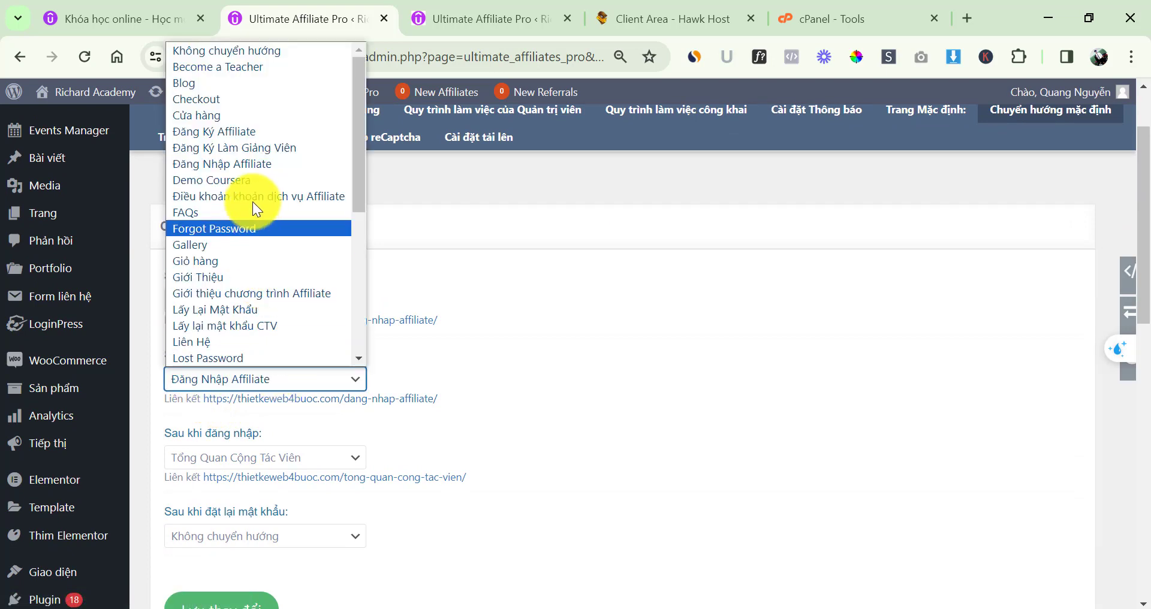
left_click(239, 165)
Review the remaining redirect settings, then go to Truy cập Bảng điều khiển WP
scroll(318, 475, "down", 1)
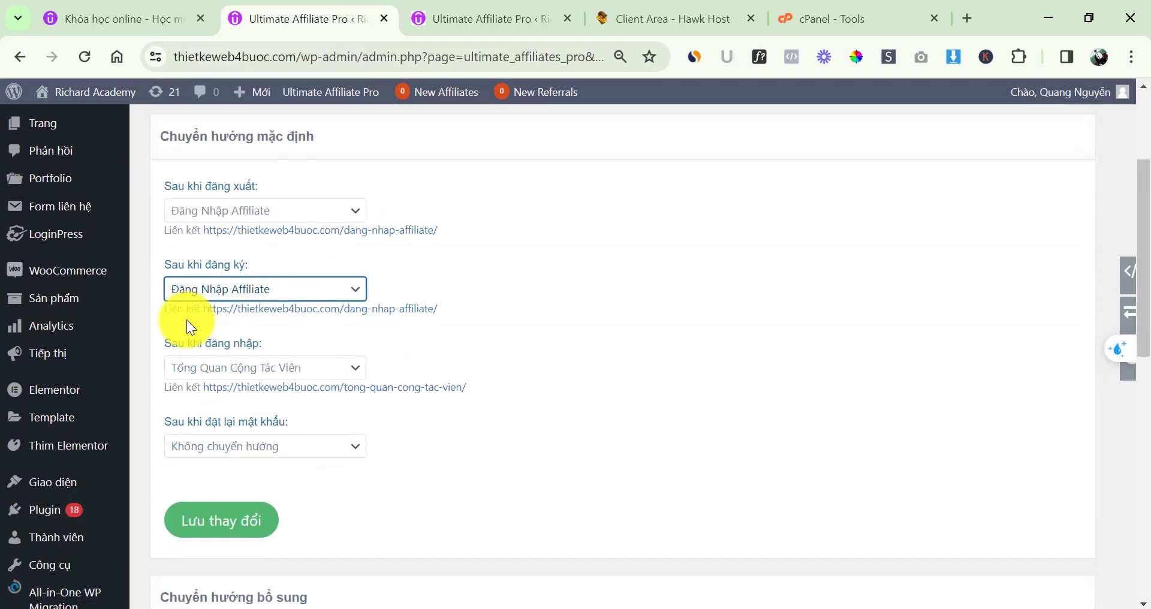
scroll(498, 448, "down", 1)
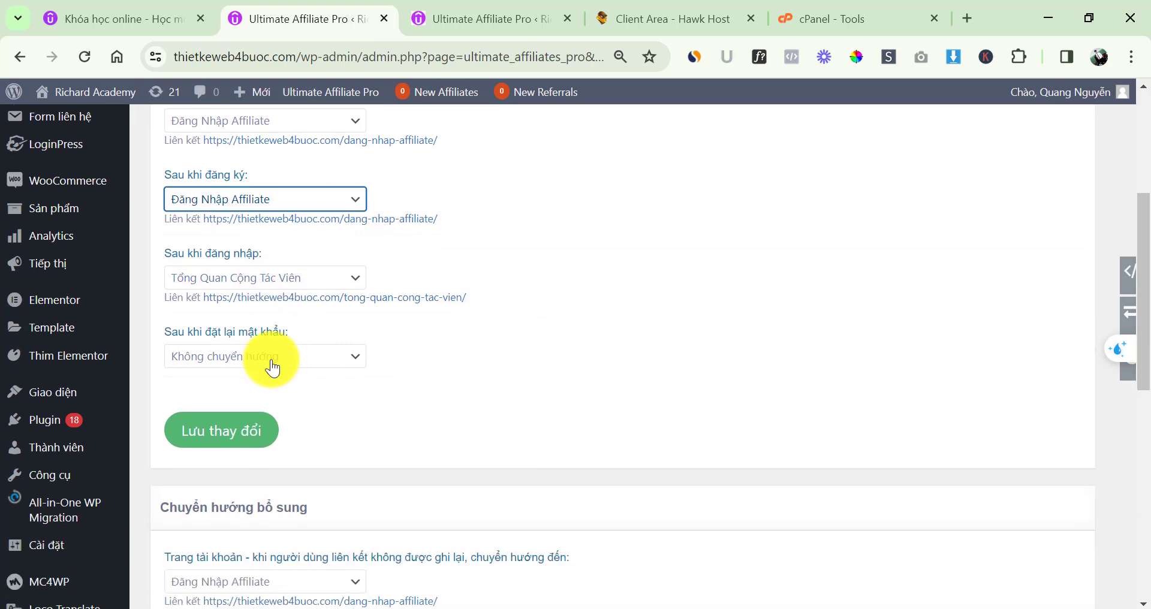
scroll(333, 437, "down", 2)
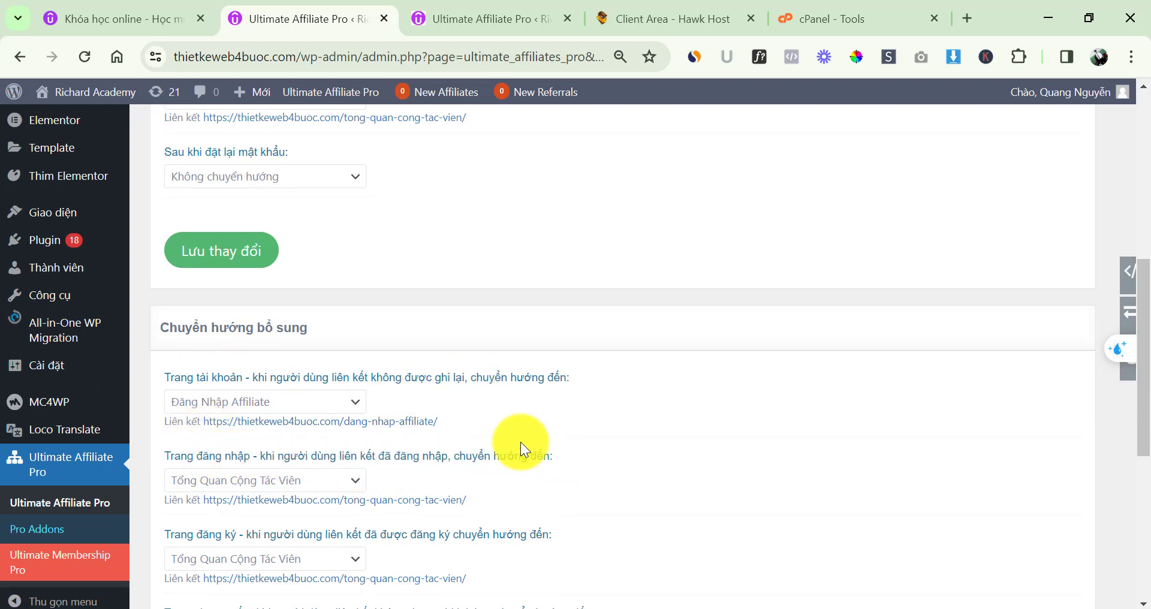
scroll(399, 429, "down", 3)
scroll(360, 426, "up", 2)
scroll(356, 425, "up", 10)
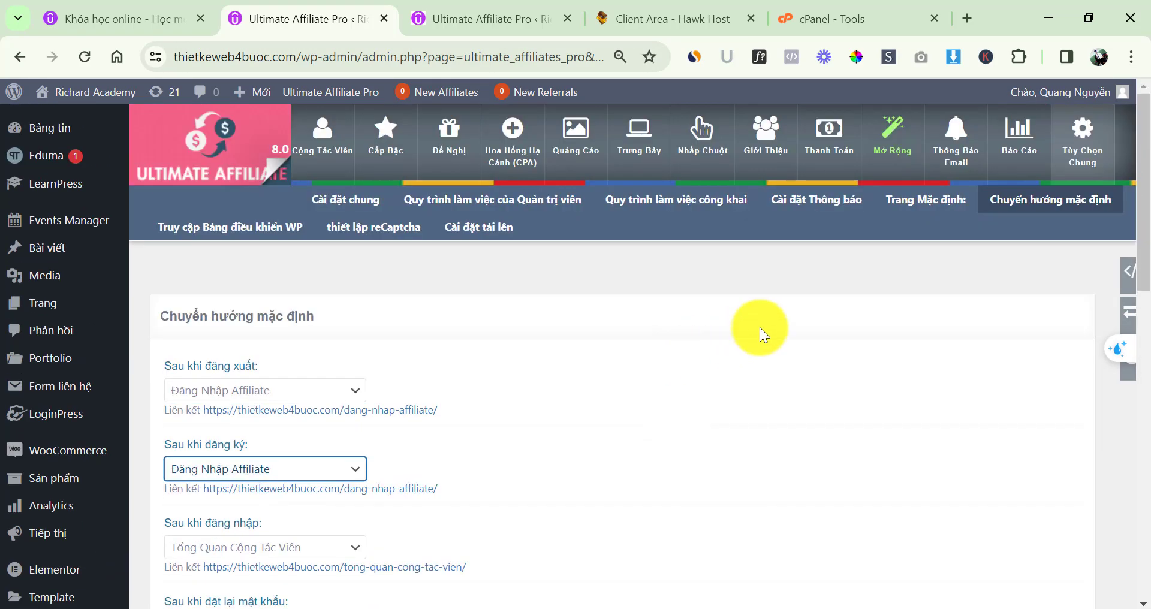
left_click(216, 233)
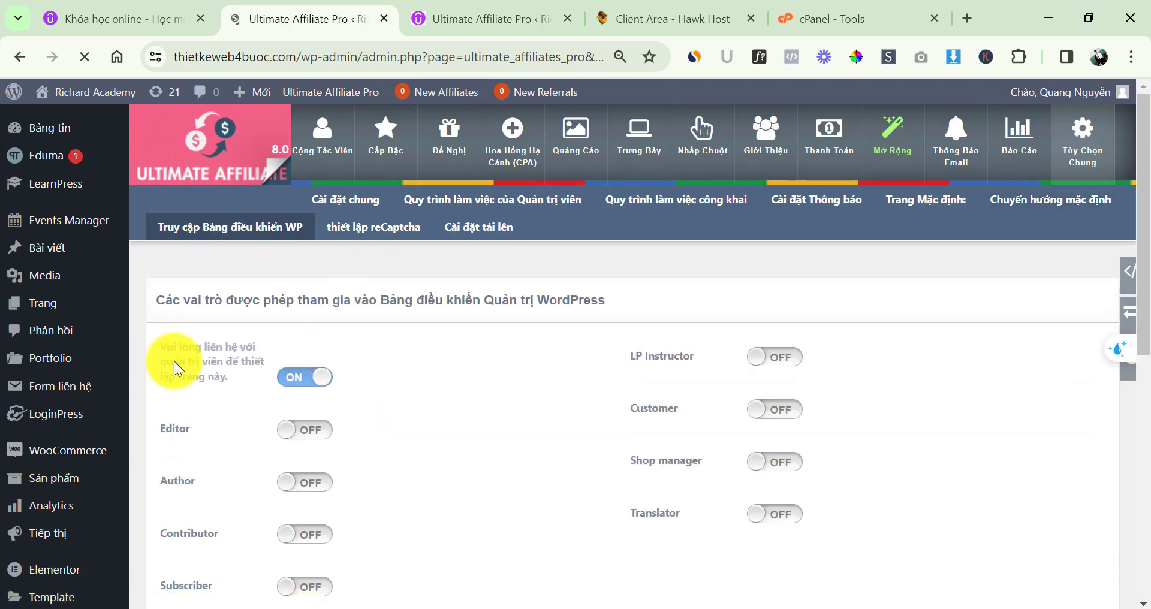
scroll(420, 407, "down", 3)
scroll(443, 406, "up", 3)
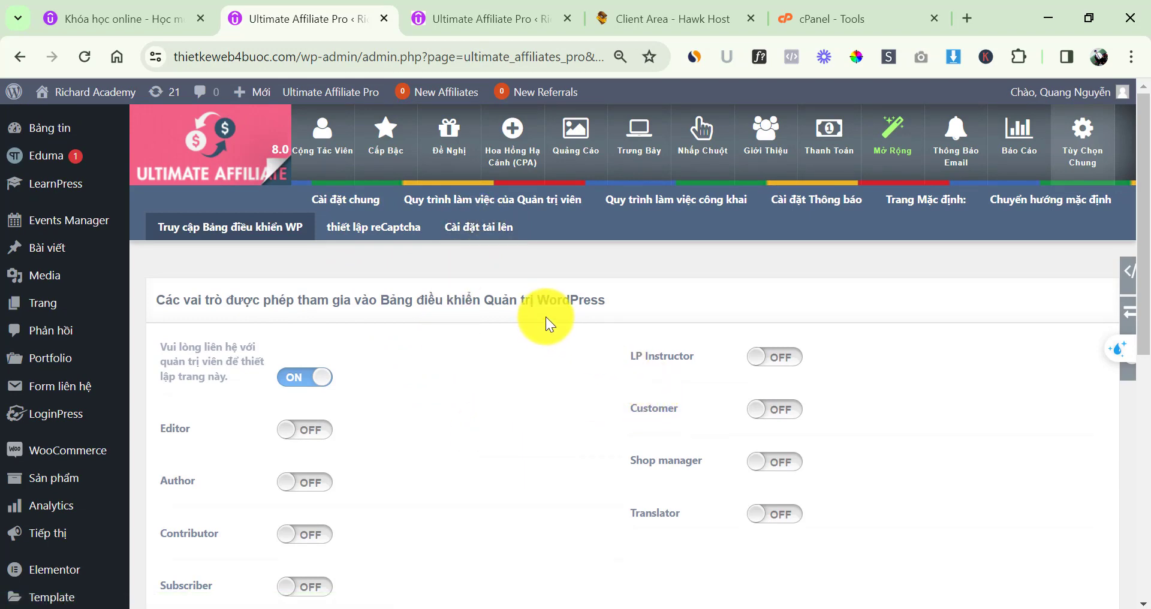
scroll(503, 293, "down", 4)
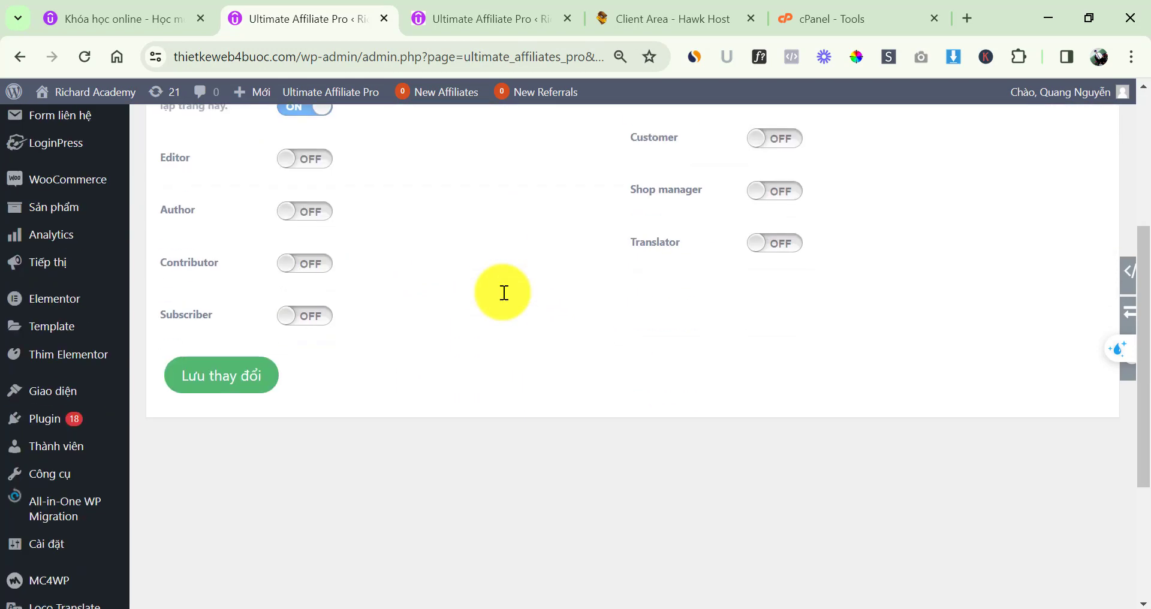
scroll(504, 292, "down", 3)
scroll(440, 300, "up", 8)
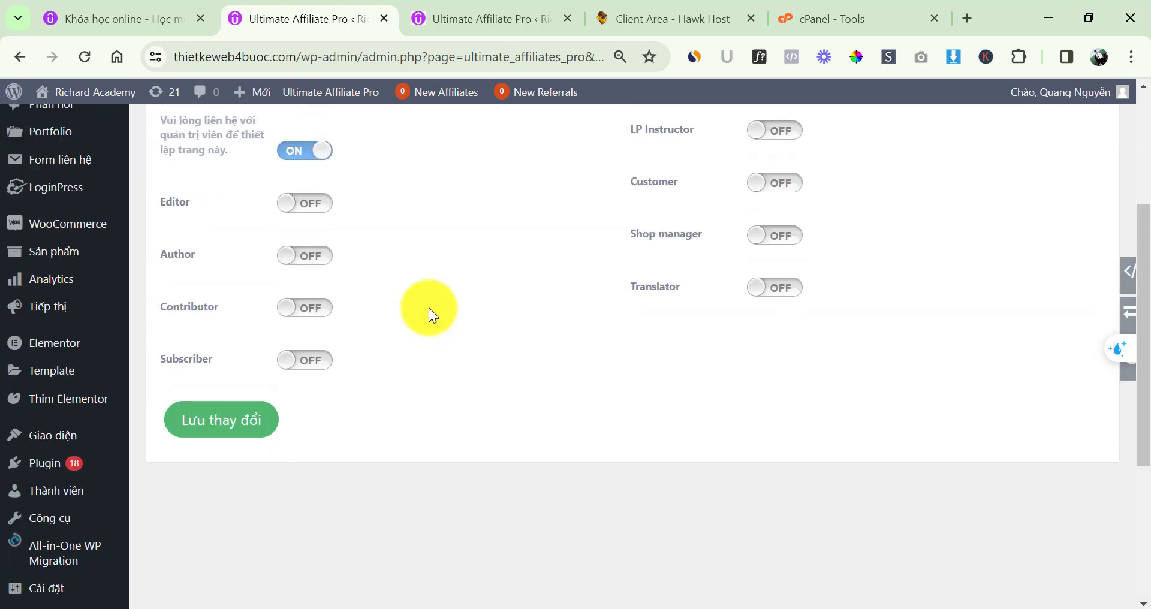